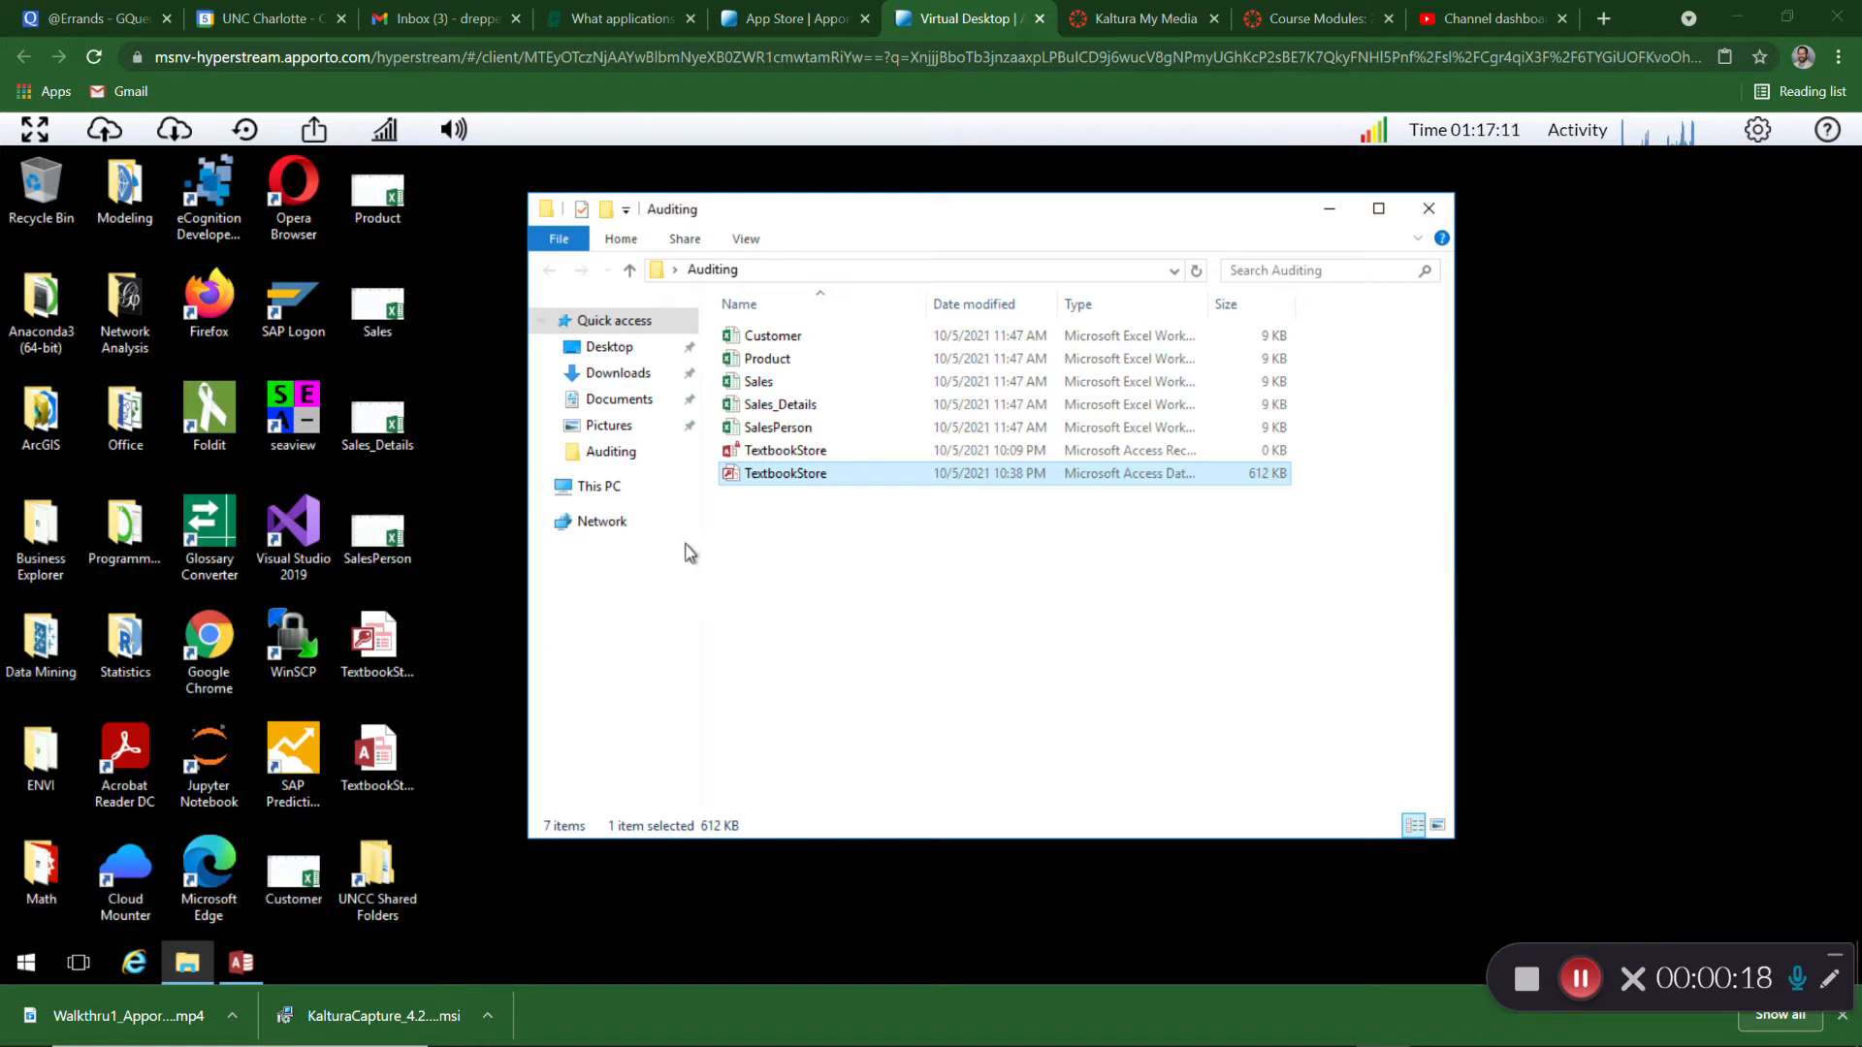
# Step: Open the Data Mining folder on the virtual desktop and launch Alteryx Designer 2020.2 x64
pyautogui.click(52, 650)
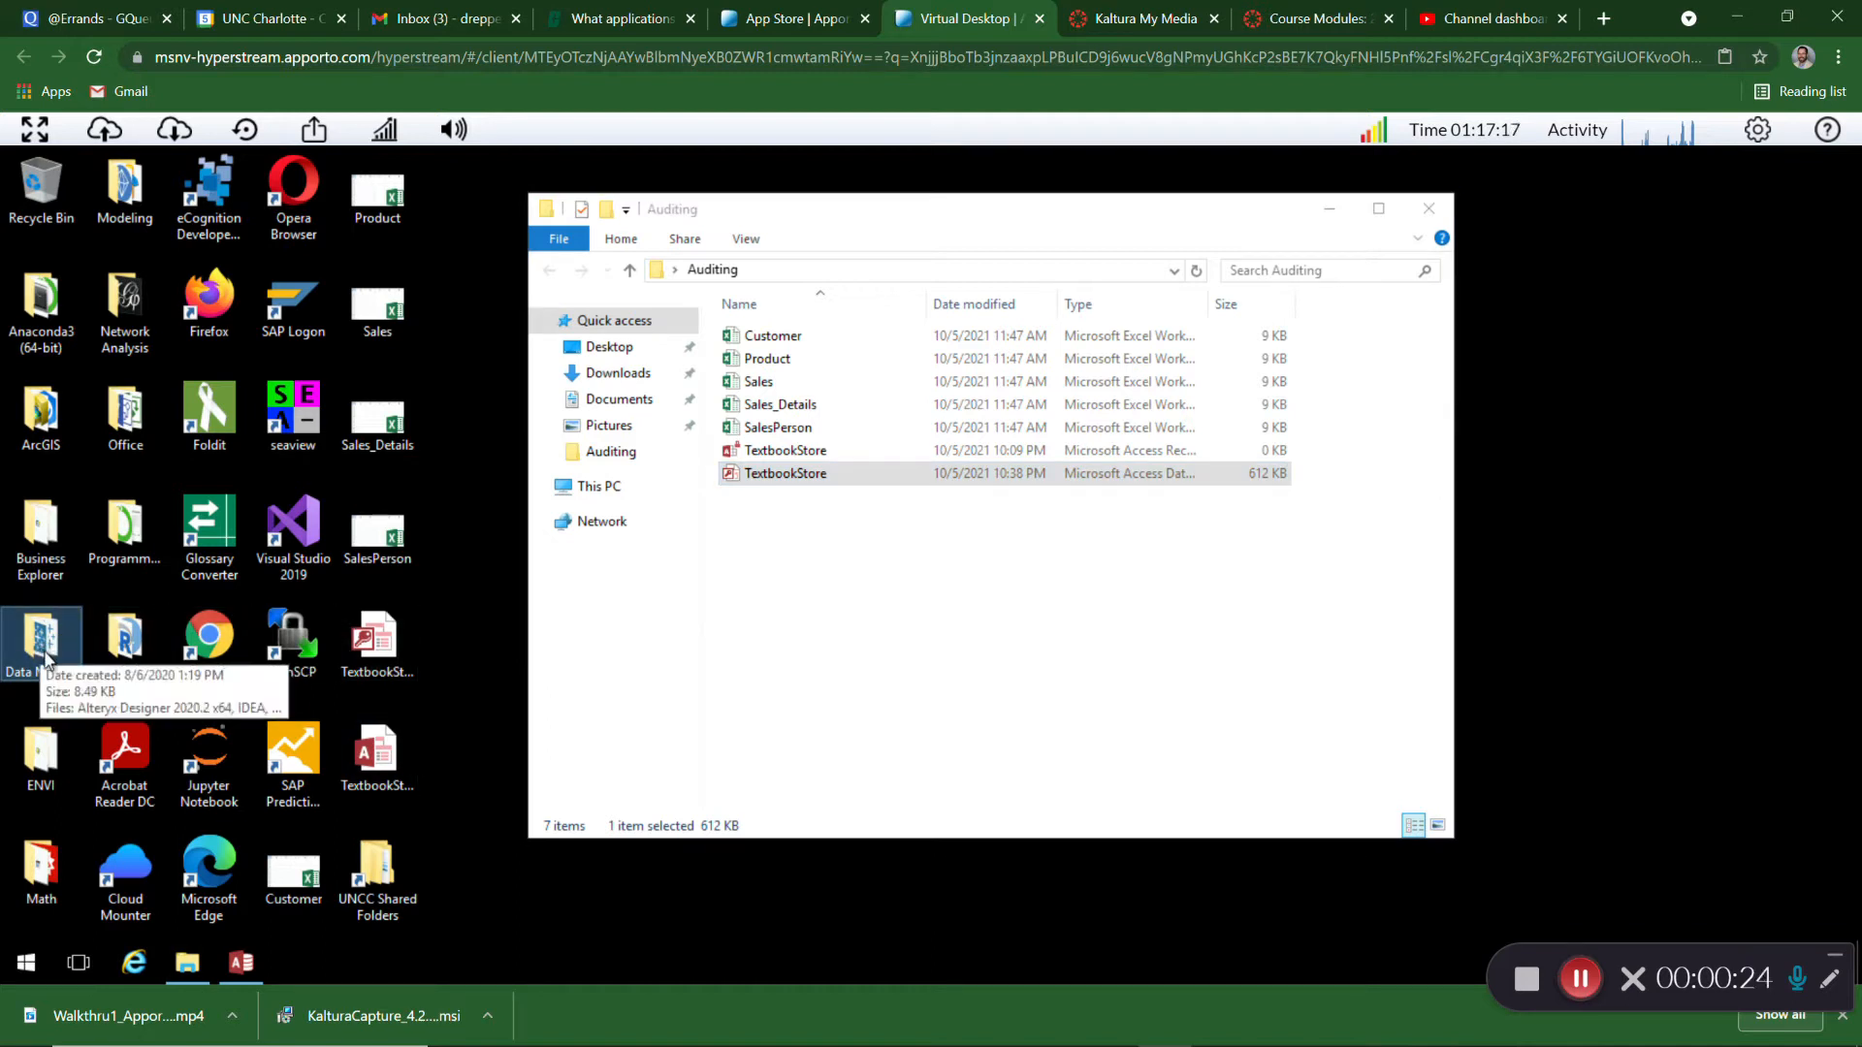
pyautogui.doubleClick(46, 649)
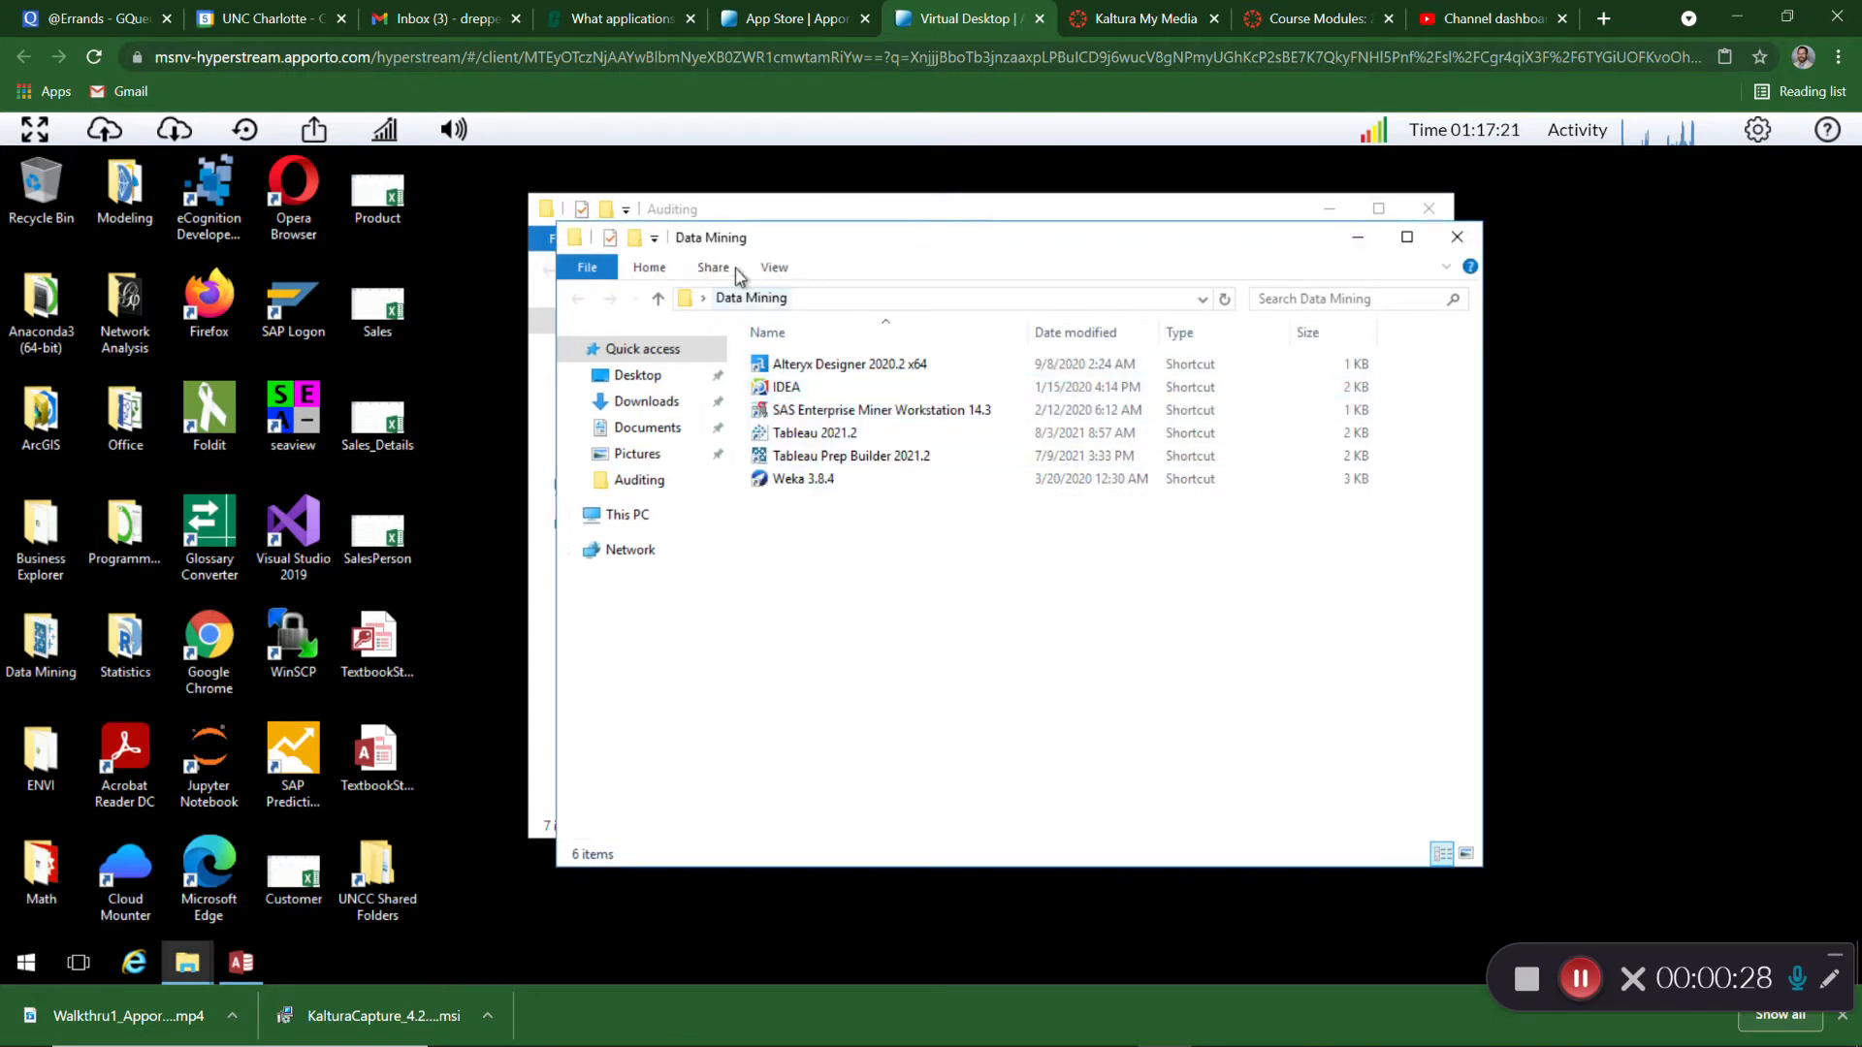
pyautogui.click(890, 373)
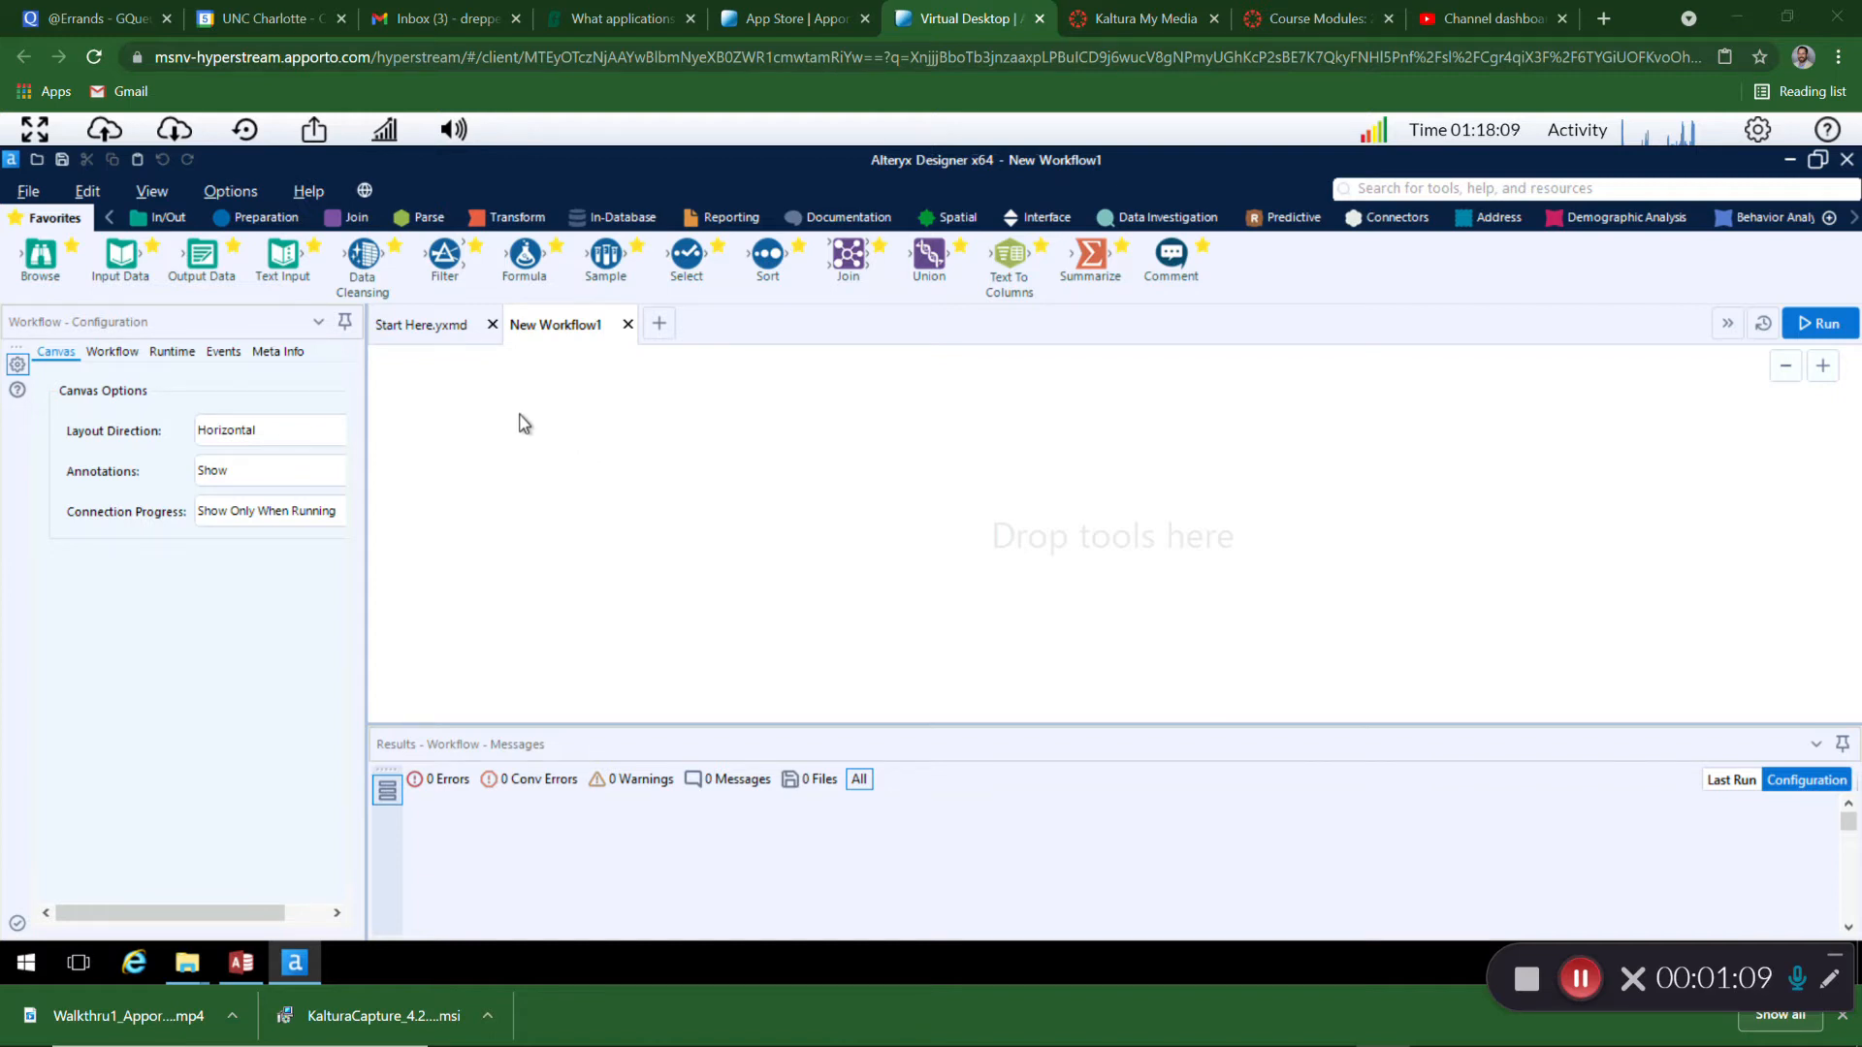
# Step: Save the new workflow as TextbookStoreExample_New in the Documents folder
pyautogui.moveTo(128, 274); pyautogui.dragTo(137, 279)
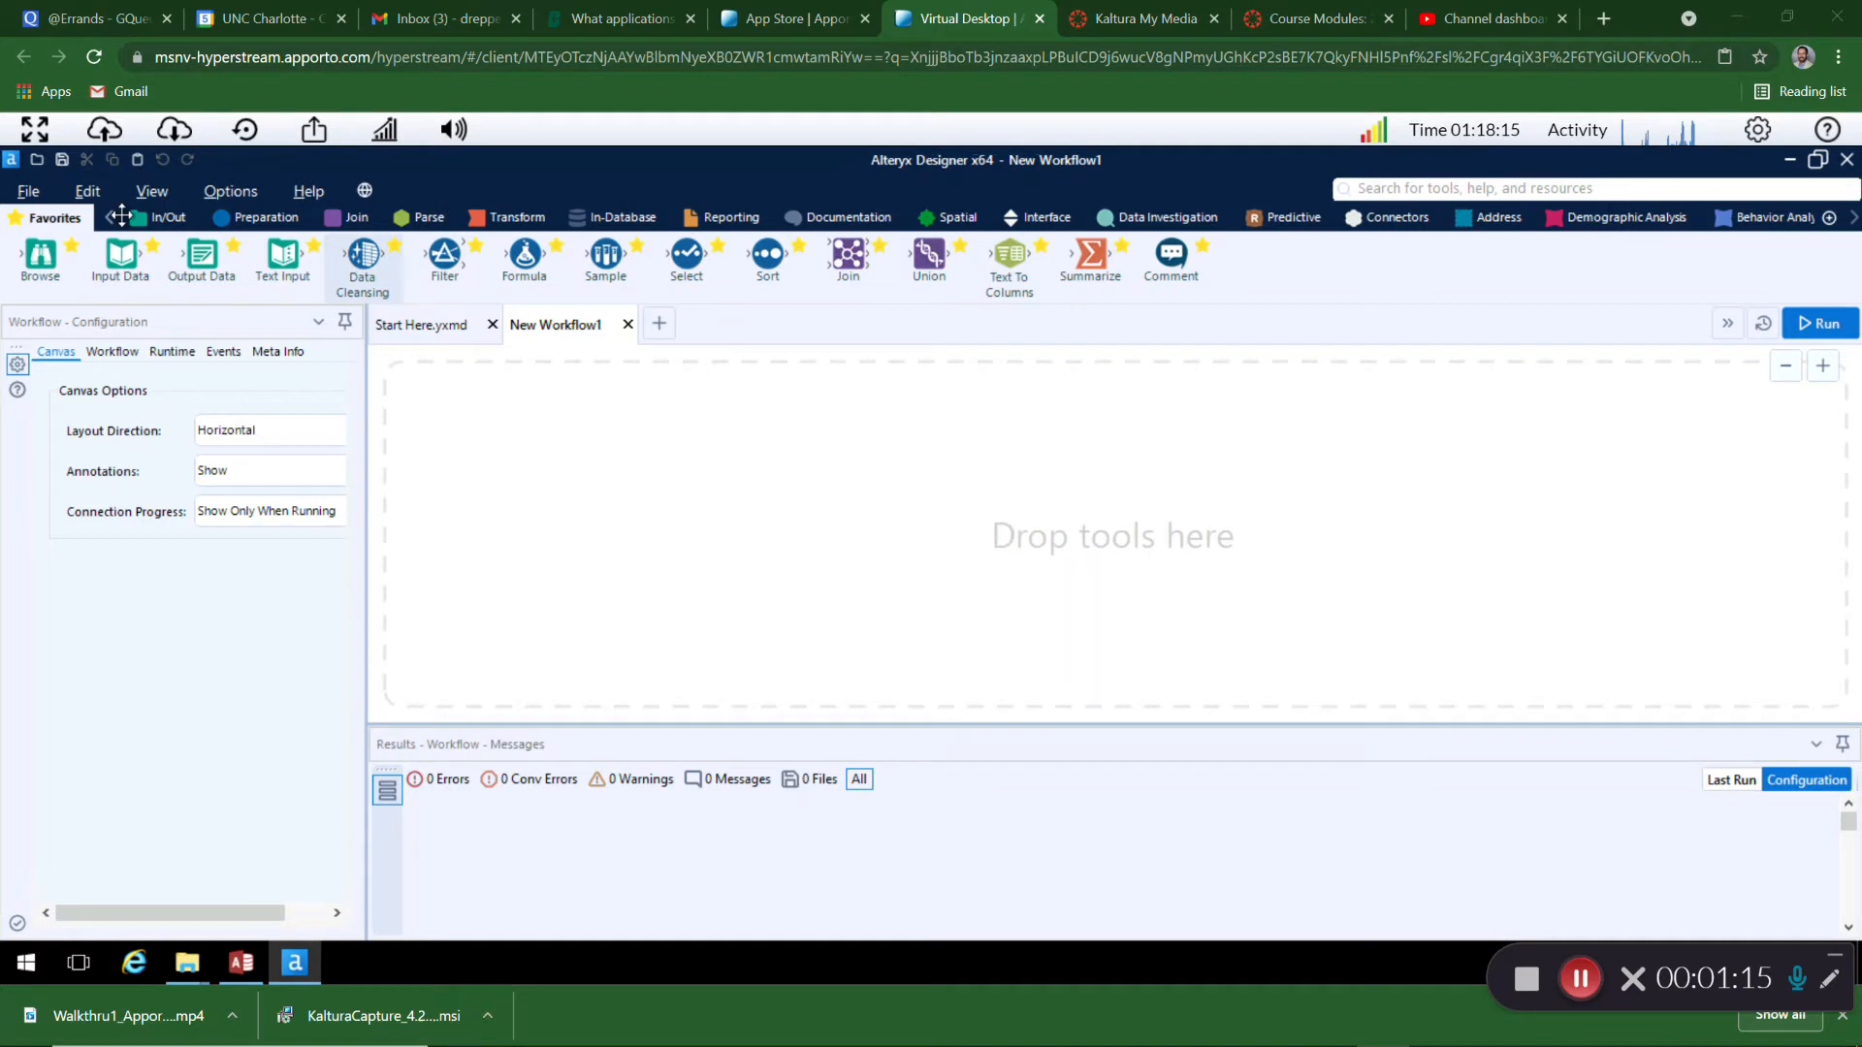
pyautogui.click(28, 191)
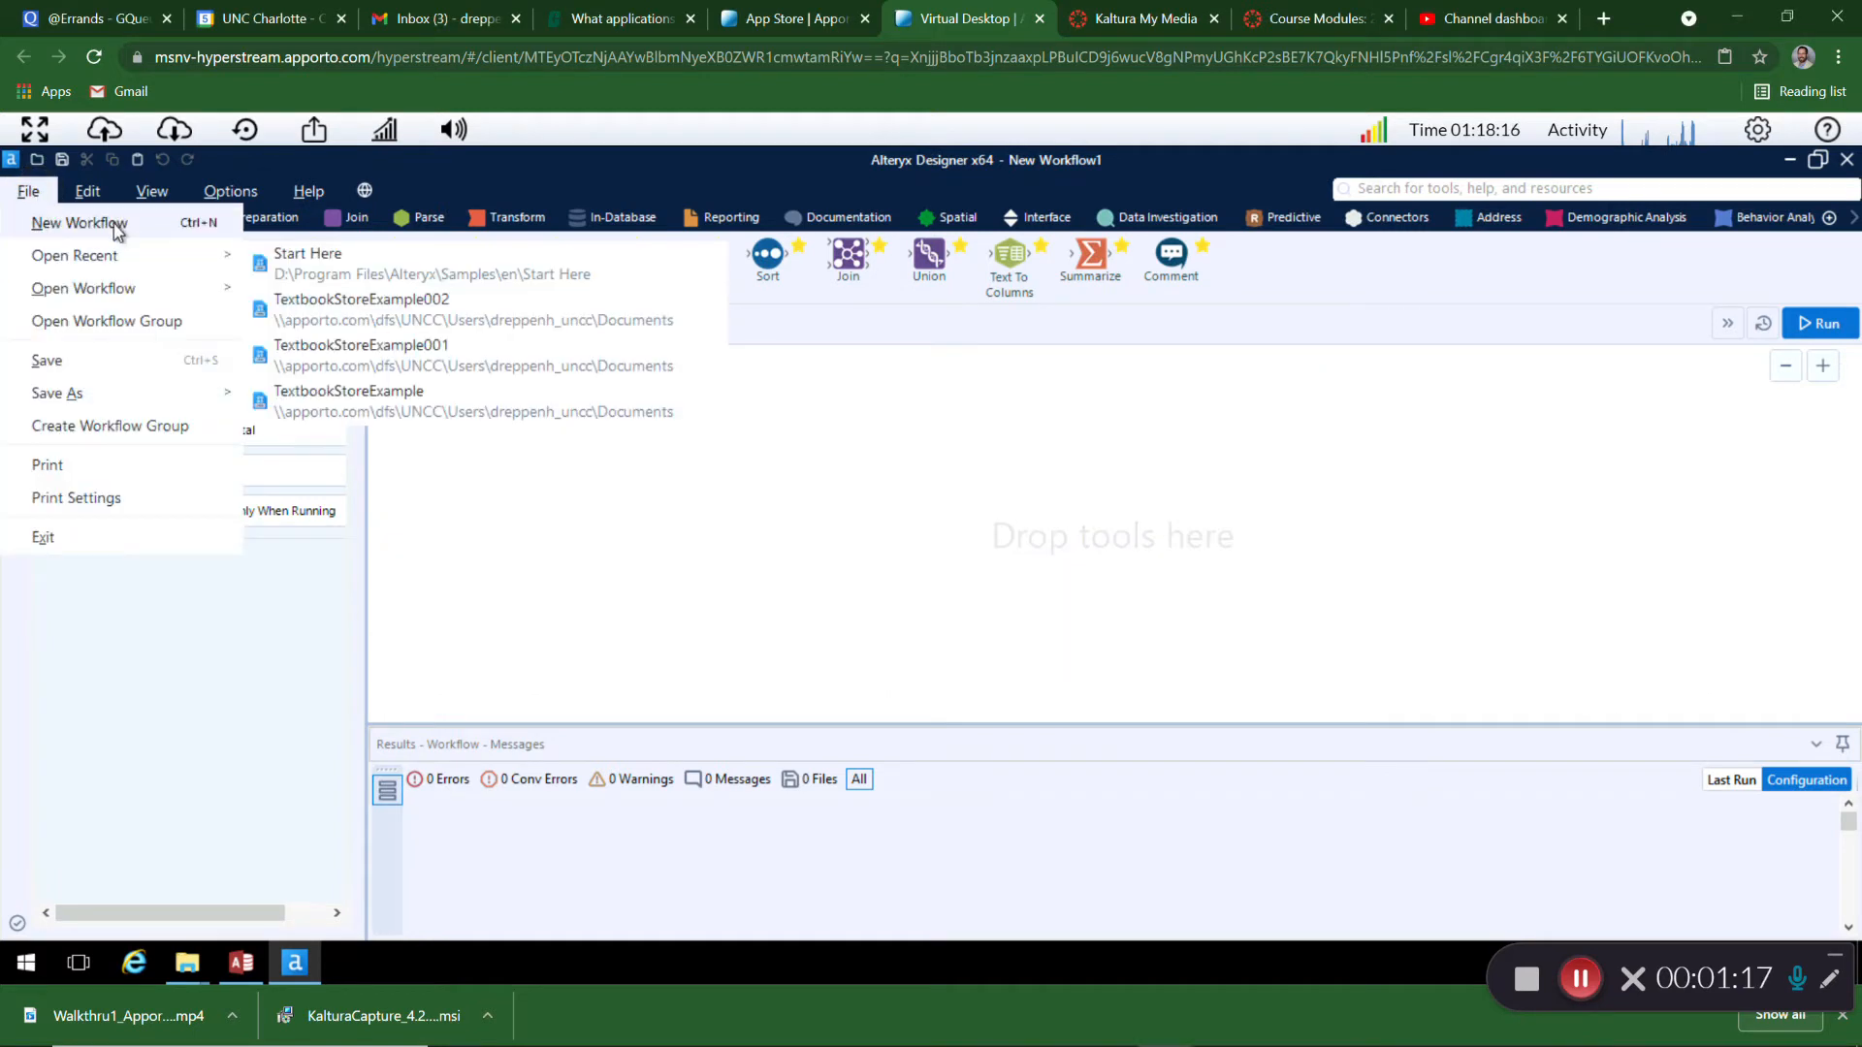
pyautogui.click(121, 365)
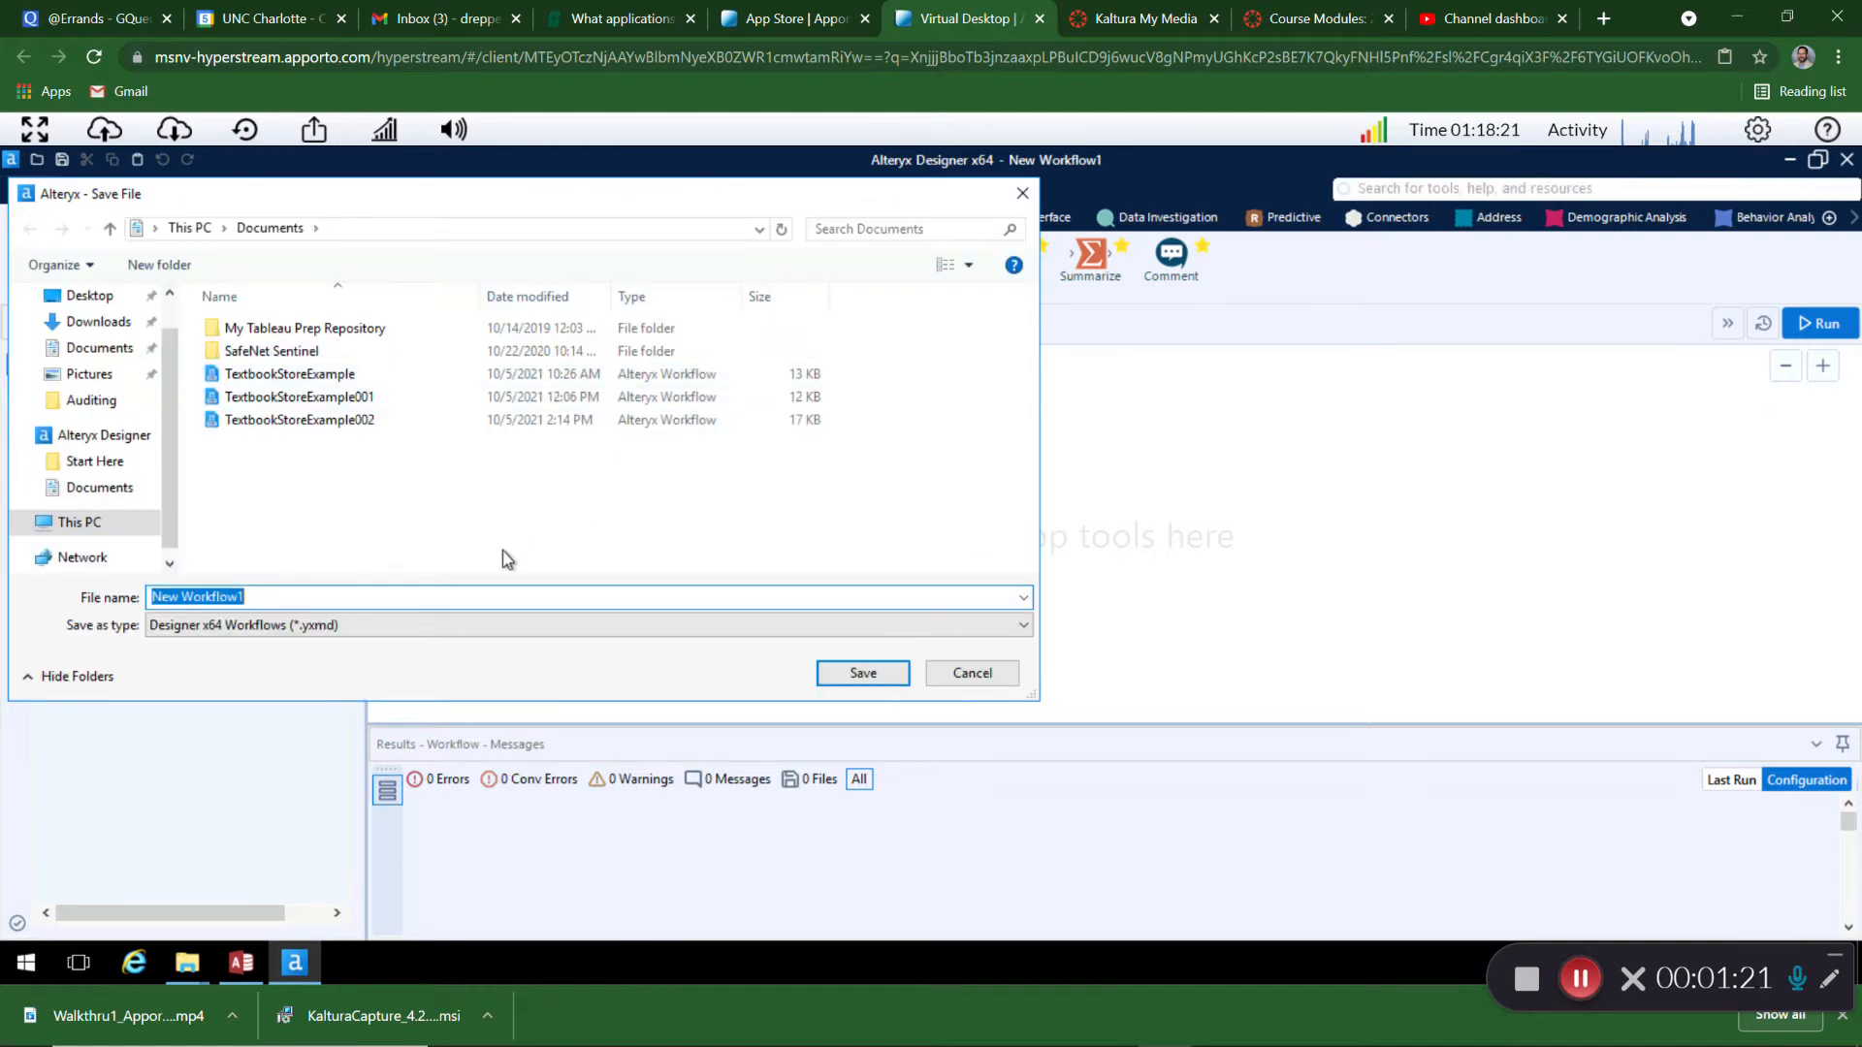
pyautogui.click(303, 378)
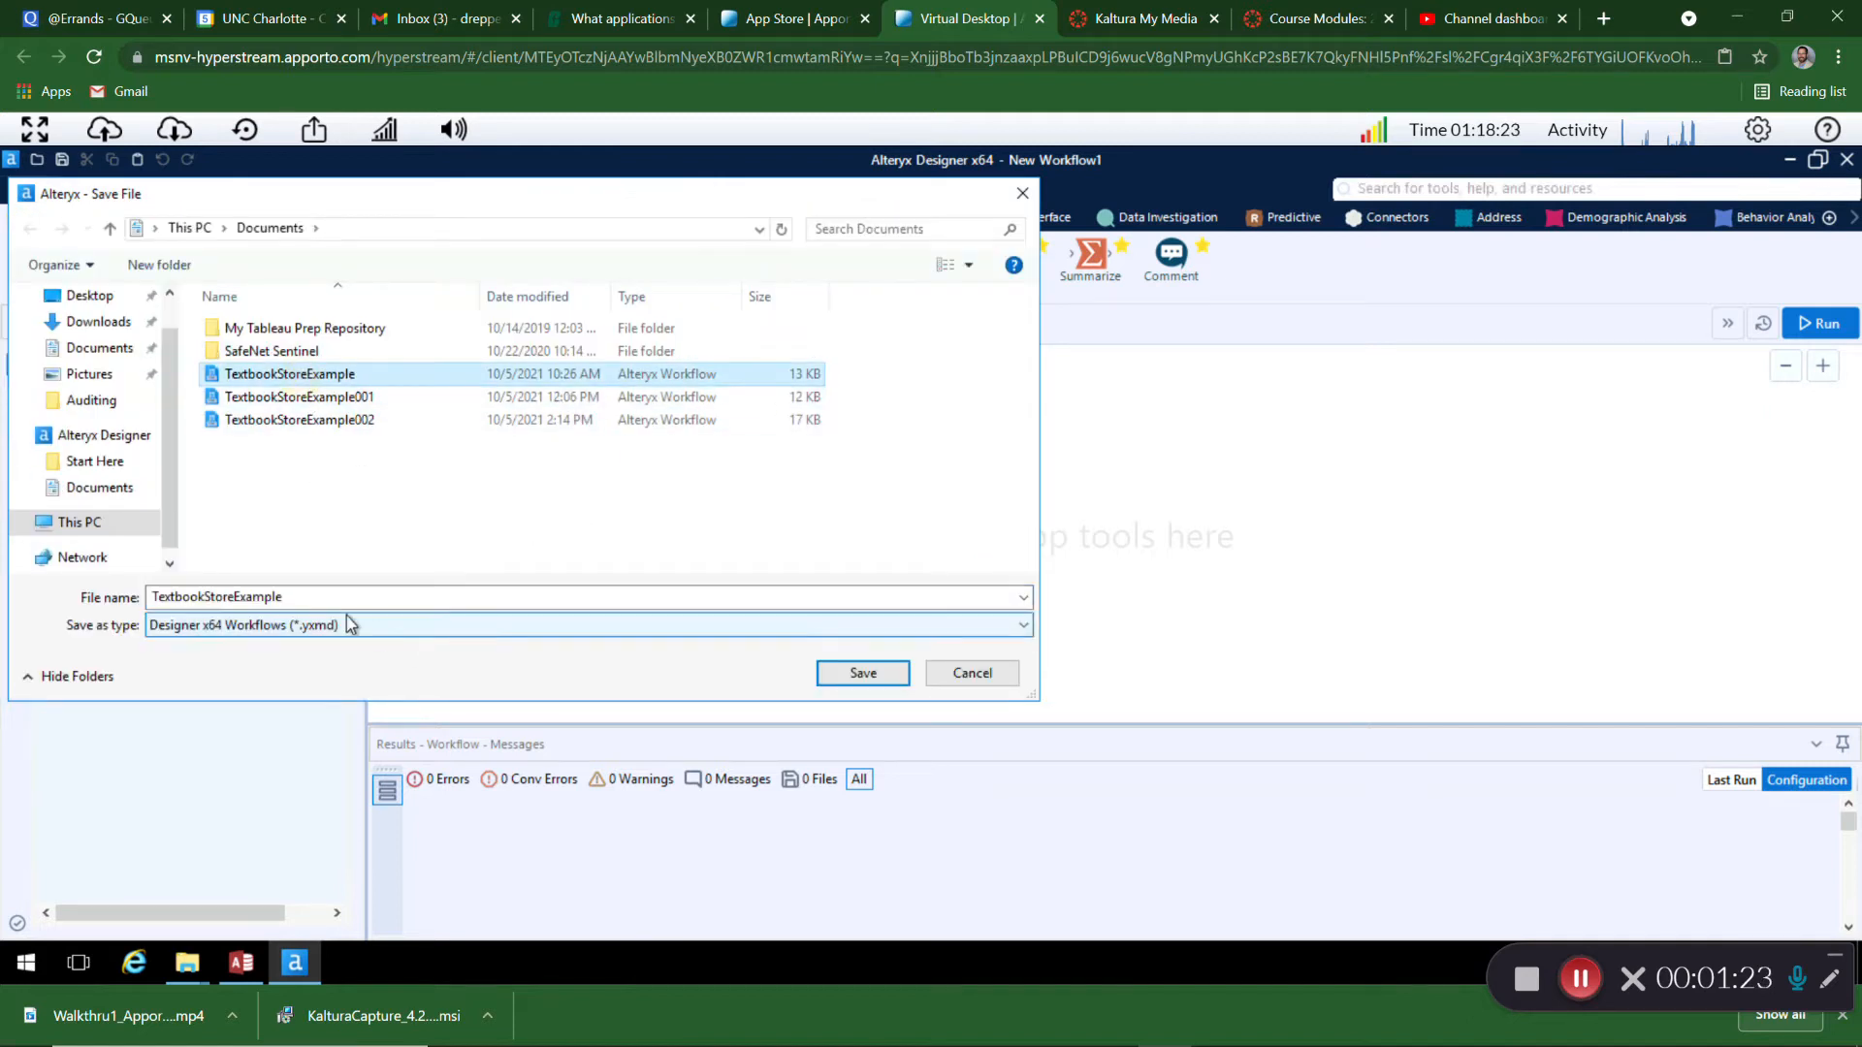
pyautogui.click(330, 596)
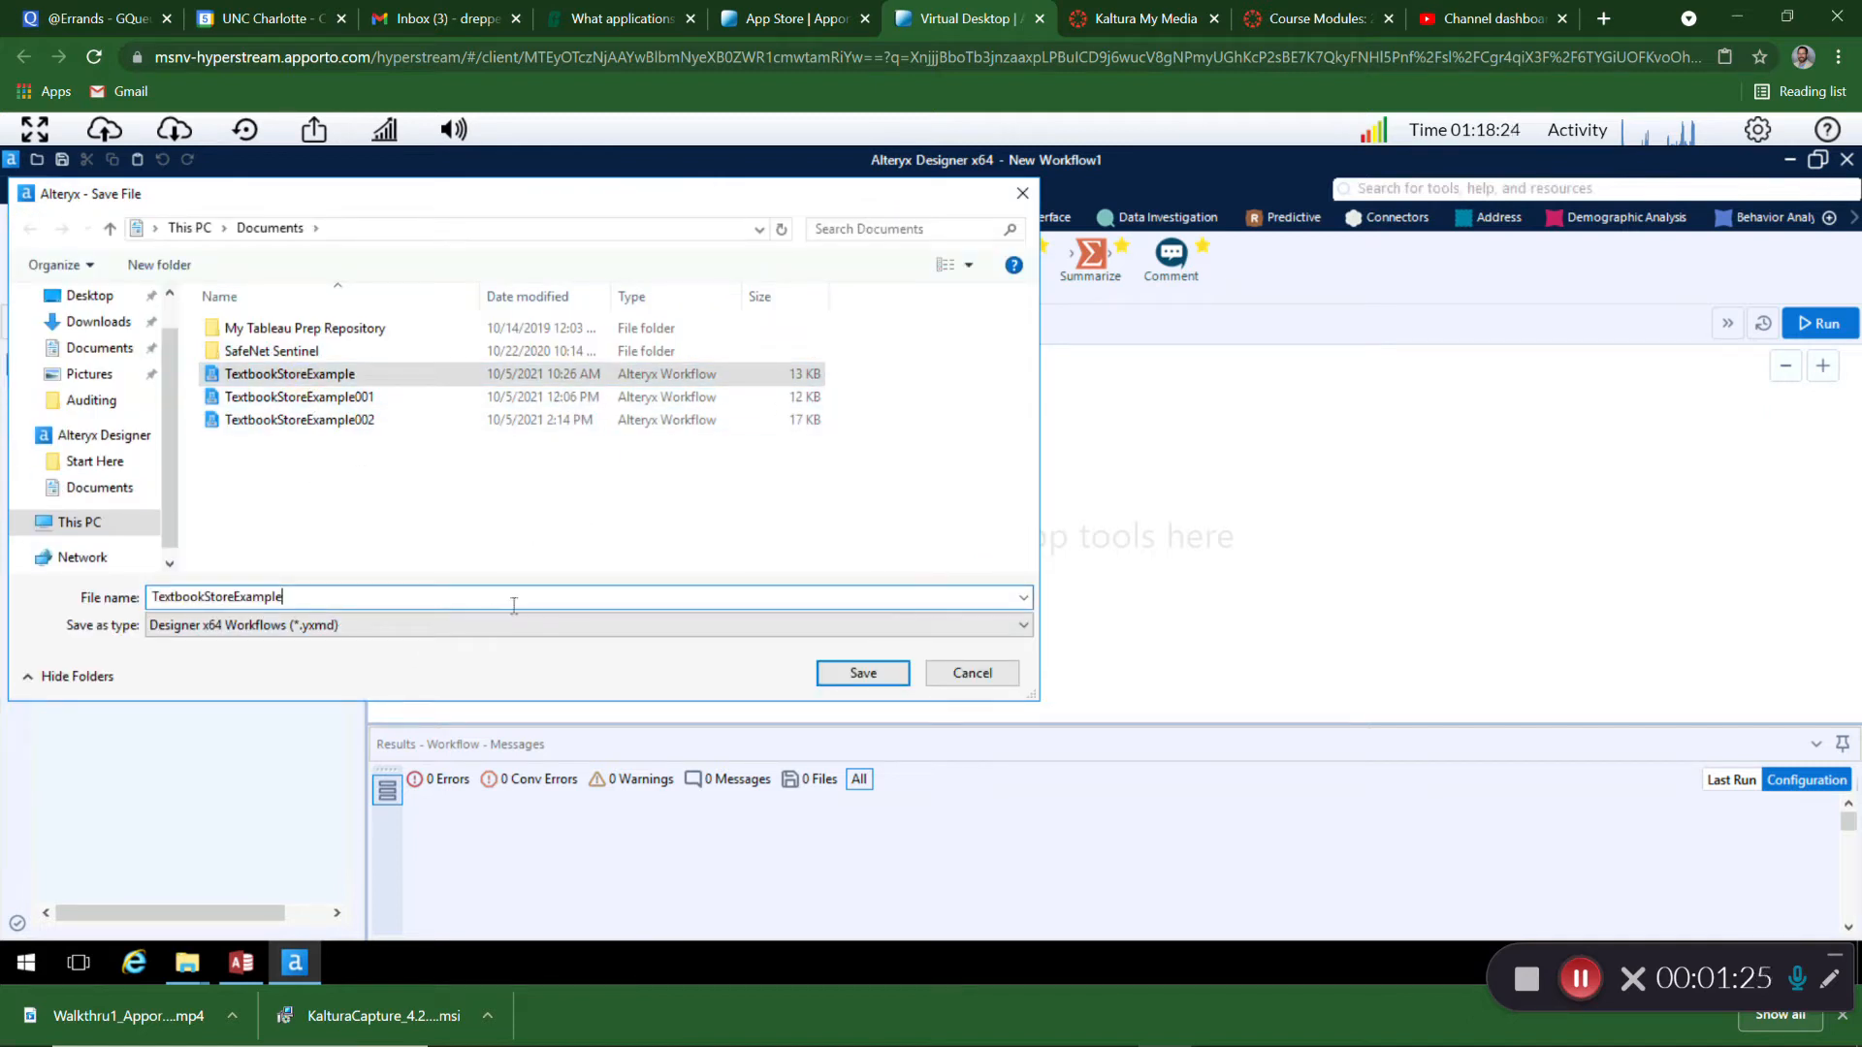
pyautogui.write('0')
pyautogui.press('BackSpace')
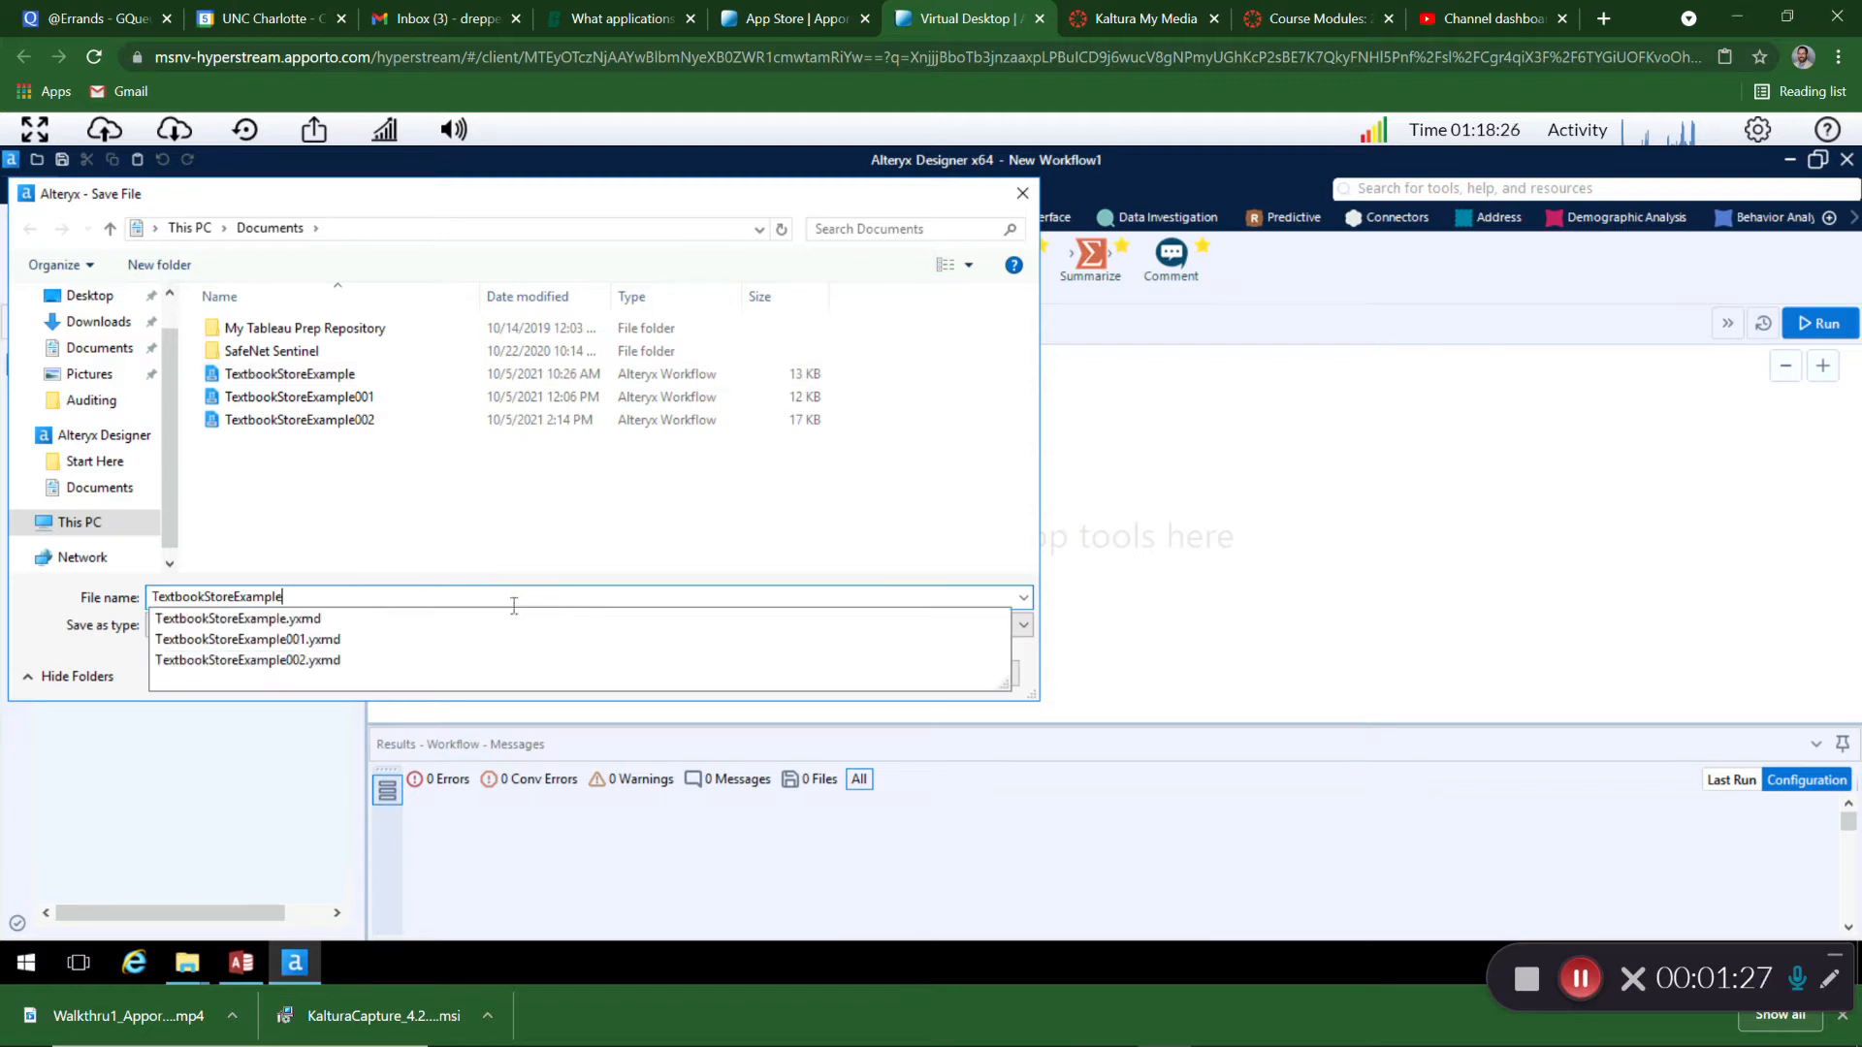
pyautogui.write('_New')
pyautogui.press('Return')
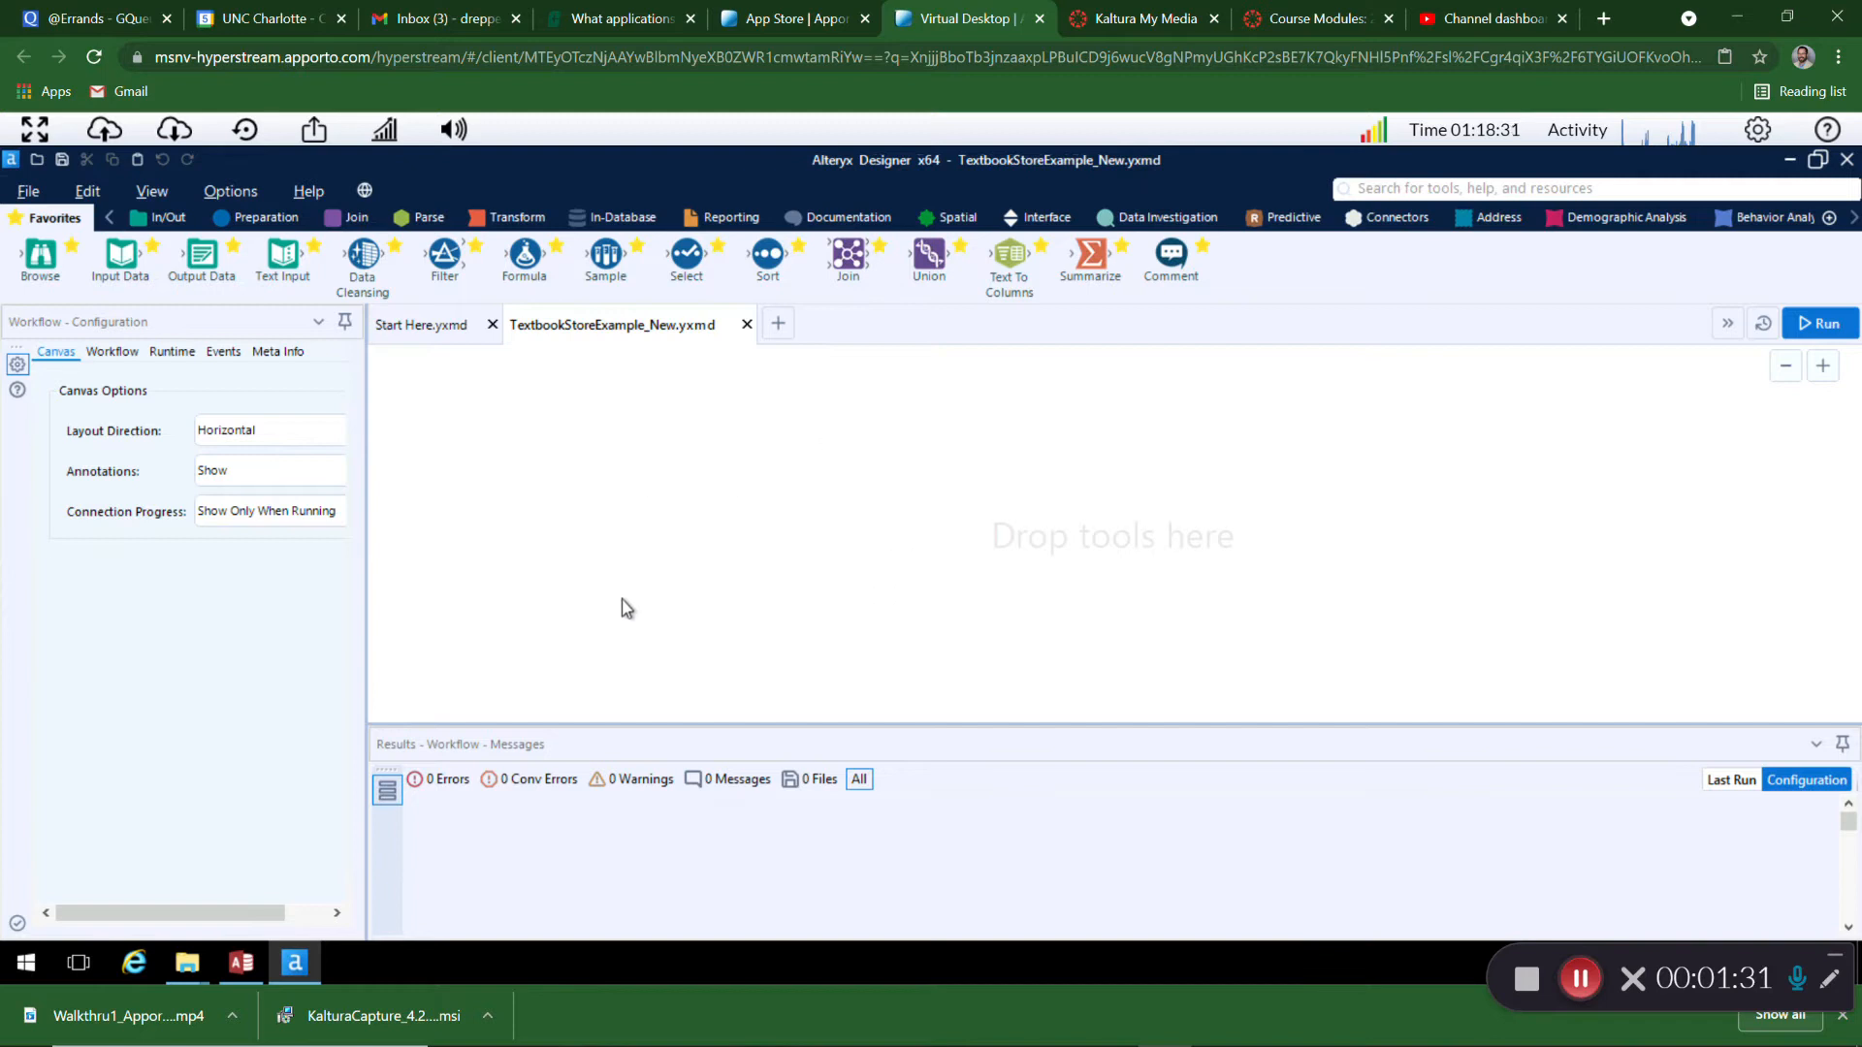
# Step: Place an Input Data tool on the empty canvas and open its file connection options
pyautogui.moveTo(115, 260); pyautogui.dragTo(51, 242)
pyautogui.click(141, 219)
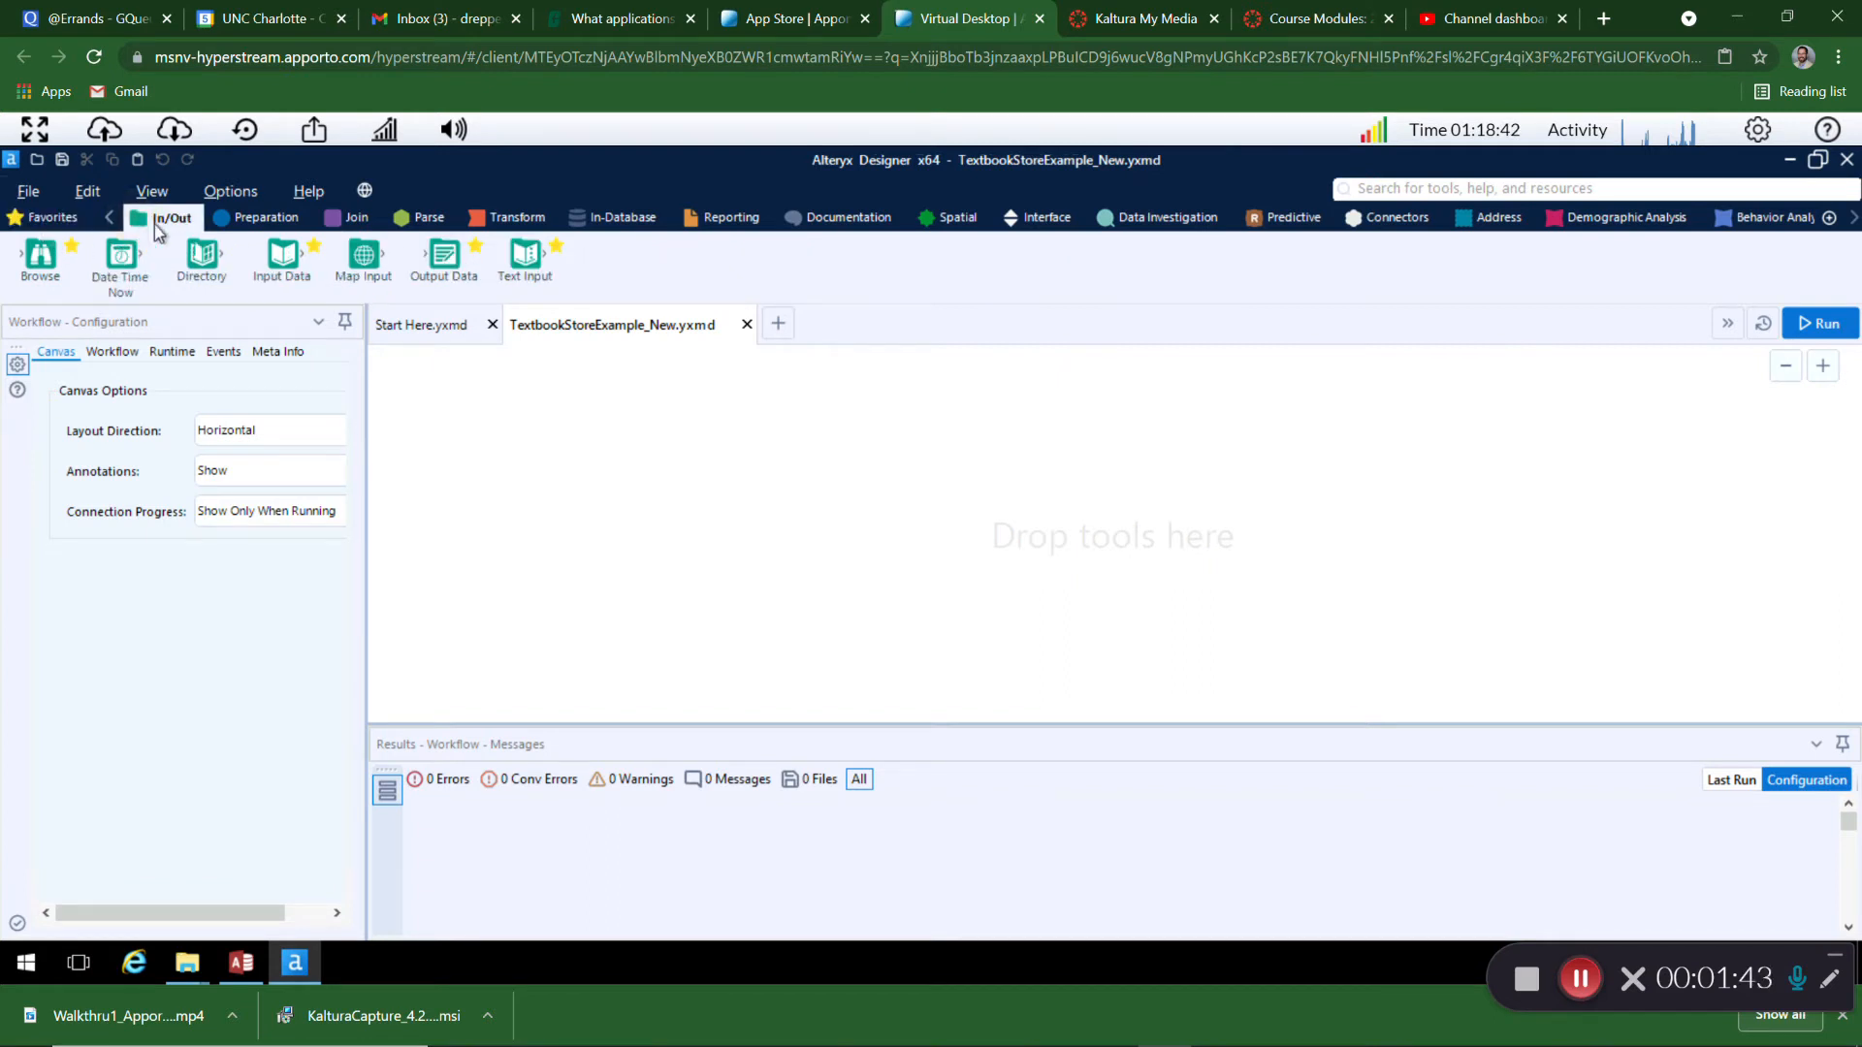
pyautogui.moveTo(281, 258)
pyautogui.mouseDown()
pyautogui.moveTo(462, 258)
pyautogui.moveTo(291, 258)
pyautogui.mouseUp()
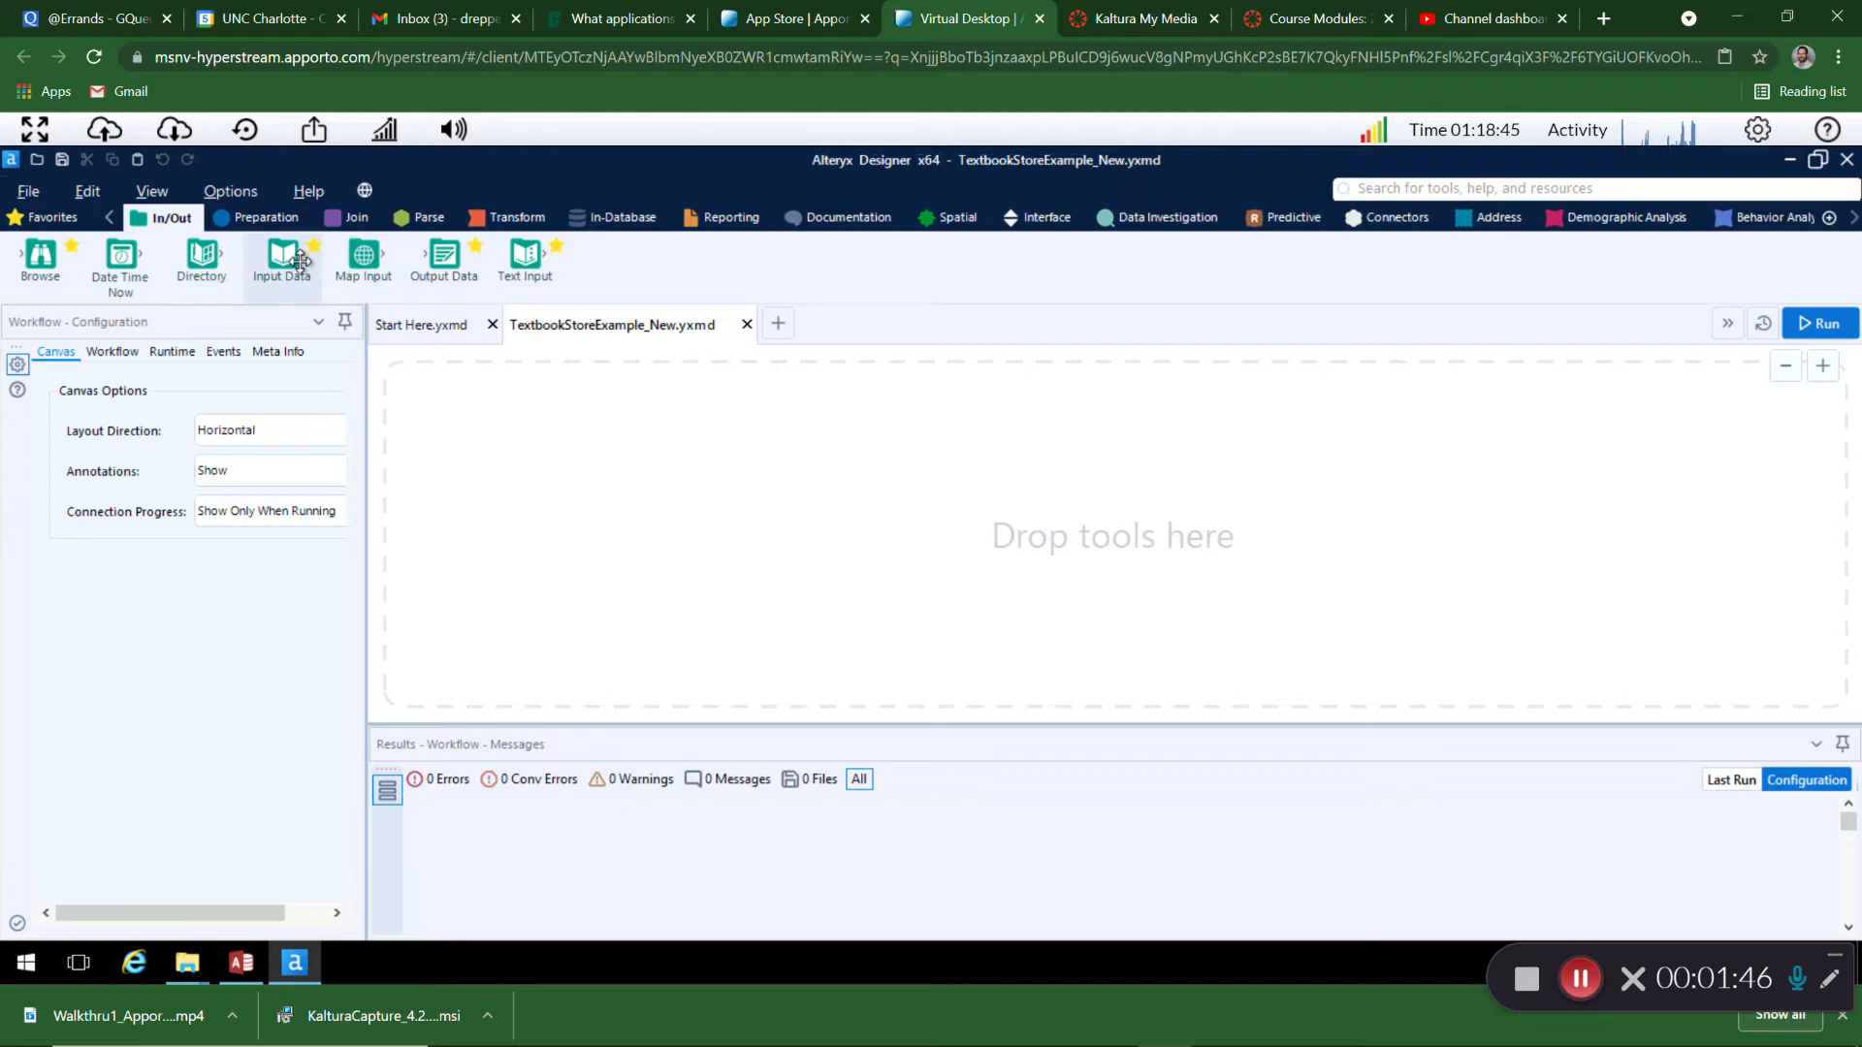
pyautogui.click(50, 215)
pyautogui.moveTo(122, 257); pyautogui.dragTo(456, 398)
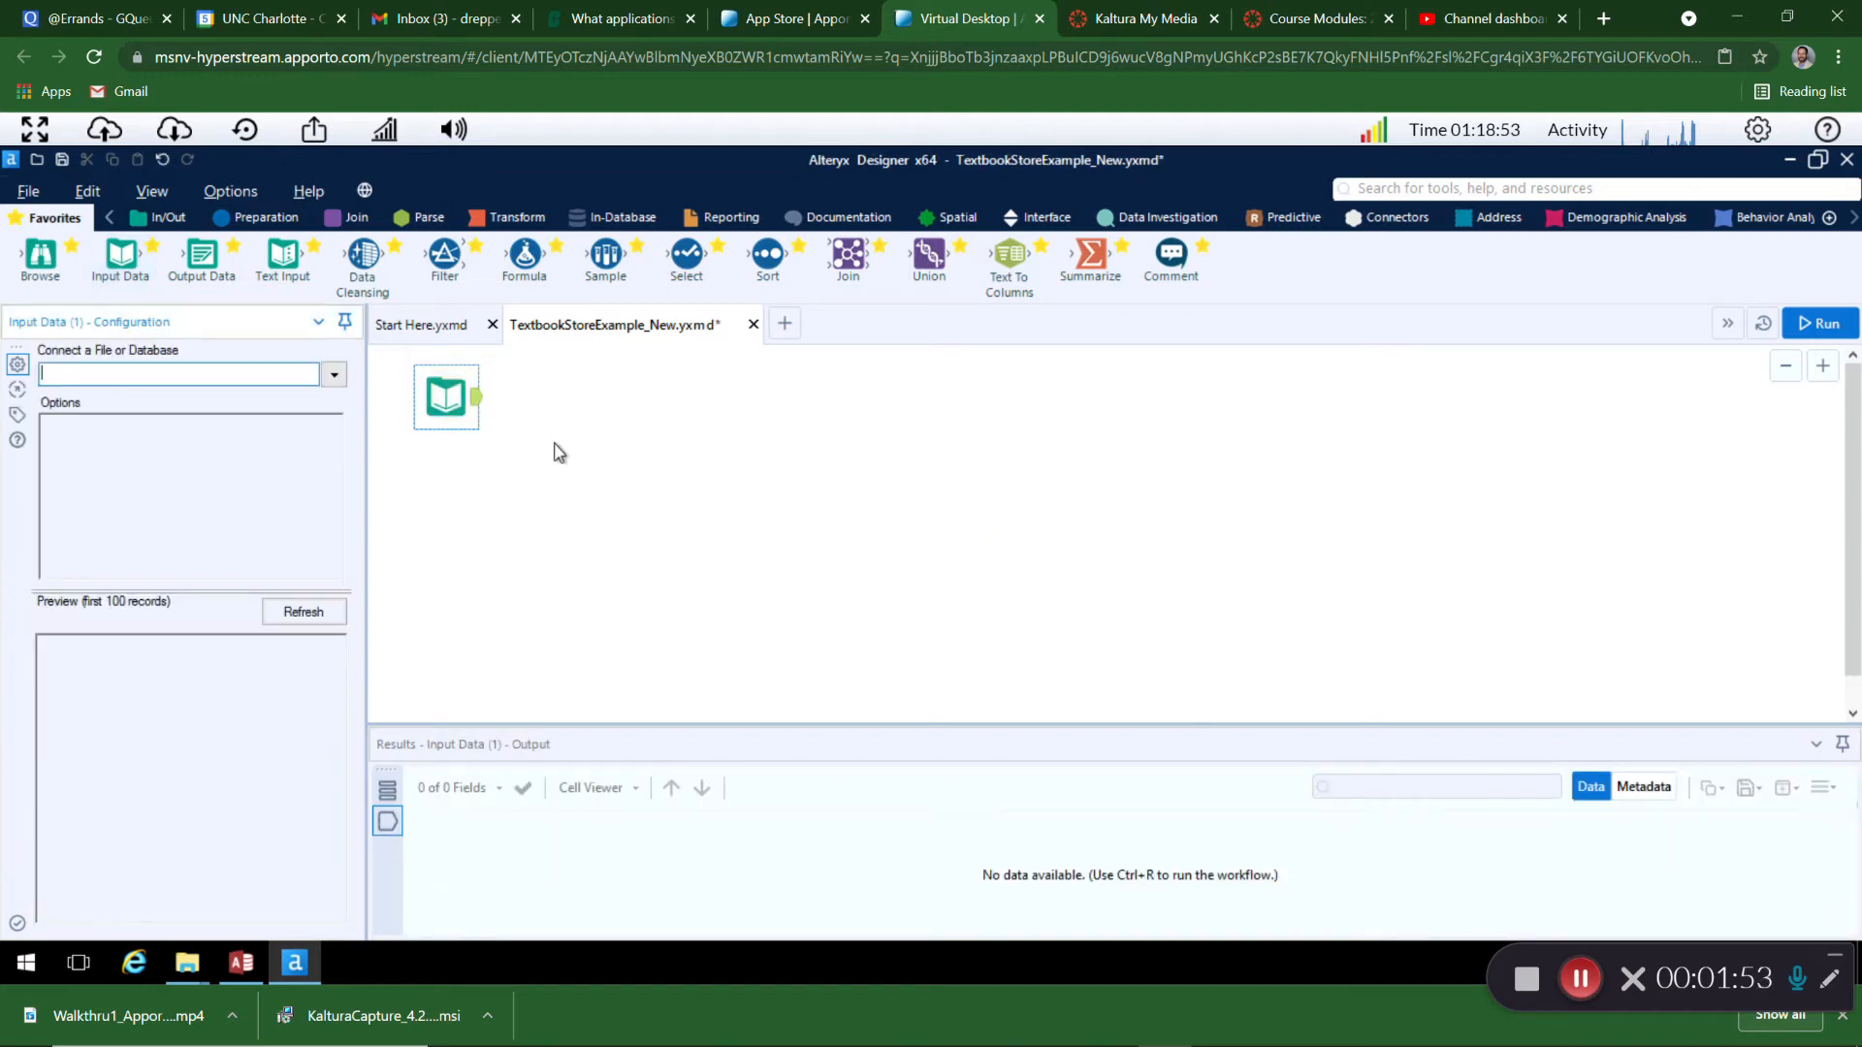
pyautogui.click(336, 375)
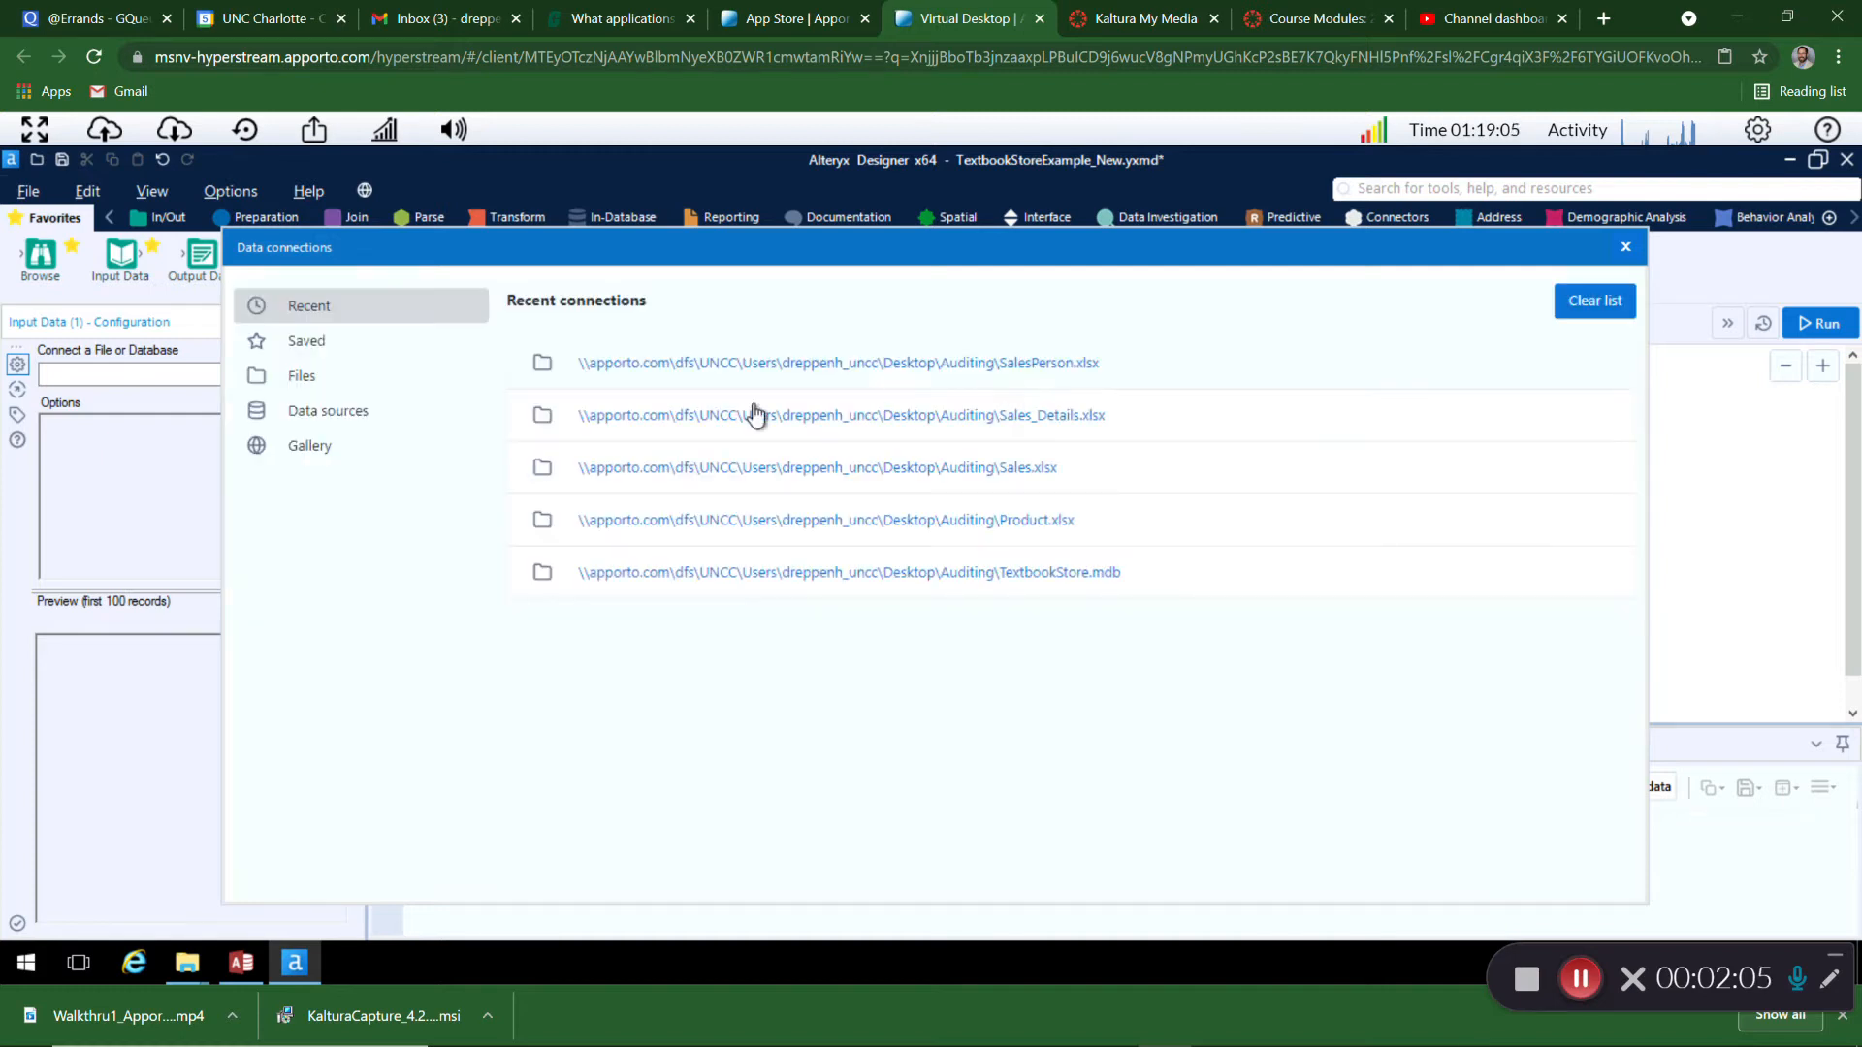
pyautogui.click(296, 387)
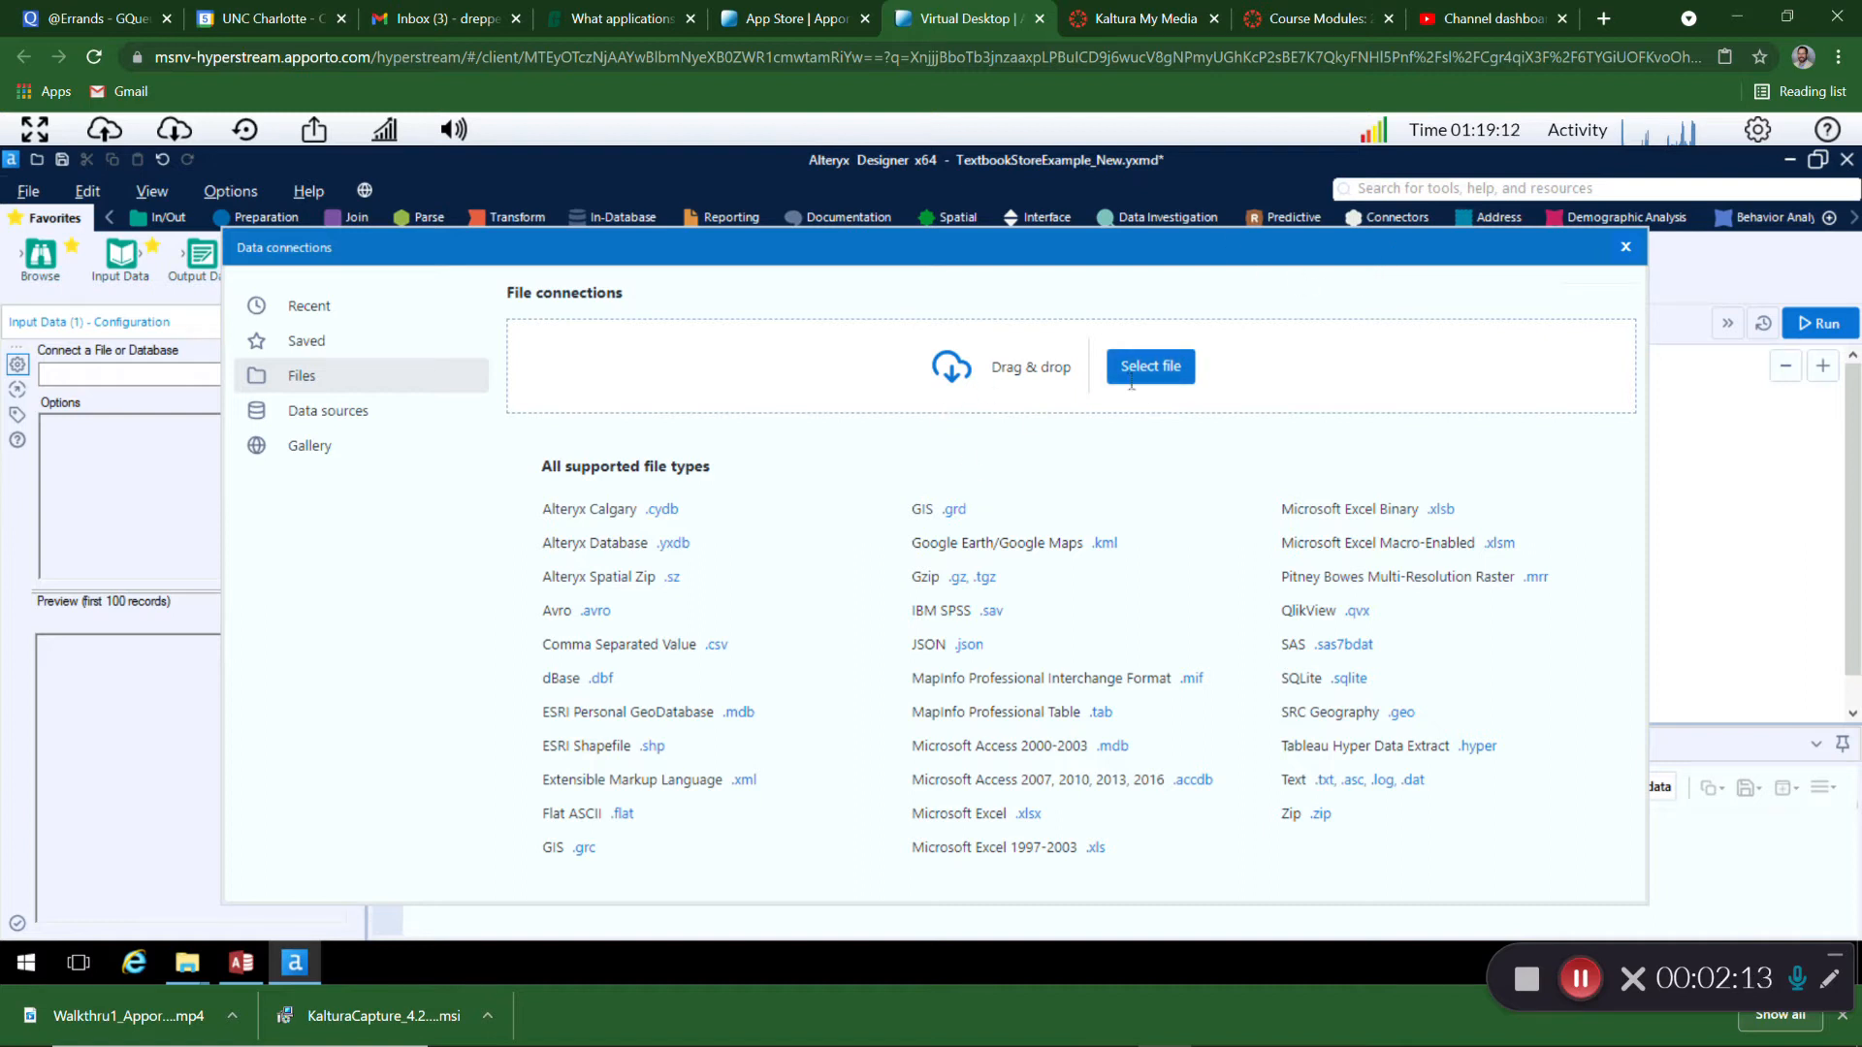
# Step: Try to add the Customer, Product, Sales, Sales_Details and SalesPerson workbooks from the Auditing folder to the file connections all at once
pyautogui.moveTo(1079, 241); pyautogui.dragTo(1007, 337)
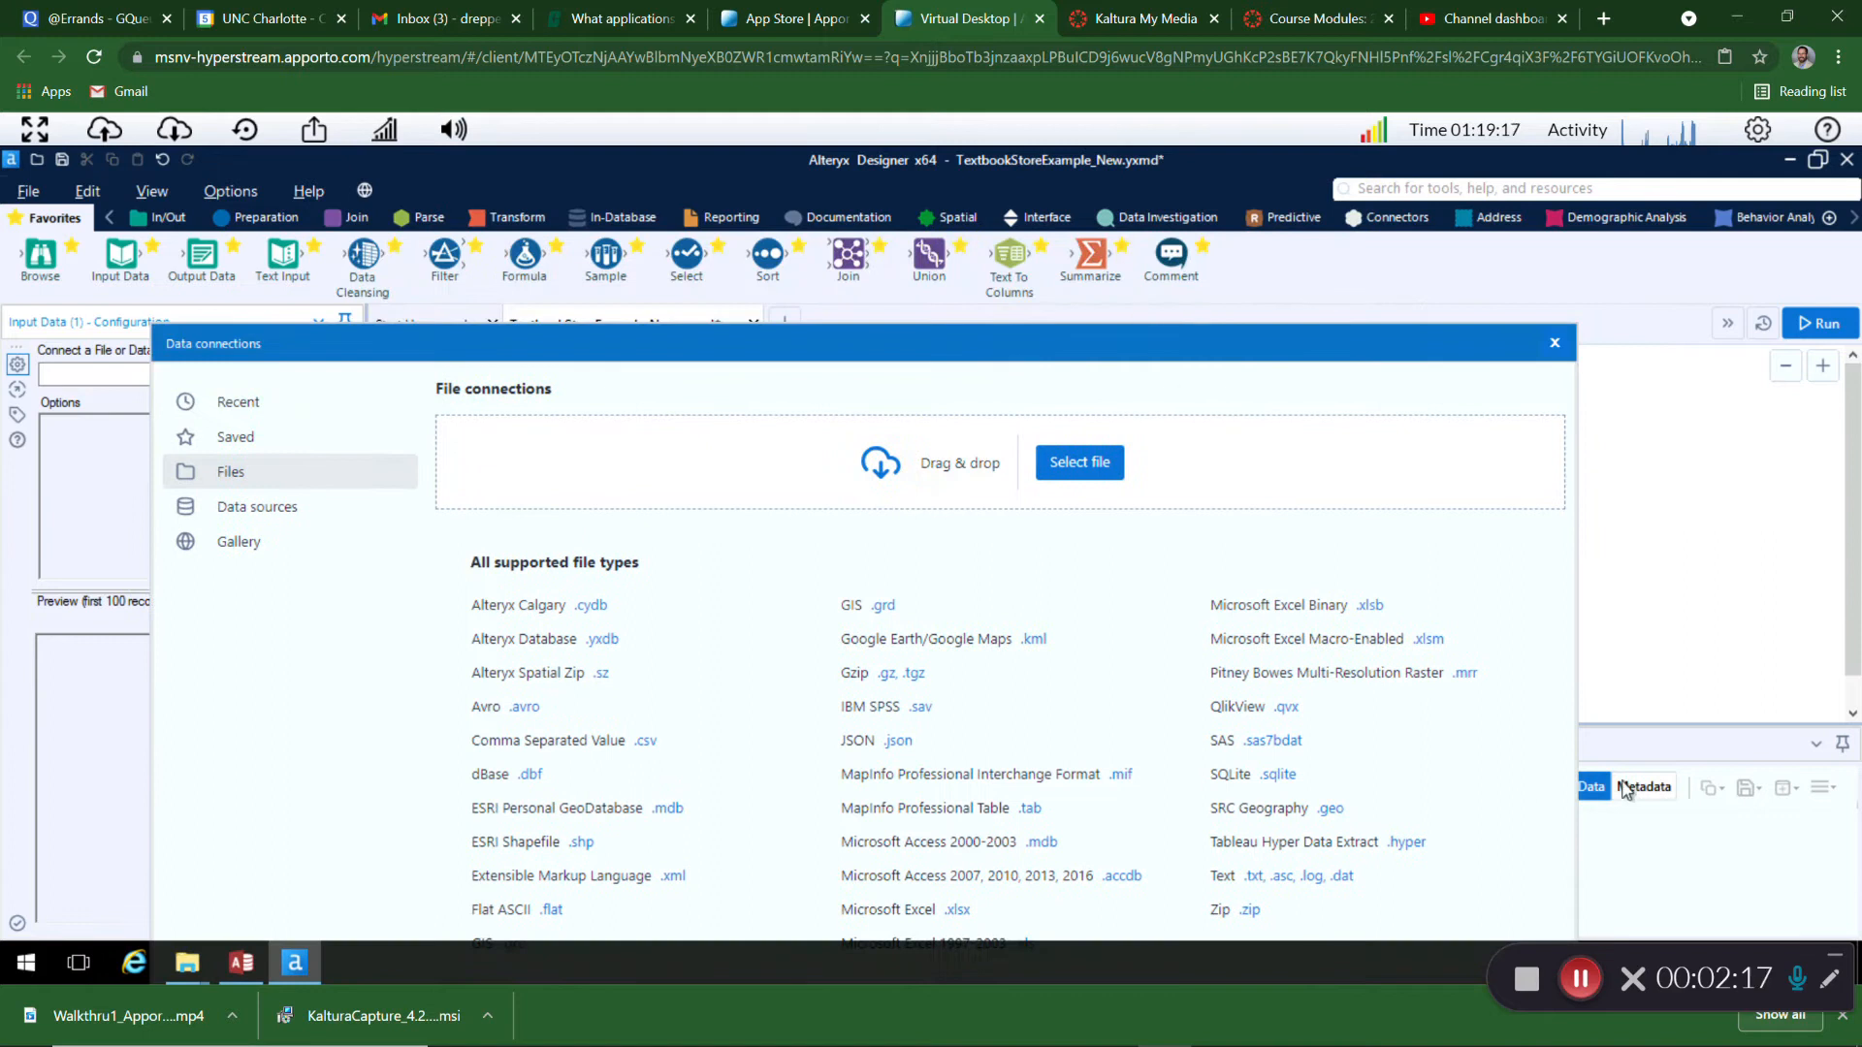
pyautogui.click(192, 968)
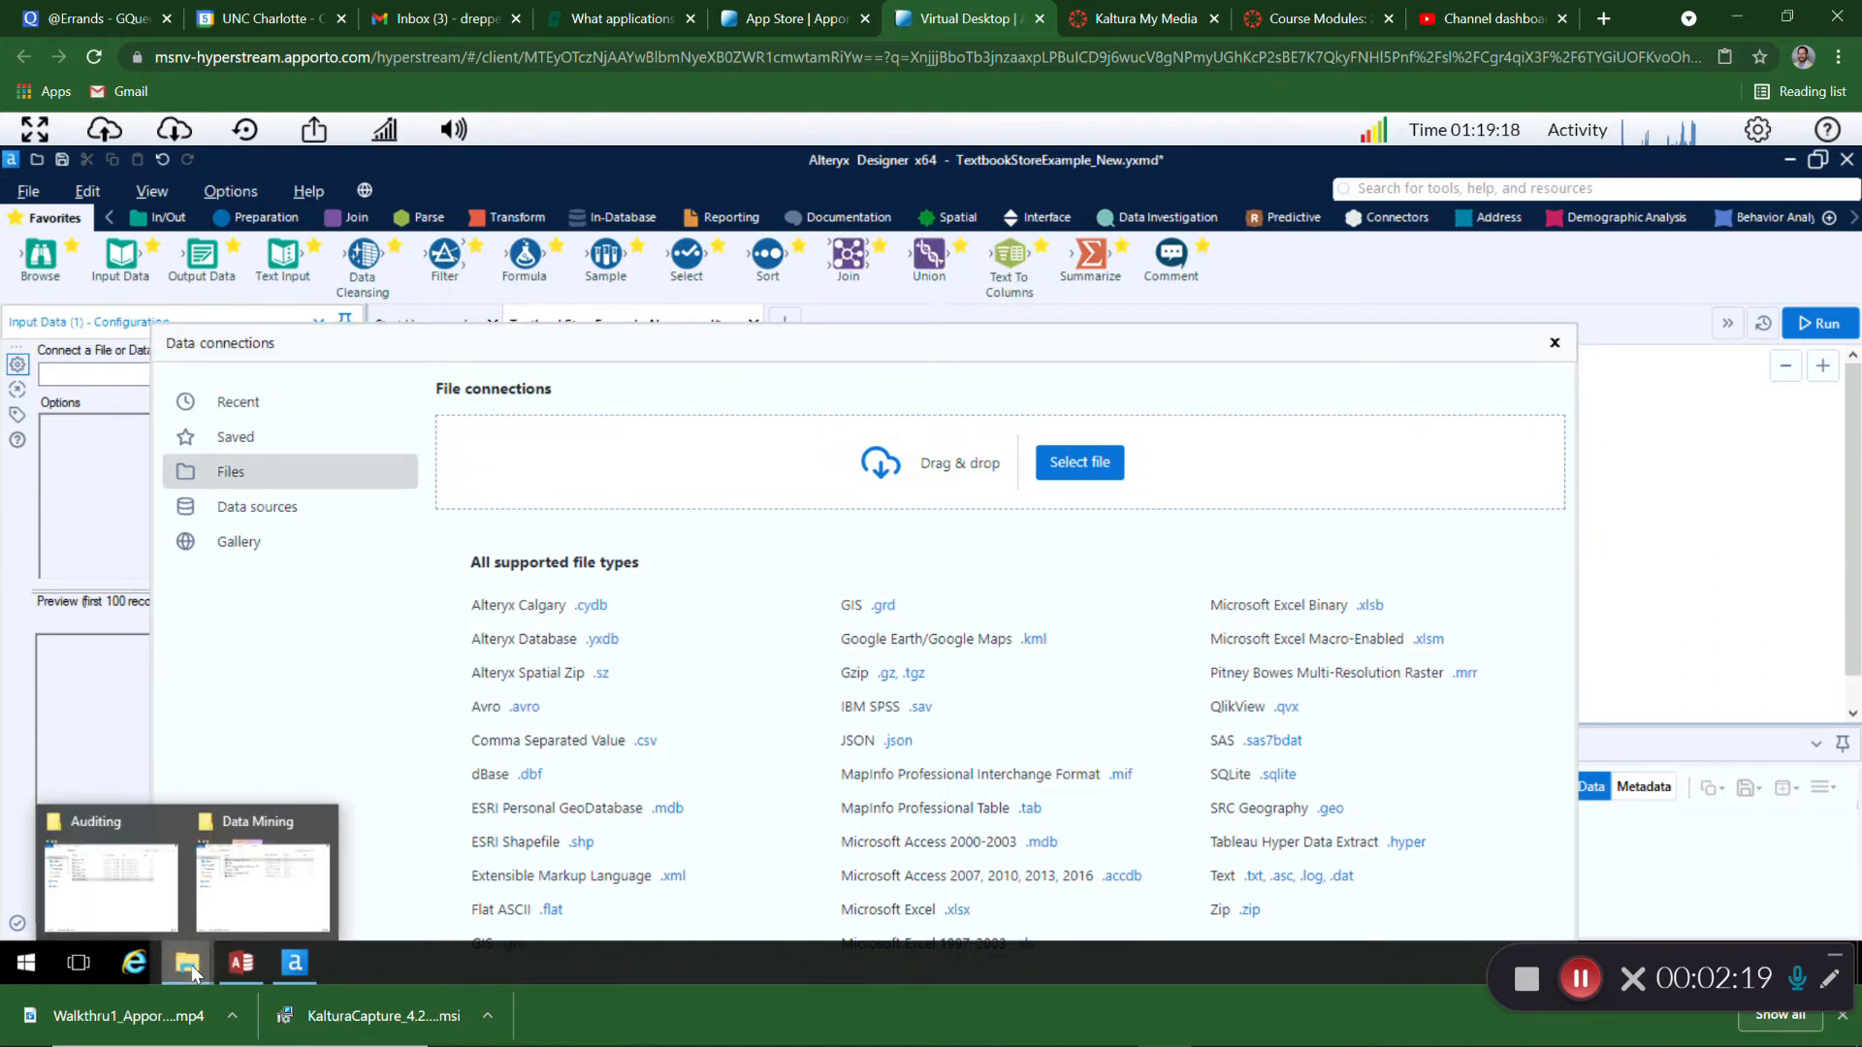
pyautogui.click(122, 887)
pyautogui.moveTo(885, 225); pyautogui.dragTo(1304, 347)
pyautogui.click(1217, 458)
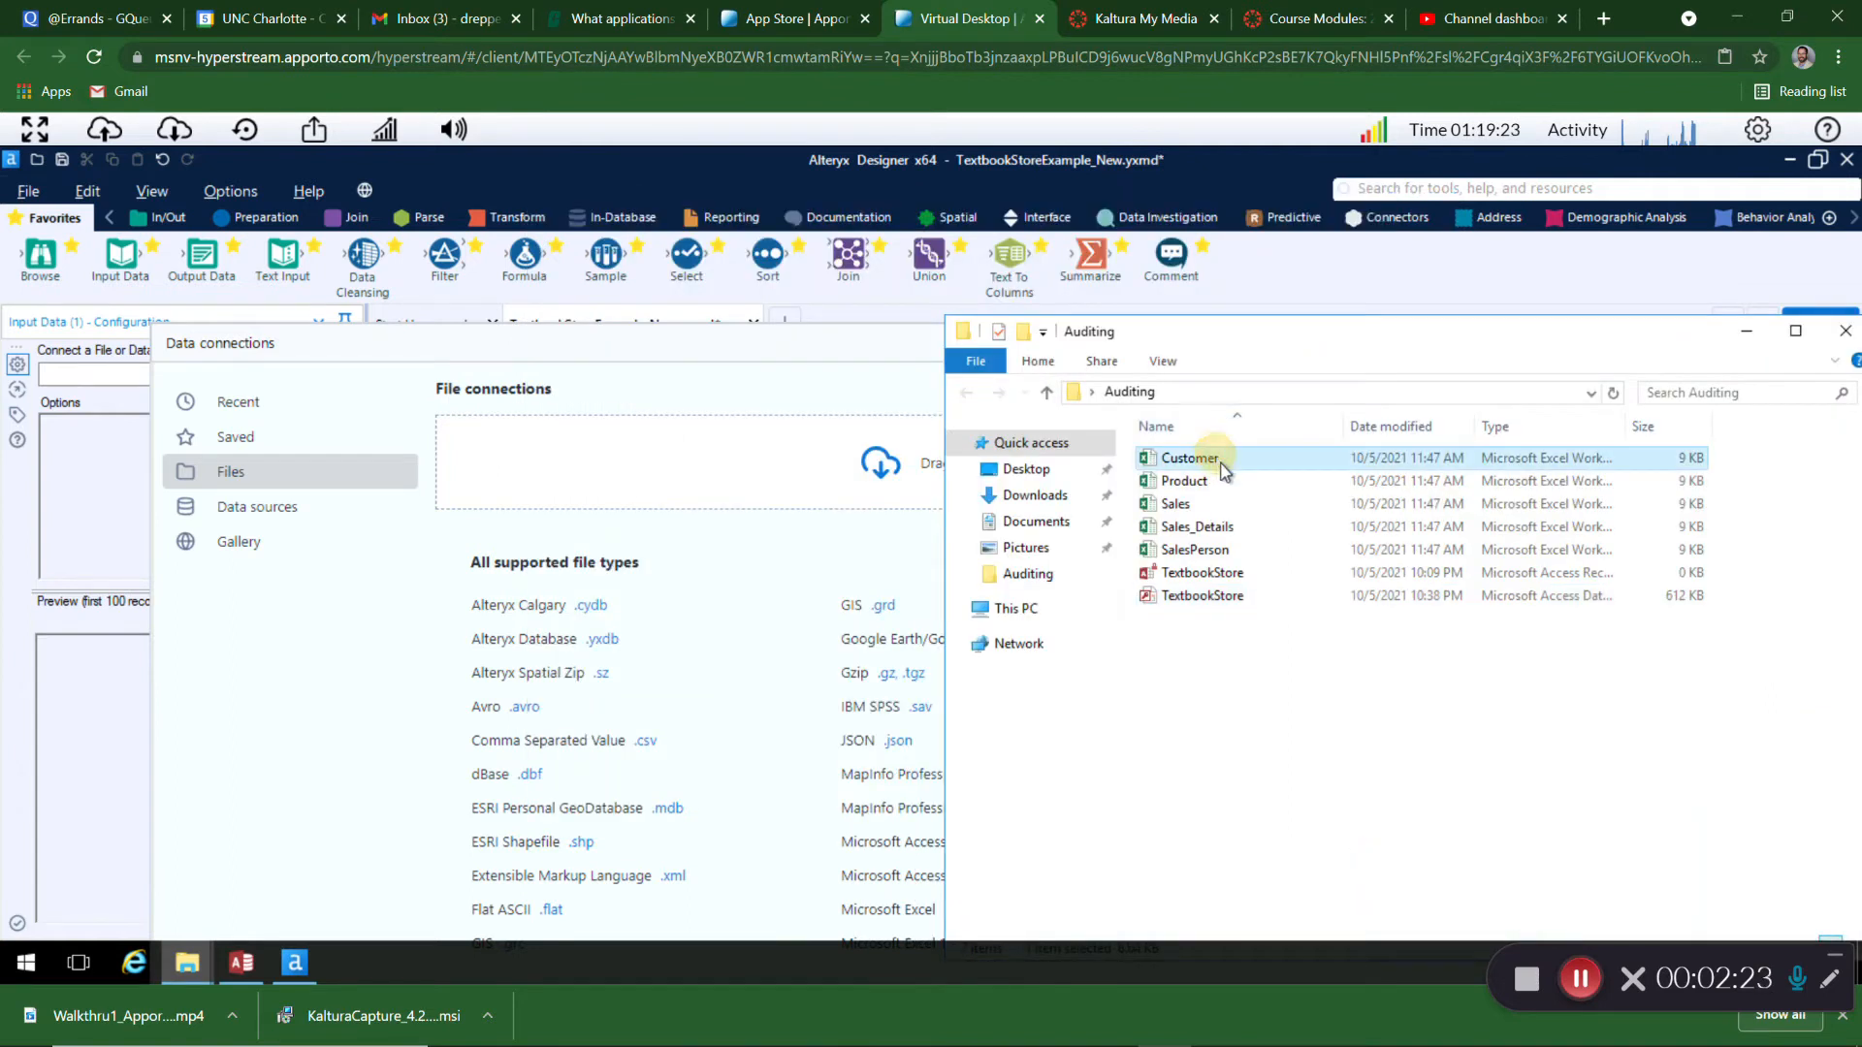
pyautogui.keyDown('shift'); pyautogui.click(1226, 550); pyautogui.keyUp('shift')
pyautogui.moveTo(1227, 527); pyautogui.dragTo(852, 491)
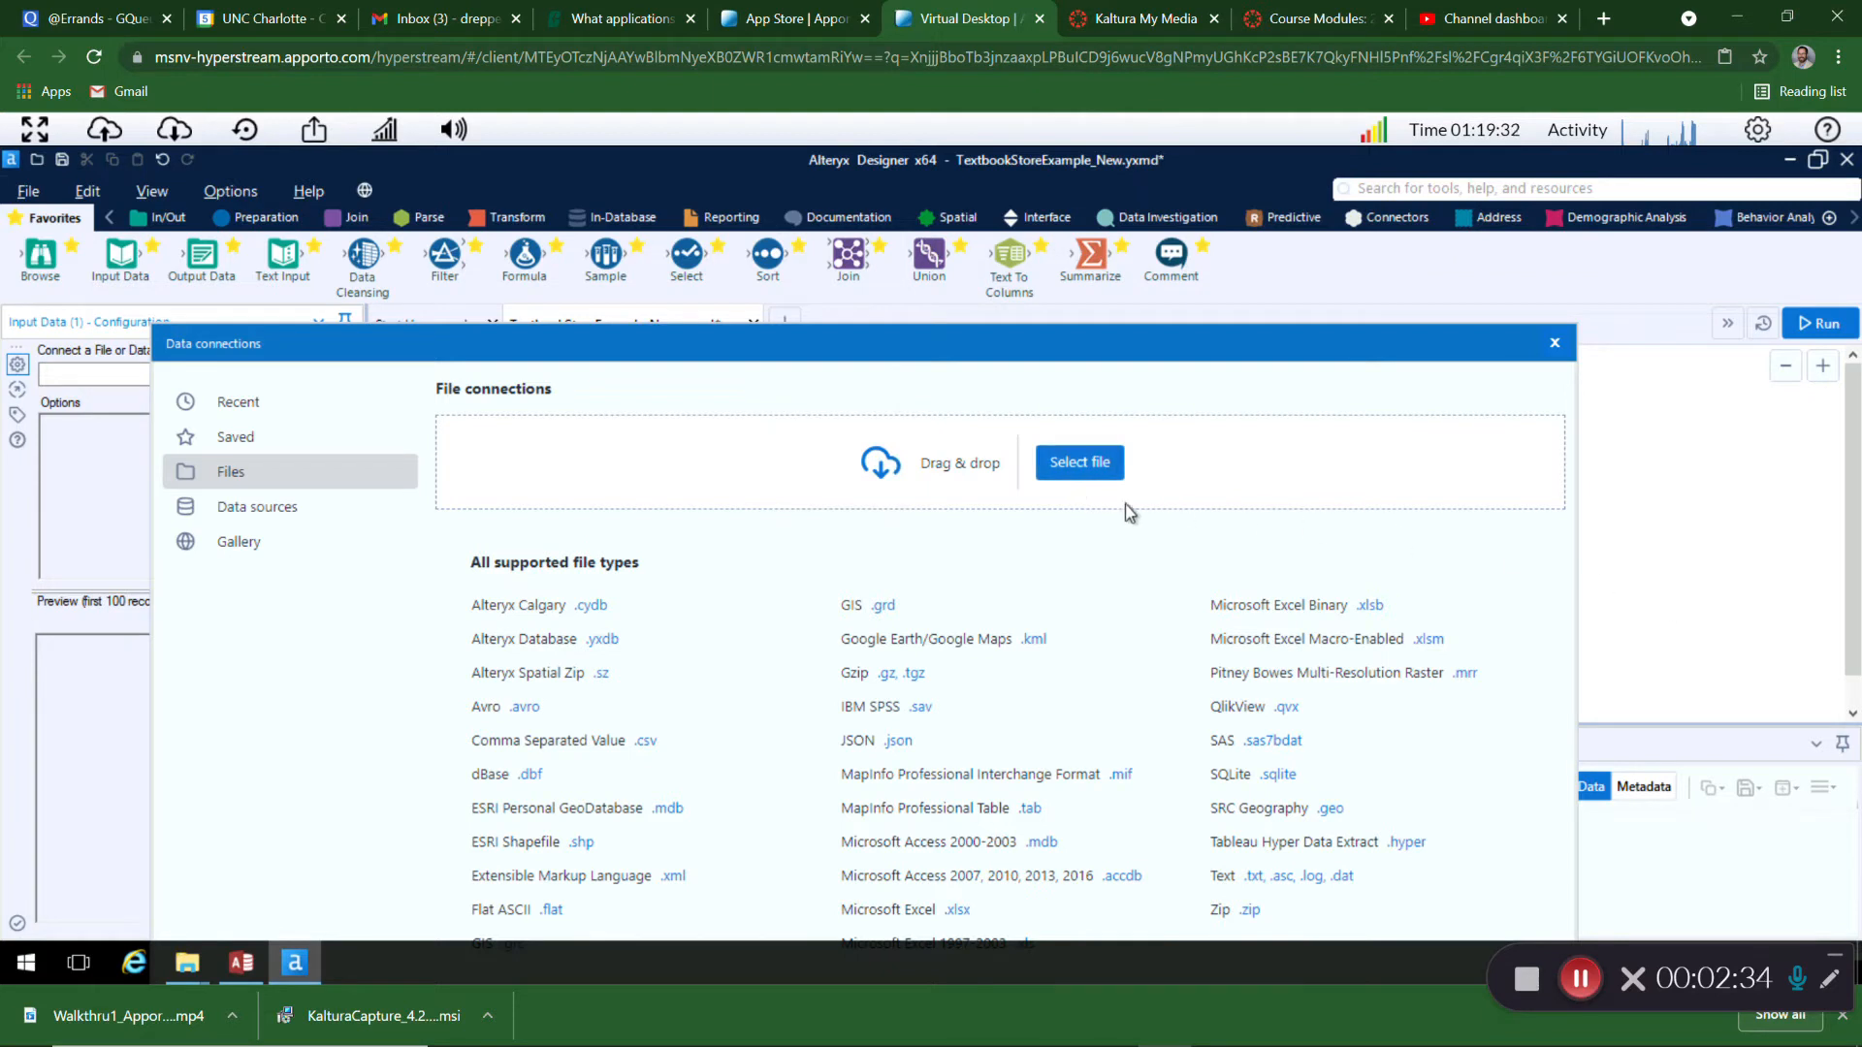
# Step: Connect the Input Data tool to the Customer sheet of the Customer workbook and preview its records
pyautogui.click(1093, 466)
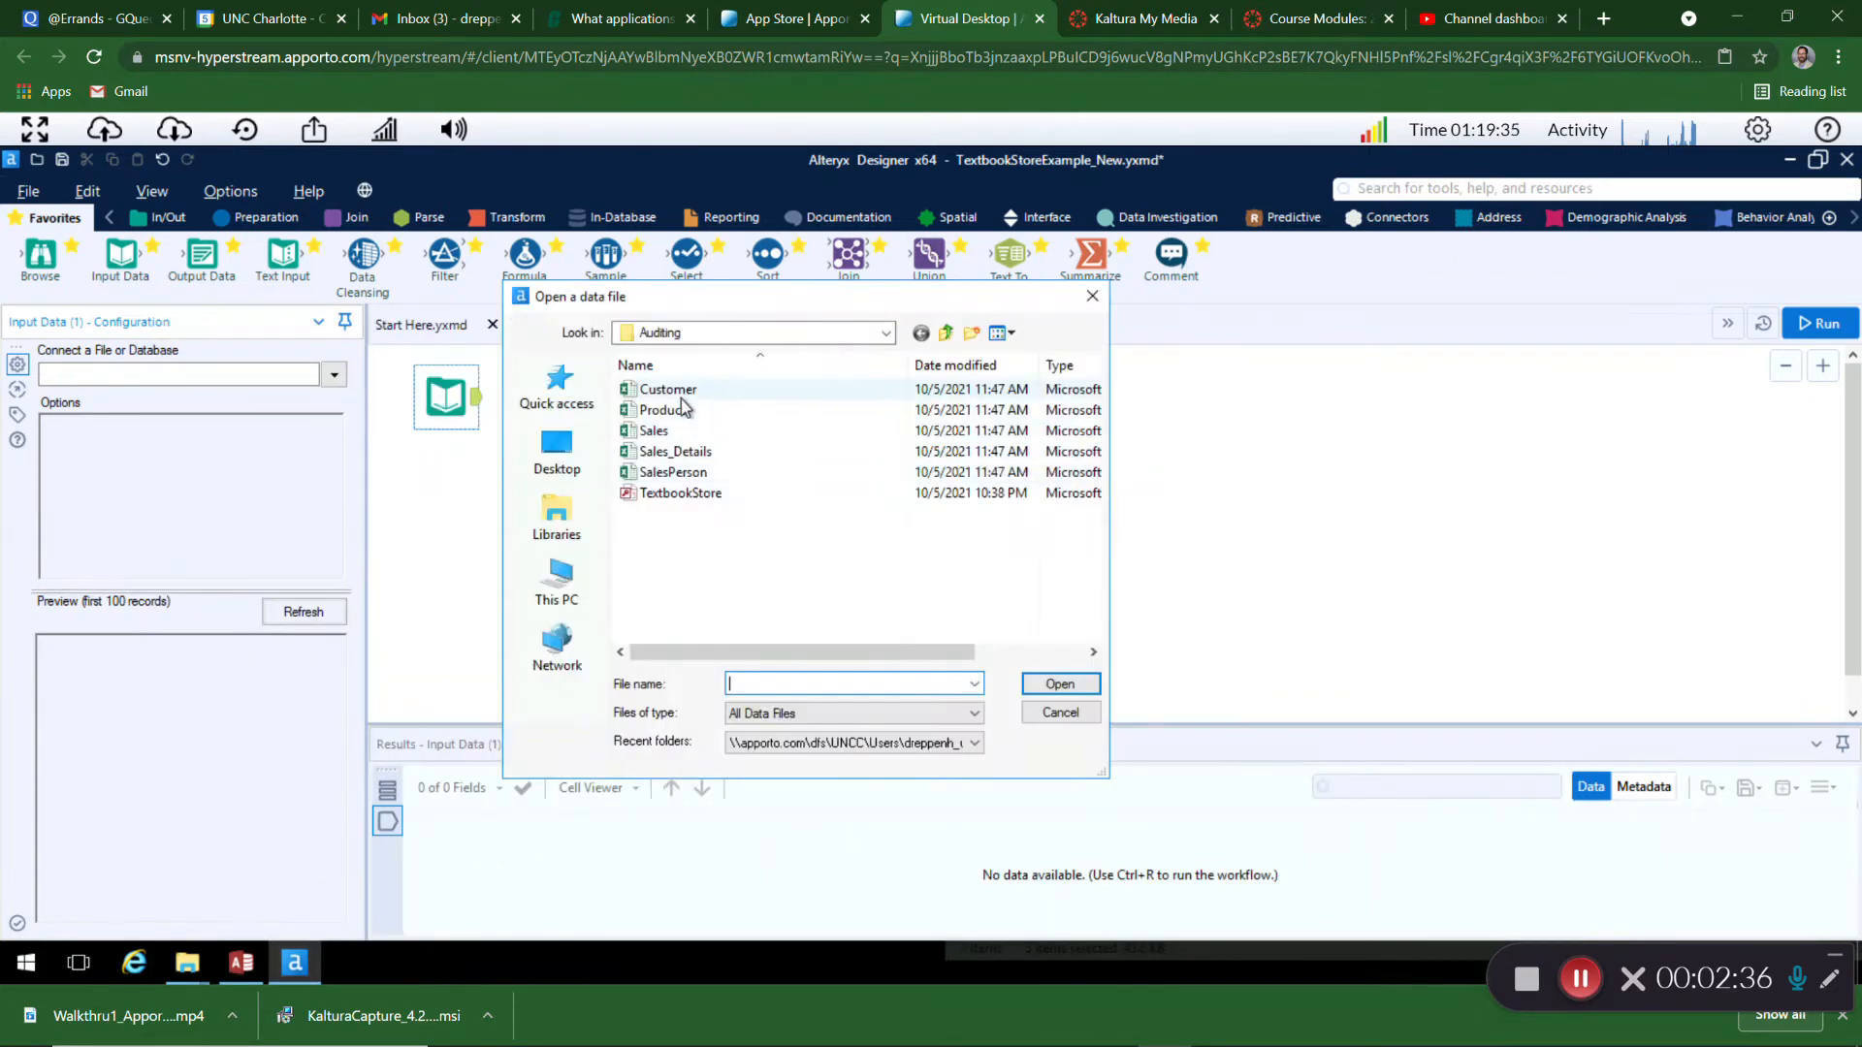
pyautogui.click(669, 389)
pyautogui.click(1058, 686)
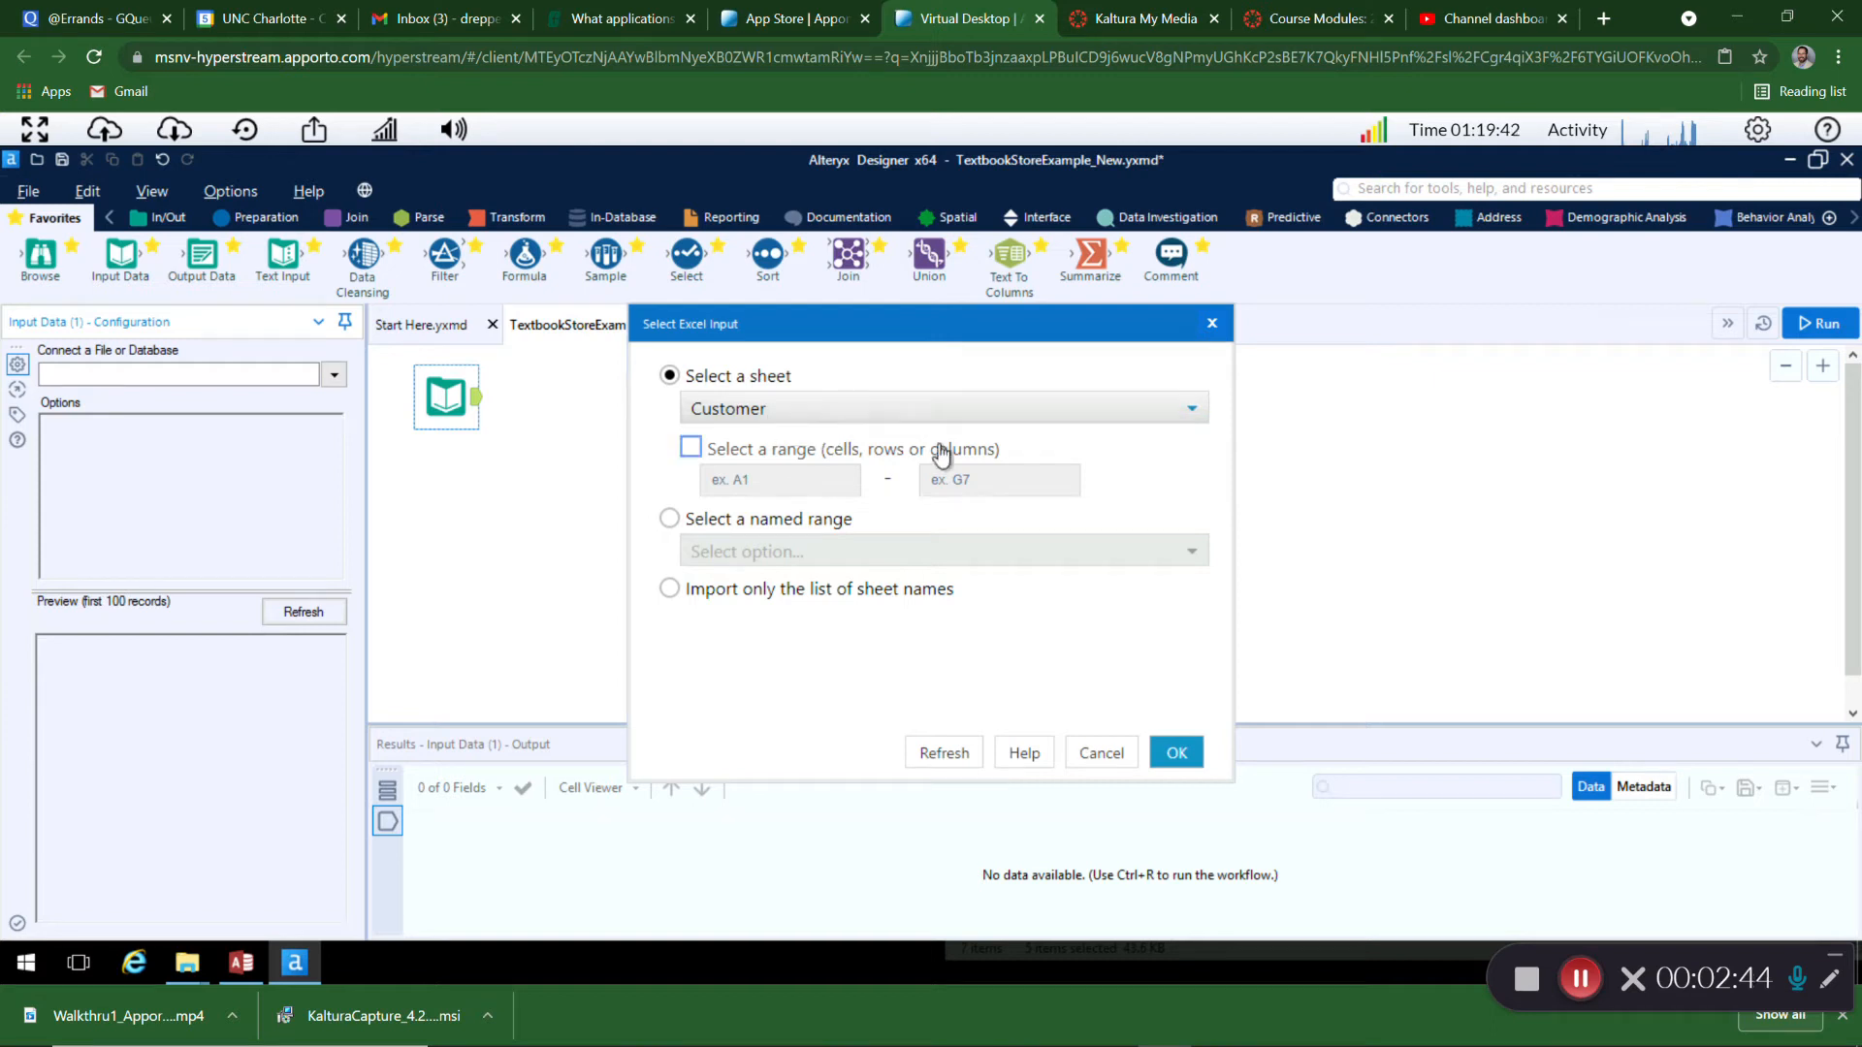
pyautogui.click(1178, 754)
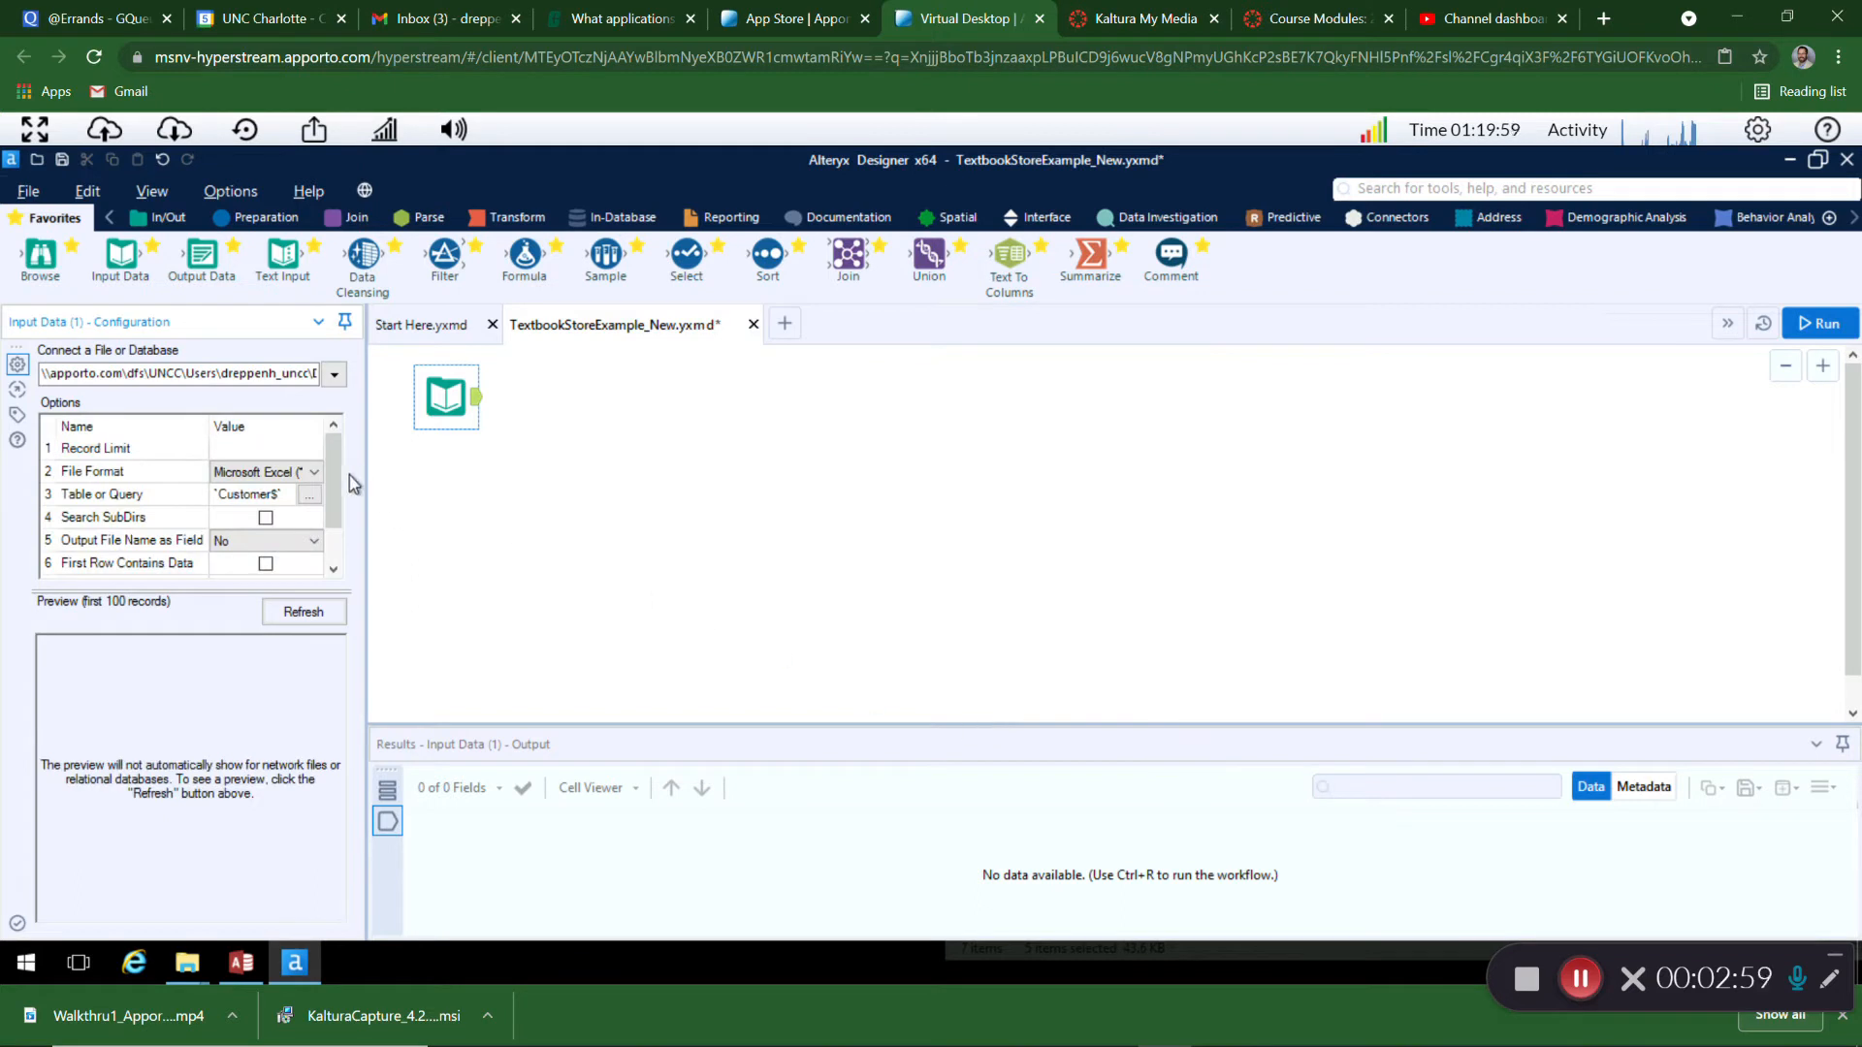
pyautogui.click(312, 613)
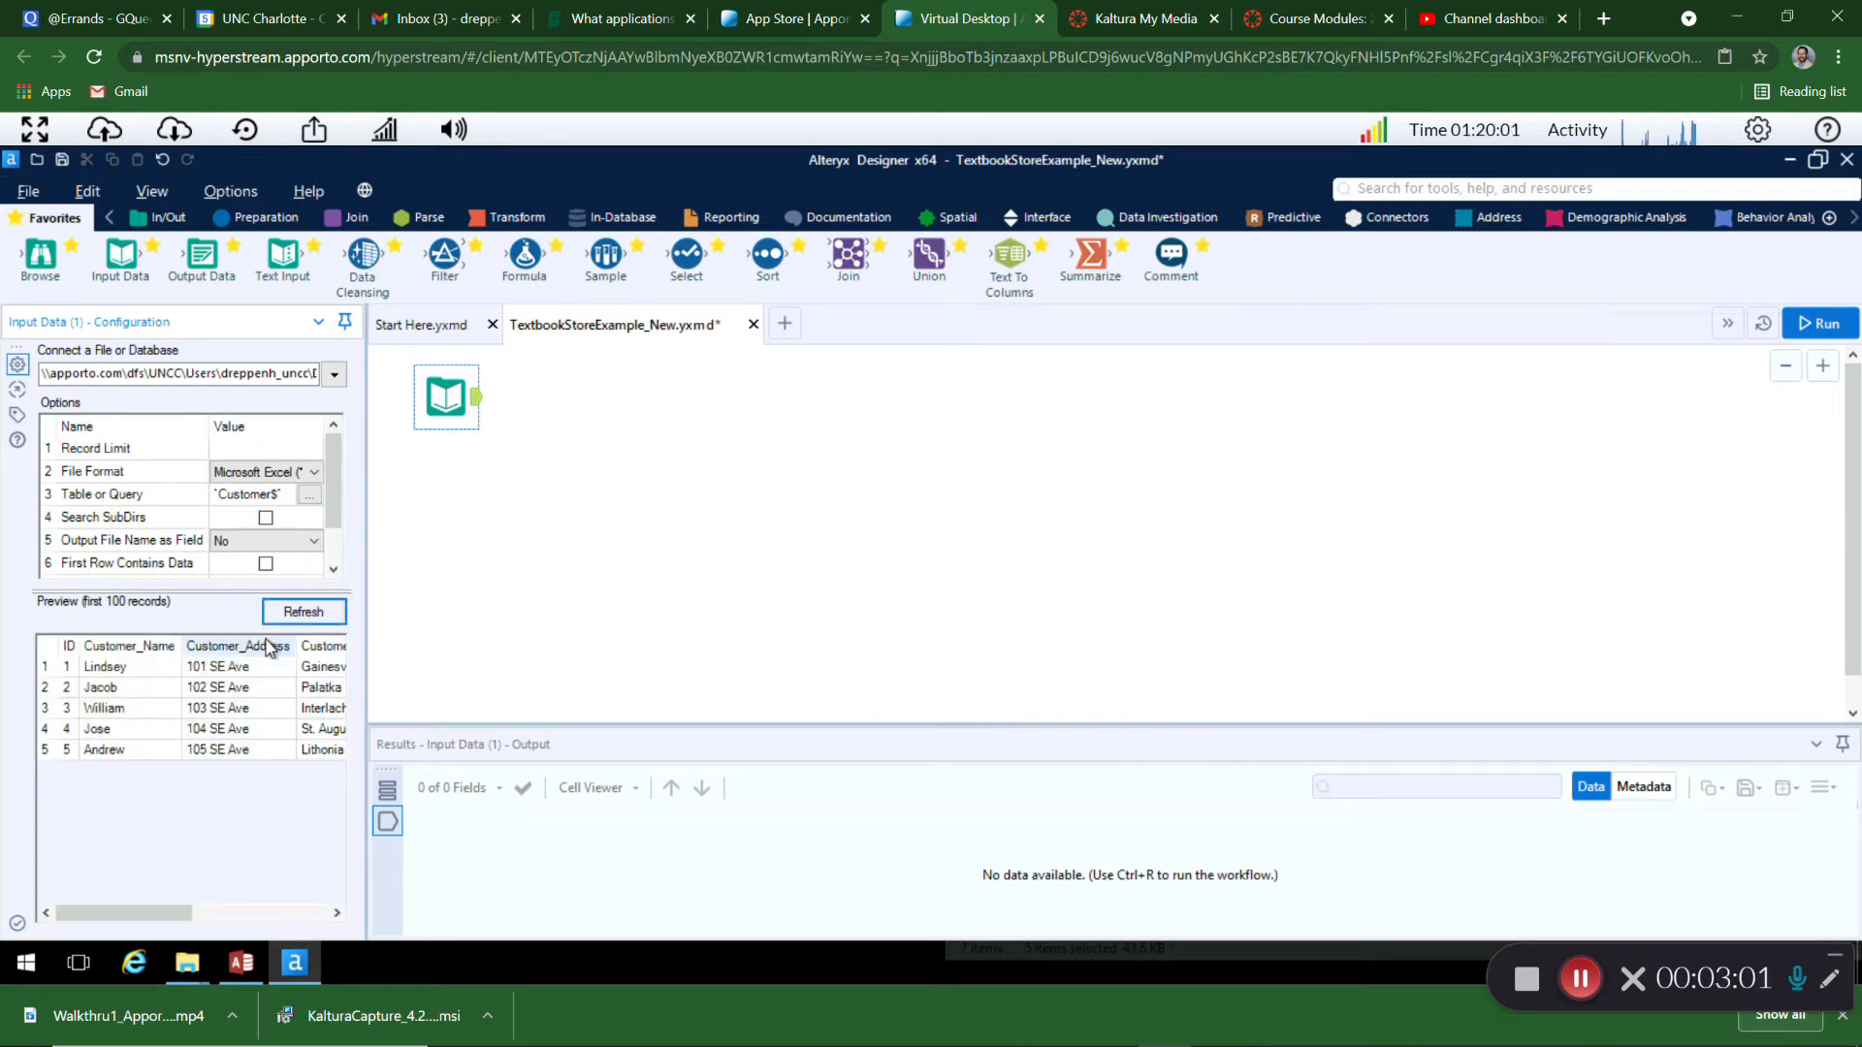
pyautogui.moveTo(117, 916); pyautogui.dragTo(75, 915)
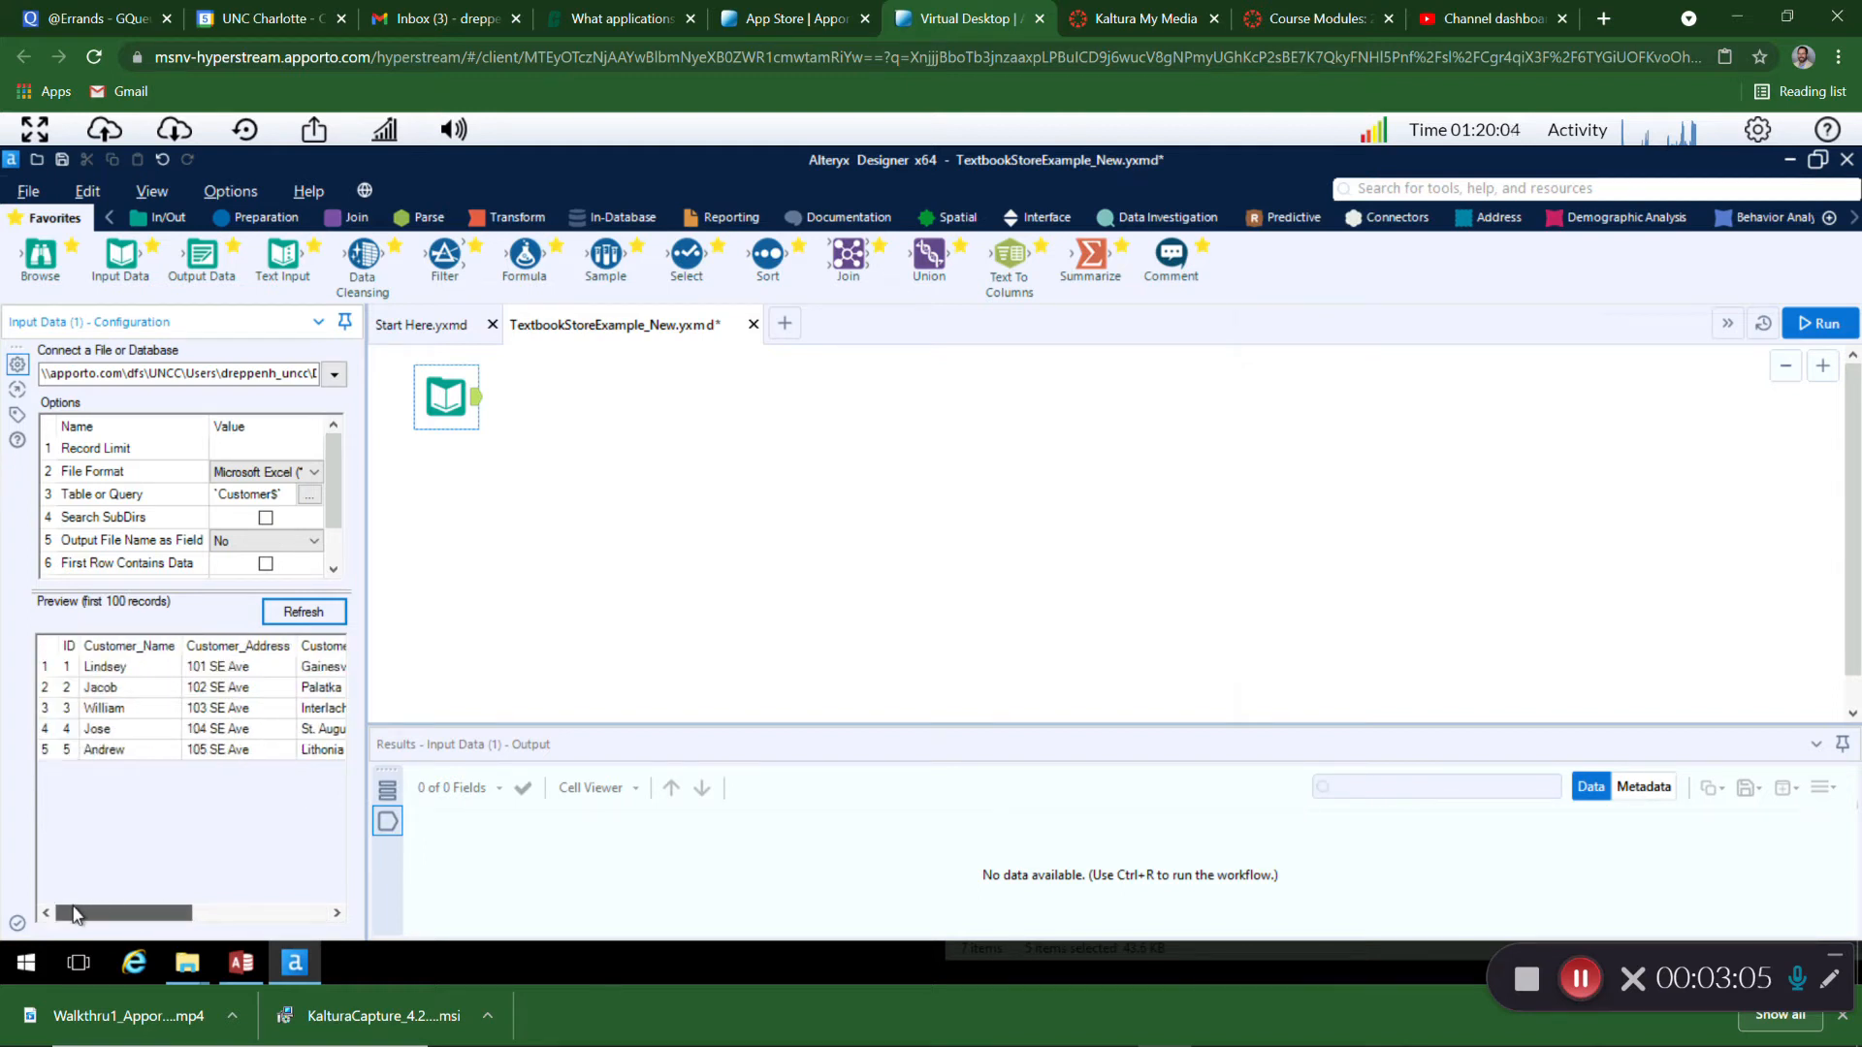
pyautogui.click(467, 473)
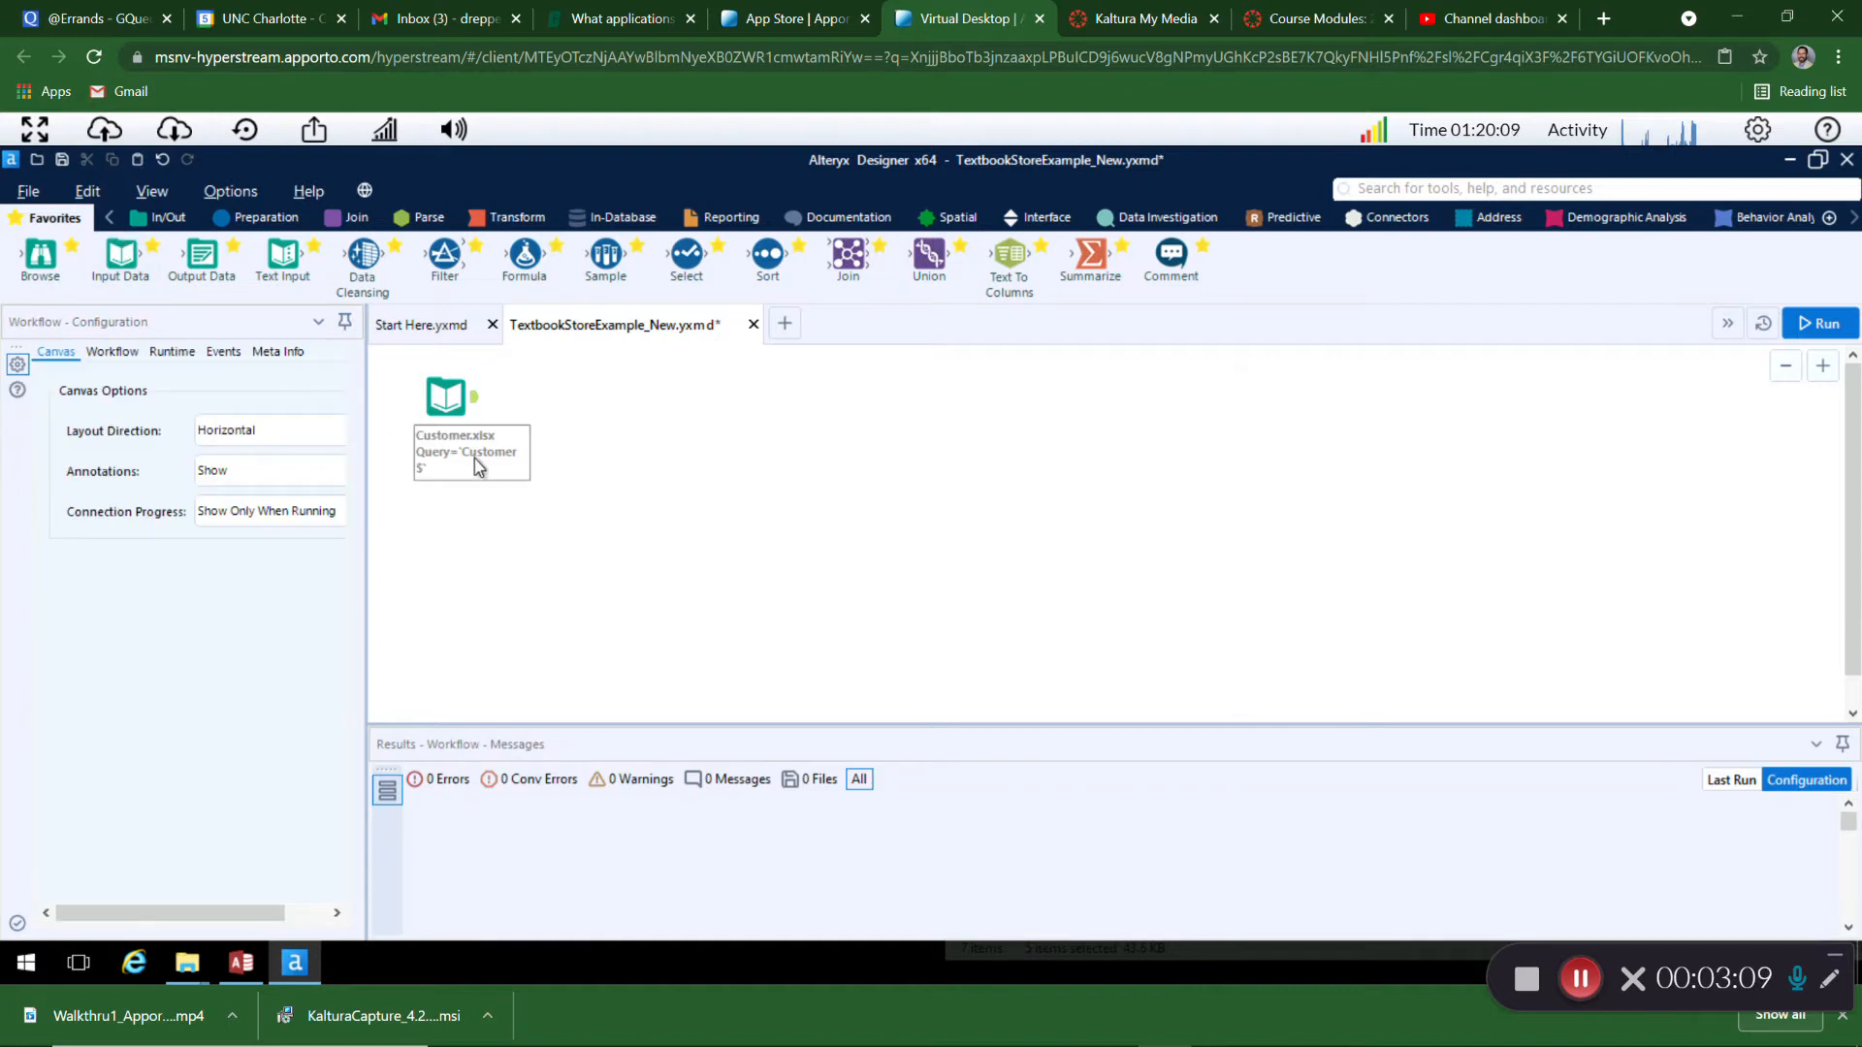
# Step: Add a second Input Data tool below the first and connect it to the Product sheet of the Product workbook
pyautogui.moveTo(452, 454); pyautogui.dragTo(445, 508)
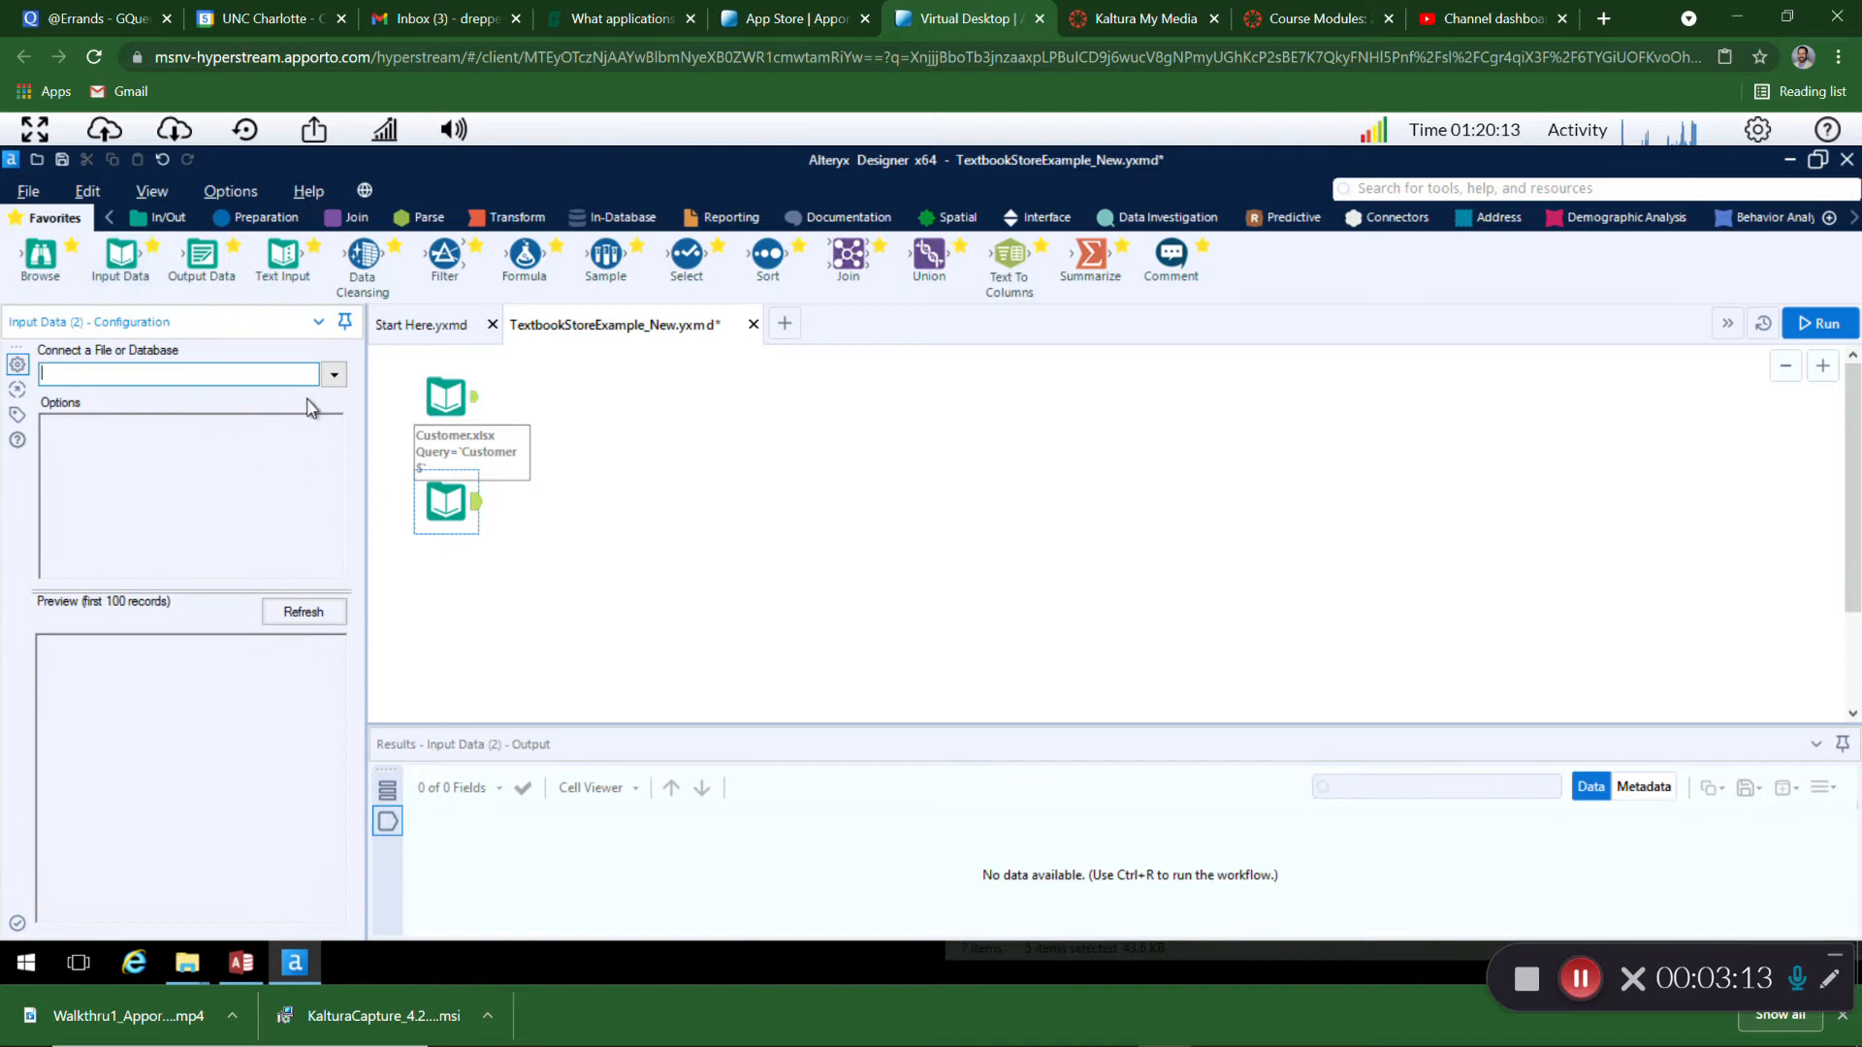
pyautogui.click(333, 376)
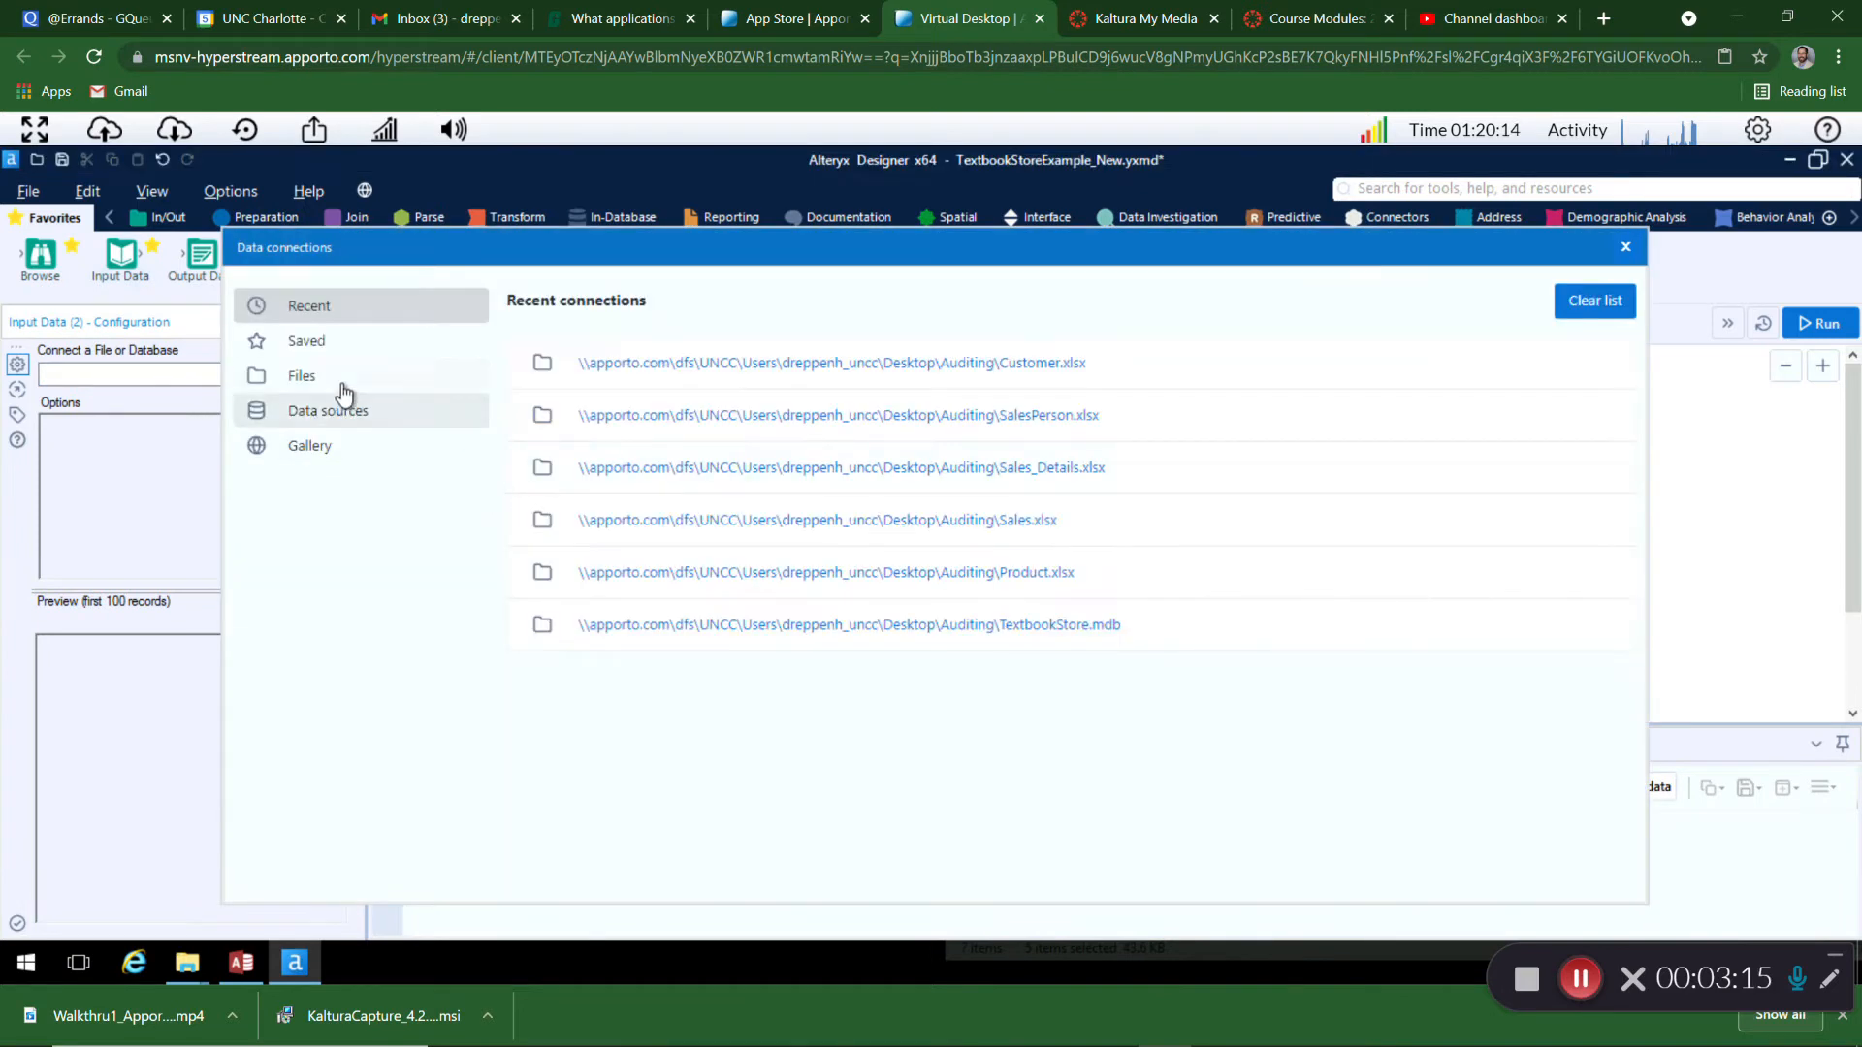
pyautogui.click(336, 383)
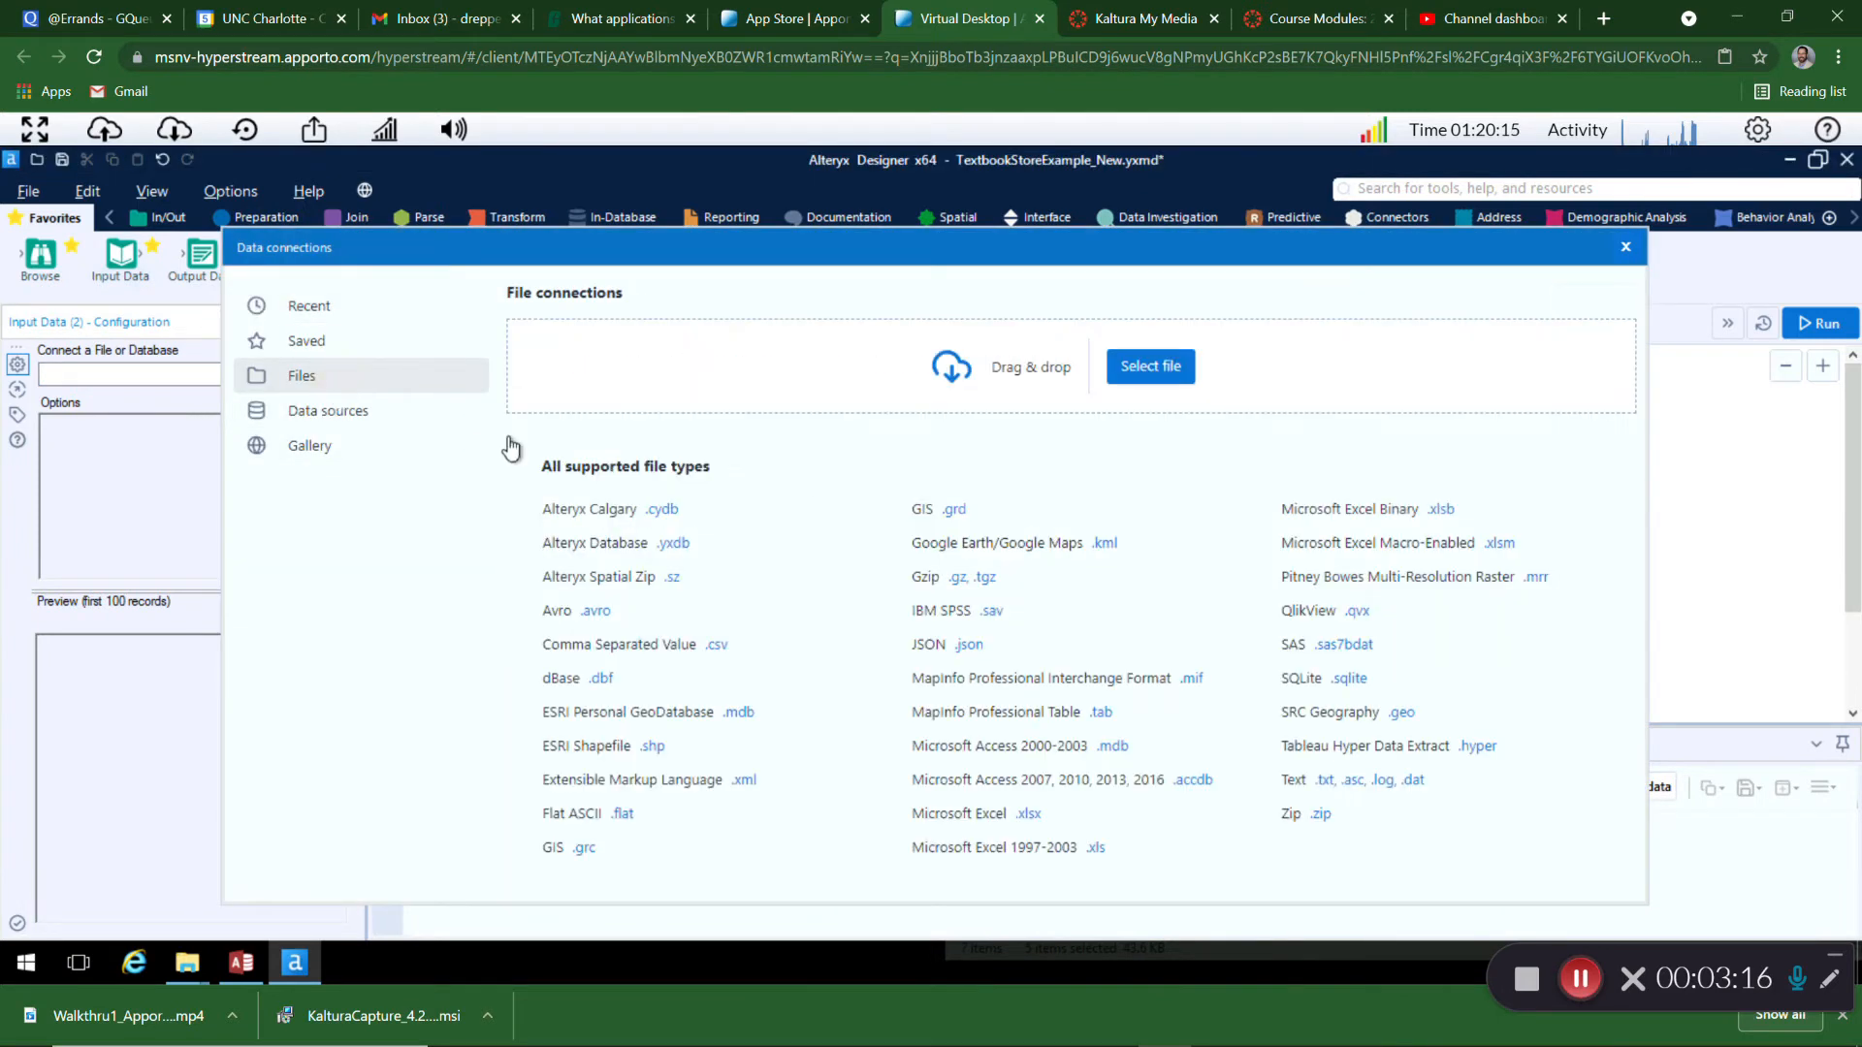
pyautogui.click(1130, 374)
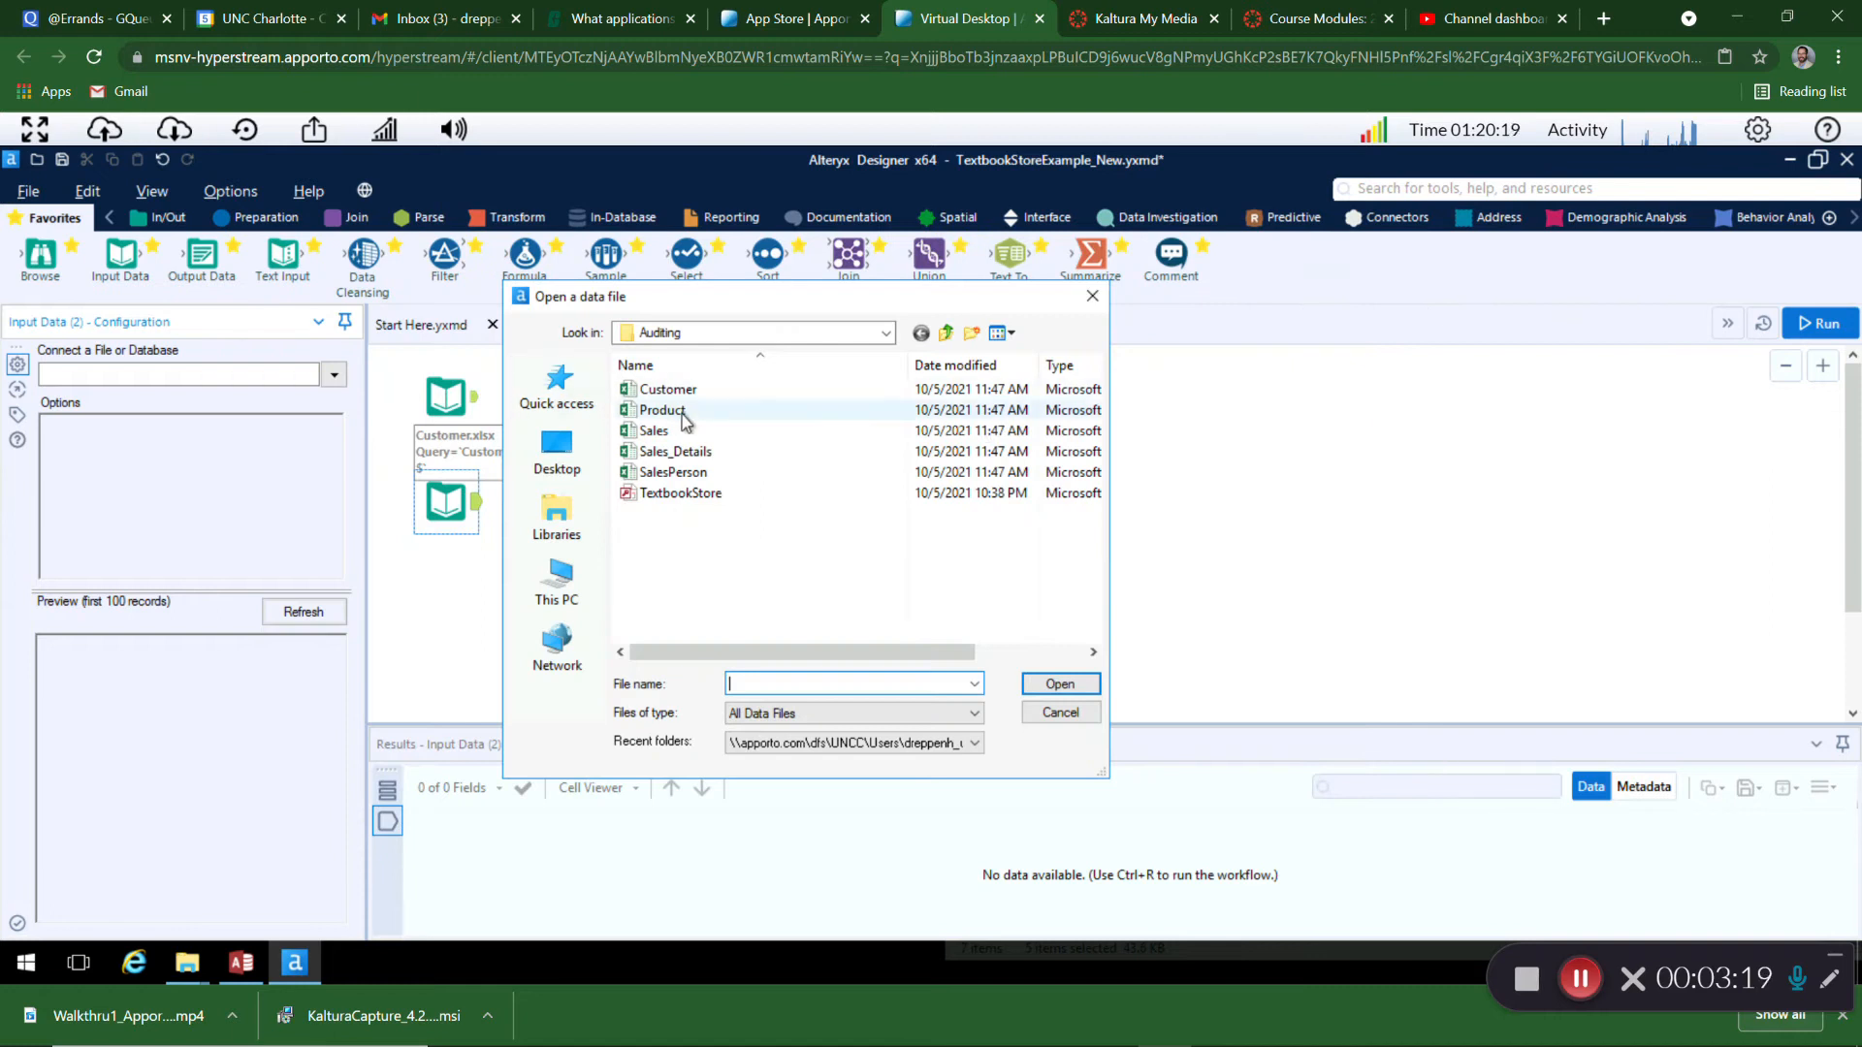
pyautogui.click(669, 409)
pyautogui.click(1060, 687)
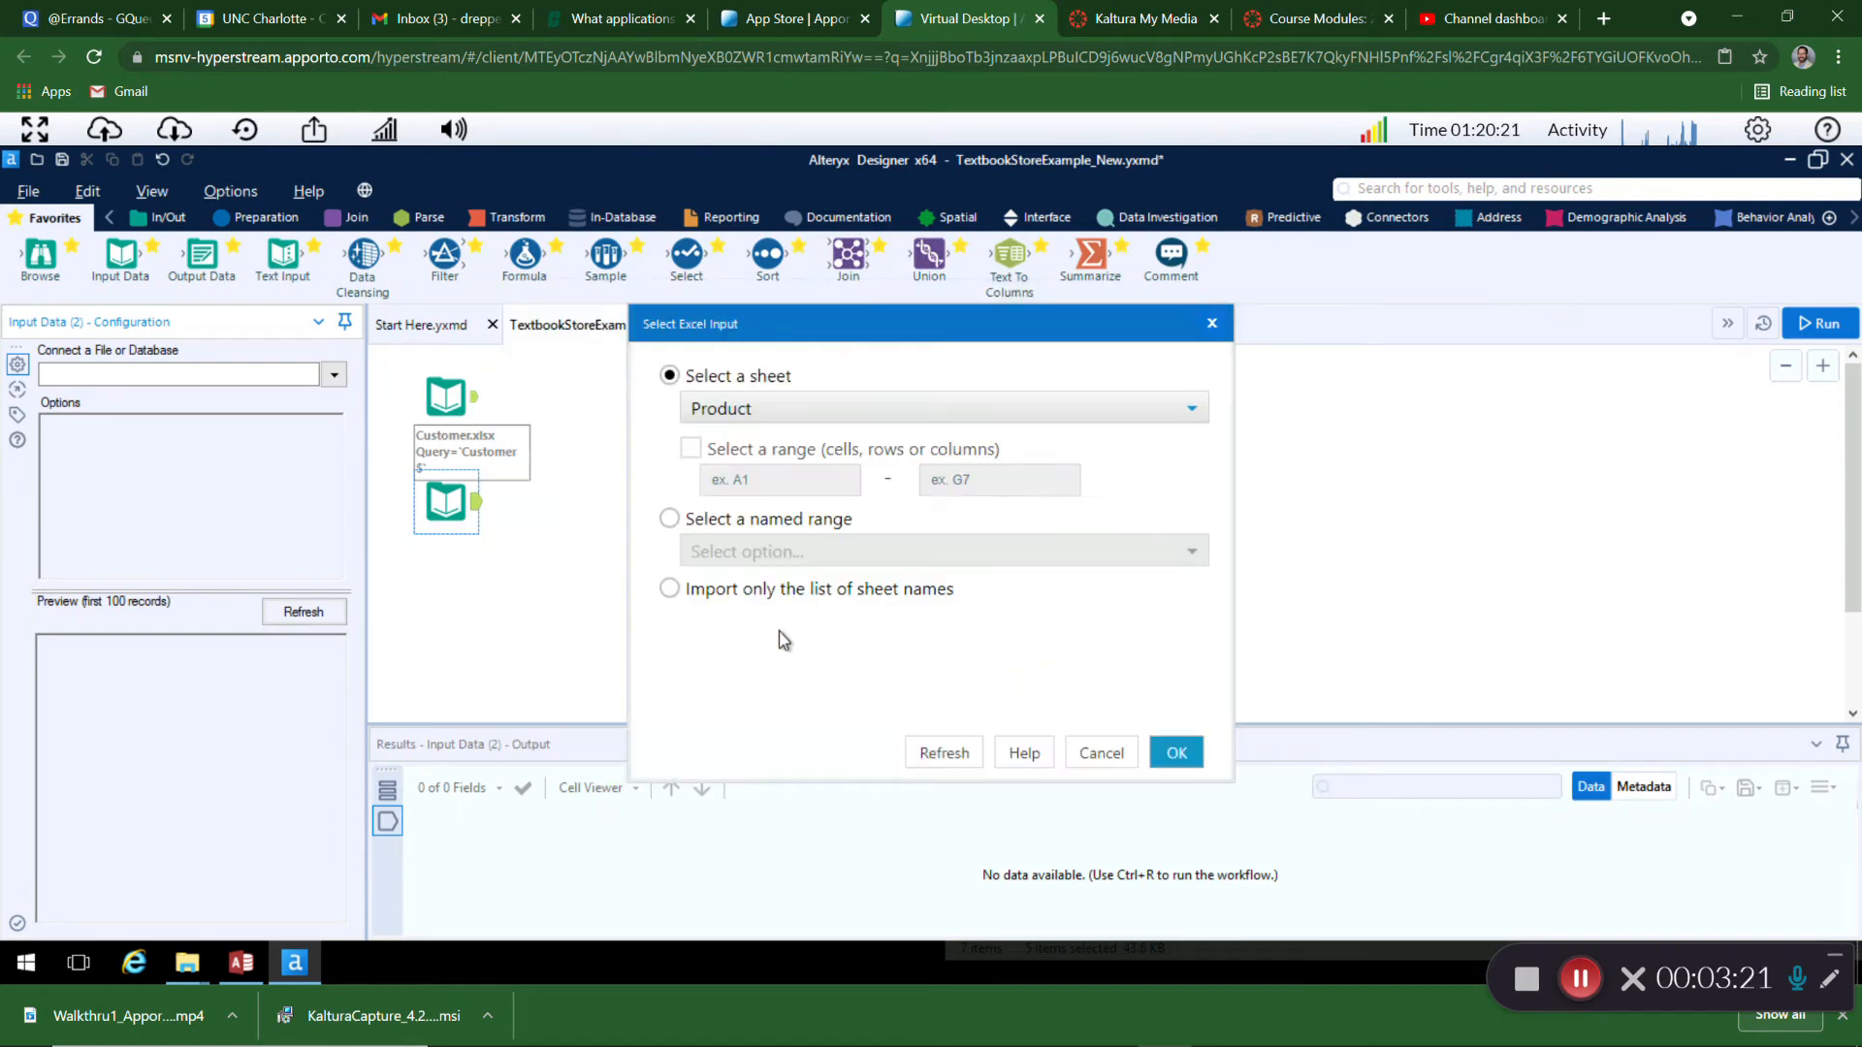
pyautogui.click(1174, 754)
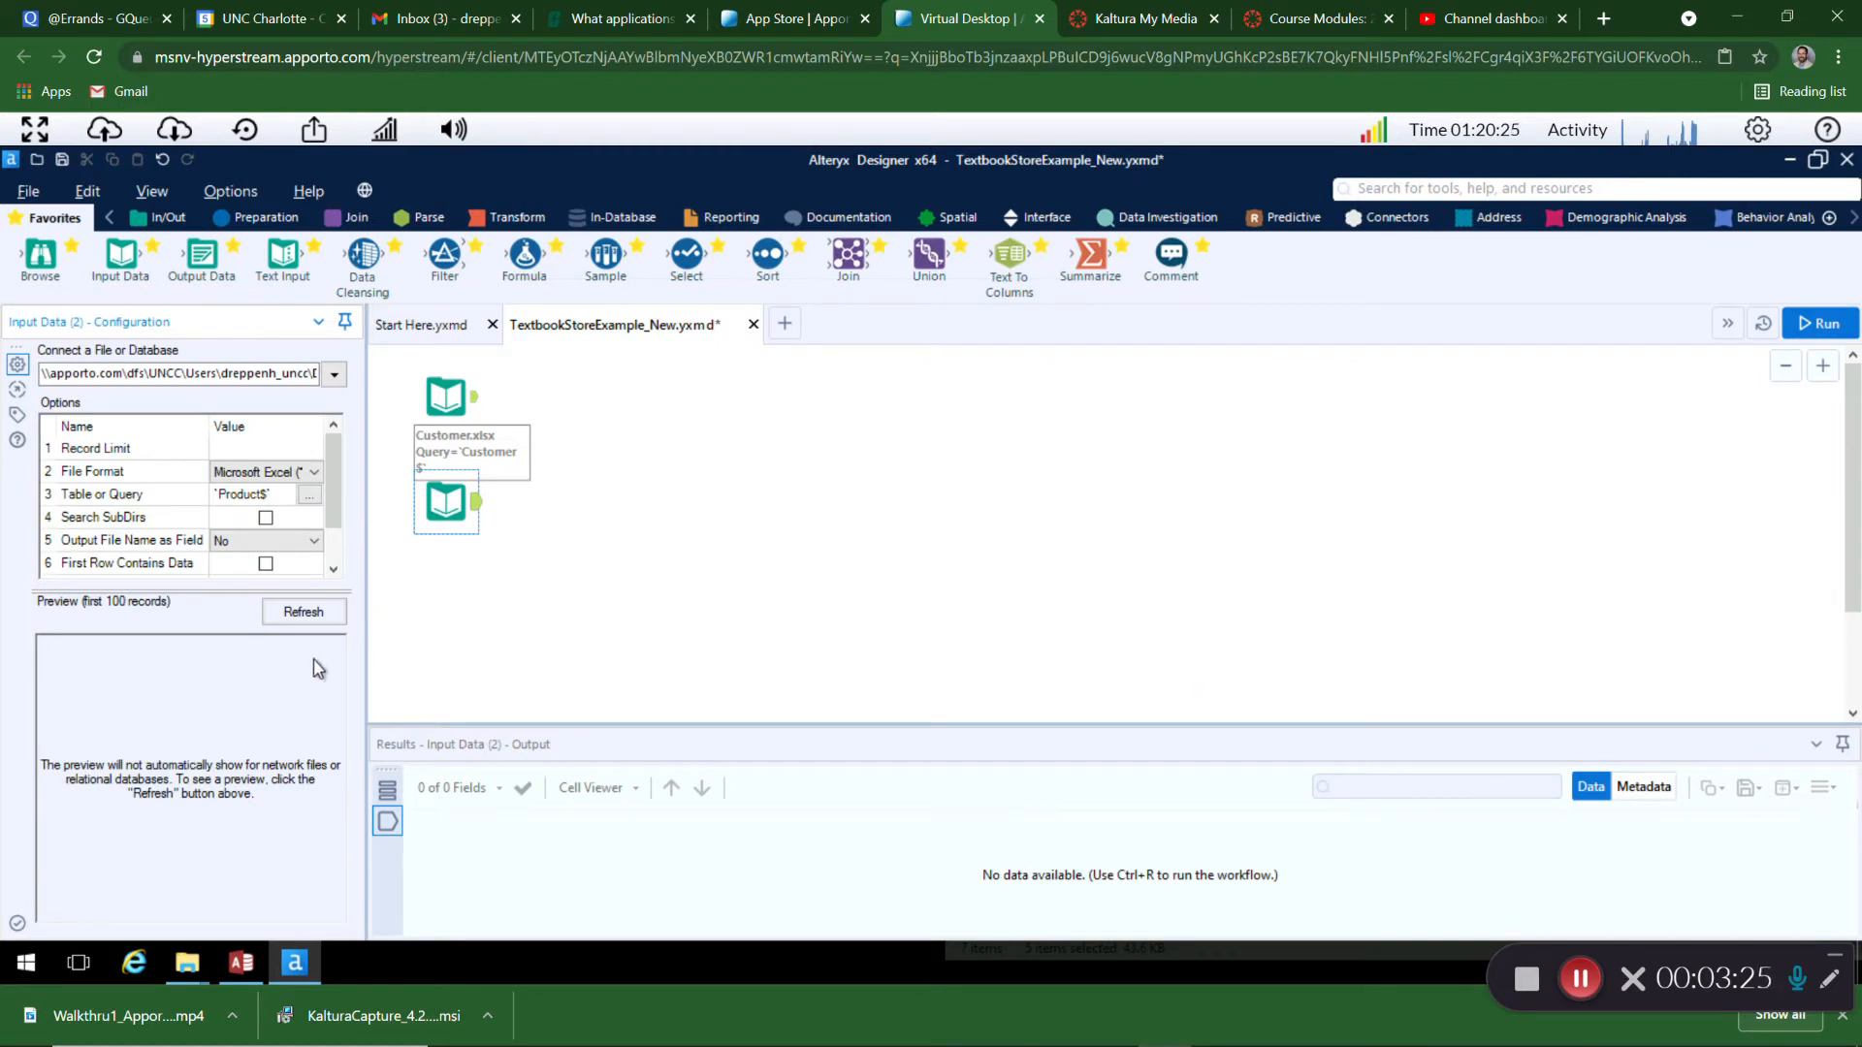
# Step: Switch to the Course Modules page, examine the list of audit analytics files, and return to the Alteryx workflow
pyautogui.click(1305, 25)
pyautogui.scroll(3, 1040, 465)
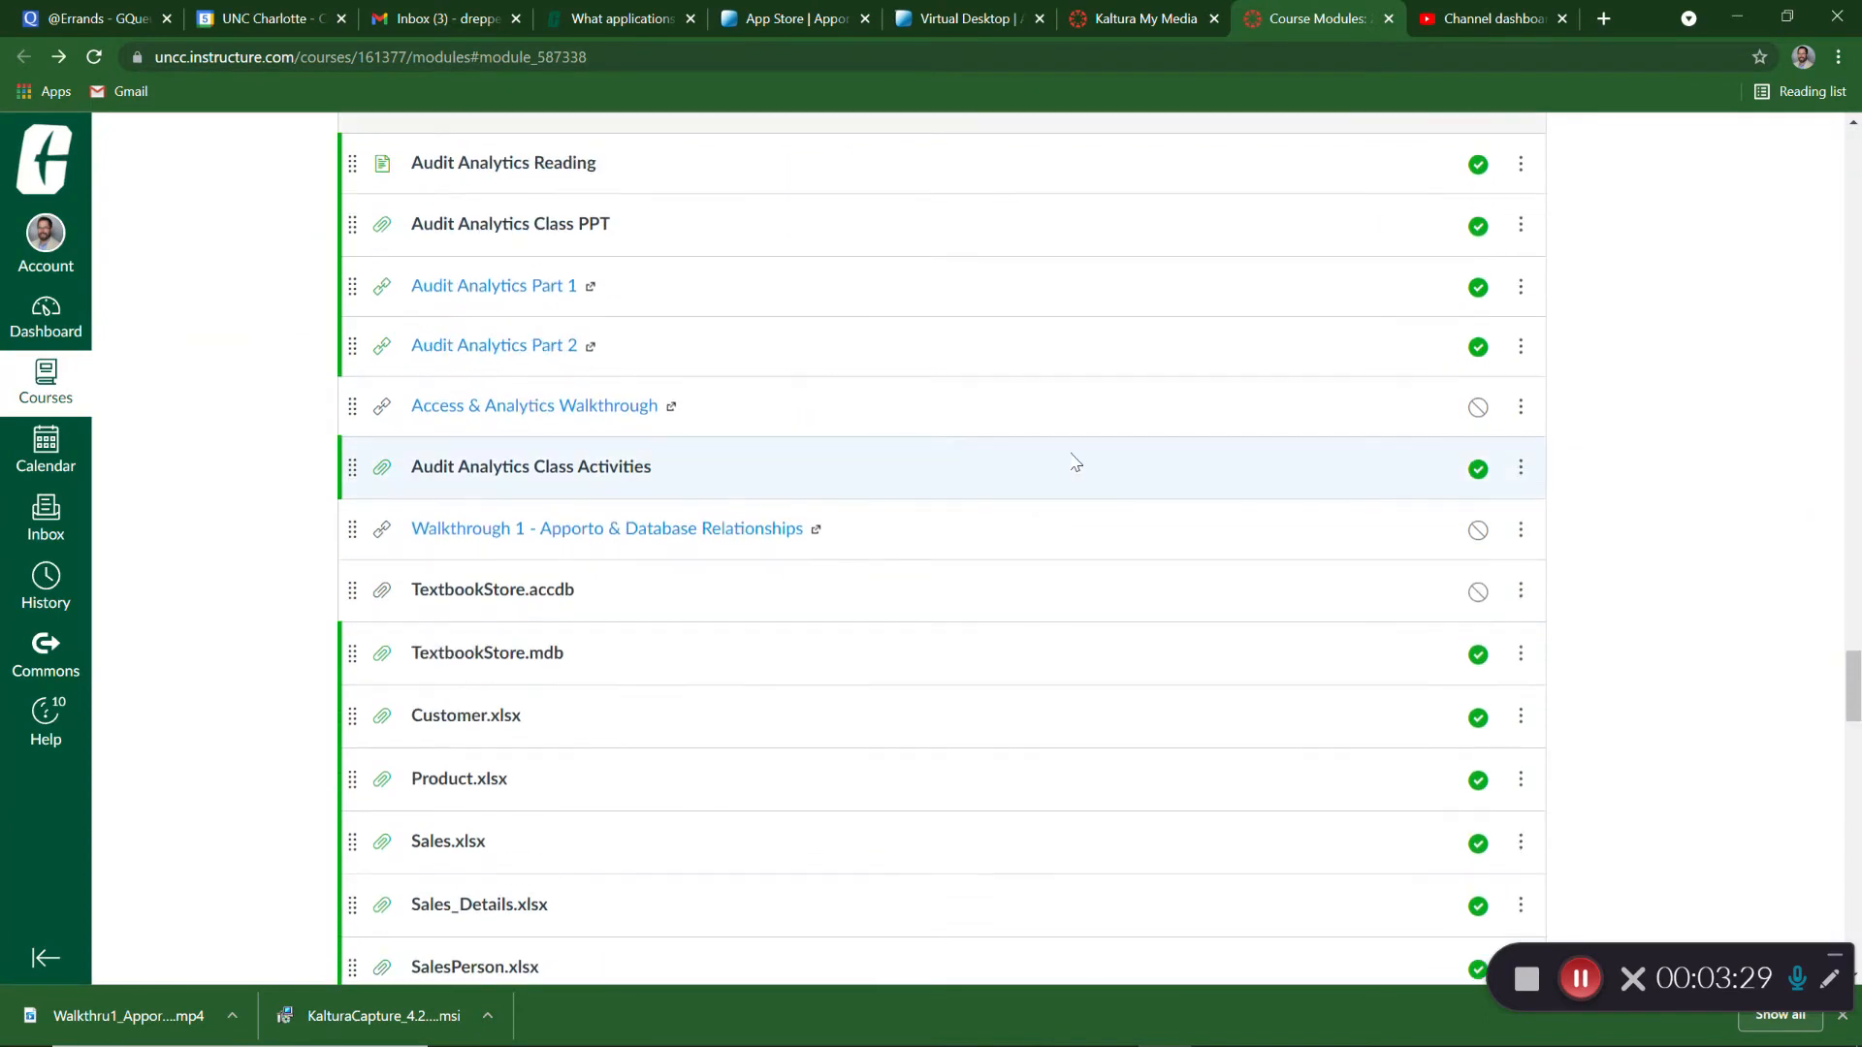
pyautogui.scroll(-1, 759, 287)
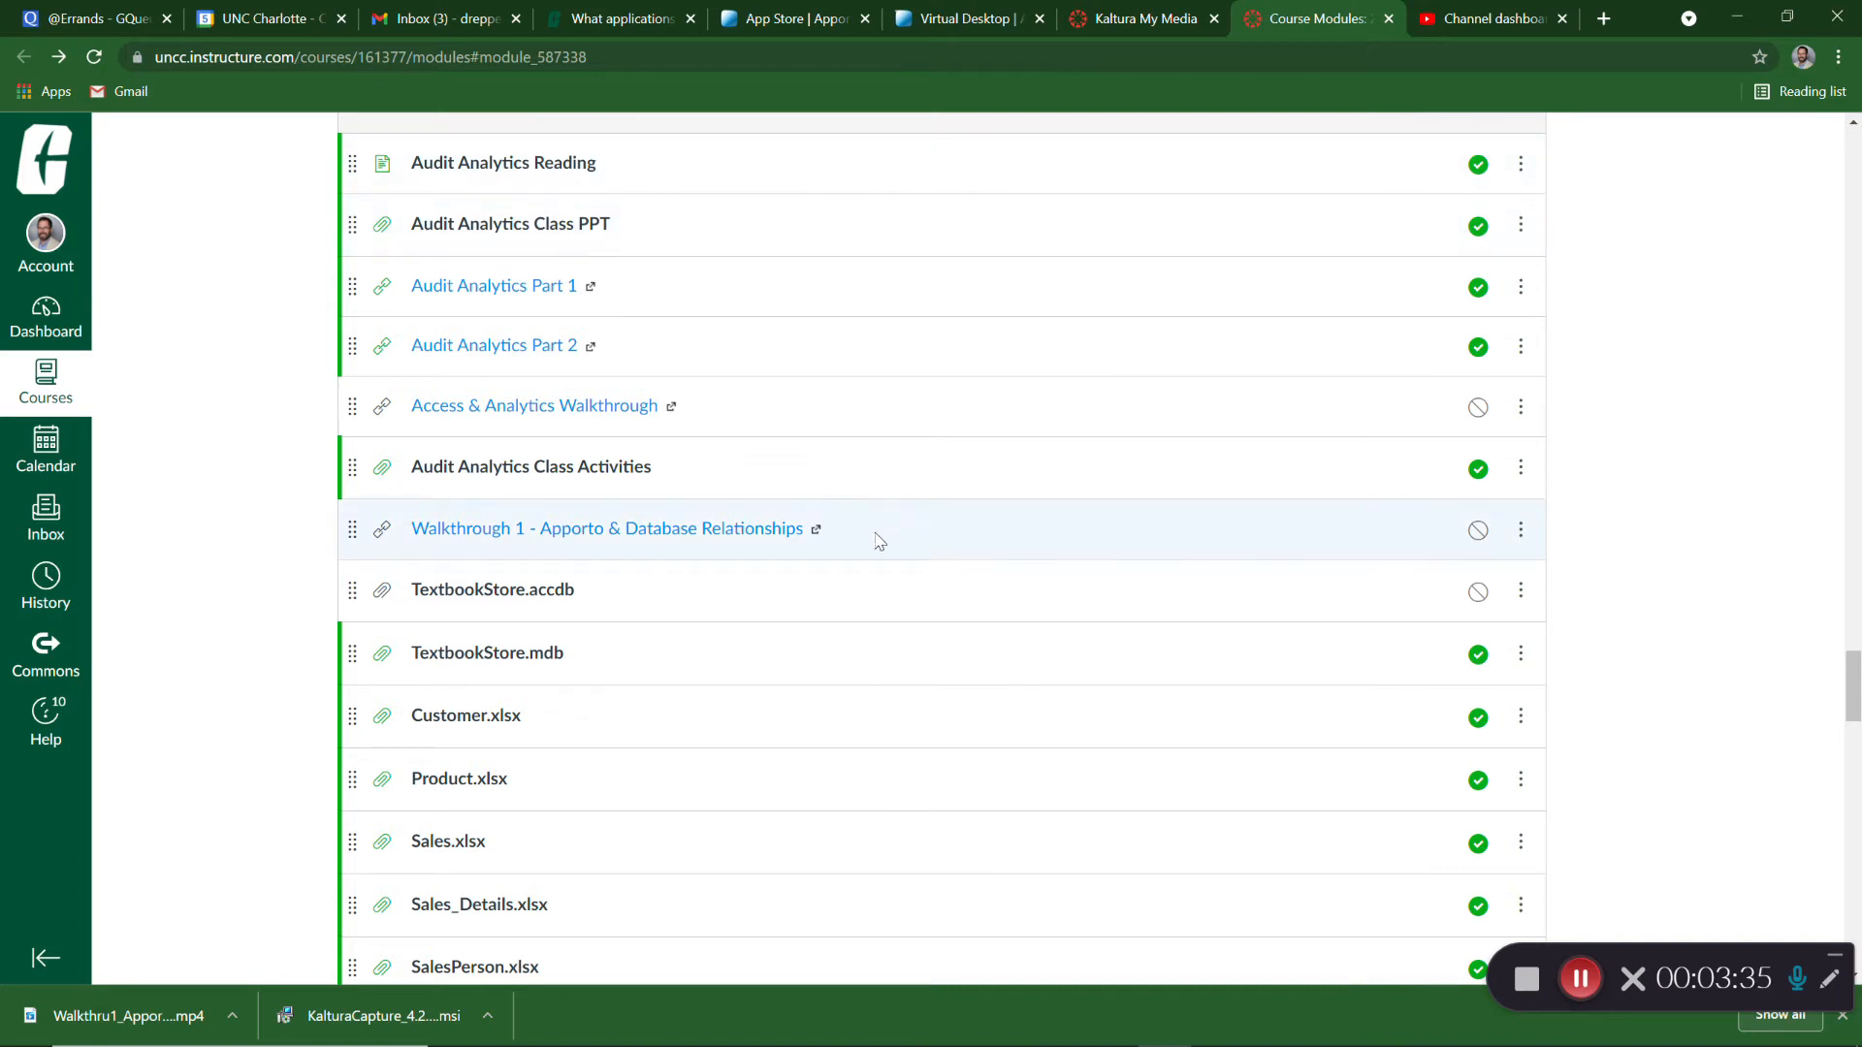
pyautogui.scroll(-1, 621, 629)
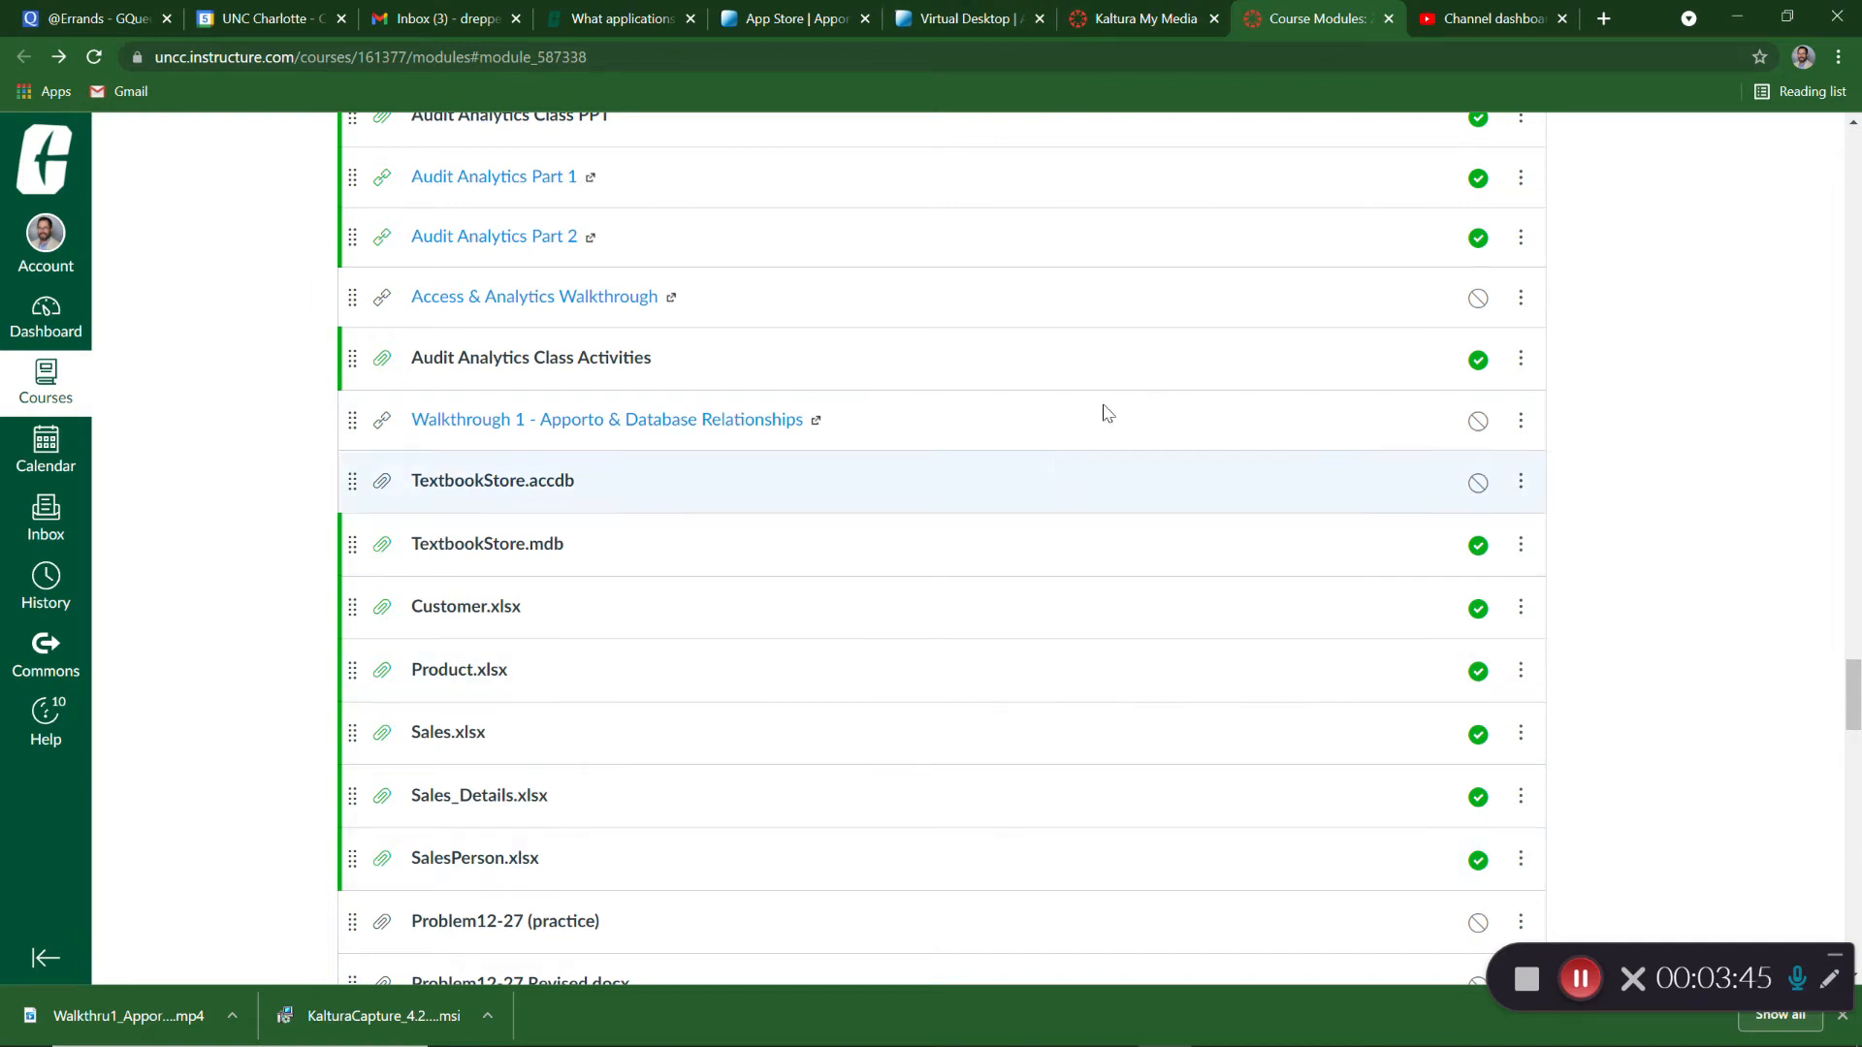
pyautogui.click(908, 13)
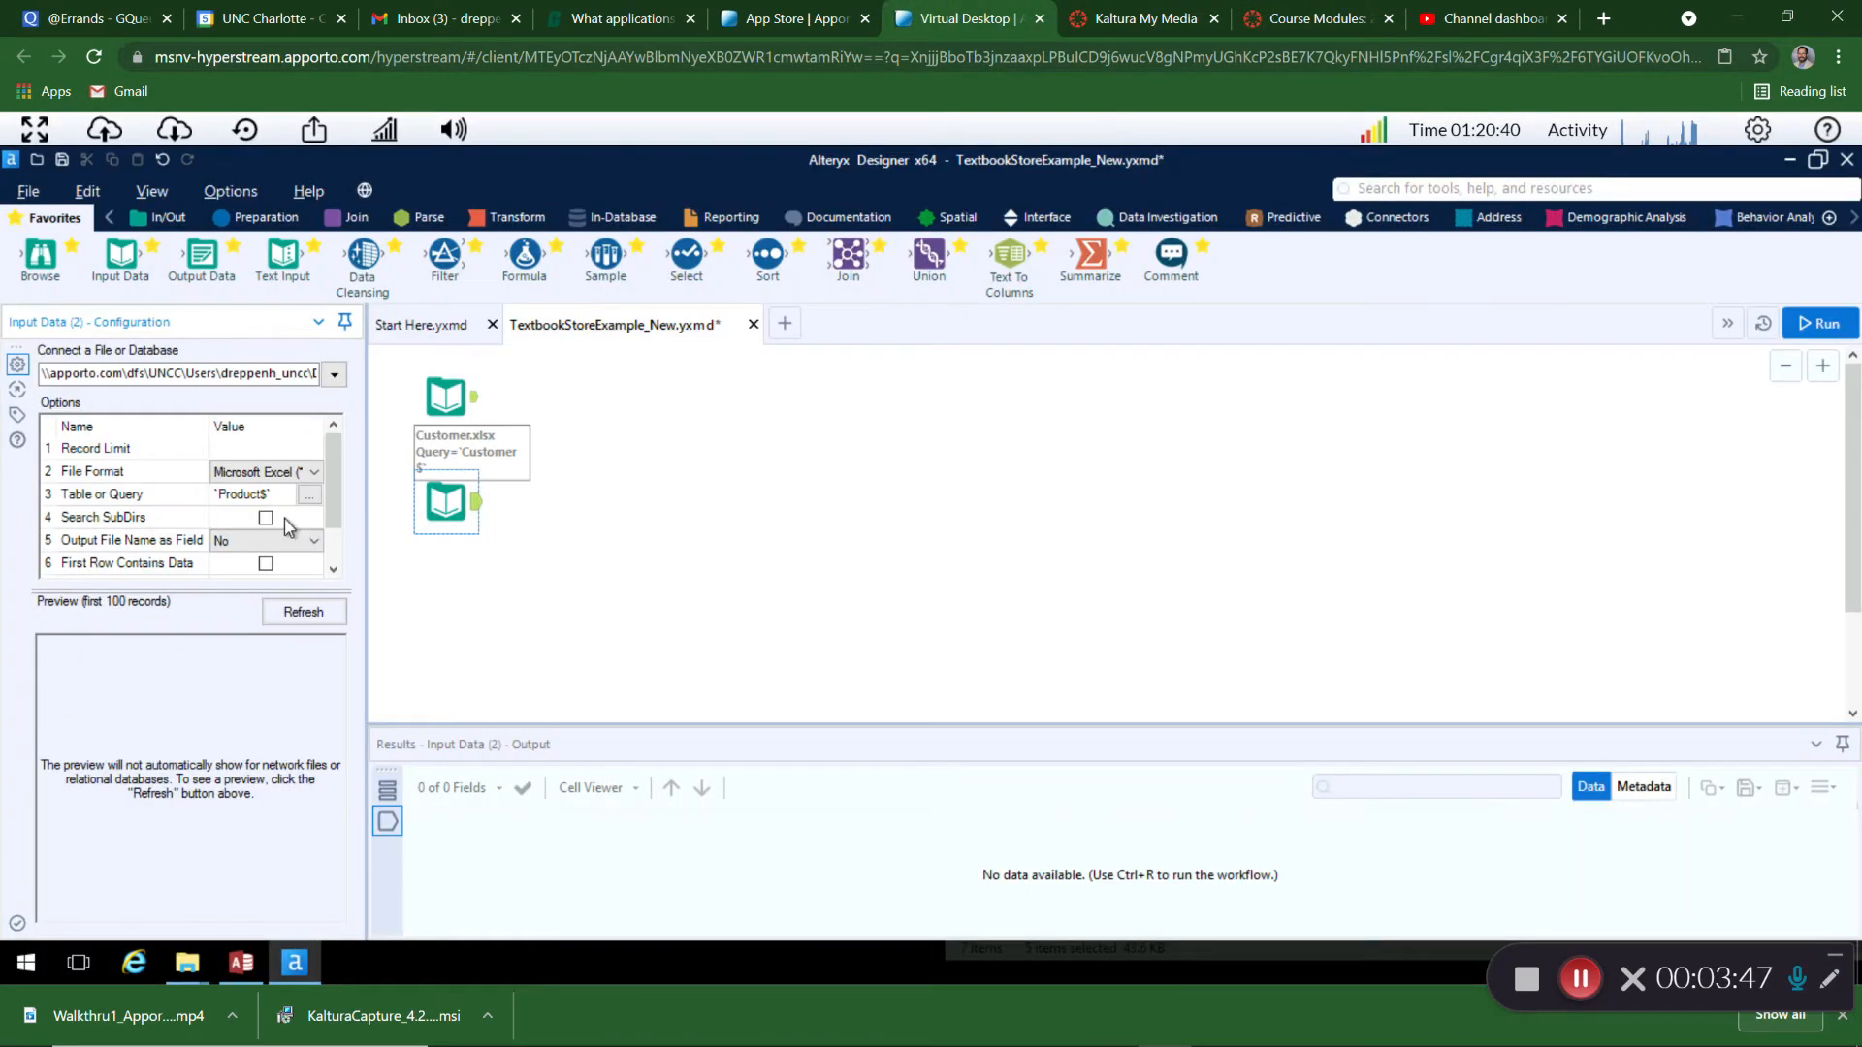
# Step: Preview the Product sheet's records in the second Input Data tool
pyautogui.click(302, 613)
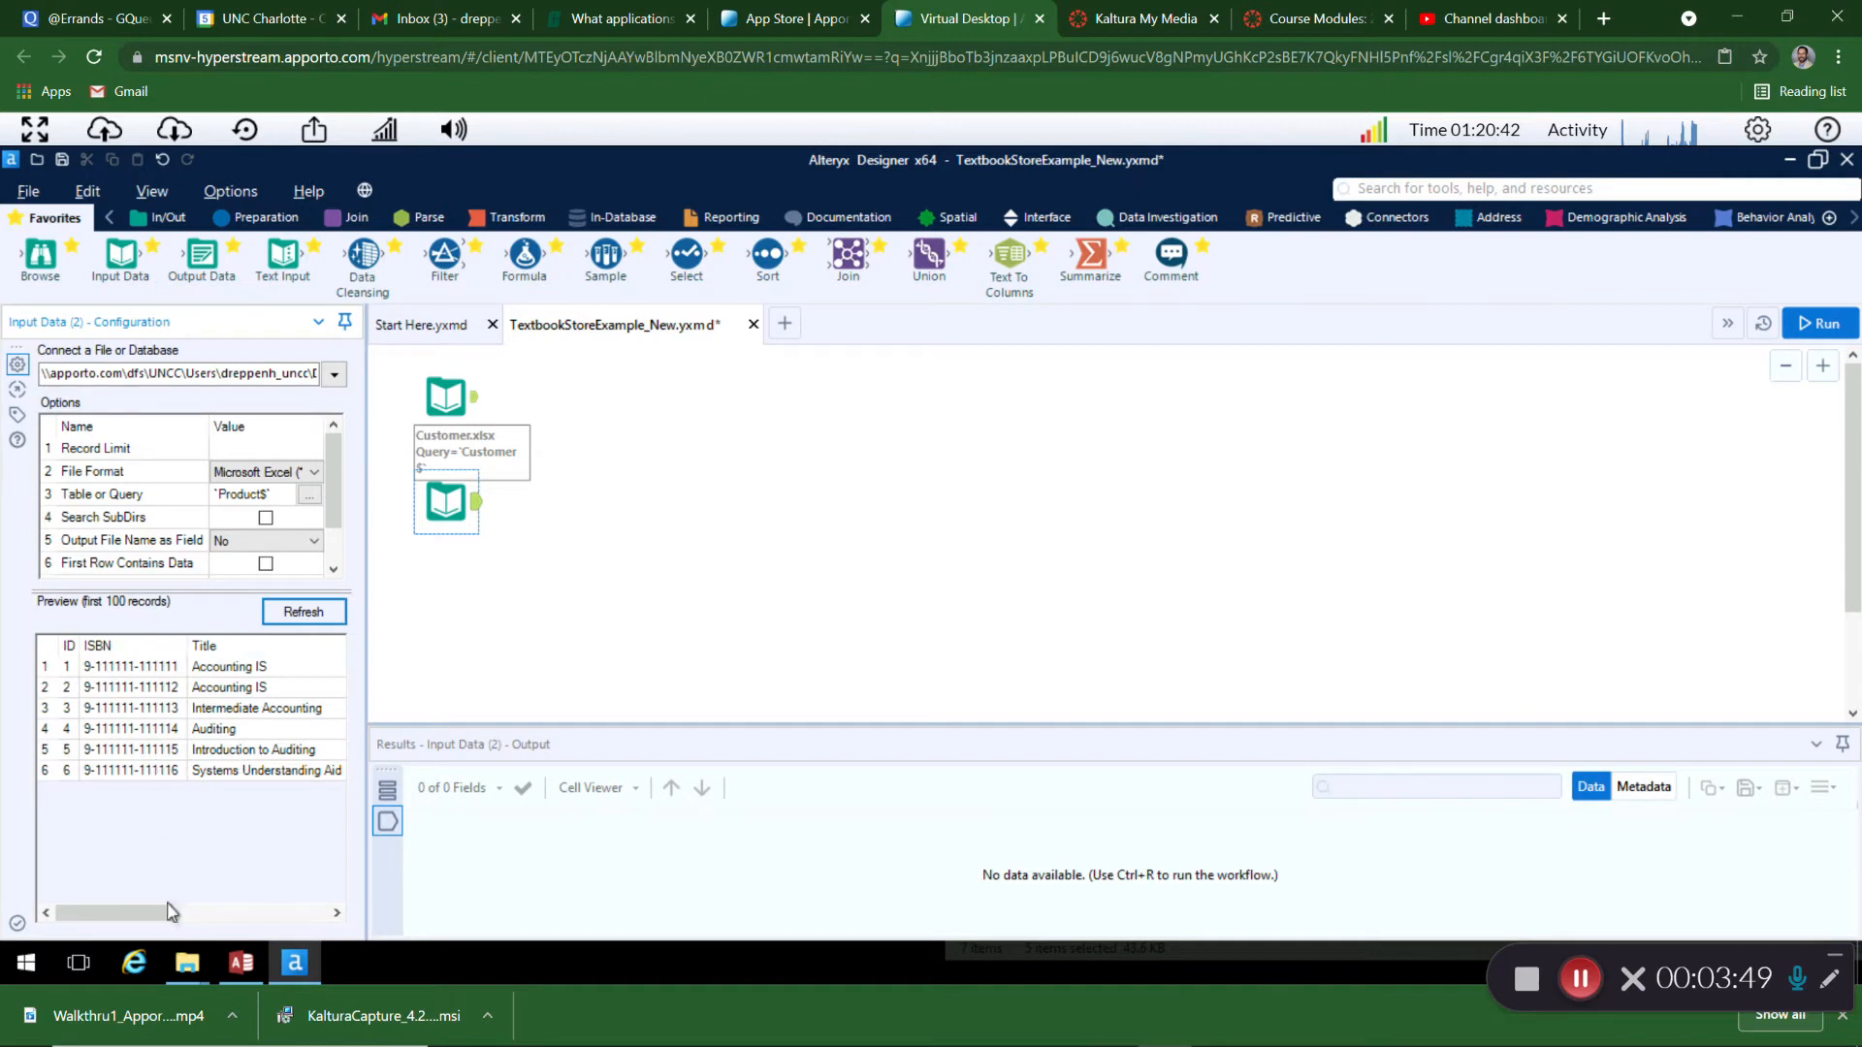
pyautogui.moveTo(142, 916)
pyautogui.mouseDown()
pyautogui.moveTo(295, 914)
pyautogui.moveTo(121, 905)
pyautogui.mouseUp()
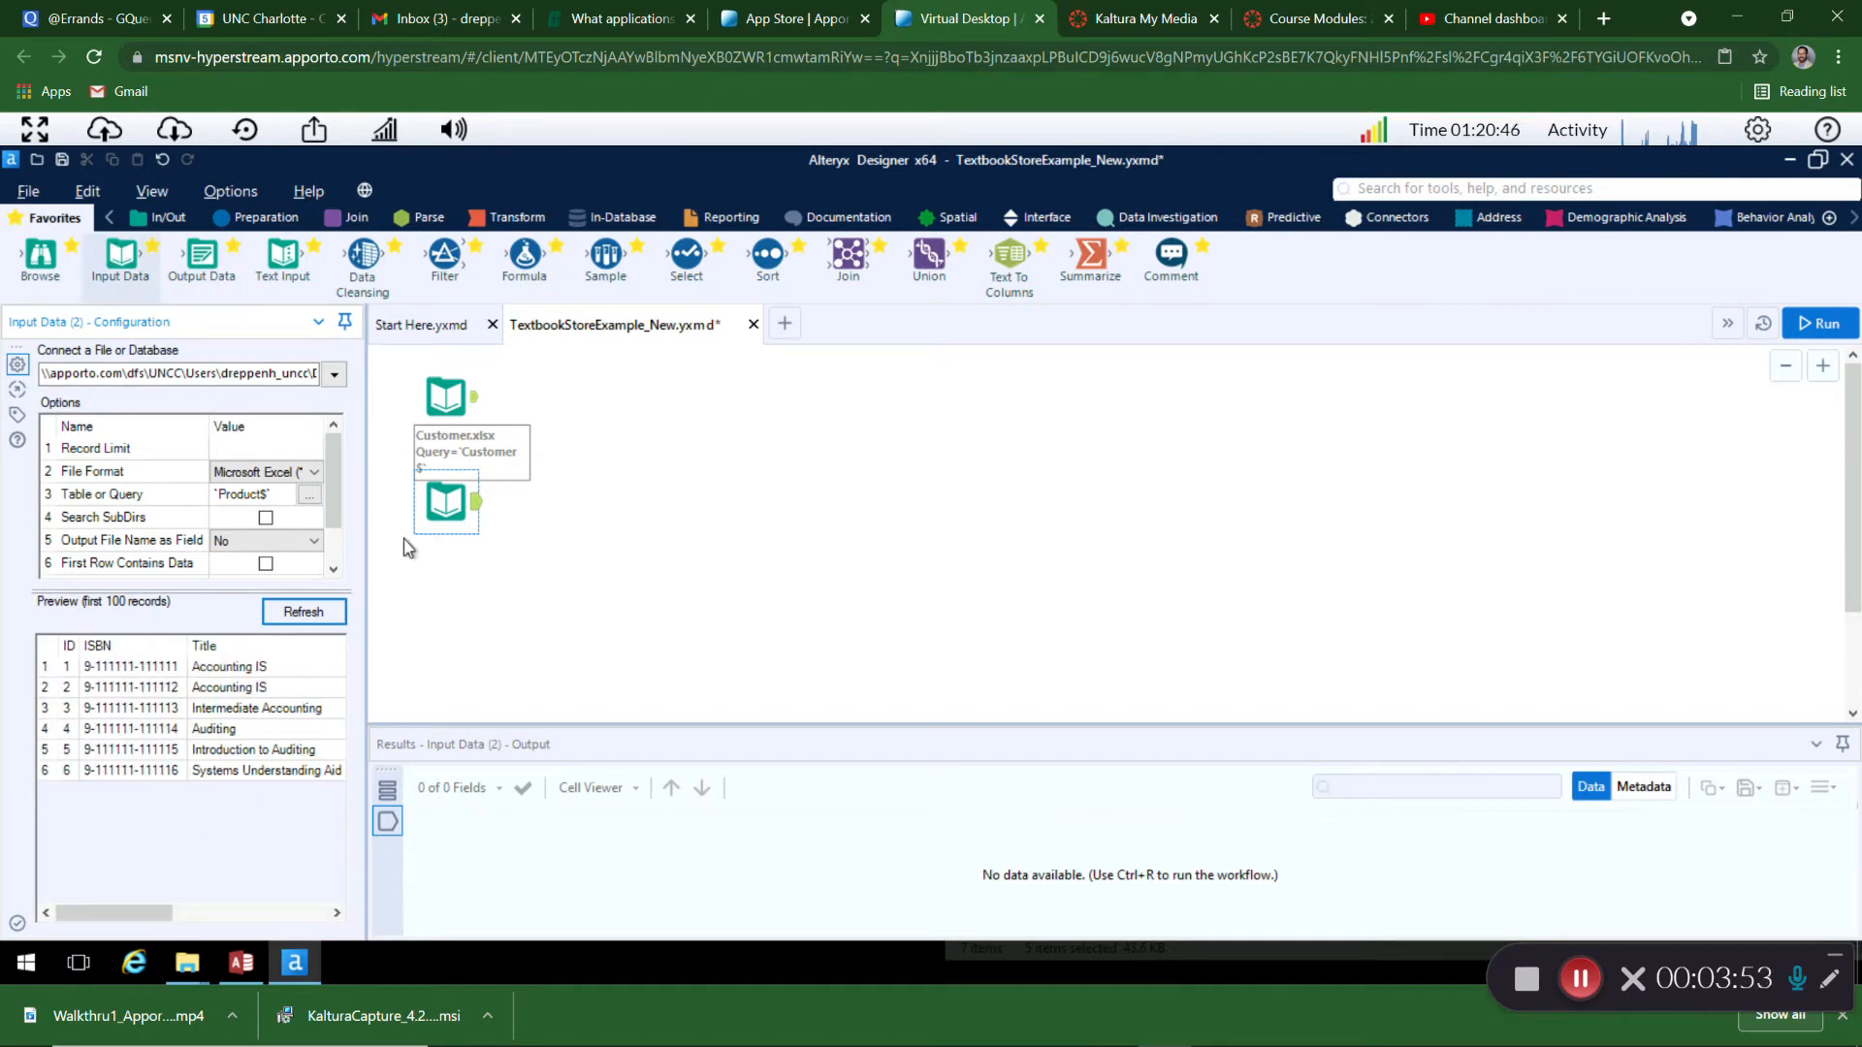
pyautogui.click(498, 616)
# Step: Add a third Input Data tool below the Product input and connect it to the Sales sheet of the Sales workbook
pyautogui.moveTo(121, 257); pyautogui.dragTo(446, 618)
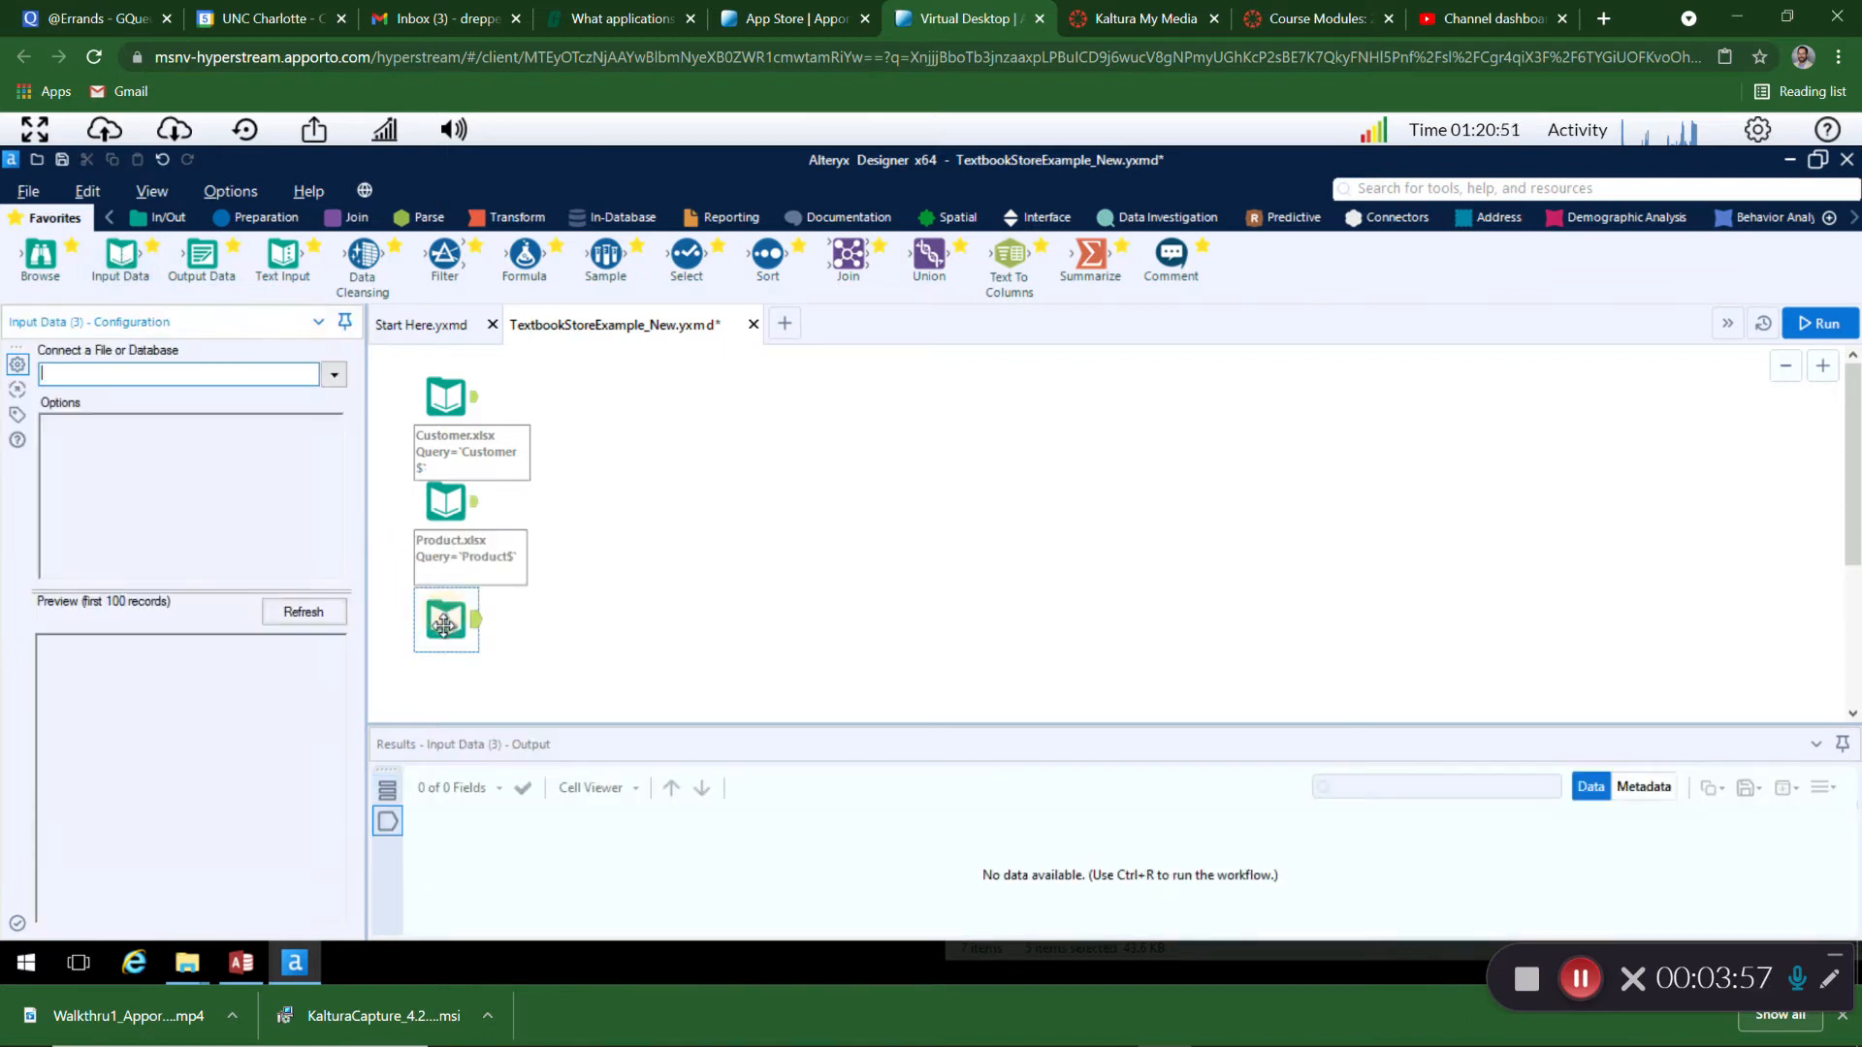
pyautogui.click(34, 129)
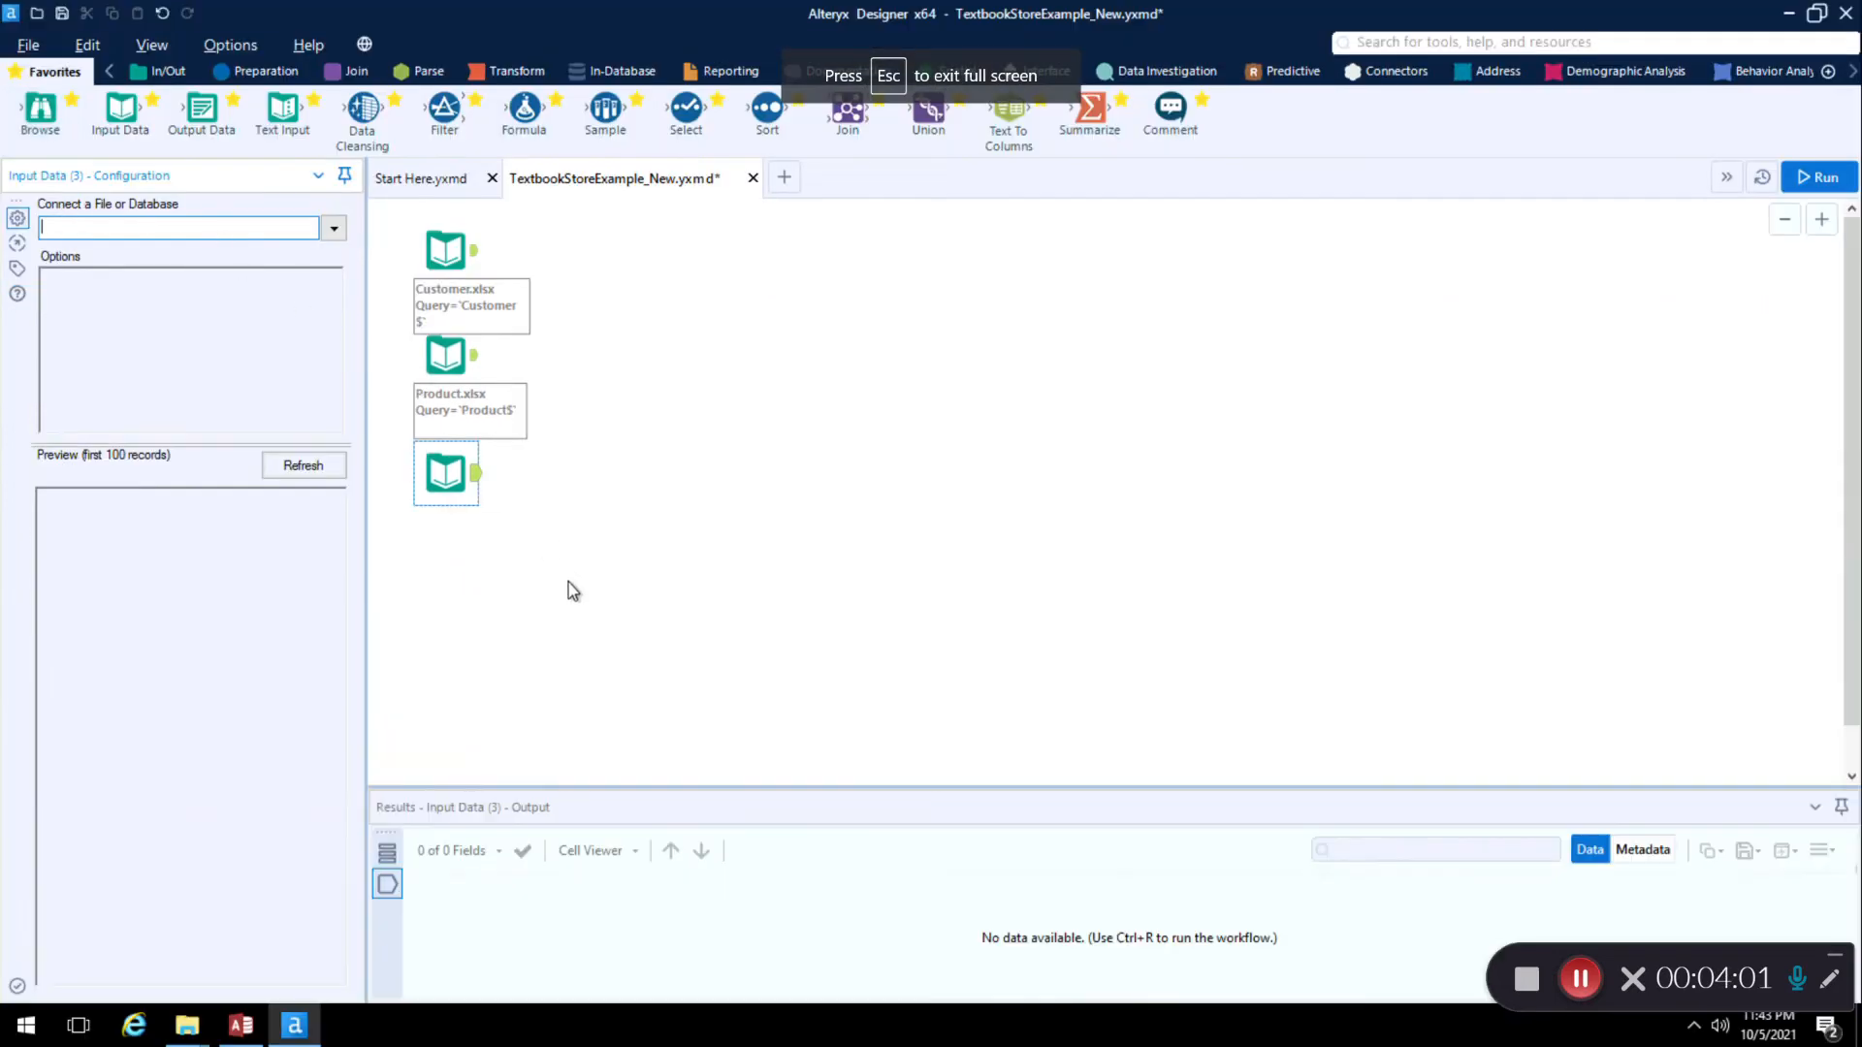
pyautogui.click(335, 230)
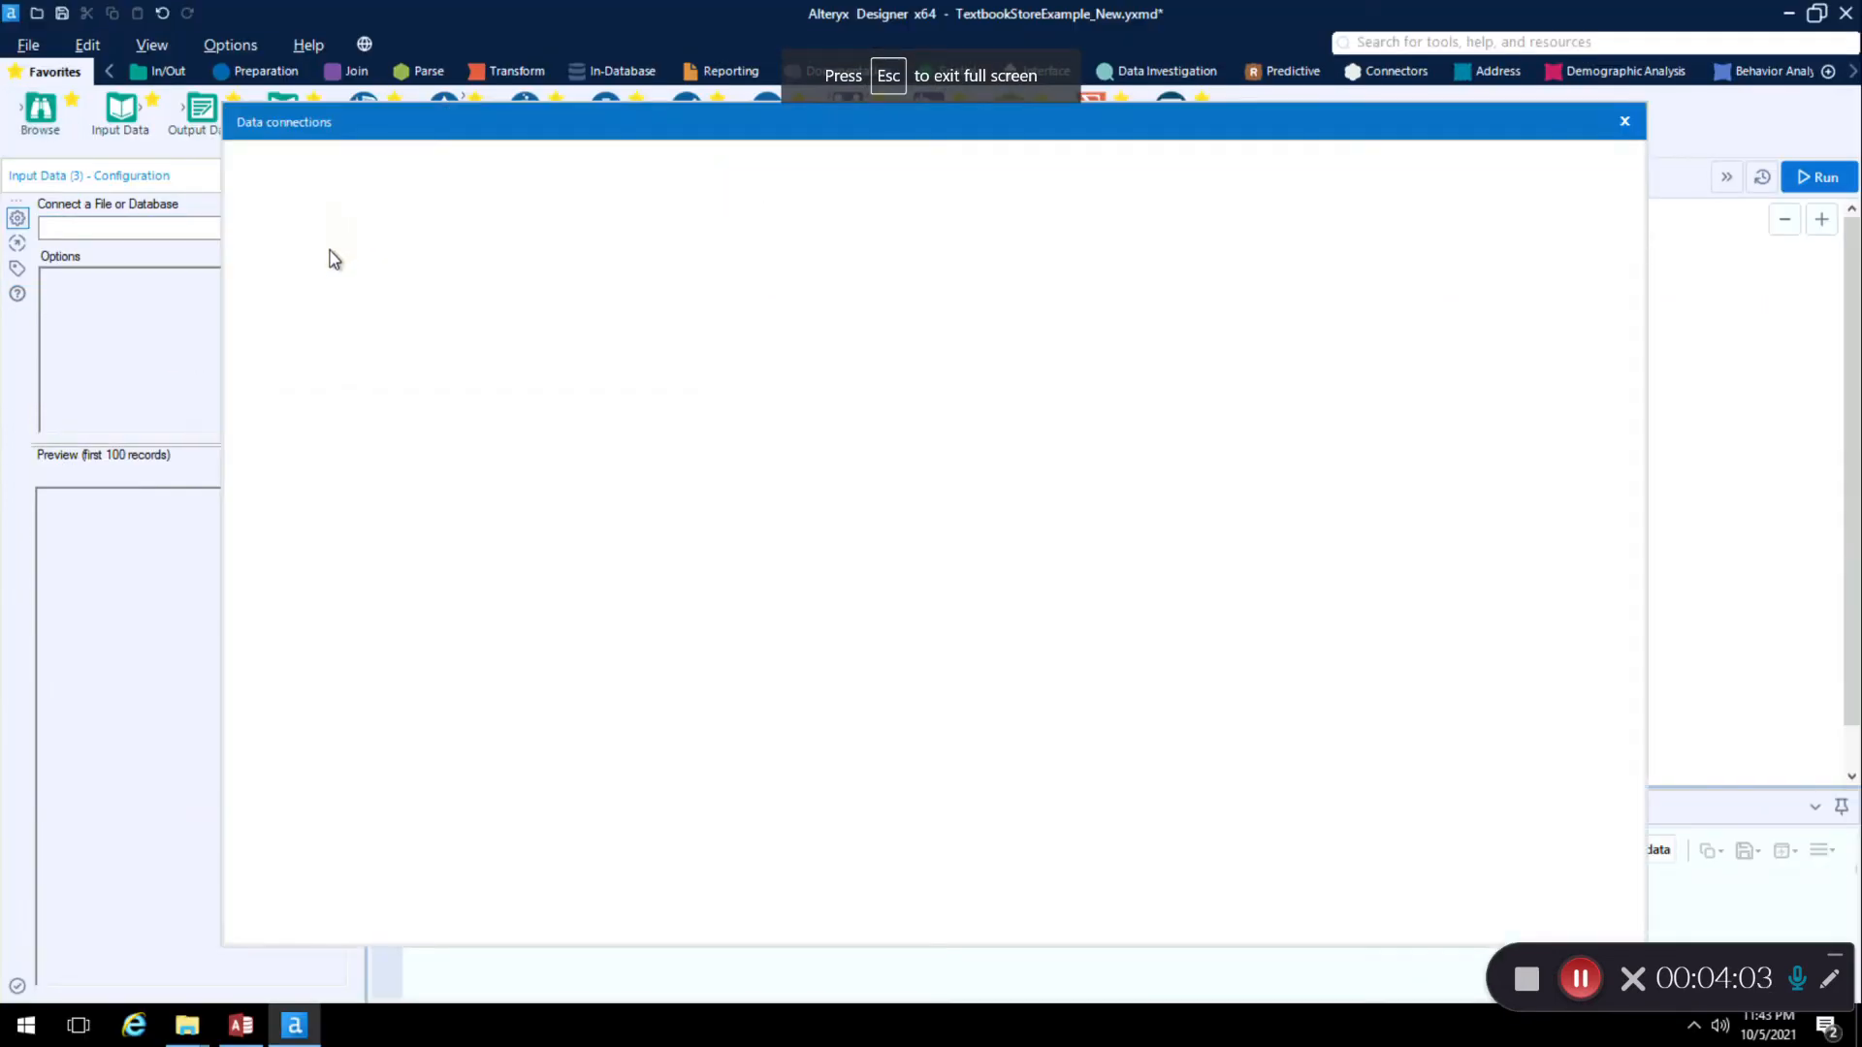
pyautogui.click(318, 252)
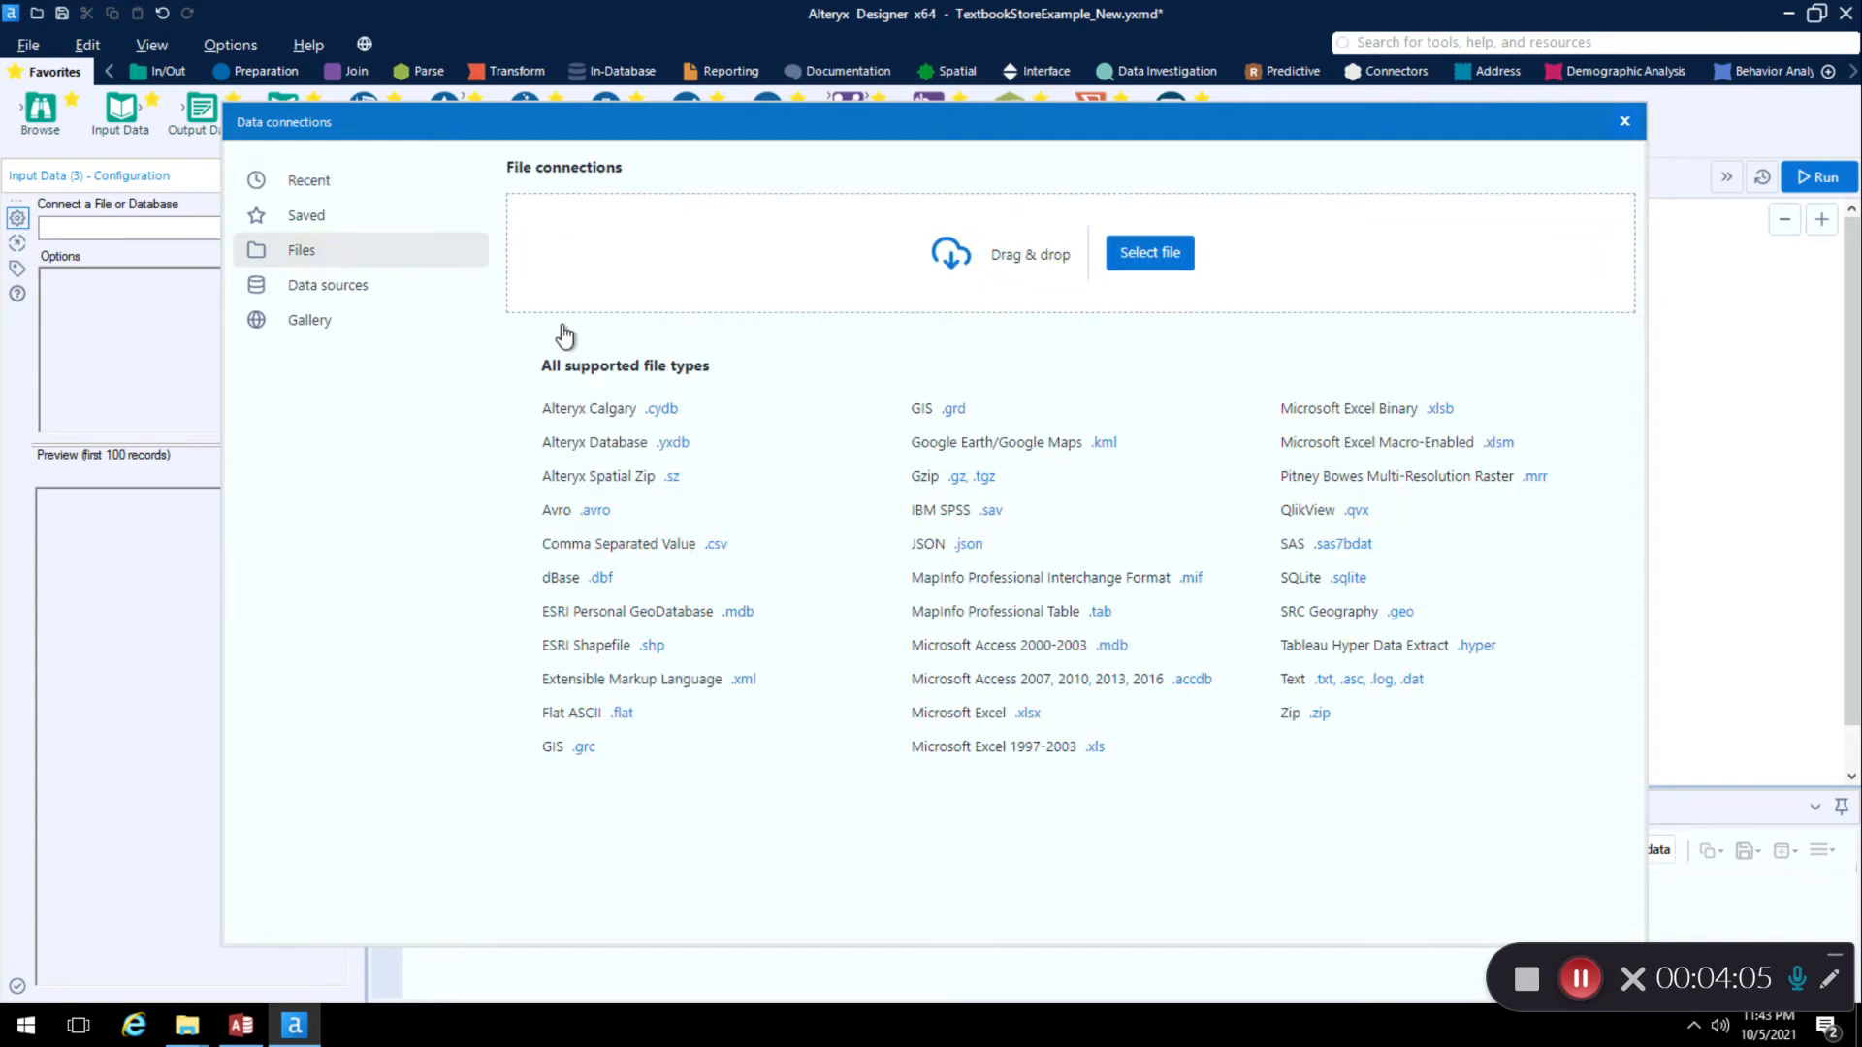
pyautogui.click(1181, 268)
pyautogui.click(659, 285)
pyautogui.click(1059, 537)
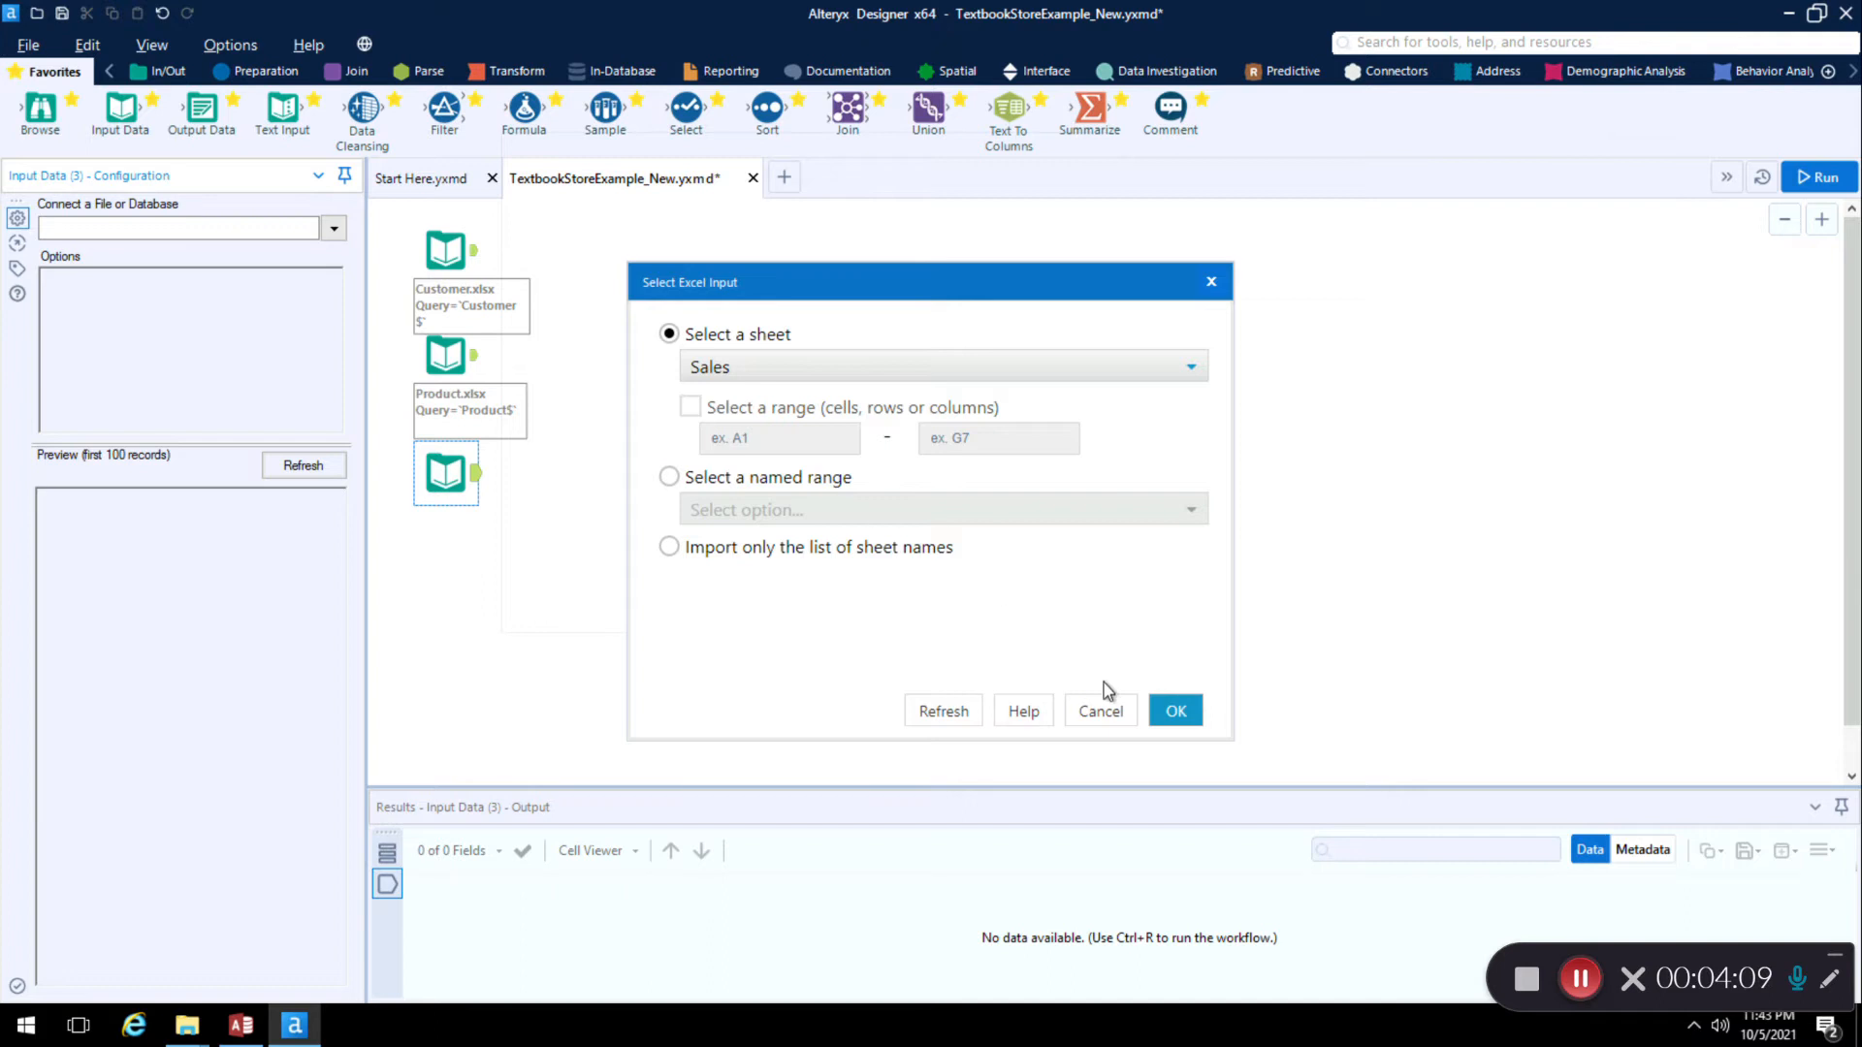
pyautogui.click(1175, 711)
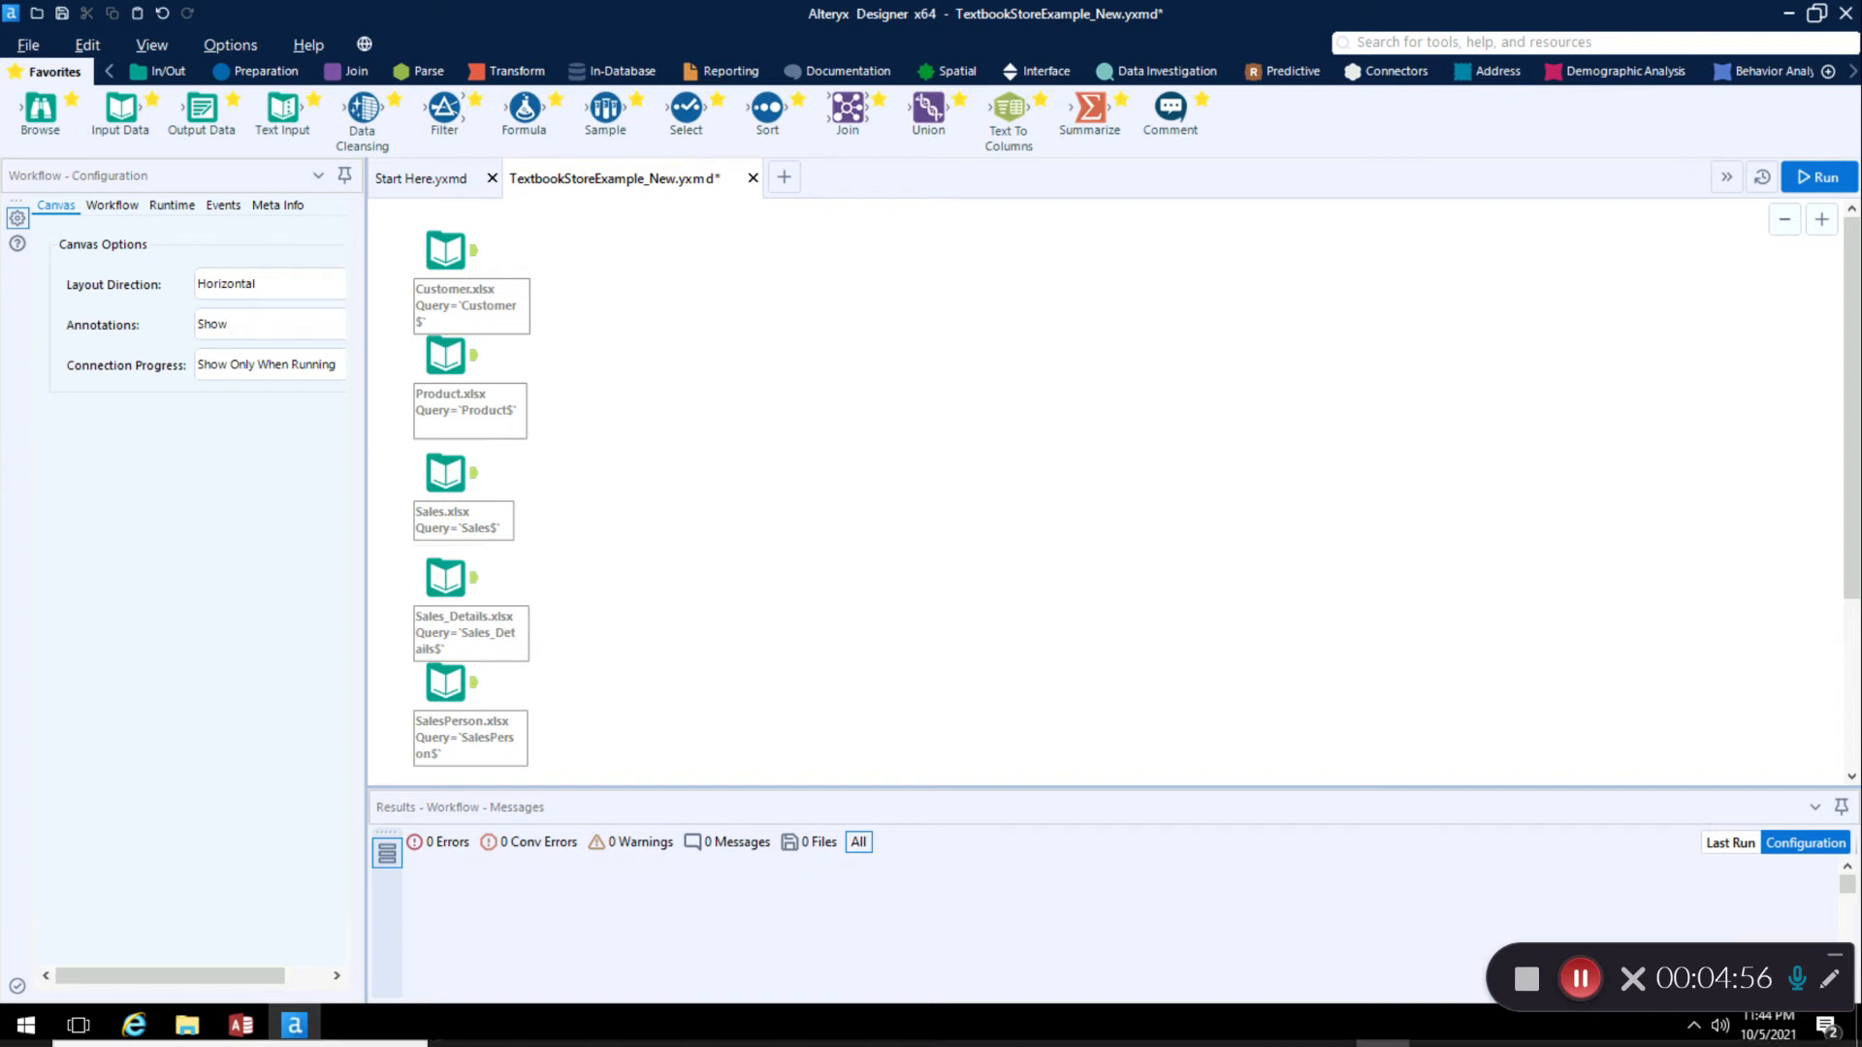
# Step: Switch to the Word notes, examine the Customers–Sales Venn diagram and the Alteryx unjoin definitions, and return to the Alteryx workflow
pyautogui.click(1327, 1026)
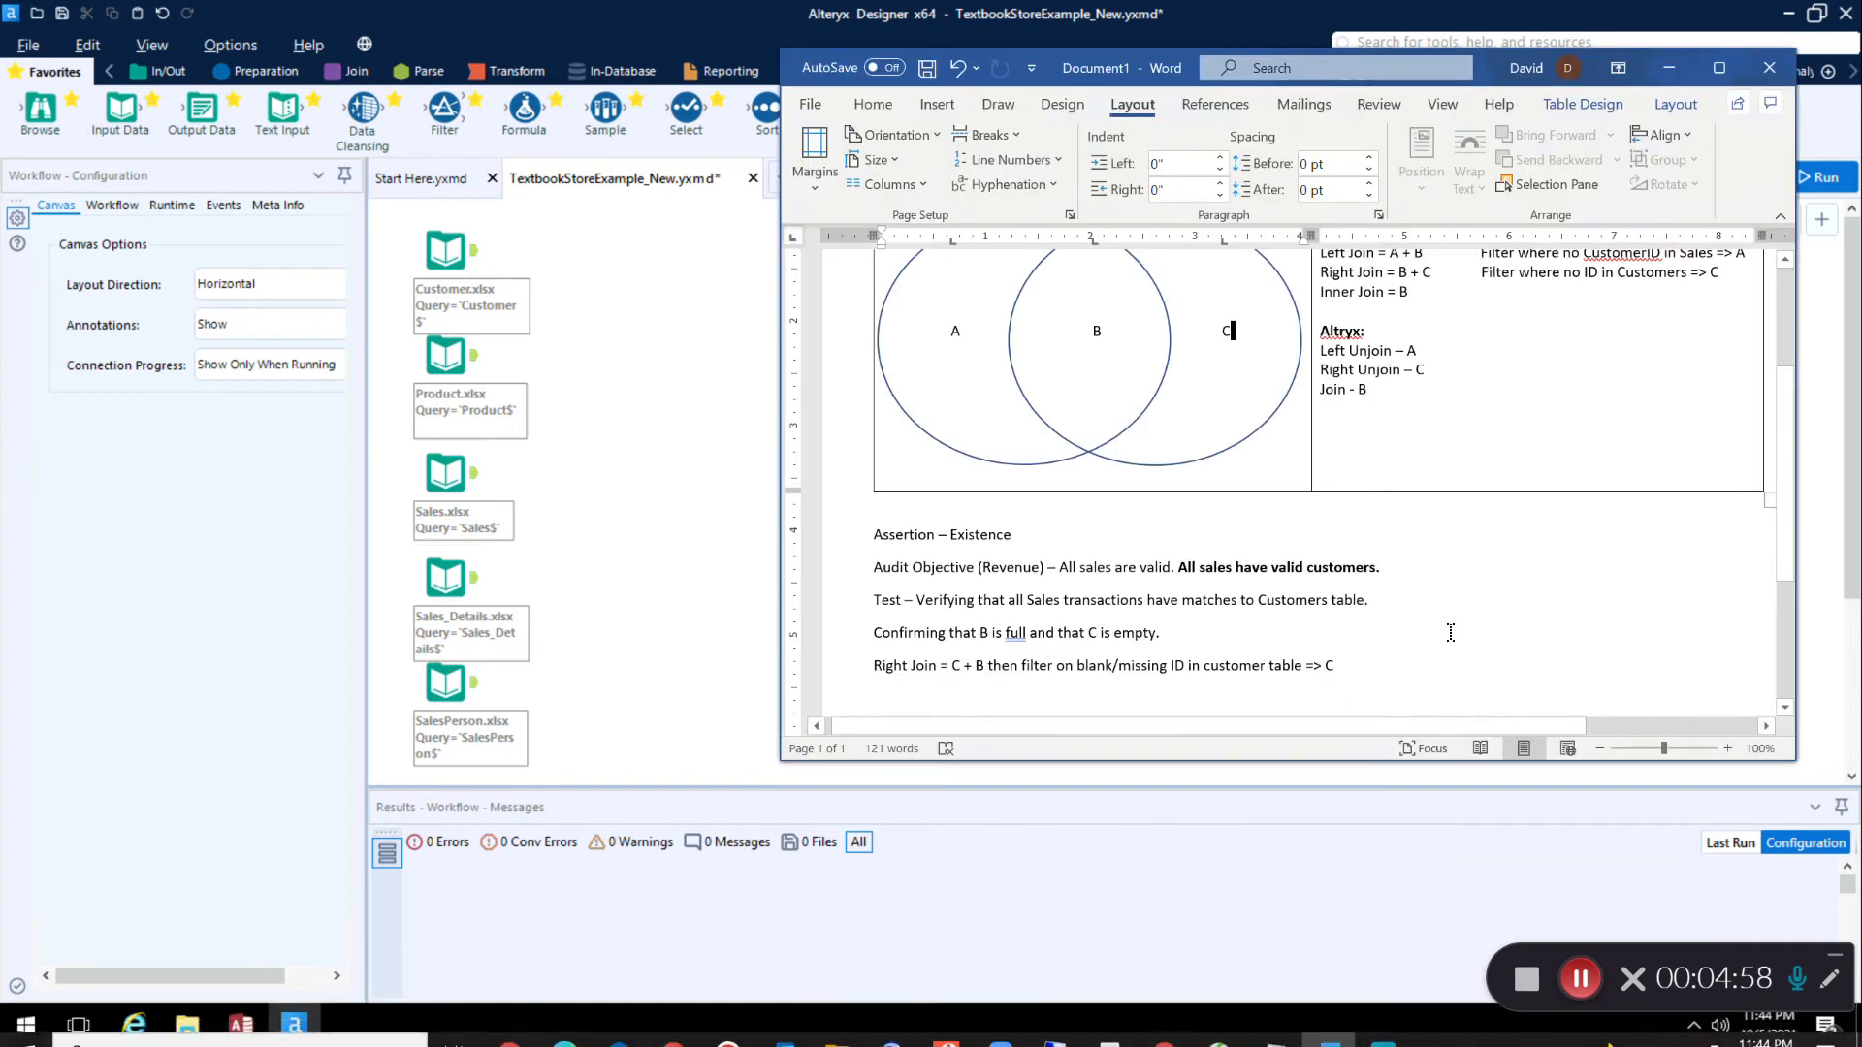
pyautogui.scroll(1, 1455, 659)
pyautogui.moveTo(1381, 760); pyautogui.dragTo(1389, 863)
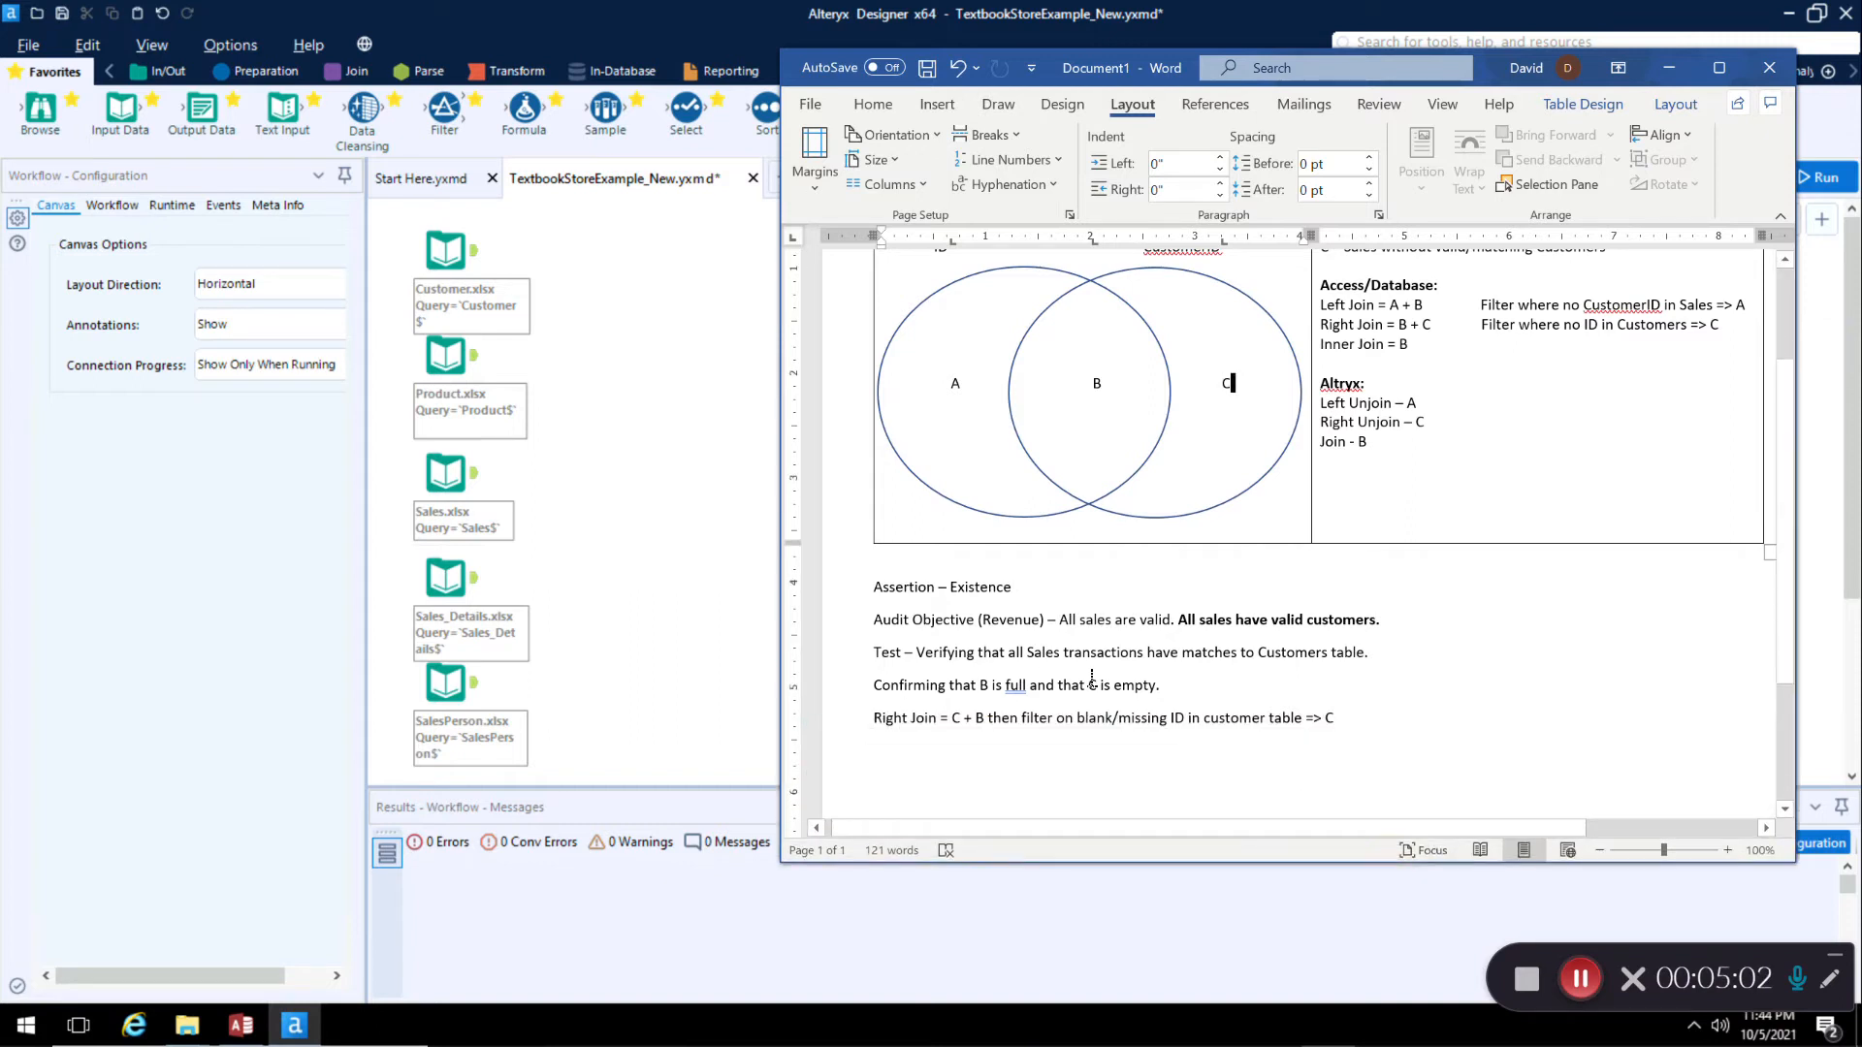
pyautogui.scroll(1, 1175, 531)
pyautogui.doubleClick(1227, 435)
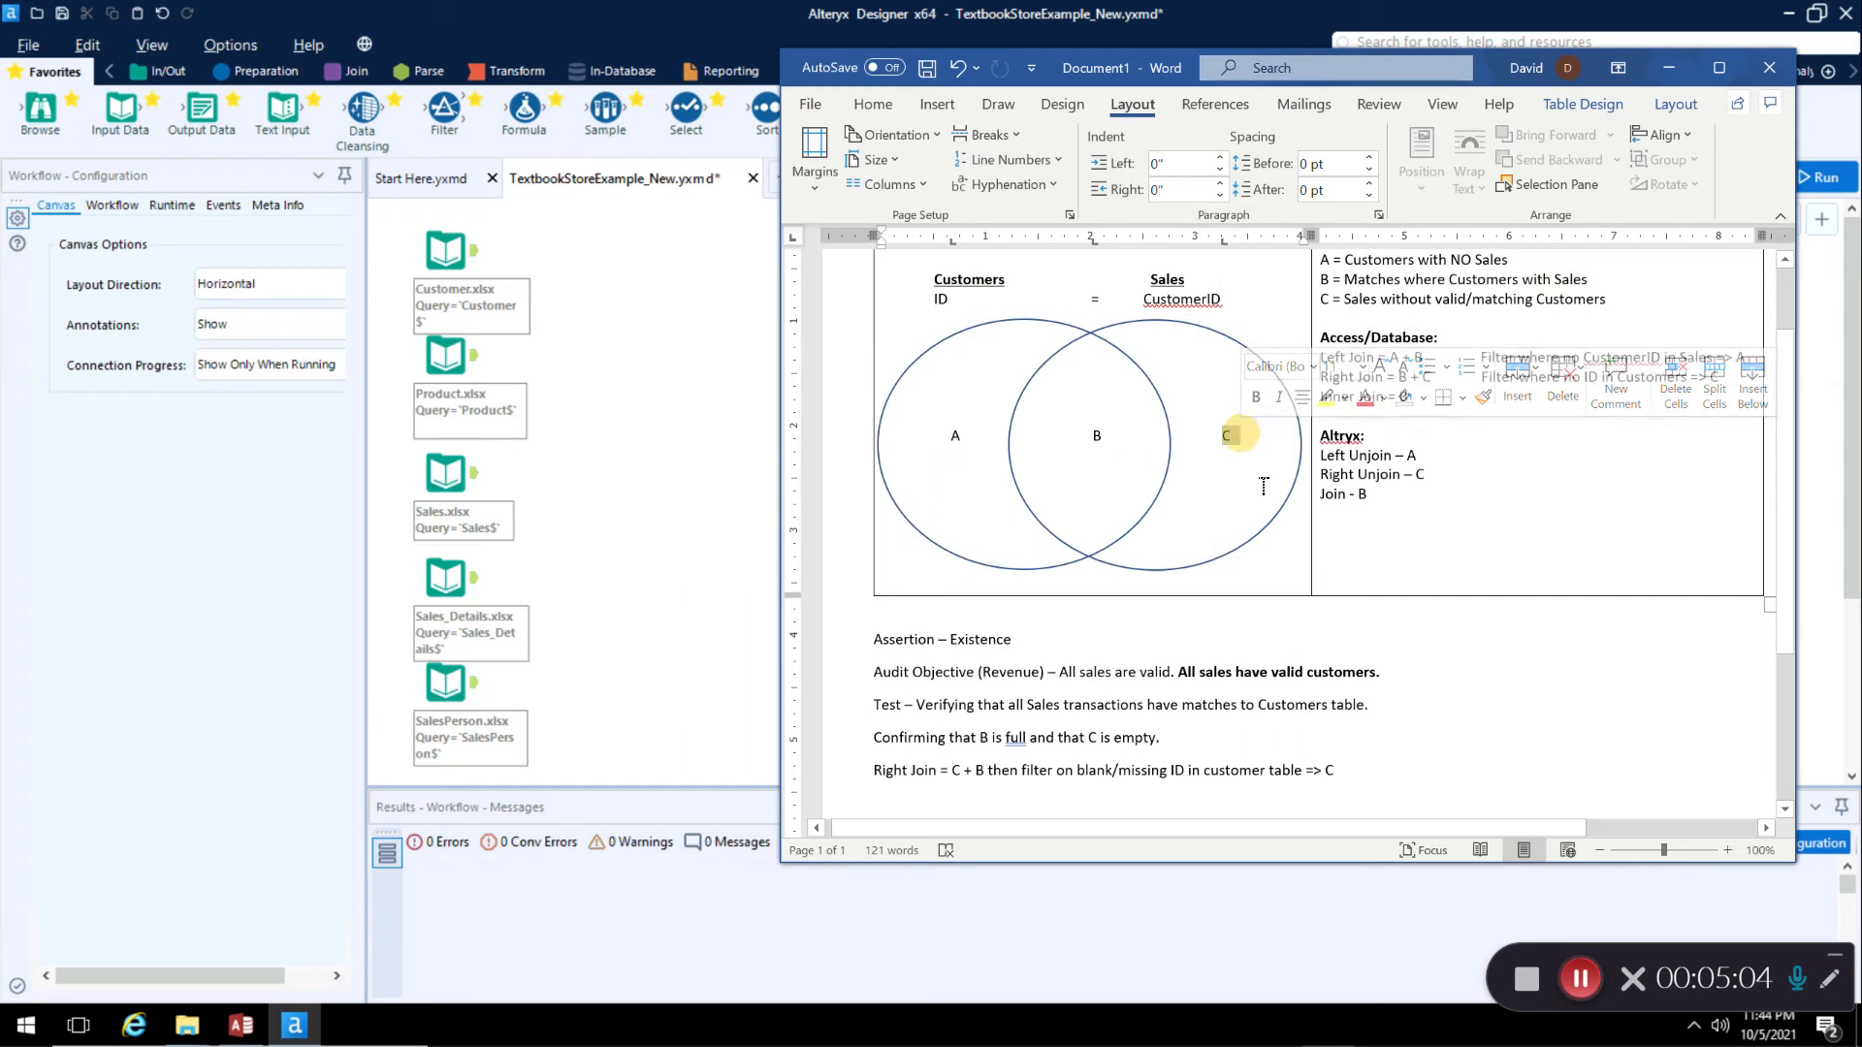
pyautogui.moveTo(1436, 474); pyautogui.dragTo(1319, 474)
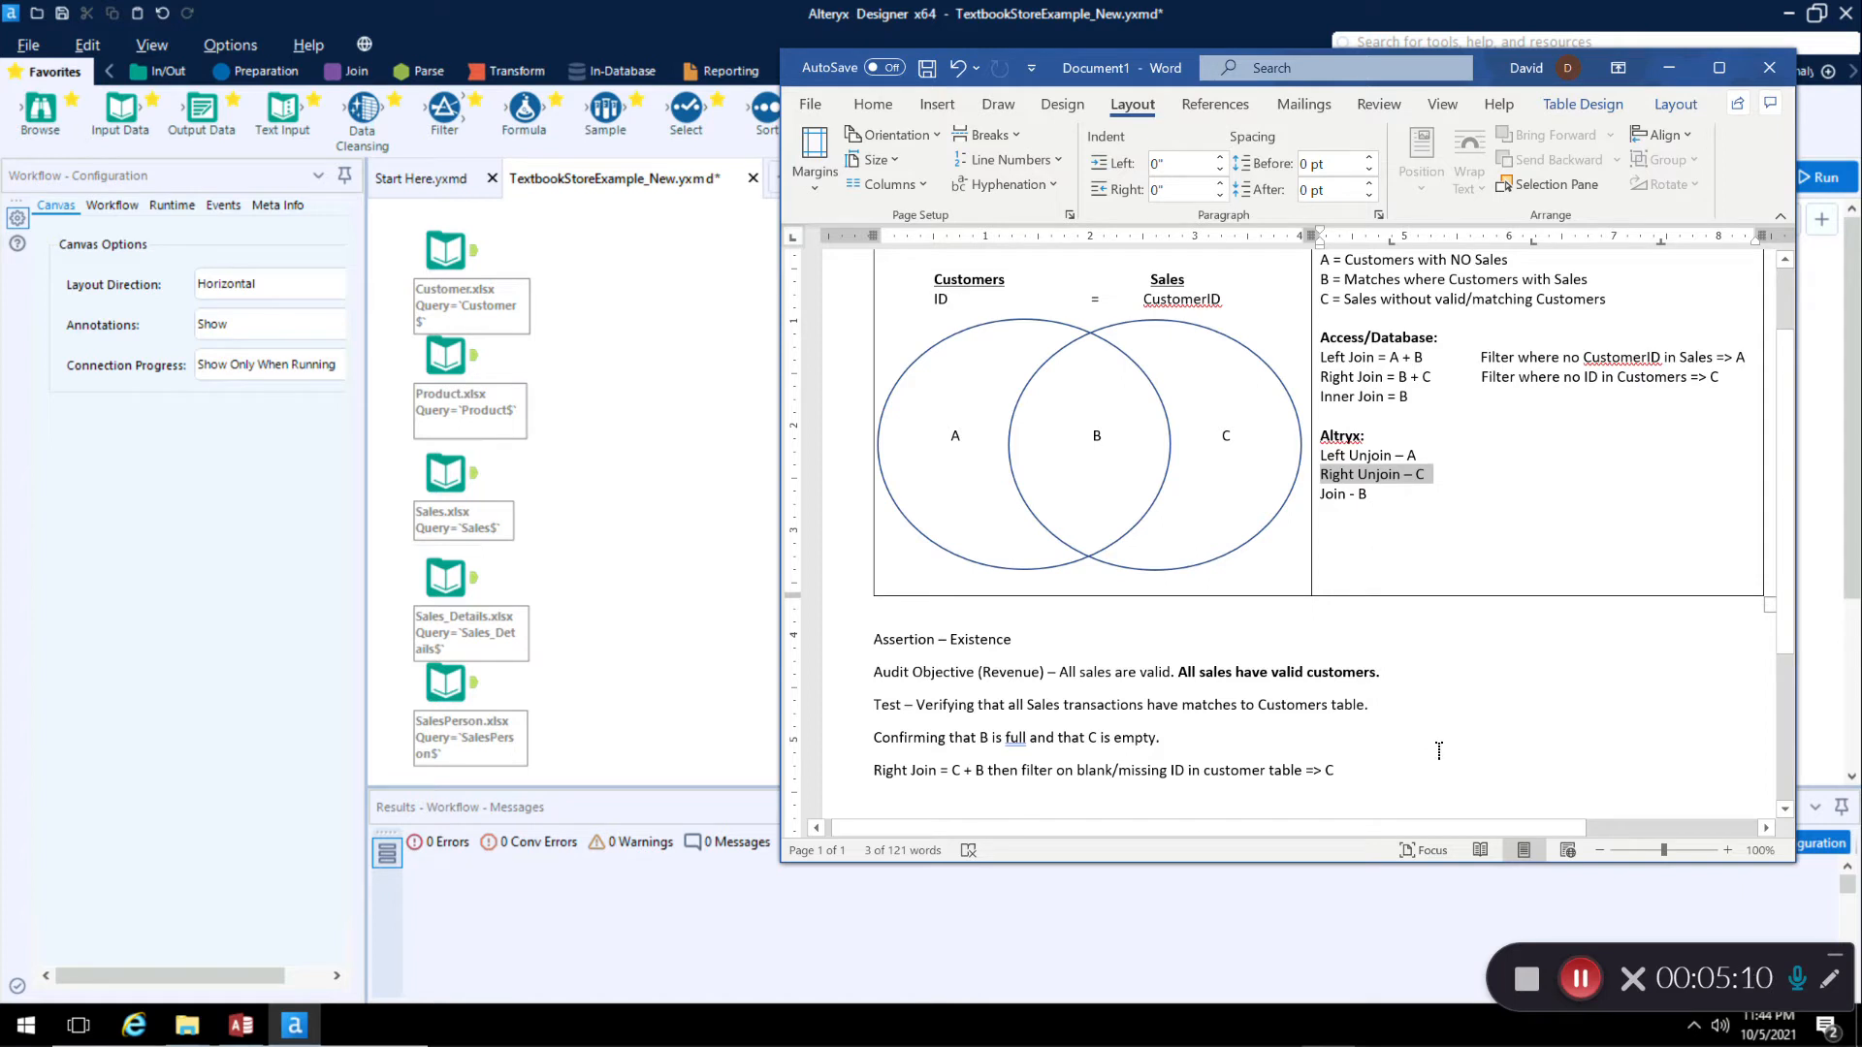
pyautogui.click(1675, 68)
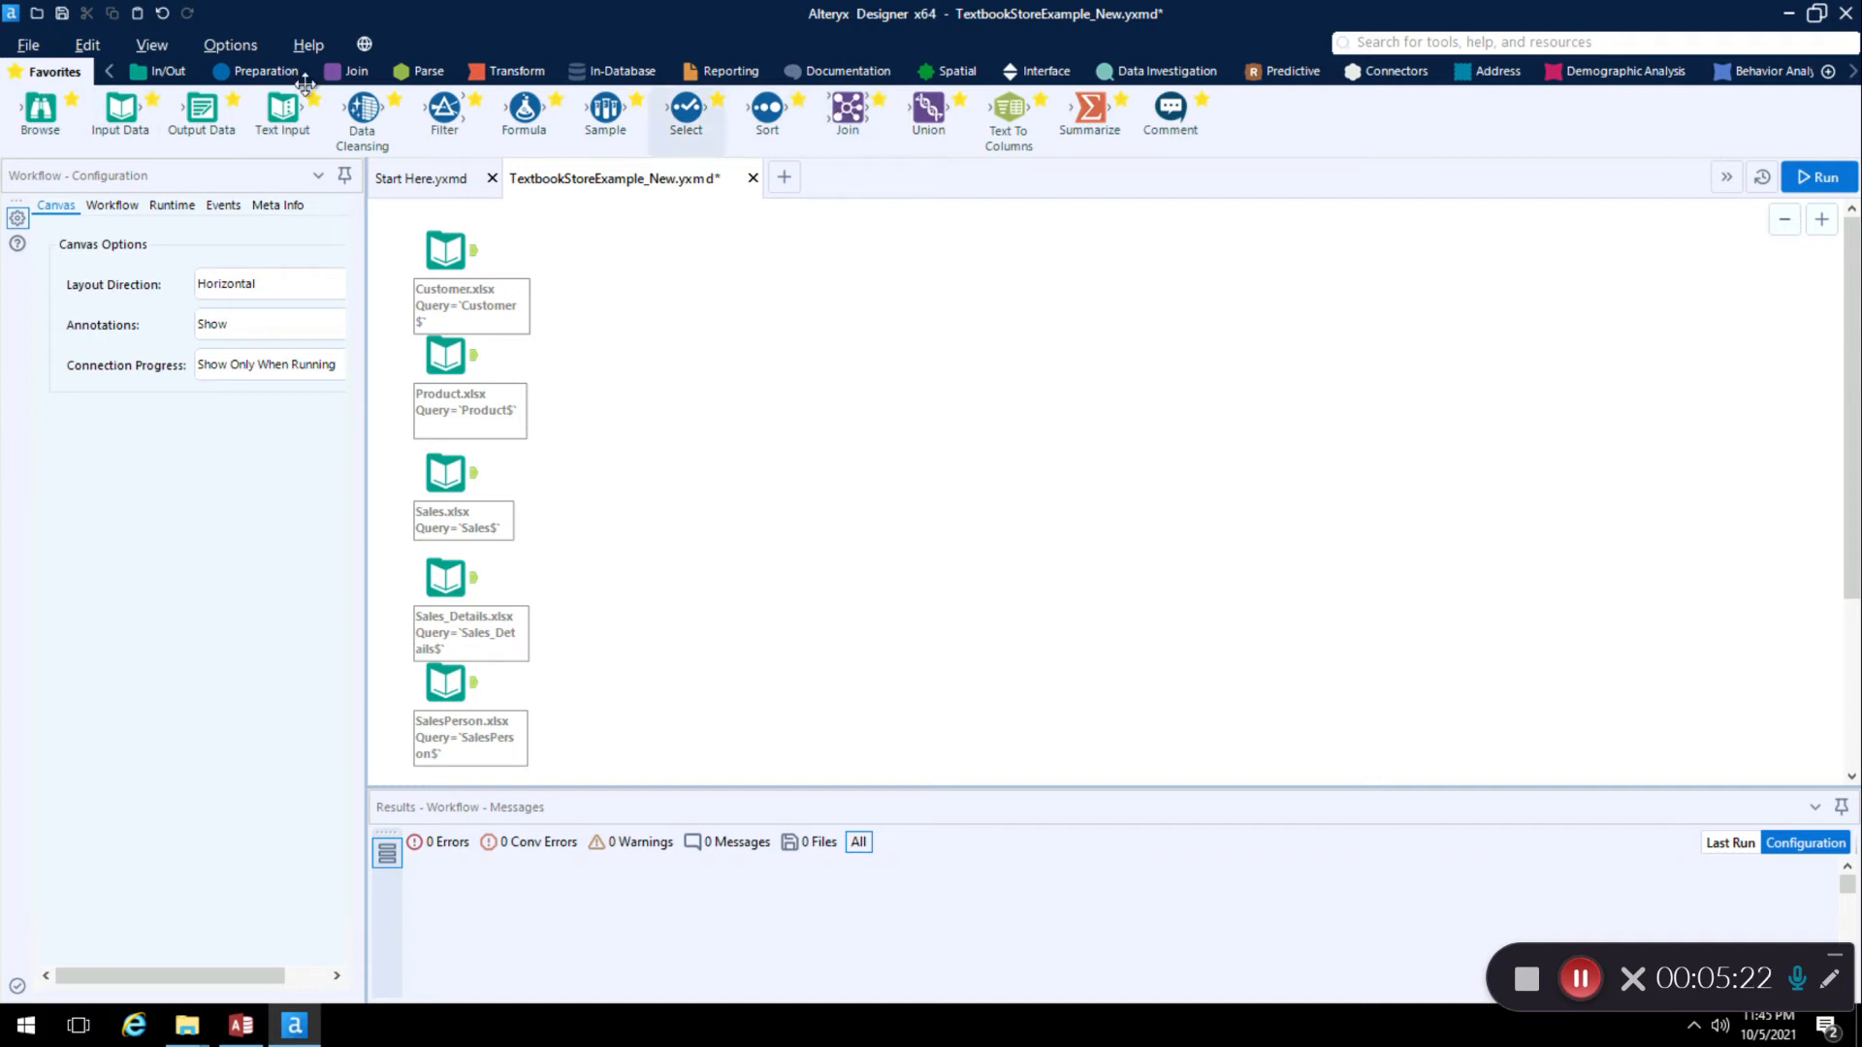
# Step: Add a Join tool beside the Customer input, feeding Customer into its left input and Product into its right input
pyautogui.click(355, 71)
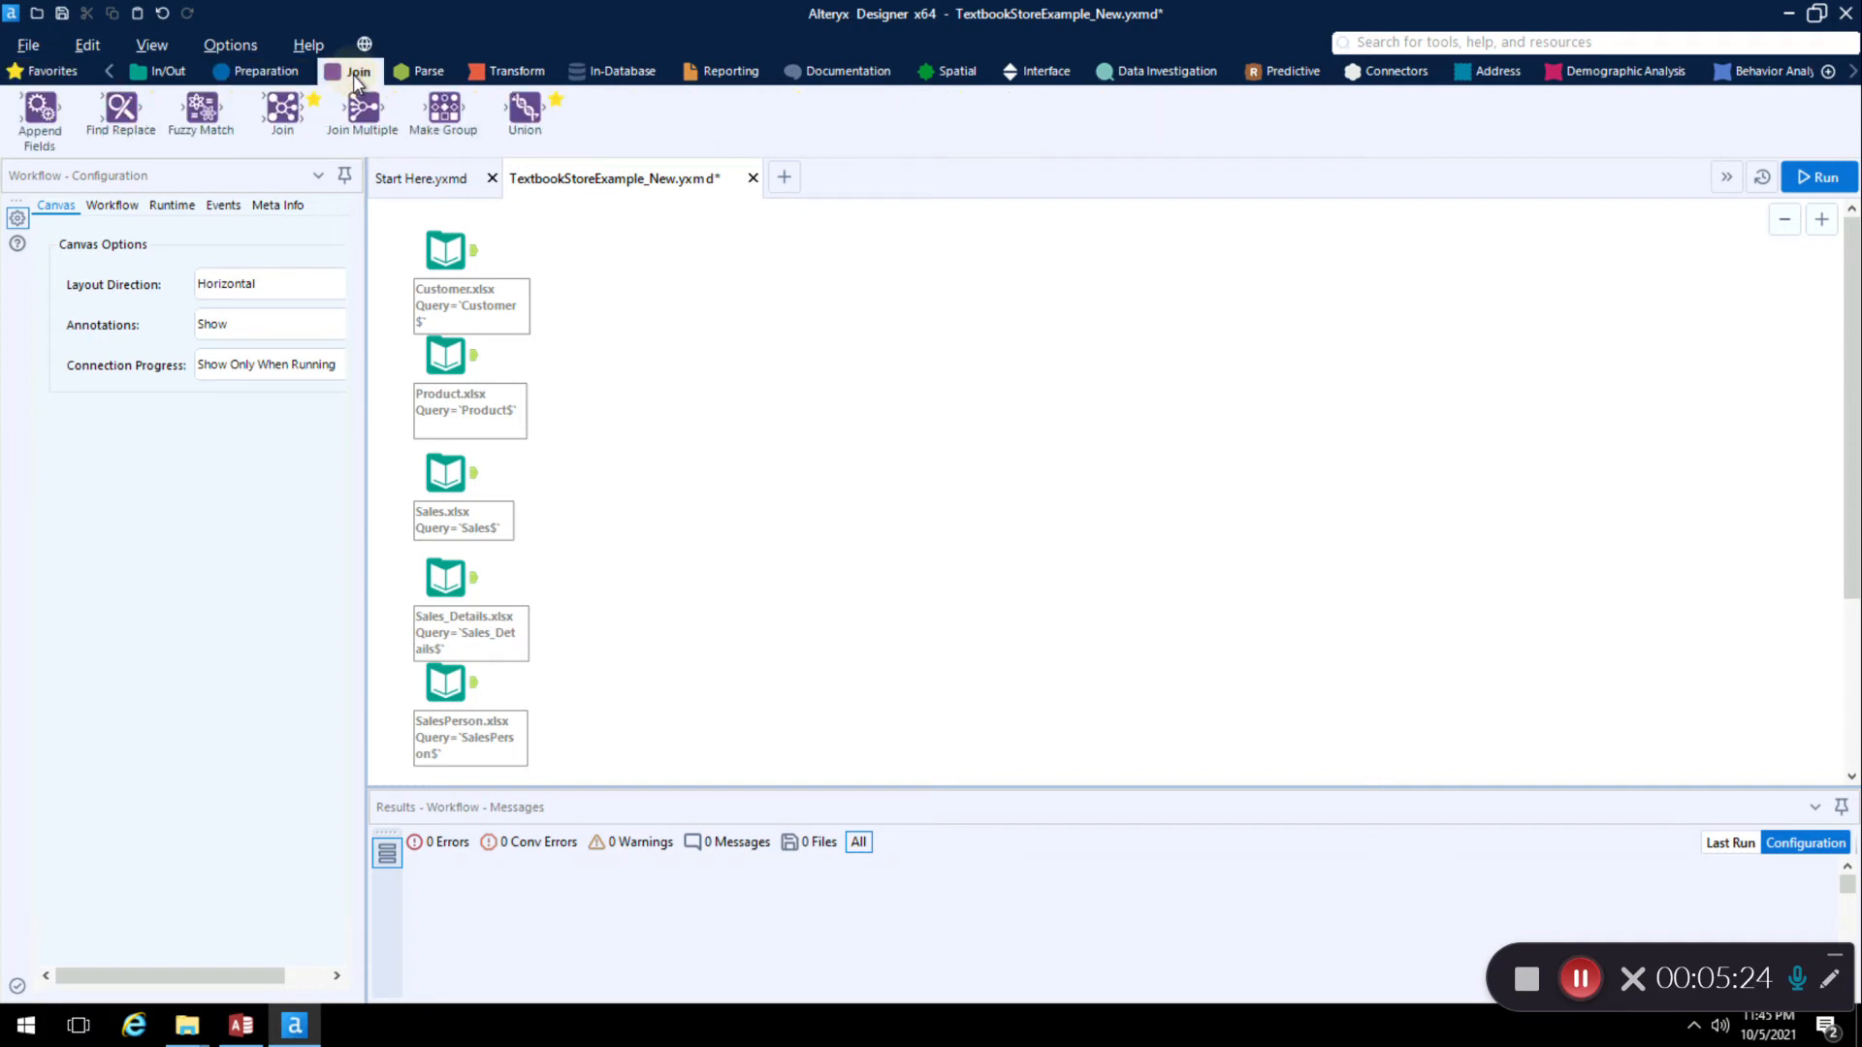
pyautogui.moveTo(283, 109); pyautogui.dragTo(580, 286)
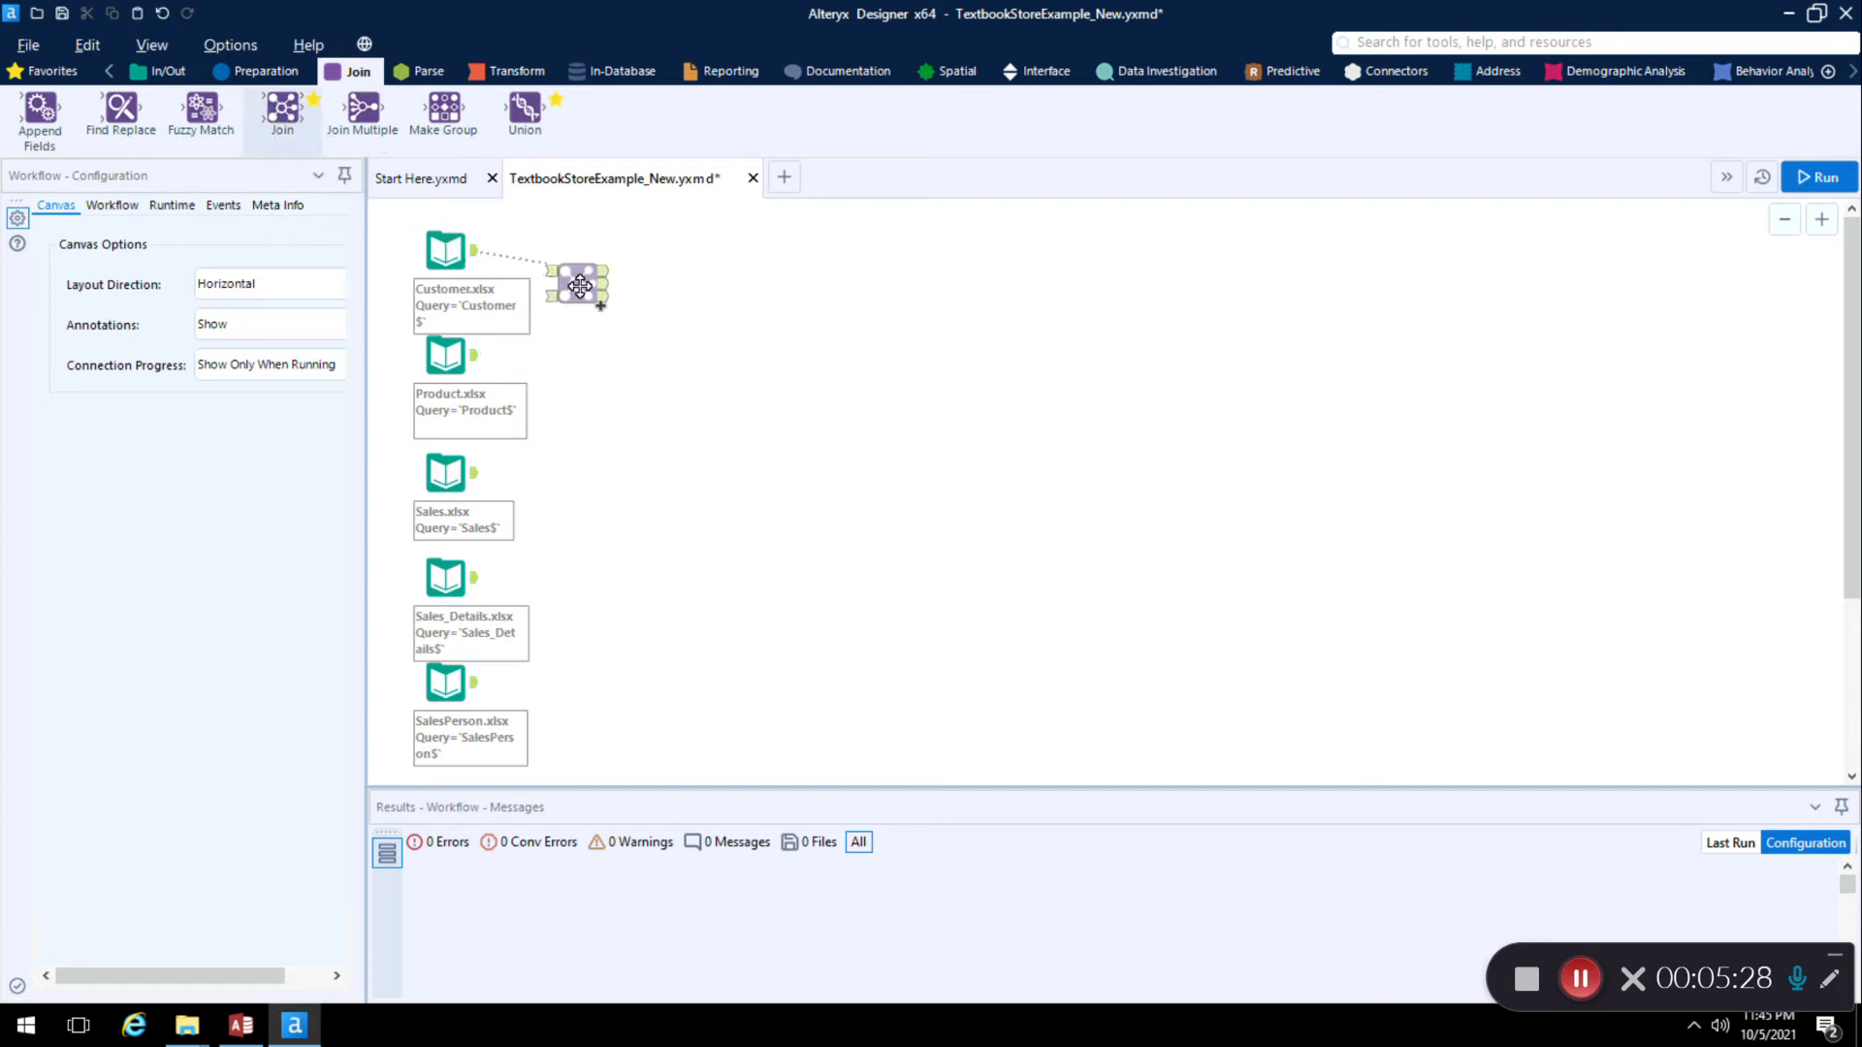
pyautogui.moveTo(580, 286); pyautogui.dragTo(579, 286)
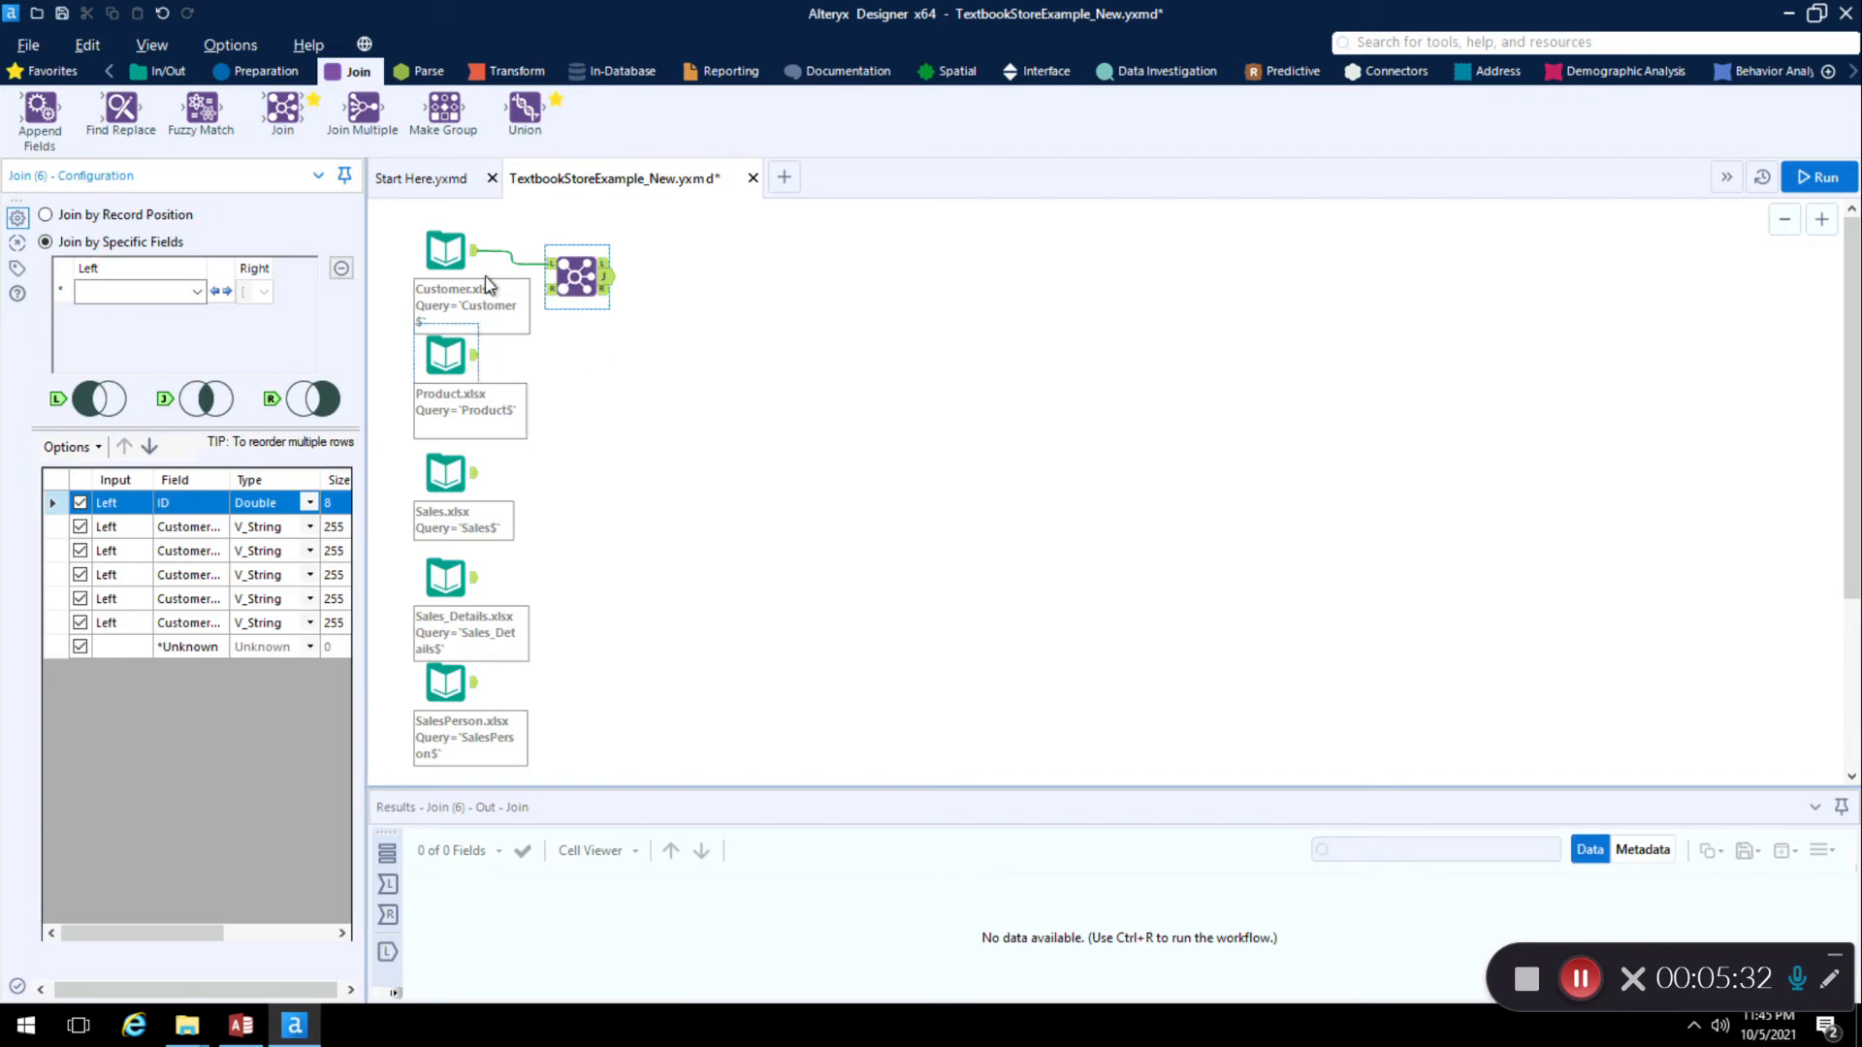
pyautogui.click(477, 361)
pyautogui.moveTo(475, 355); pyautogui.dragTo(549, 288)
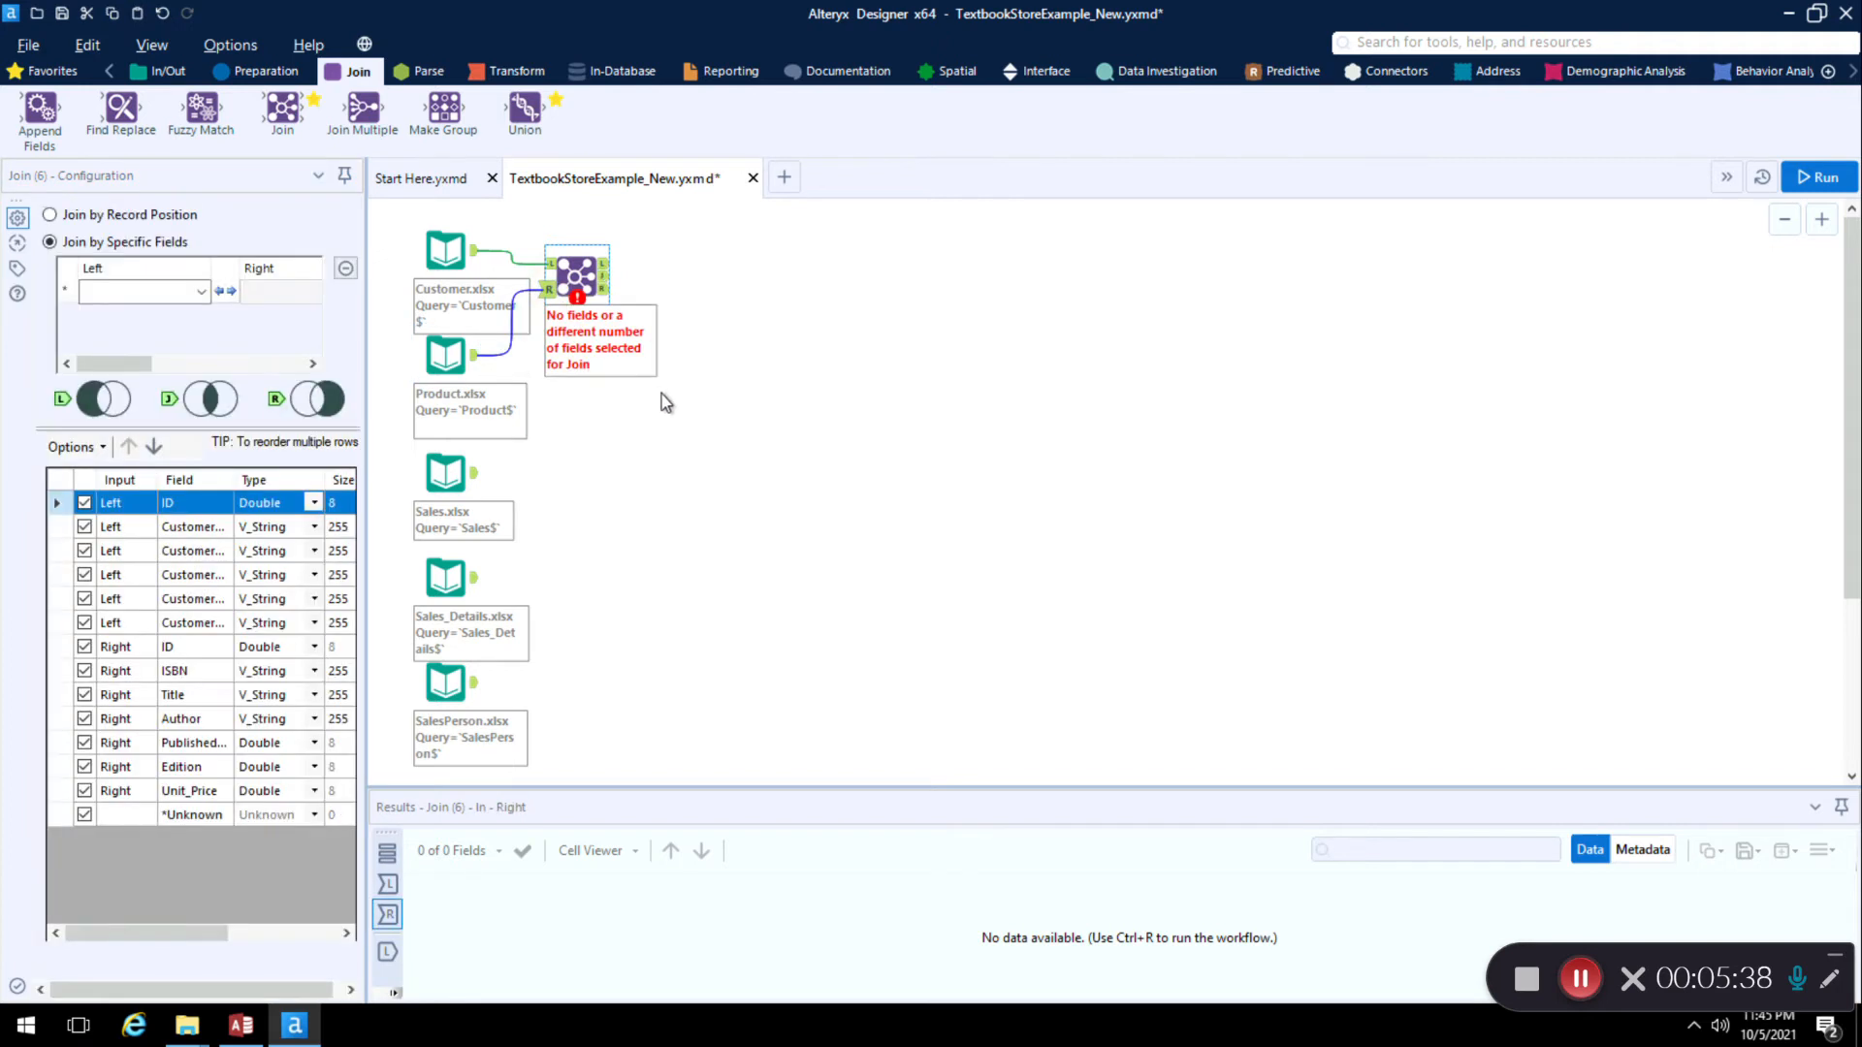
# Step: Set the Join tool to match the left ID field with the right ID field
pyautogui.click(134, 293)
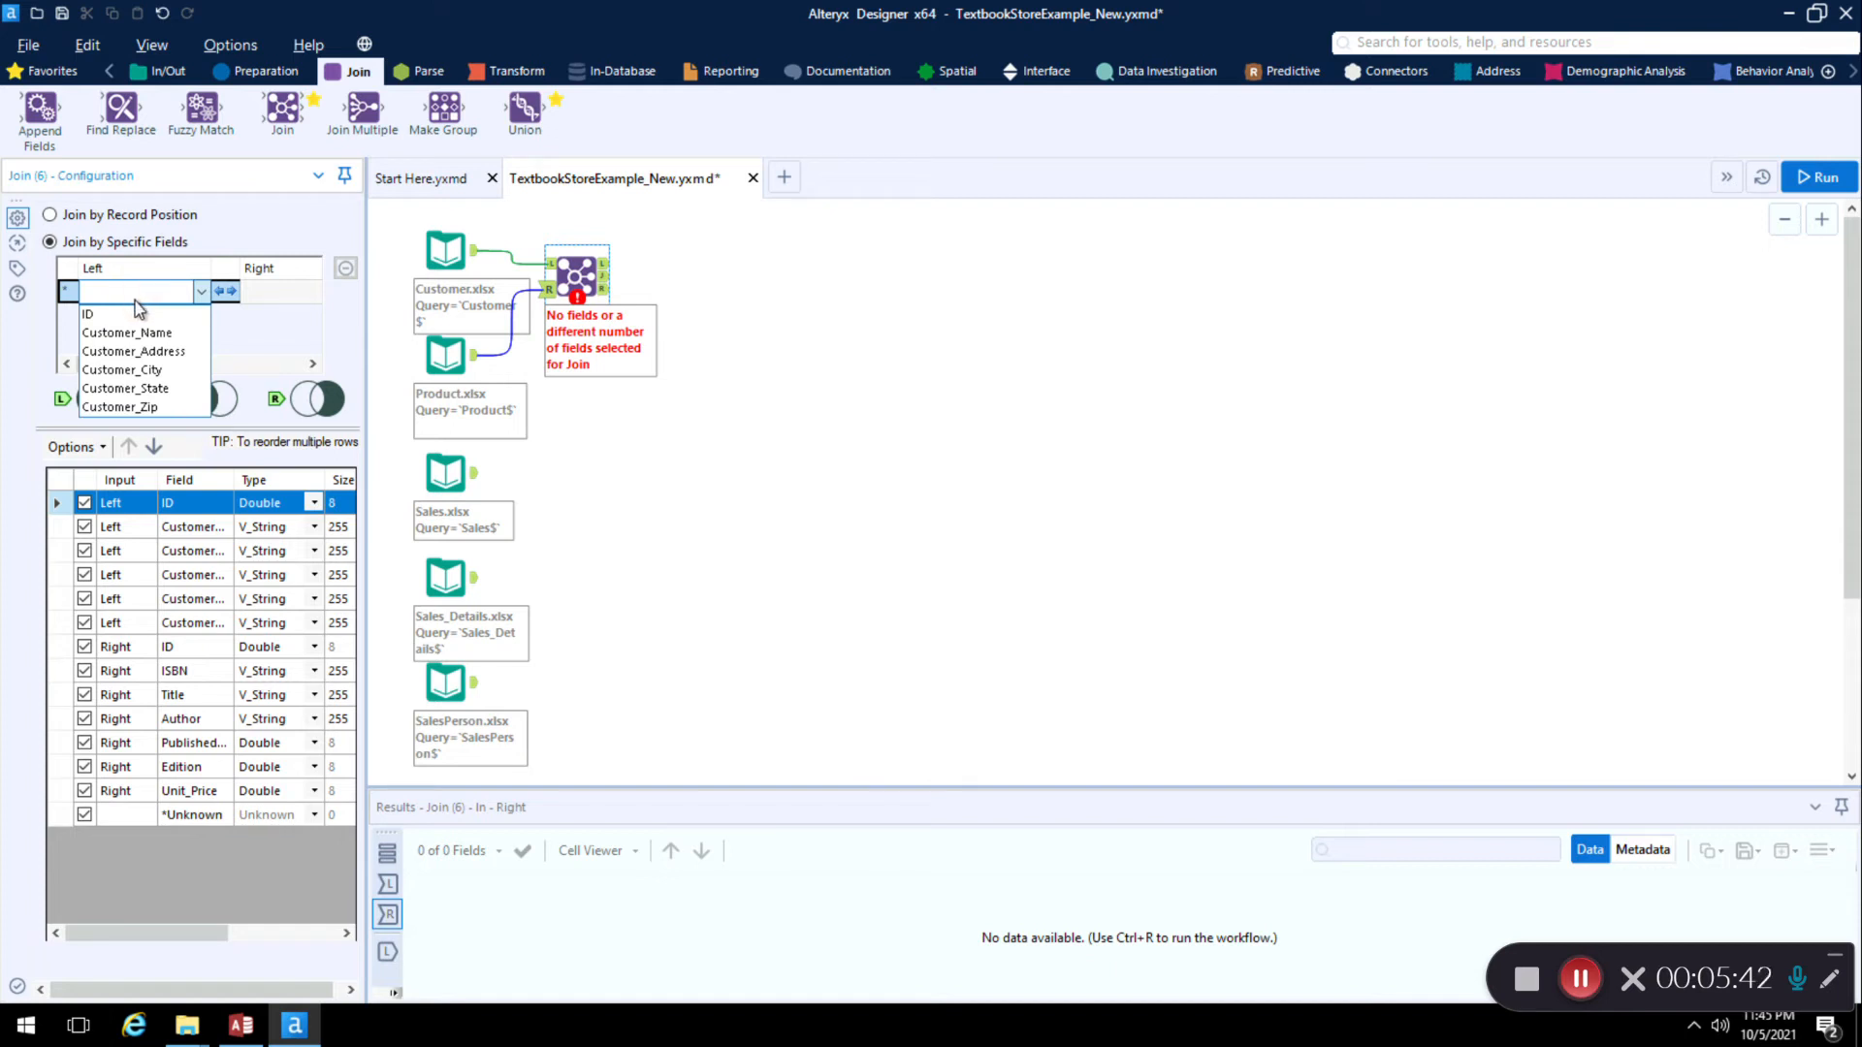
pyautogui.click(139, 315)
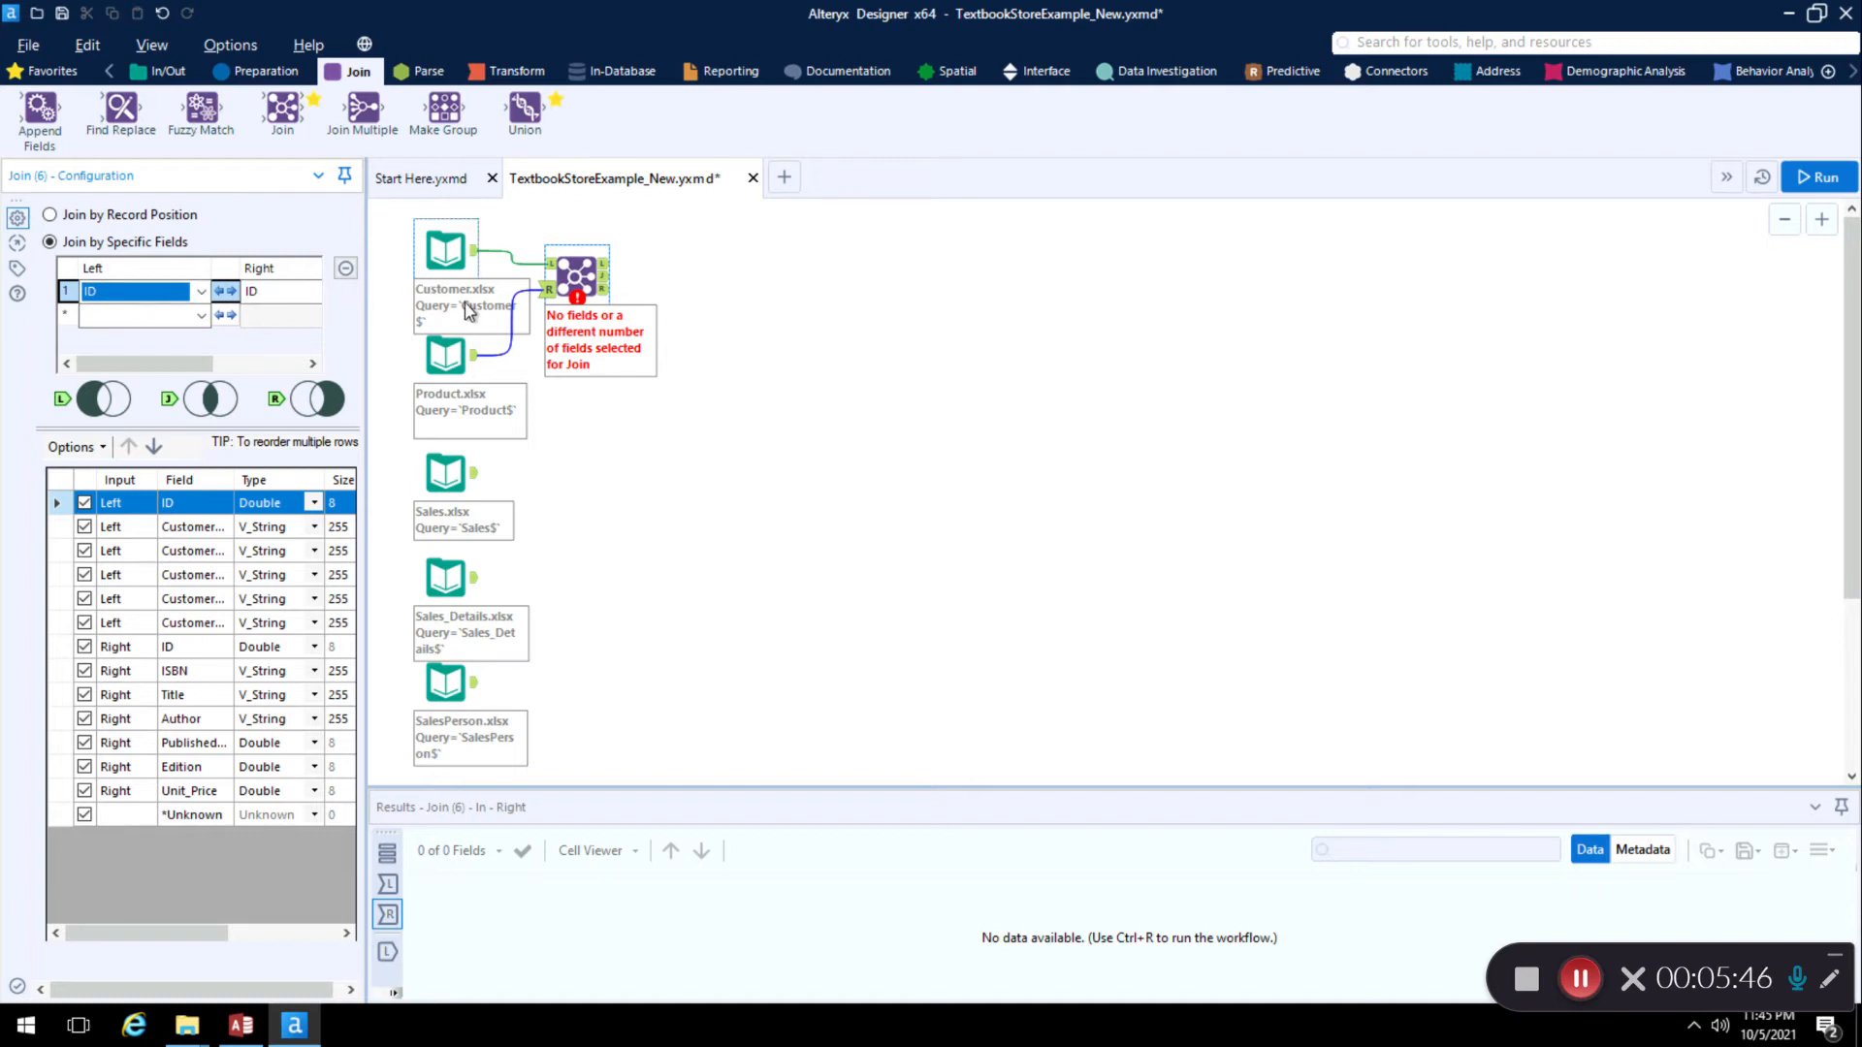
pyautogui.click(274, 294)
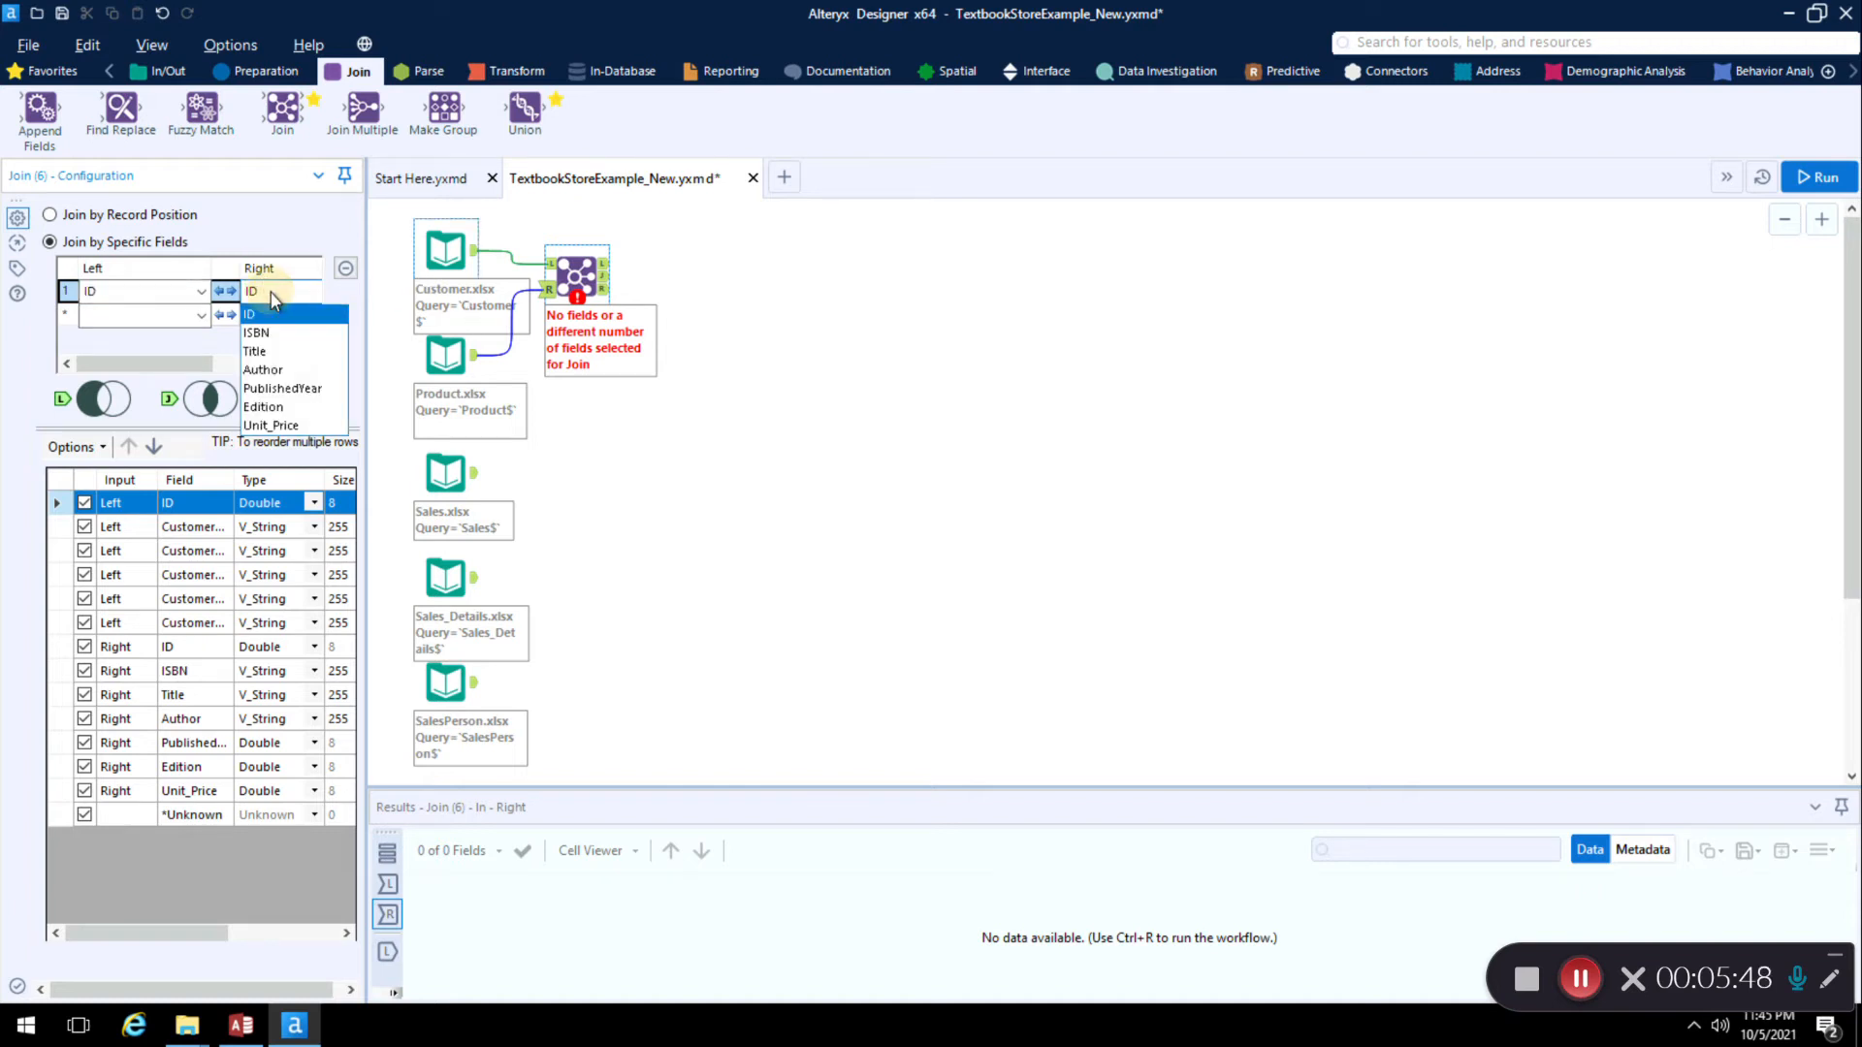
pyautogui.moveTo(211, 275); pyautogui.dragTo(152, 276)
pyautogui.click(279, 291)
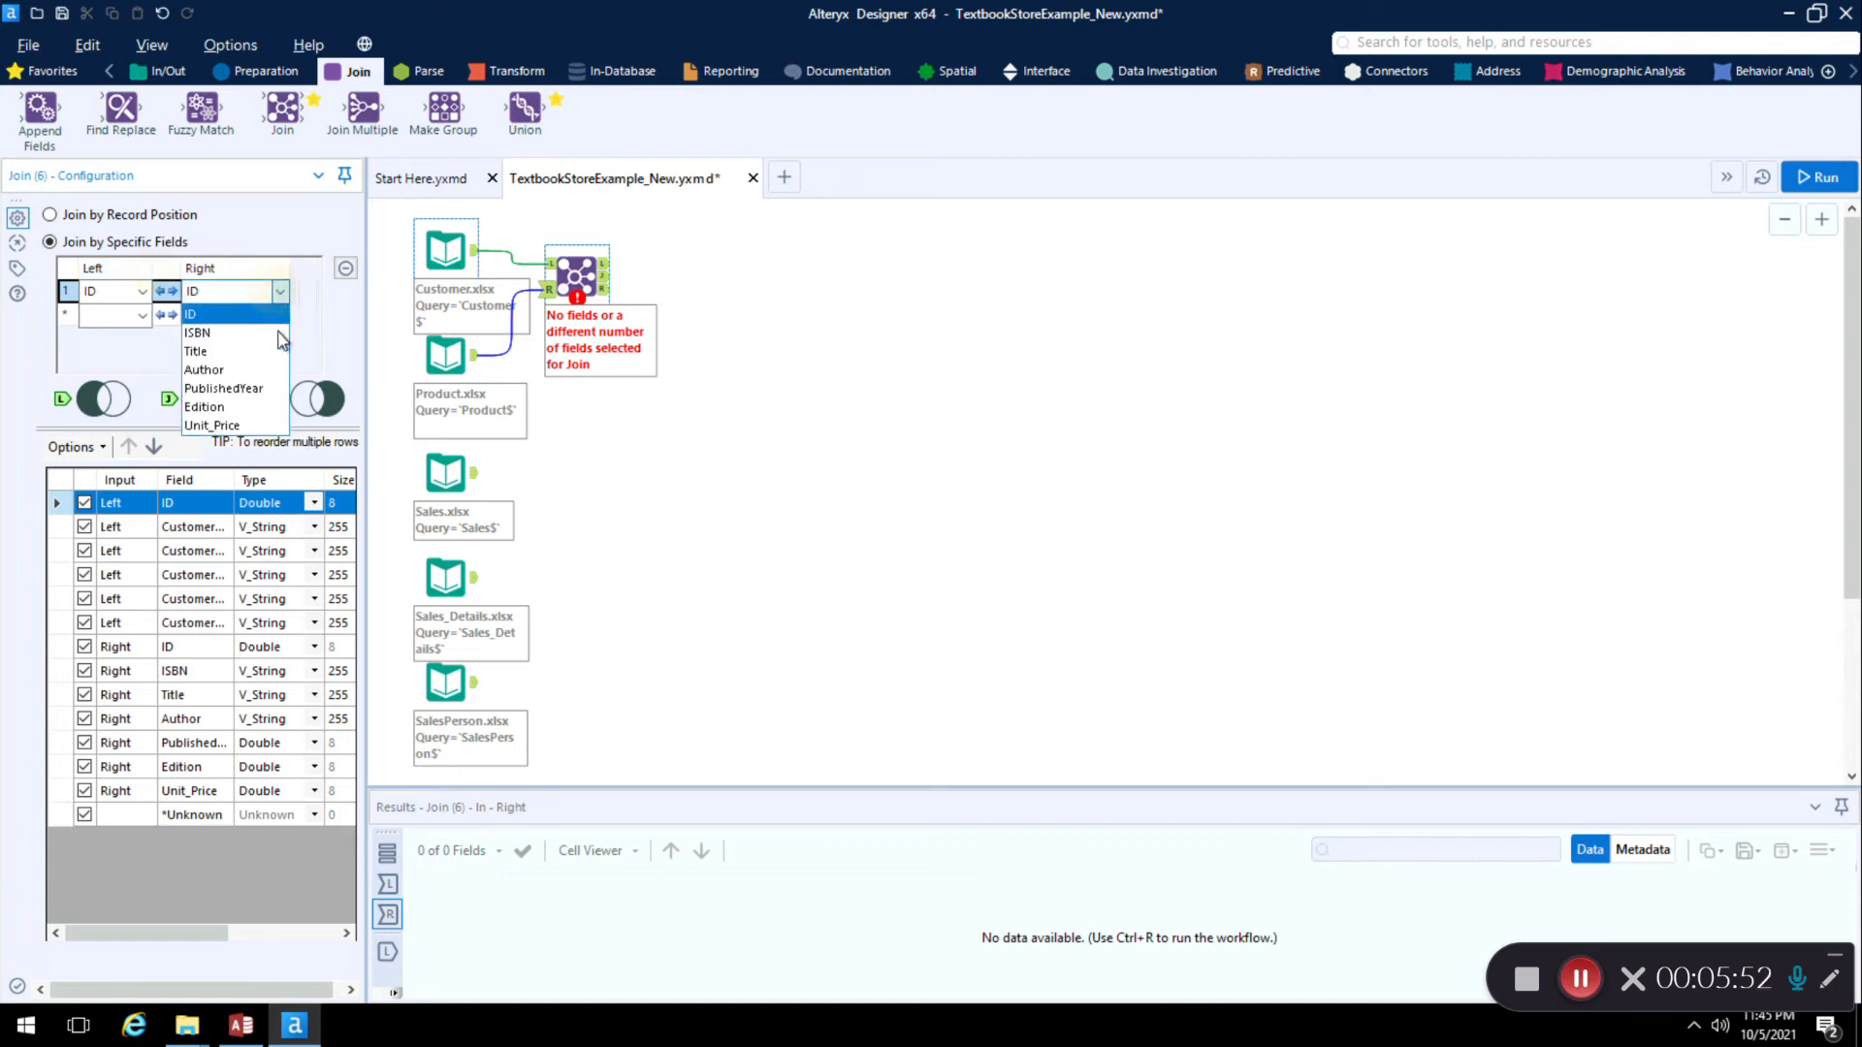
pyautogui.click(576, 412)
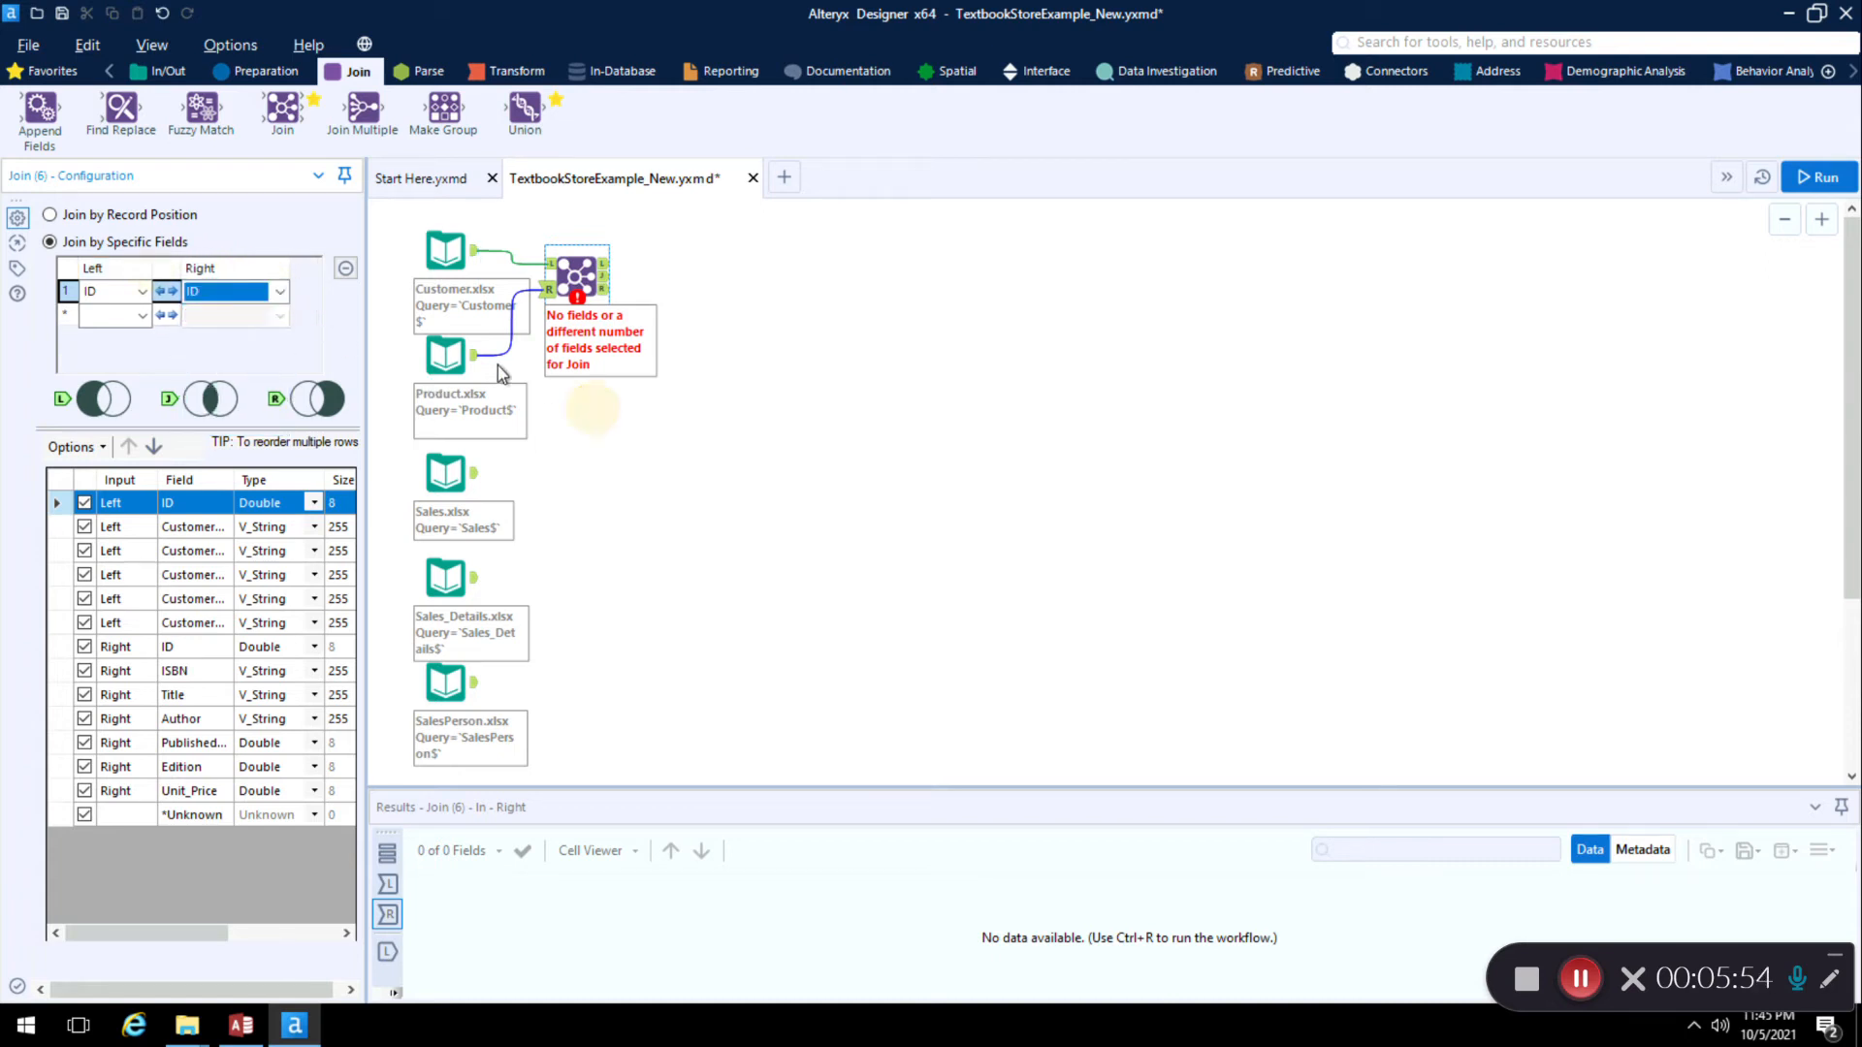
# Step: Connect the Sales input to the Join tool's right input and match the left ID field with CustomerID
pyautogui.click(1571, 965)
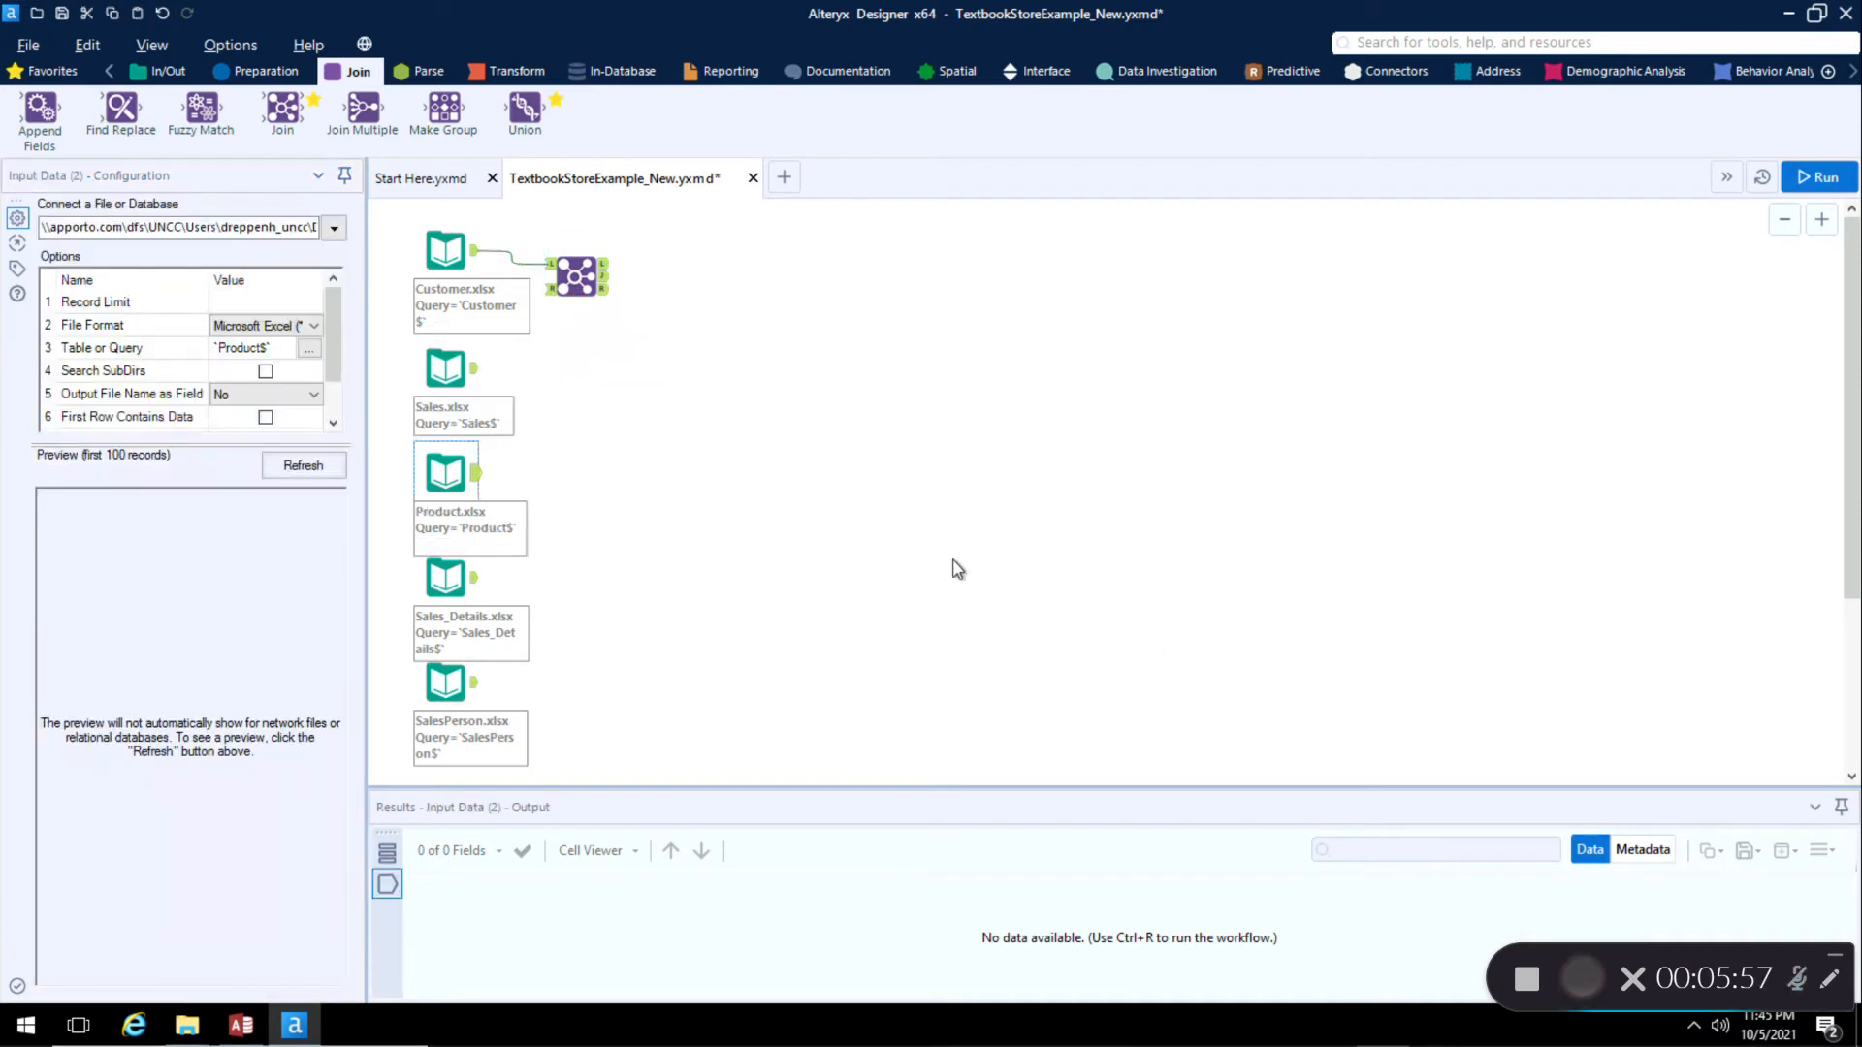
pyautogui.moveTo(477, 369); pyautogui.dragTo(553, 298)
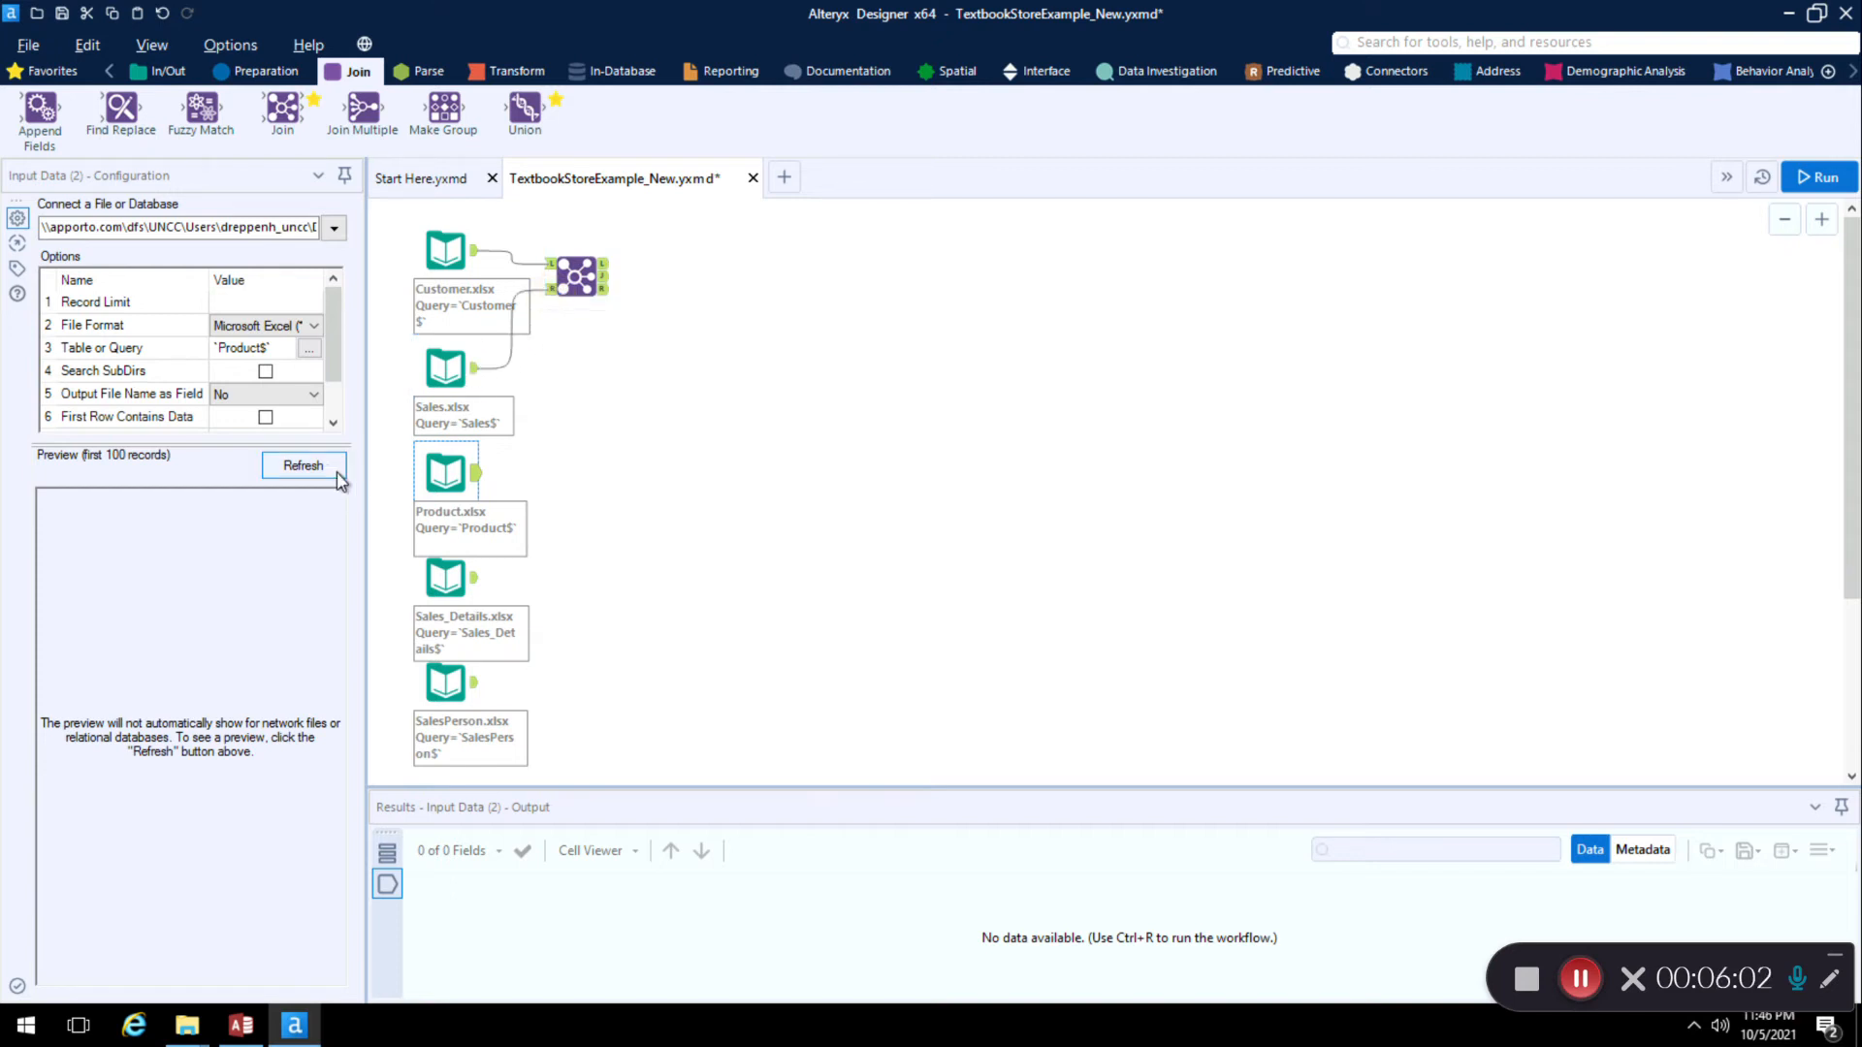
pyautogui.click(576, 278)
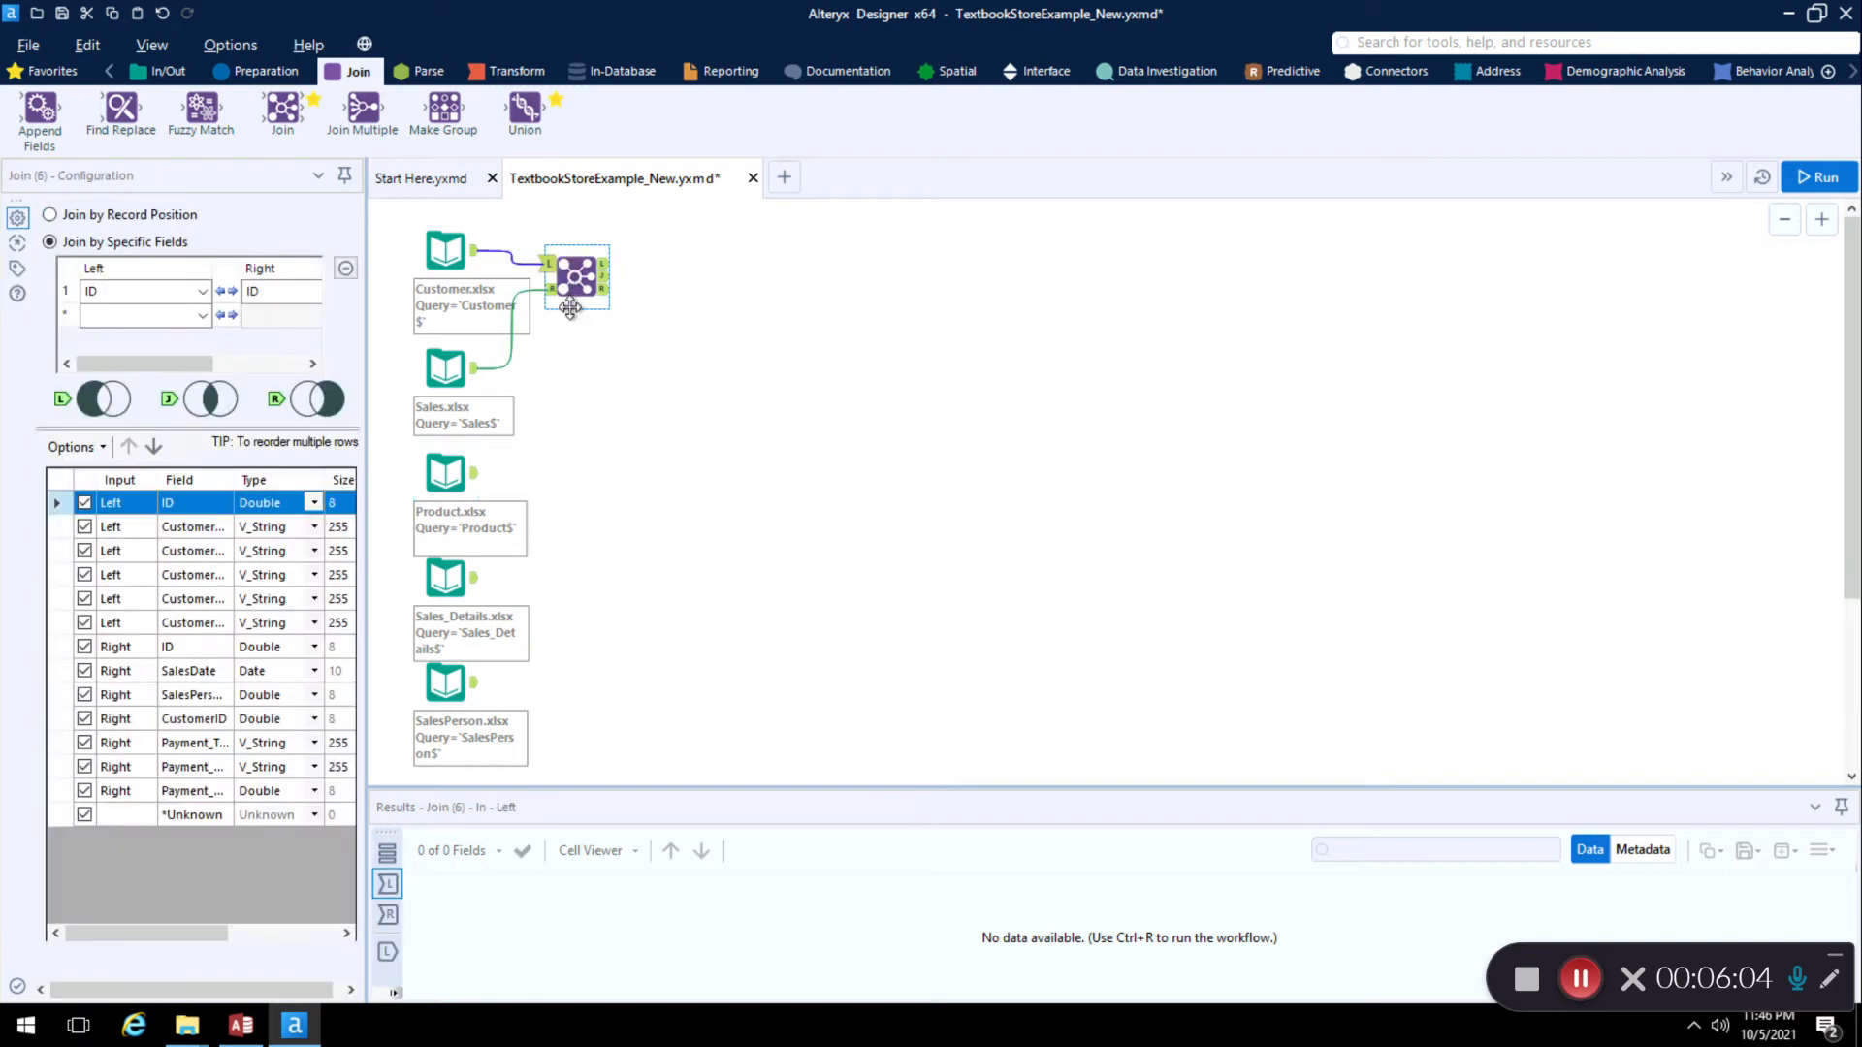
pyautogui.click(278, 292)
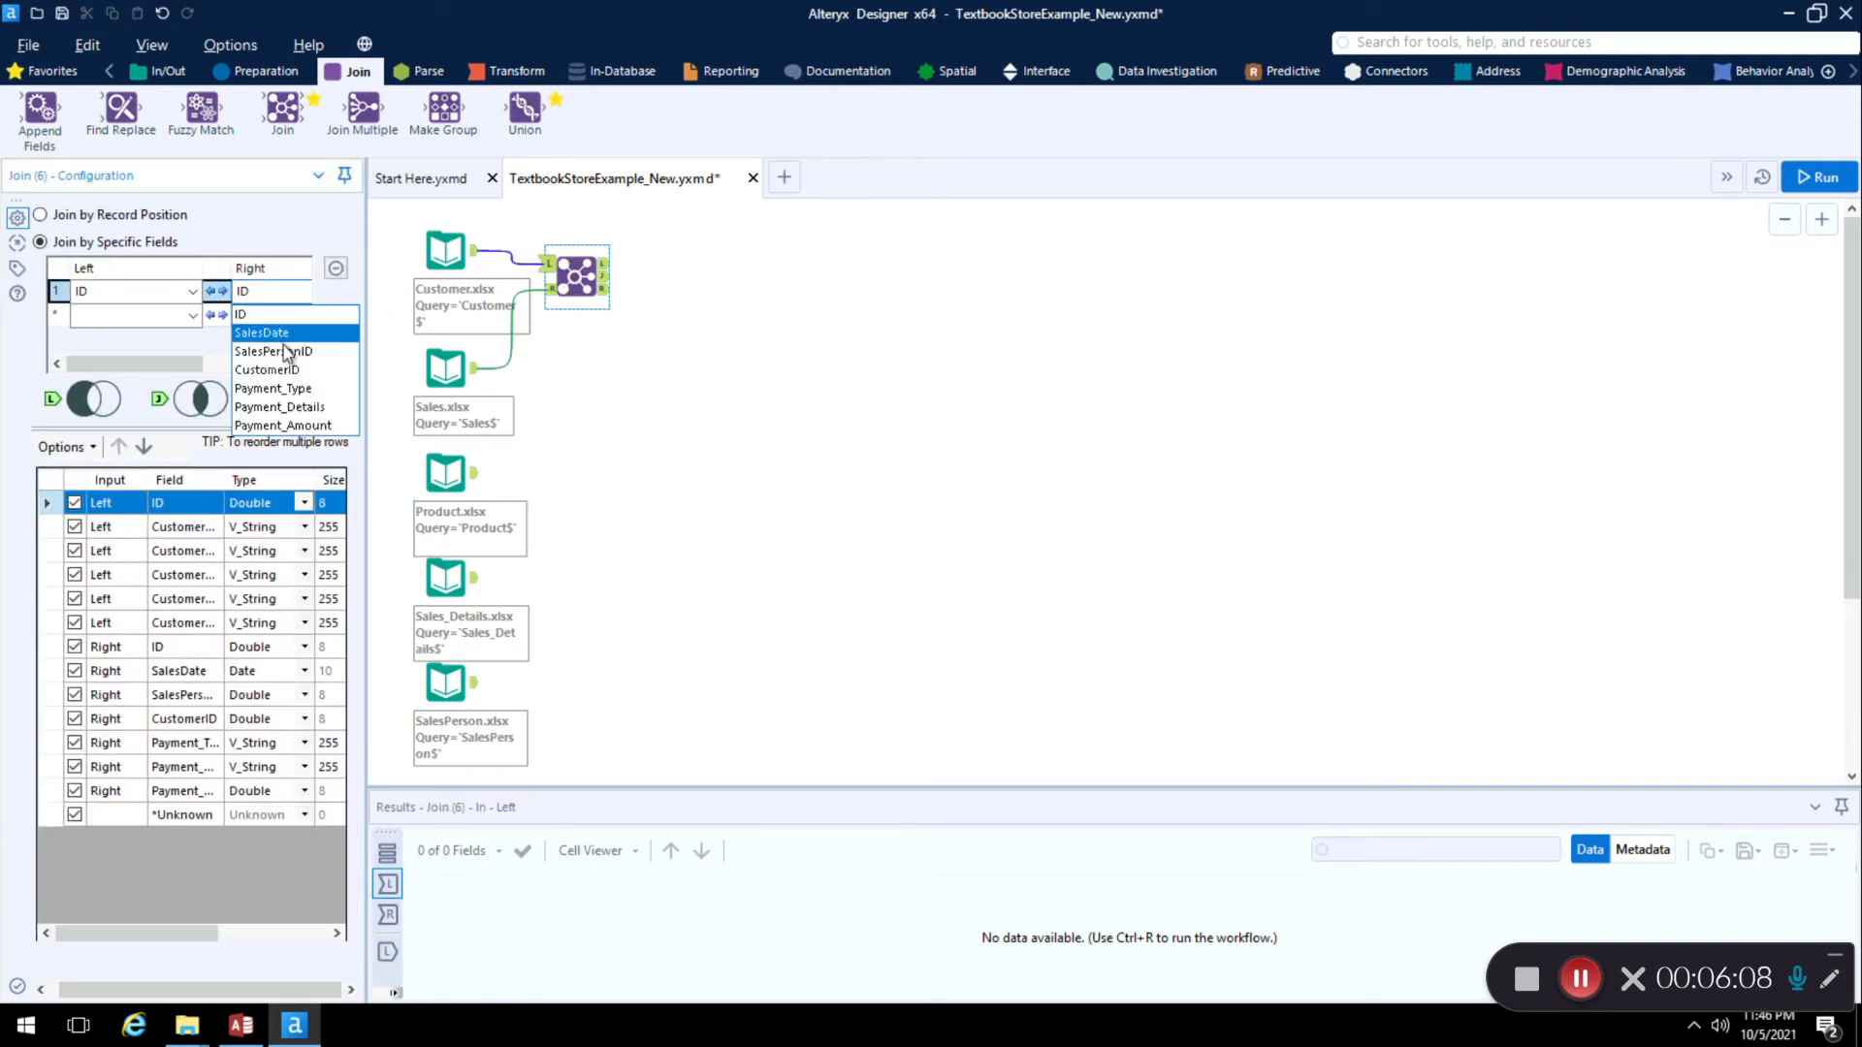
pyautogui.click(298, 374)
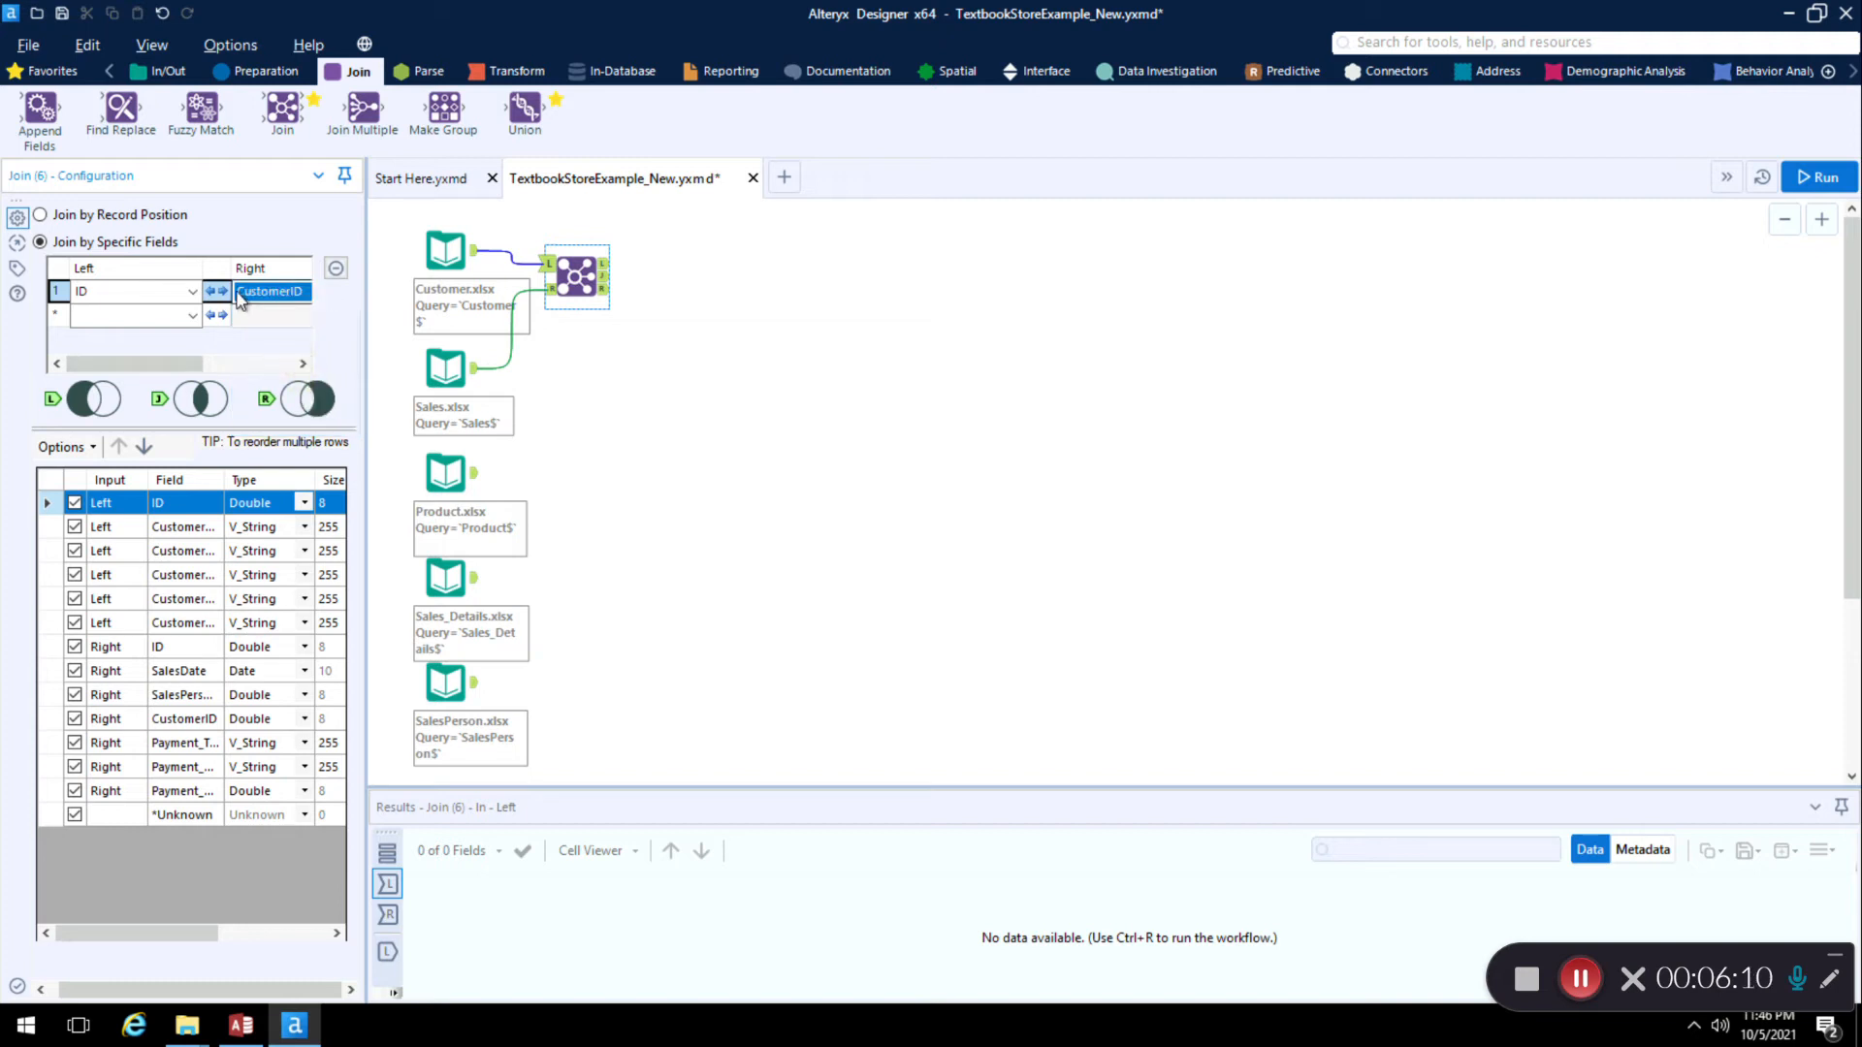
pyautogui.moveTo(202, 268); pyautogui.dragTo(148, 268)
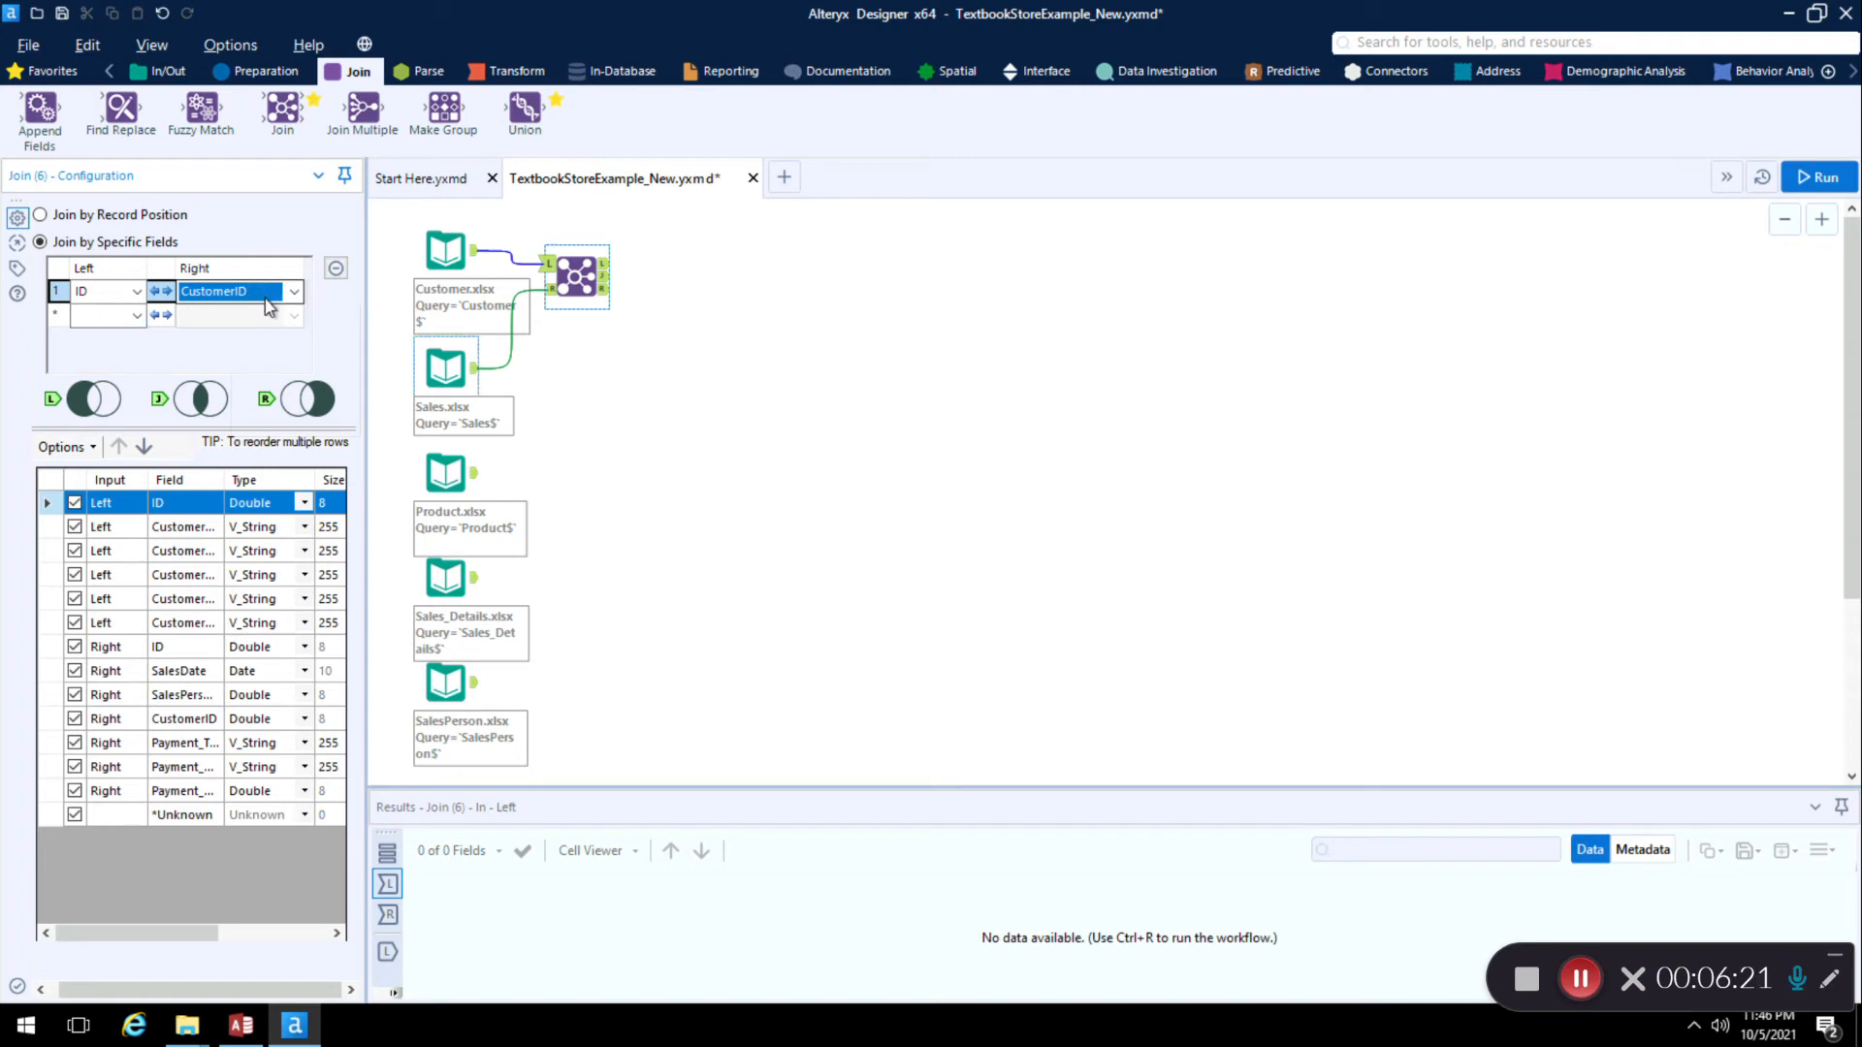
pyautogui.click(579, 280)
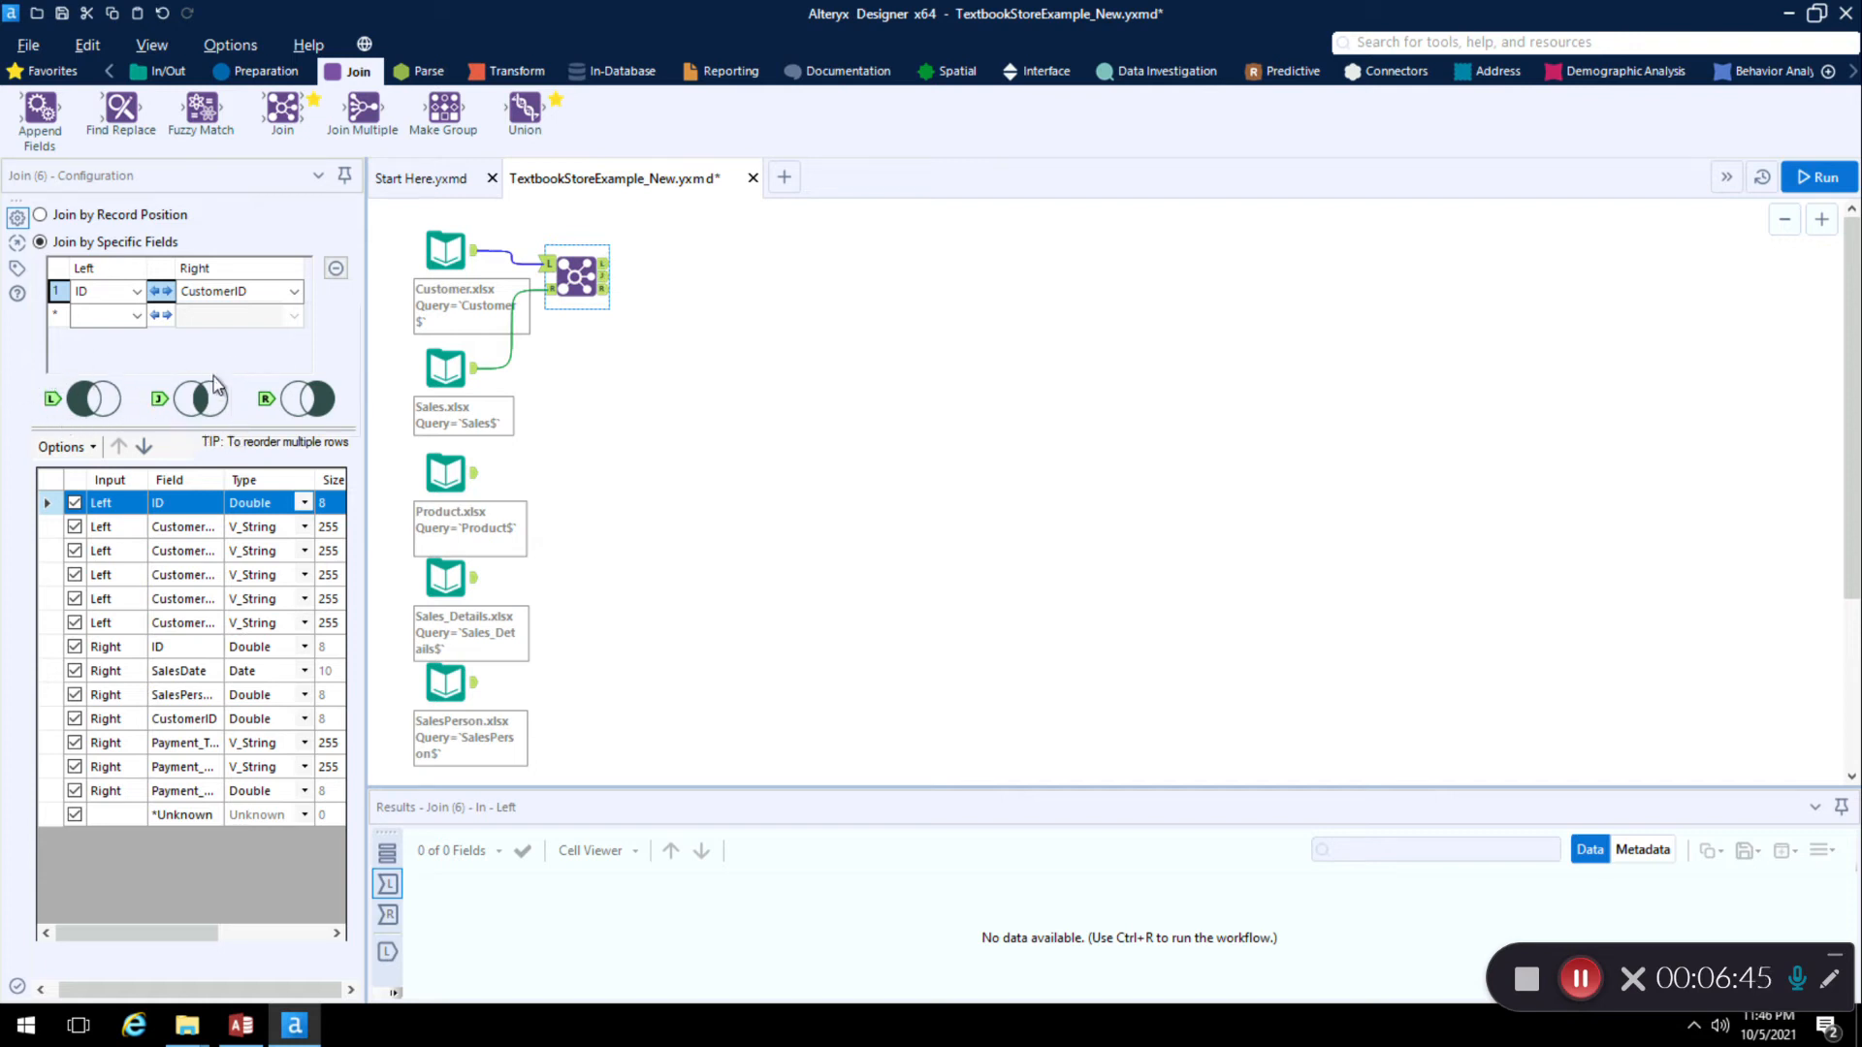
pyautogui.click(326, 412)
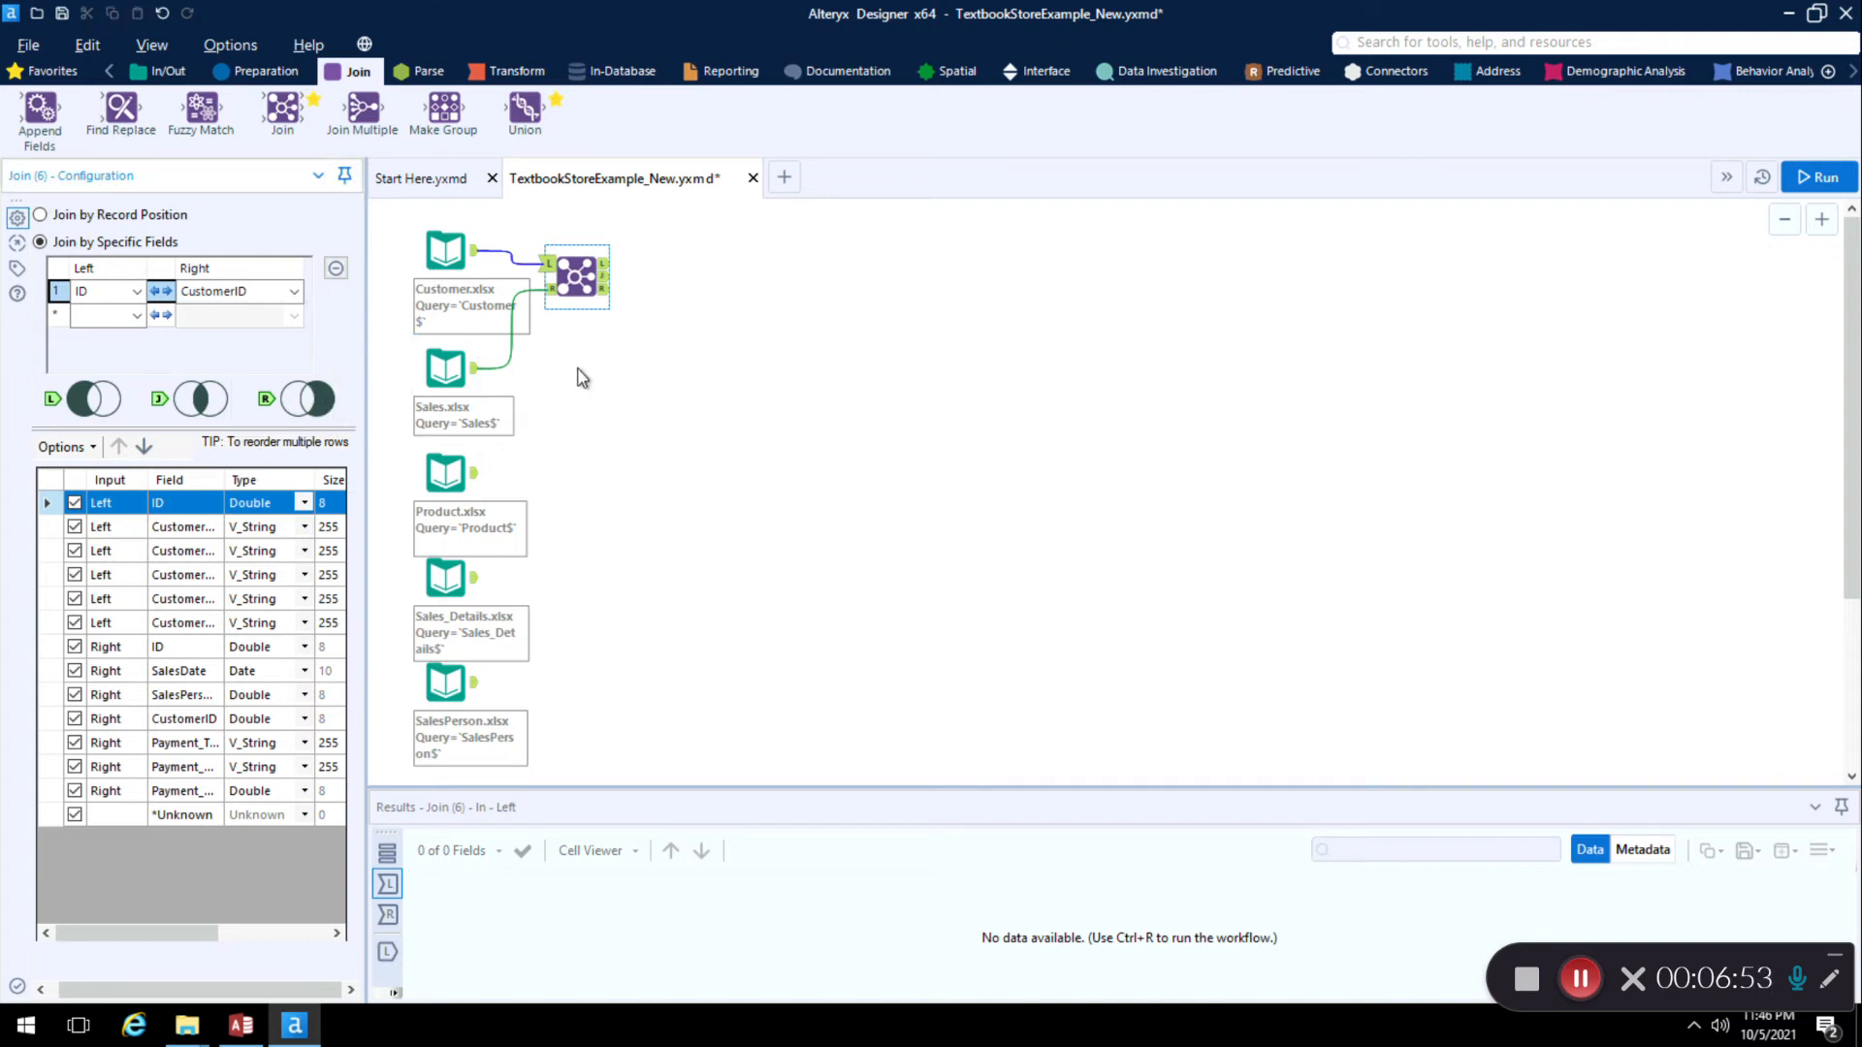
pyautogui.rightClick(583, 279)
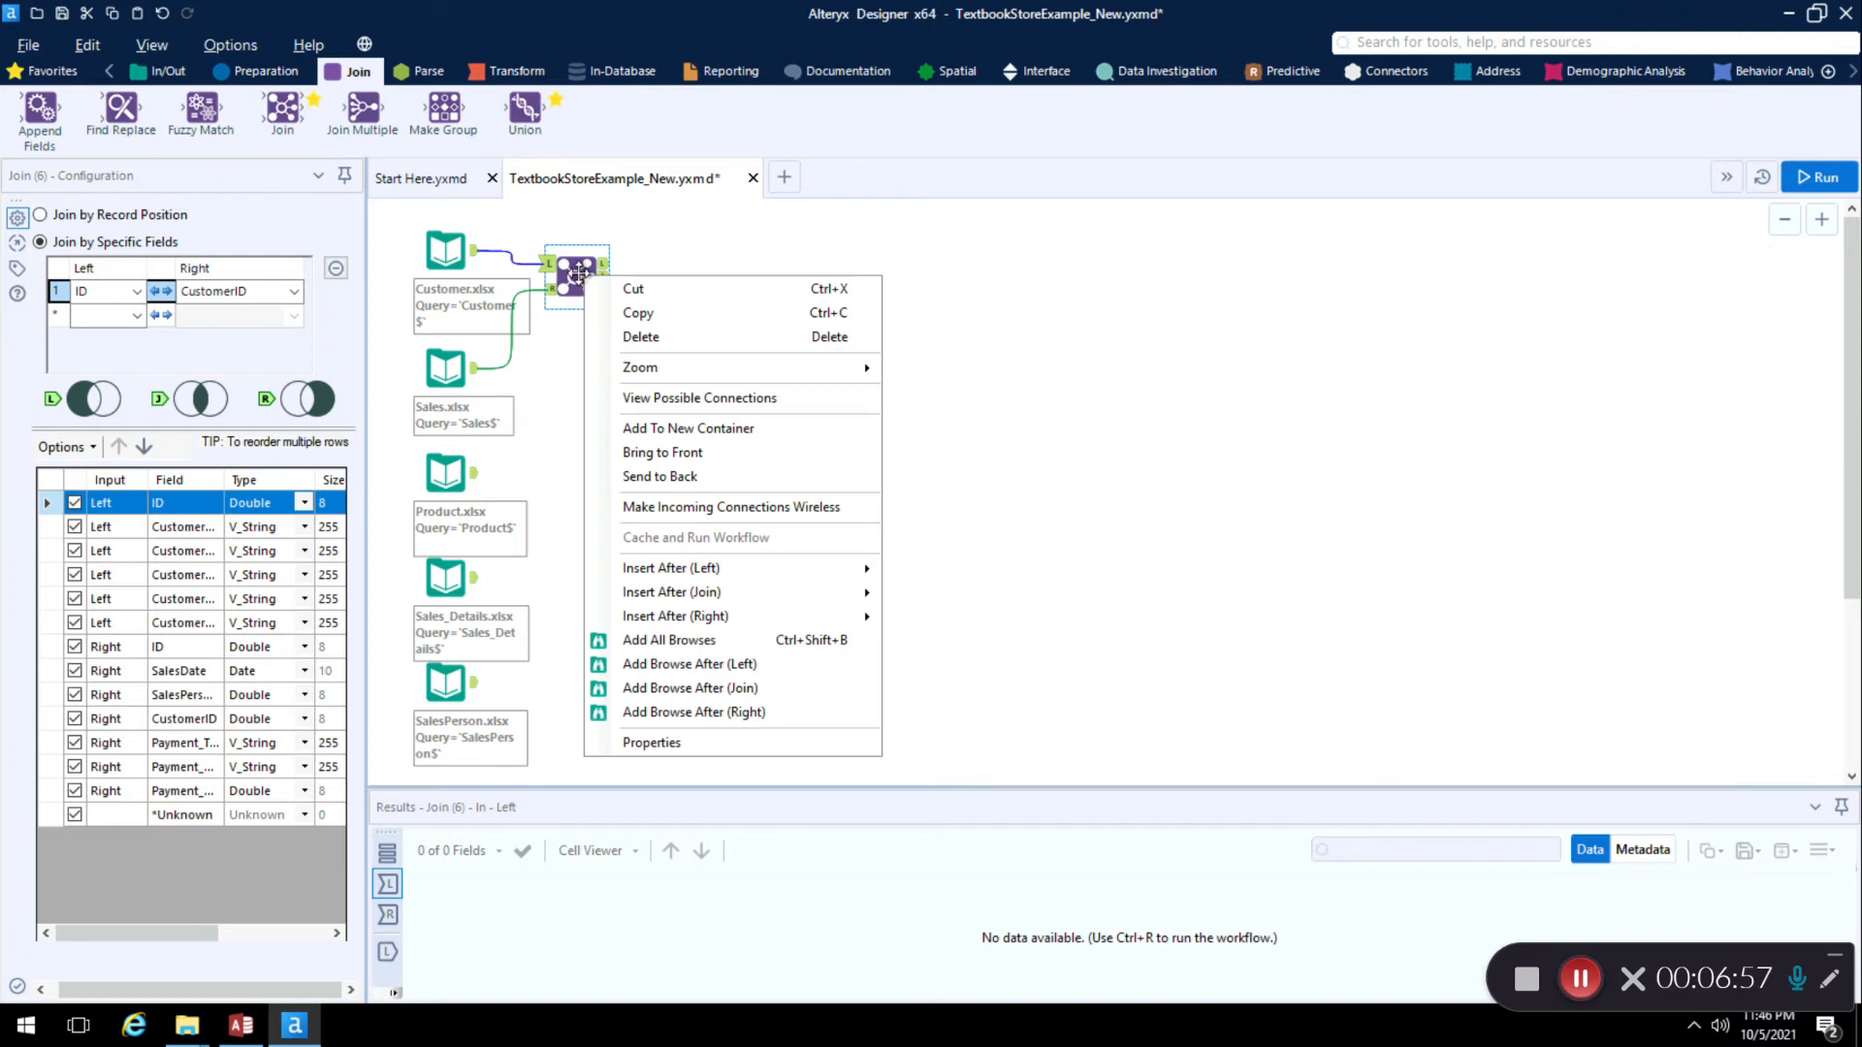
pyautogui.click(1075, 331)
# Step: Run the workflow with the Customer–Sales join
pyautogui.click(1818, 177)
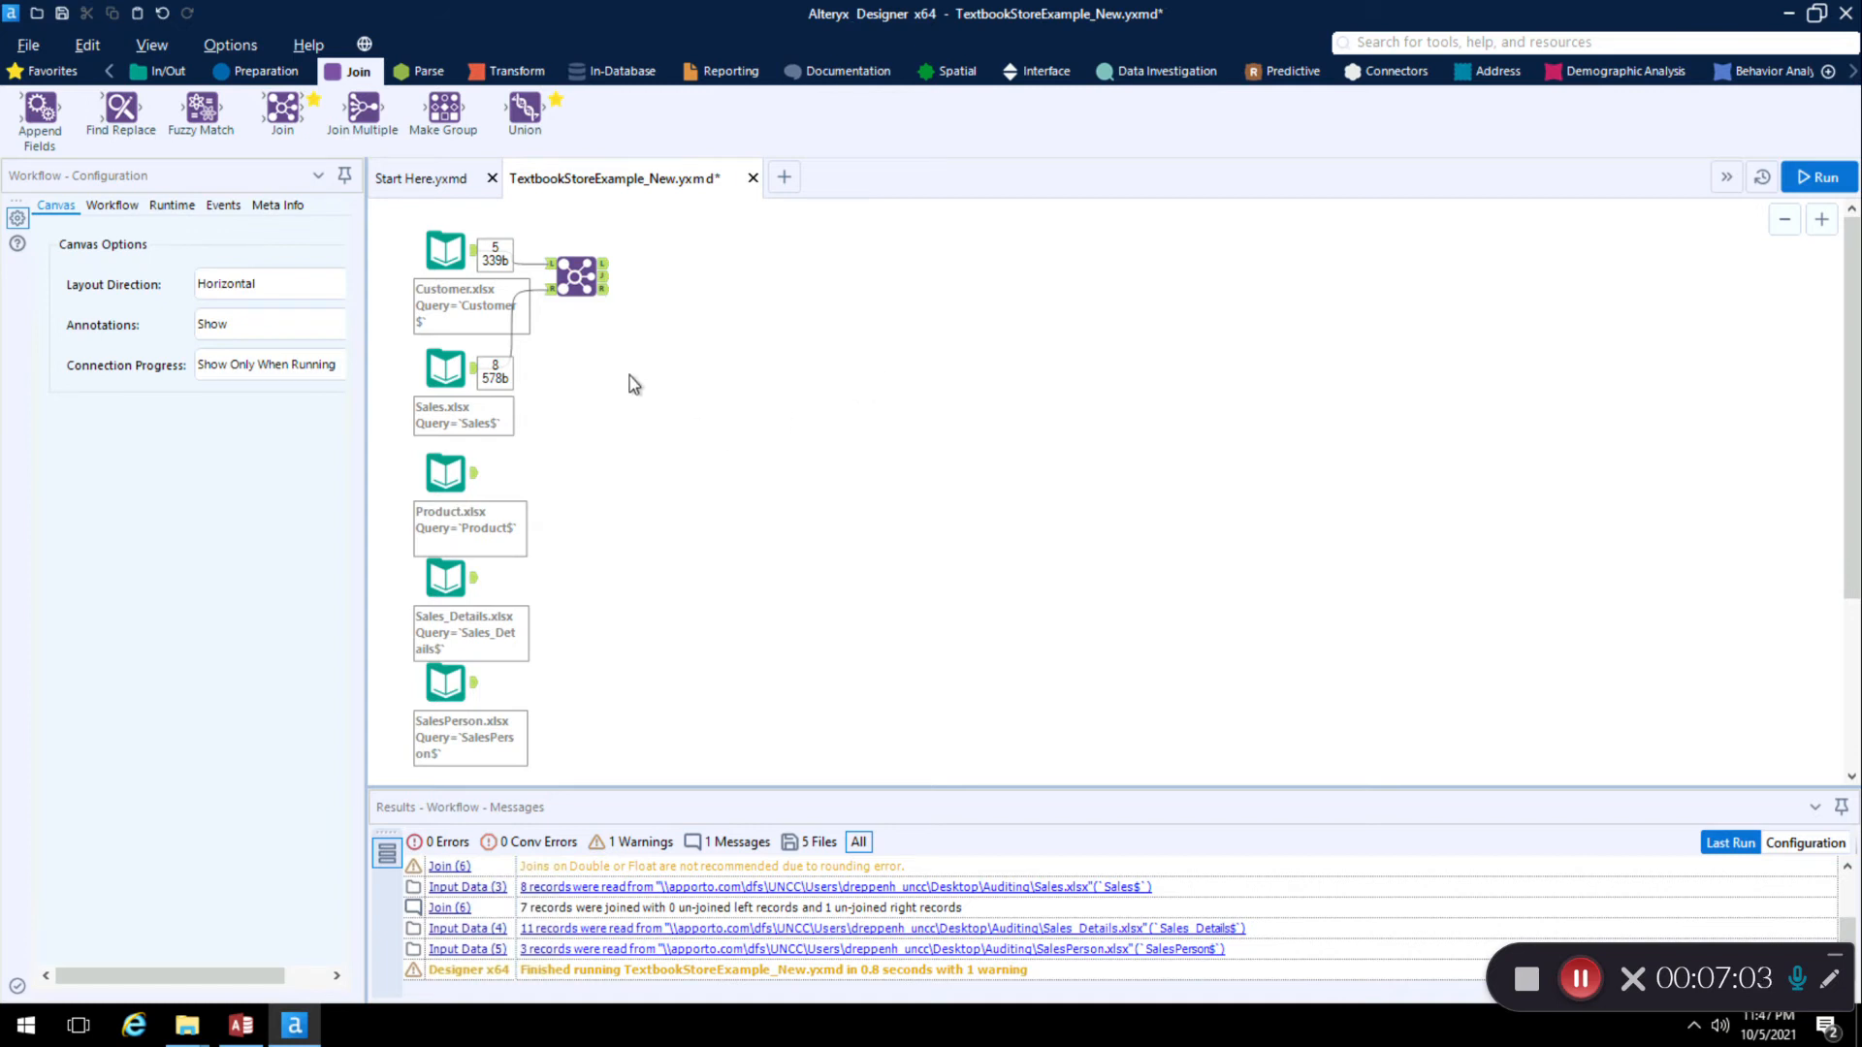
# Step: Add Browse tools to all three outputs of the Customer–Sales join and space them out in a column beside it
pyautogui.rightClick(577, 279)
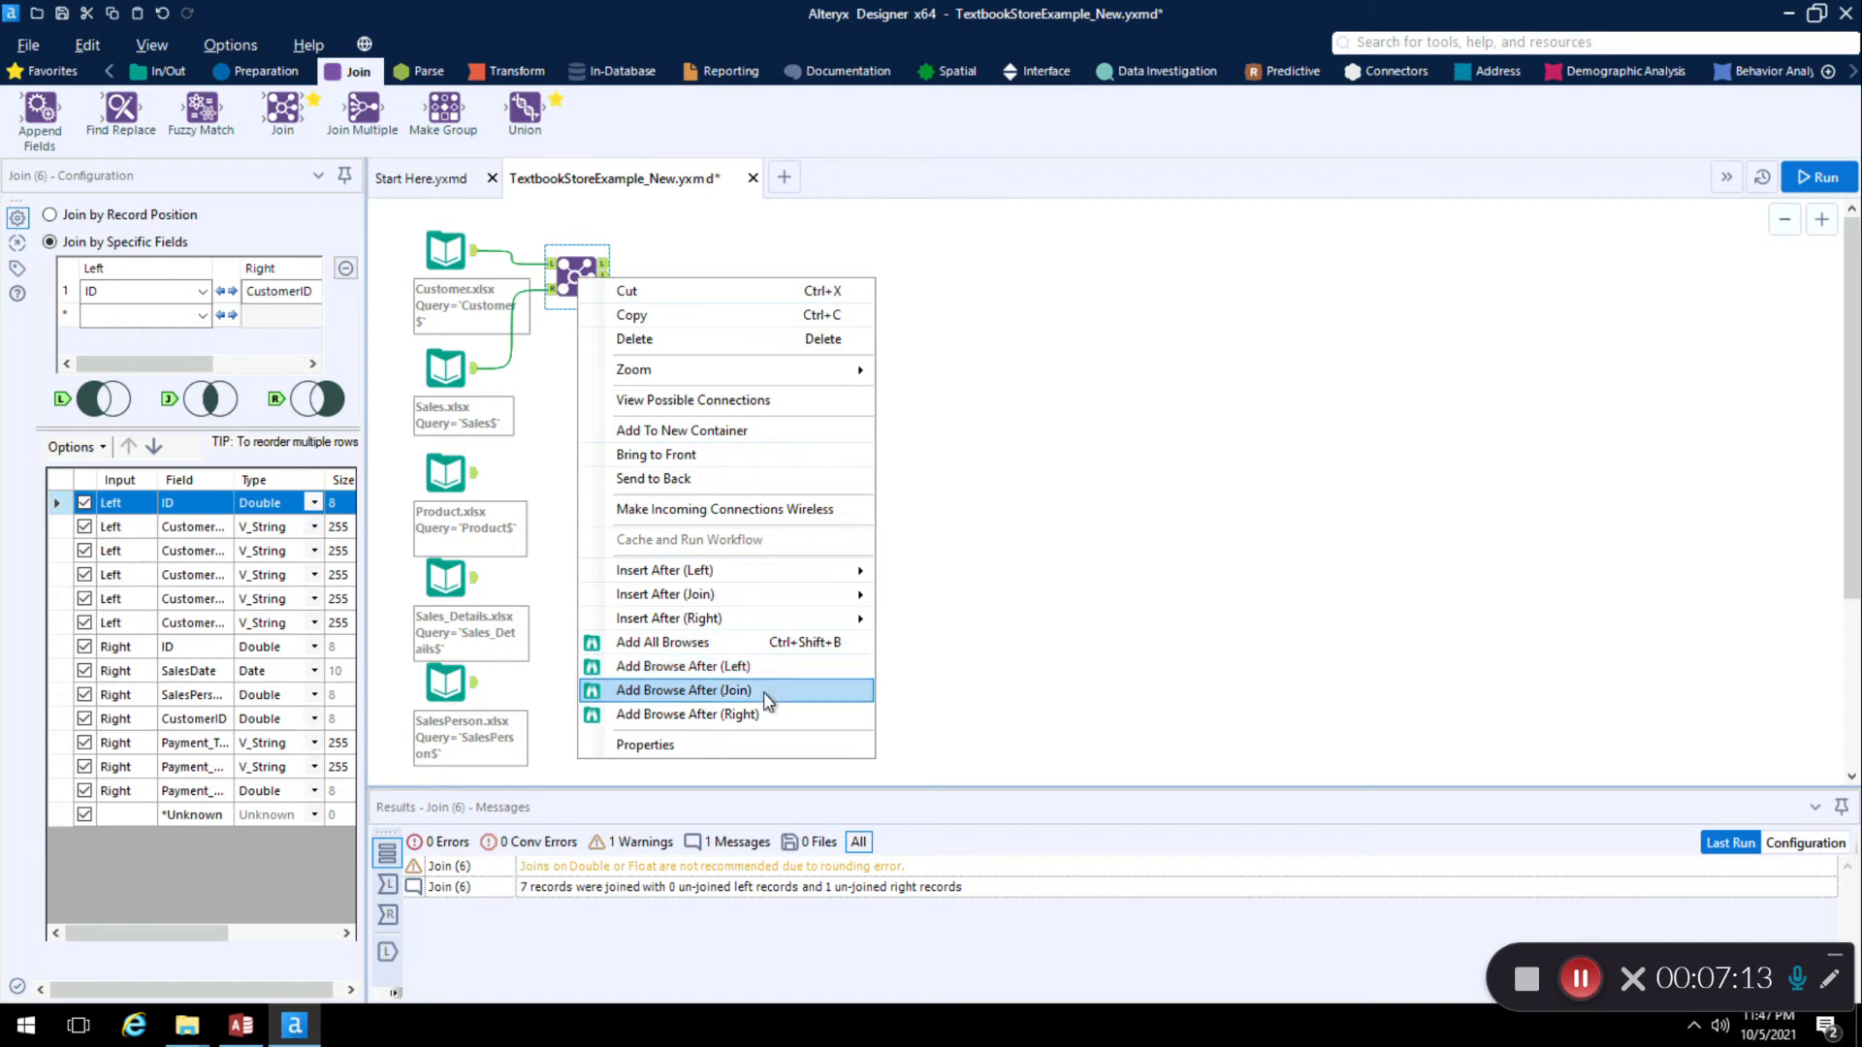
pyautogui.click(705, 645)
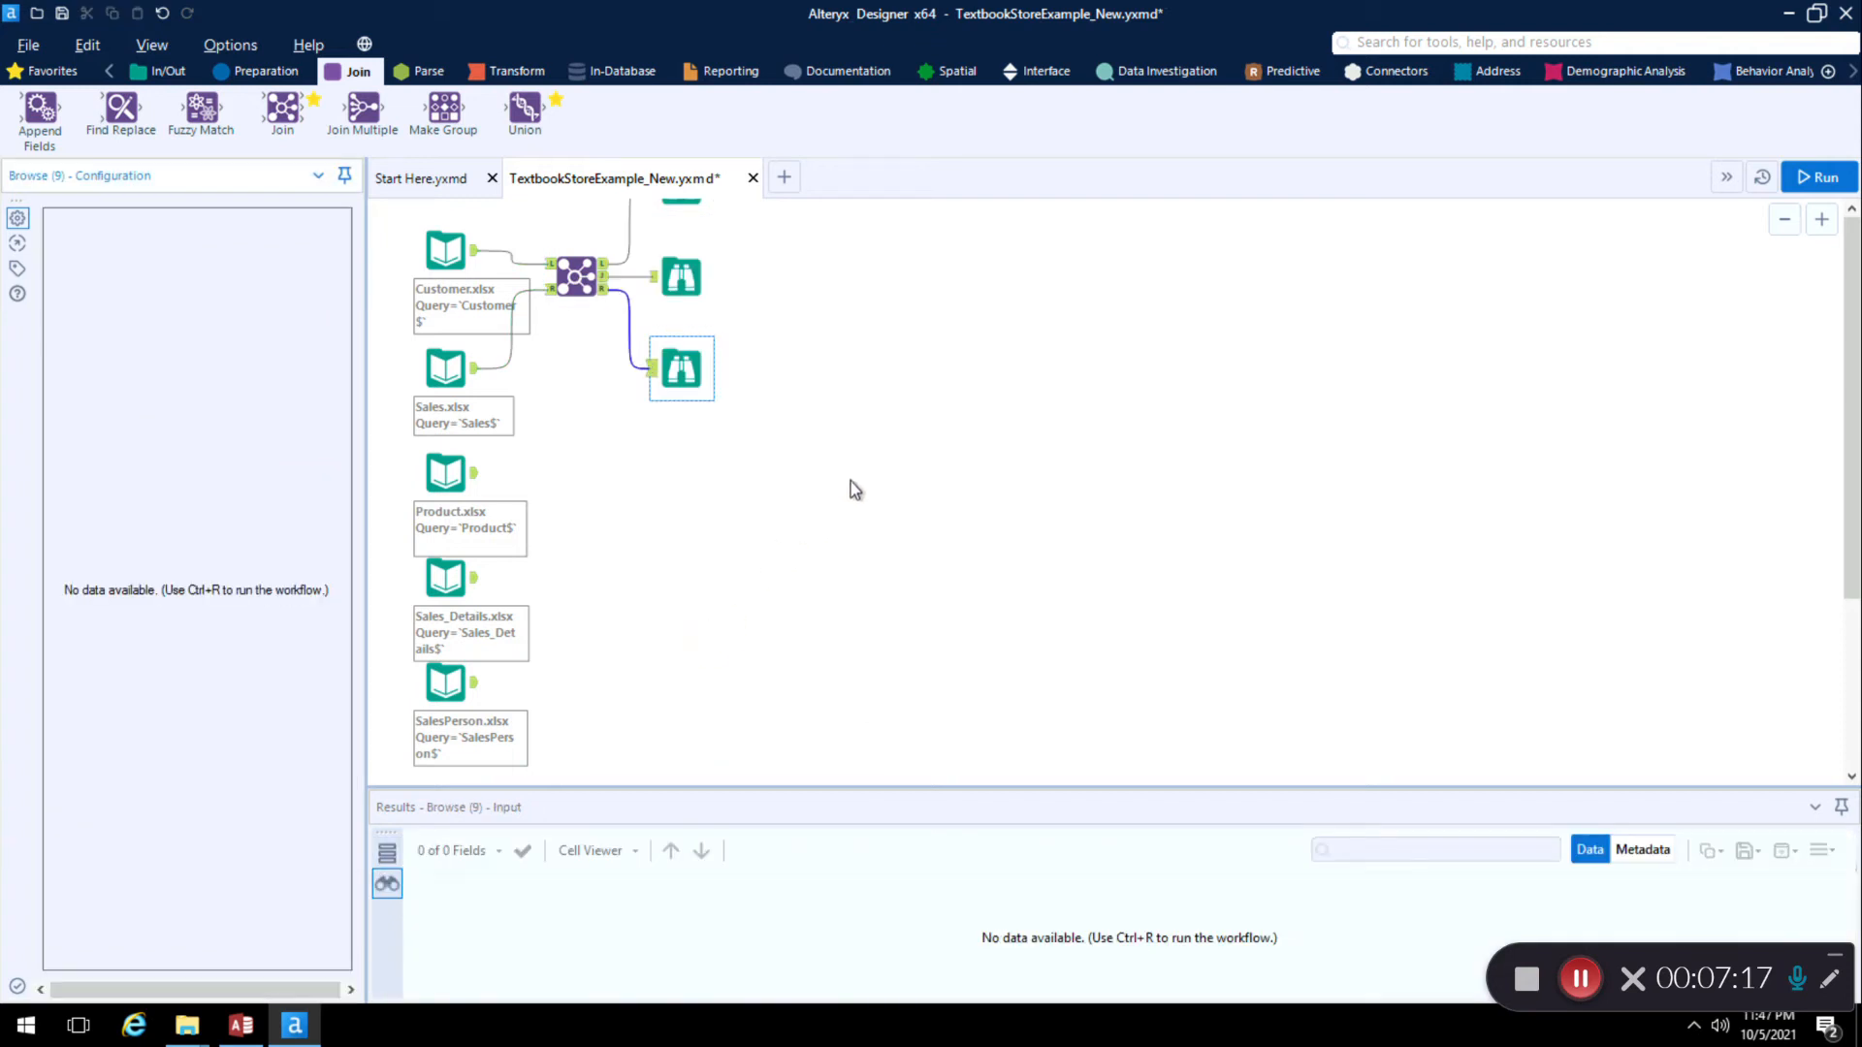
pyautogui.moveTo(681, 198); pyautogui.dragTo(694, 291)
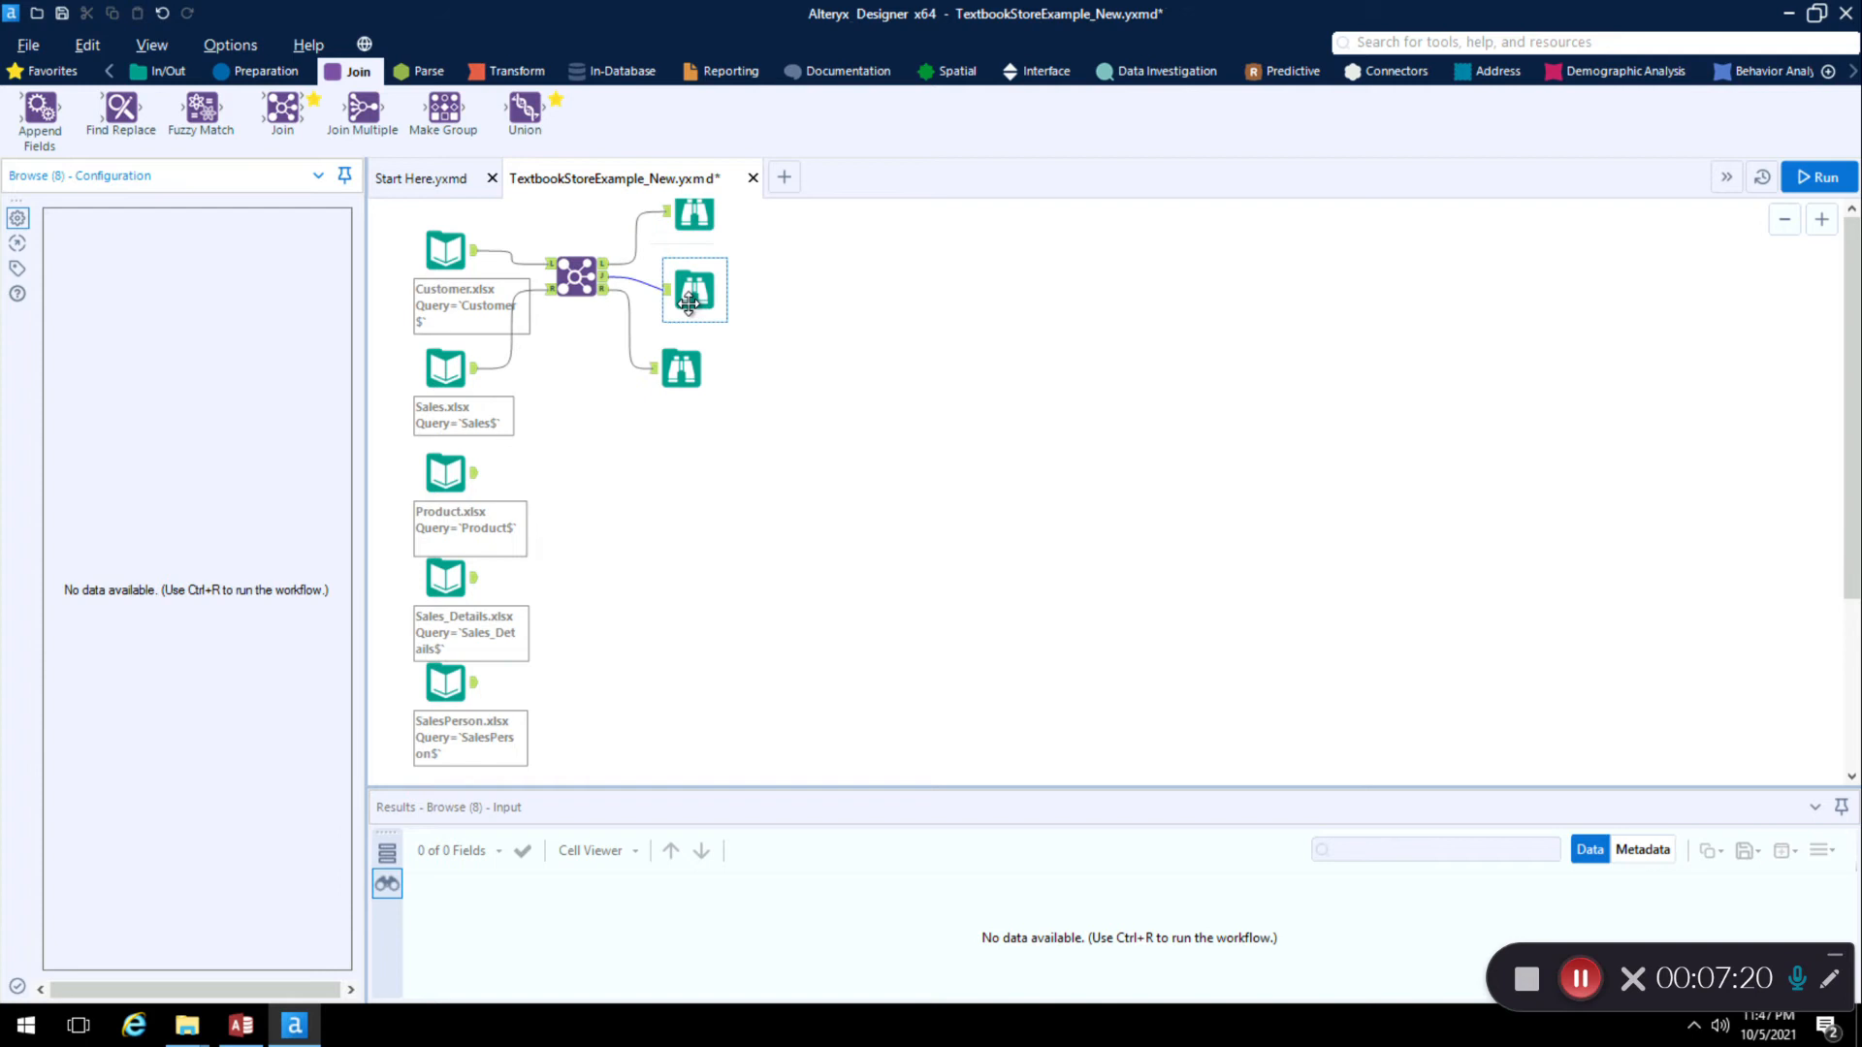
pyautogui.moveTo(692, 375); pyautogui.dragTo(705, 375)
pyautogui.click(694, 237)
pyautogui.moveTo(694, 237); pyautogui.dragTo(695, 249)
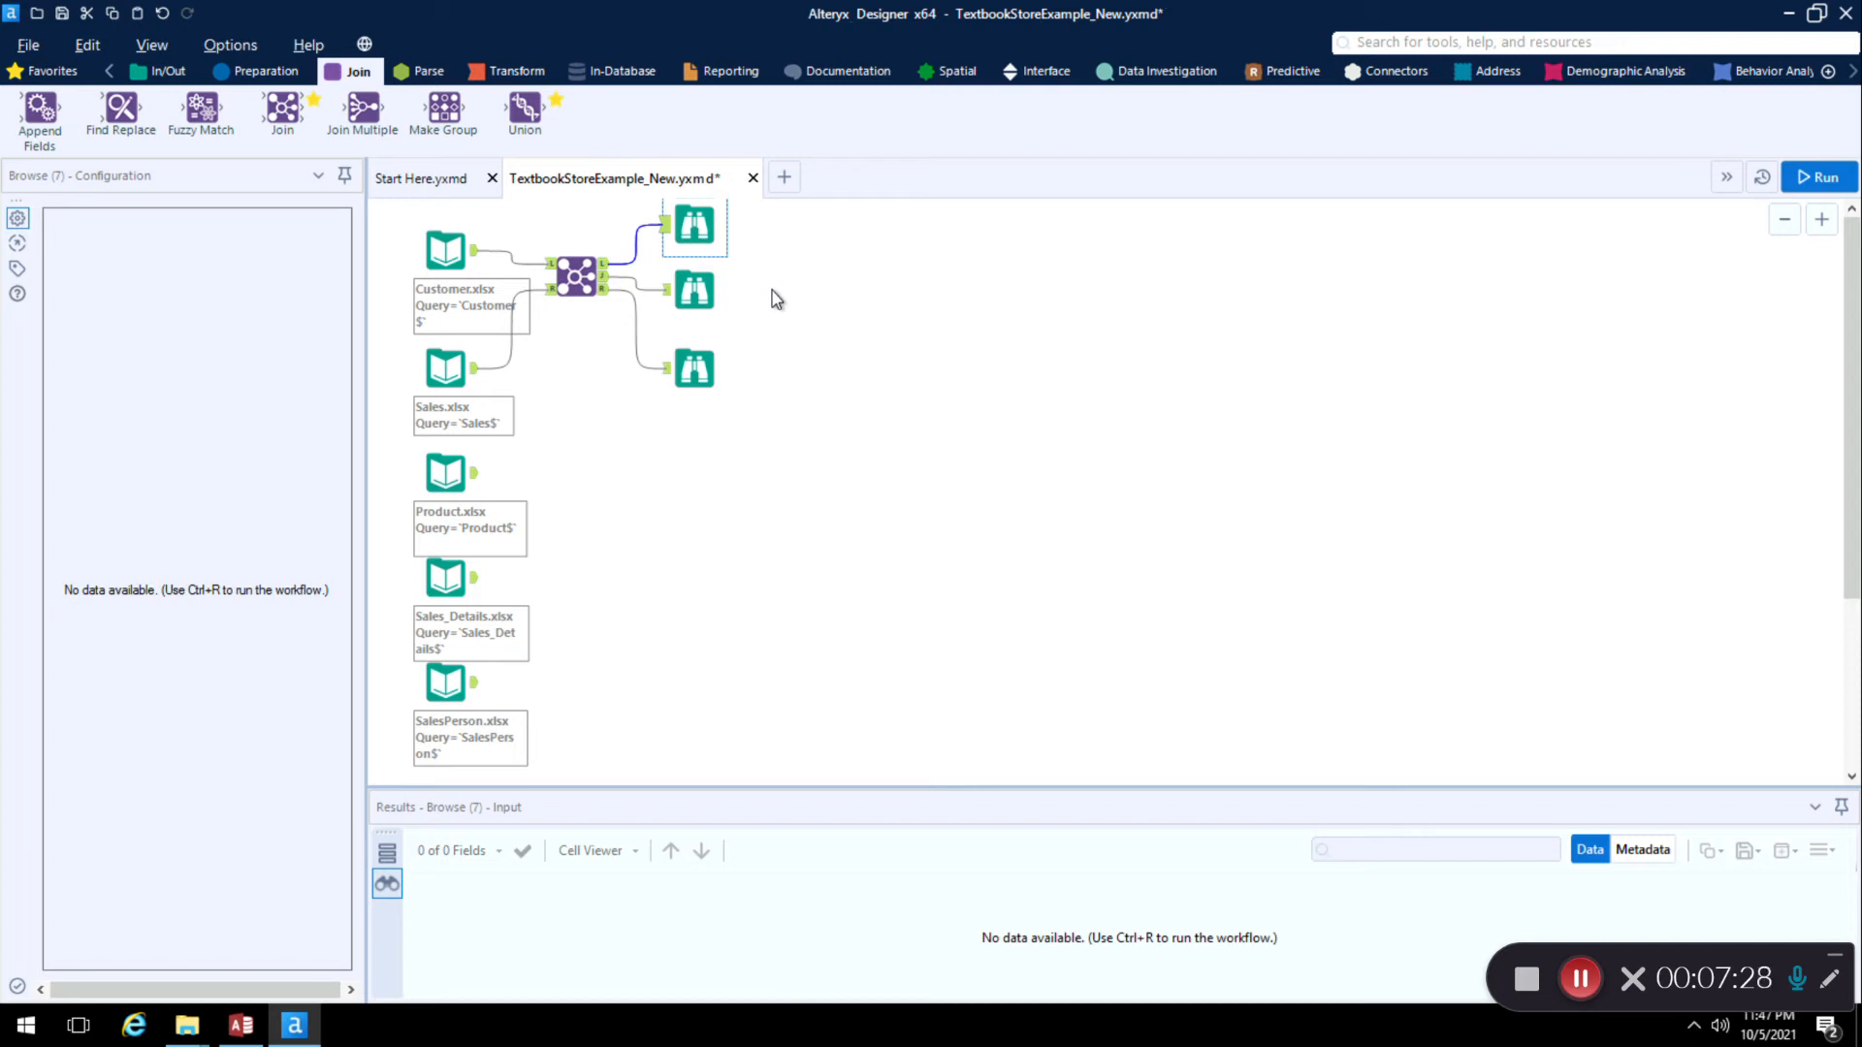
# Step: Run the workflow and view the unmatched customer records in the Browse on the join's left output
pyautogui.click(1817, 176)
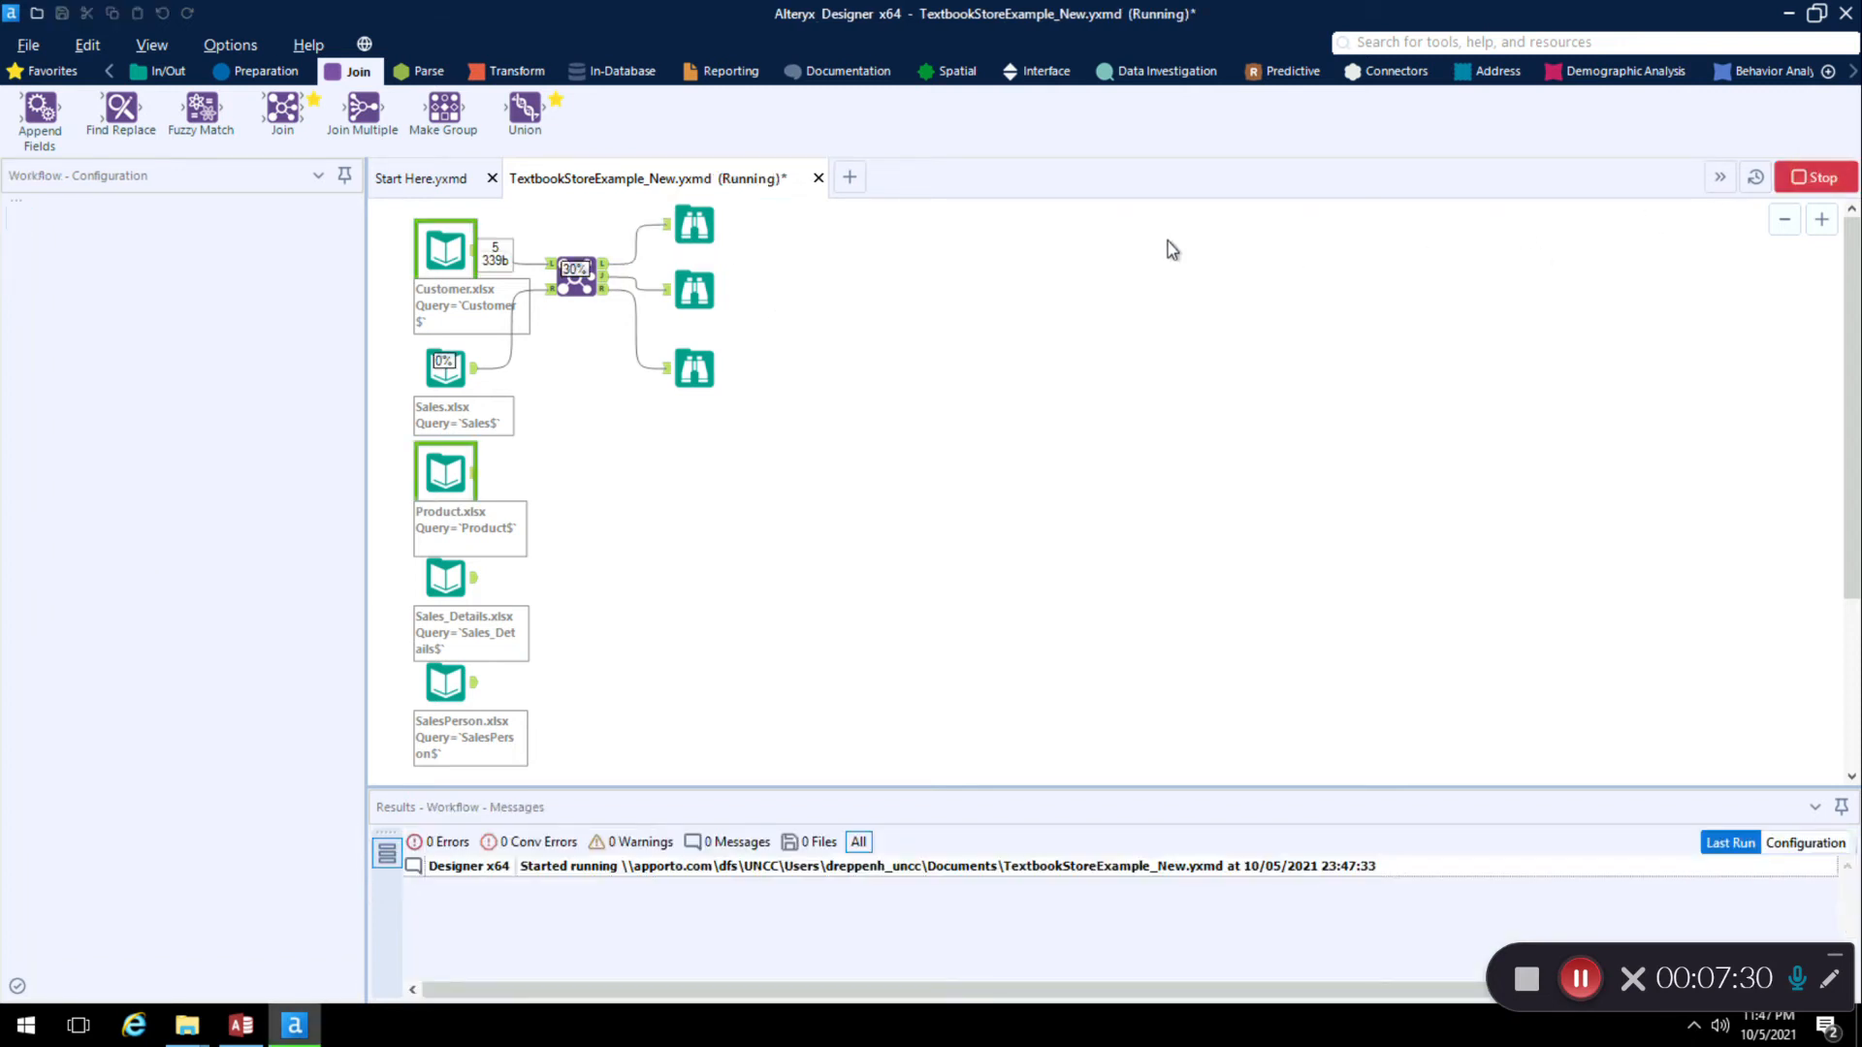
pyautogui.click(701, 227)
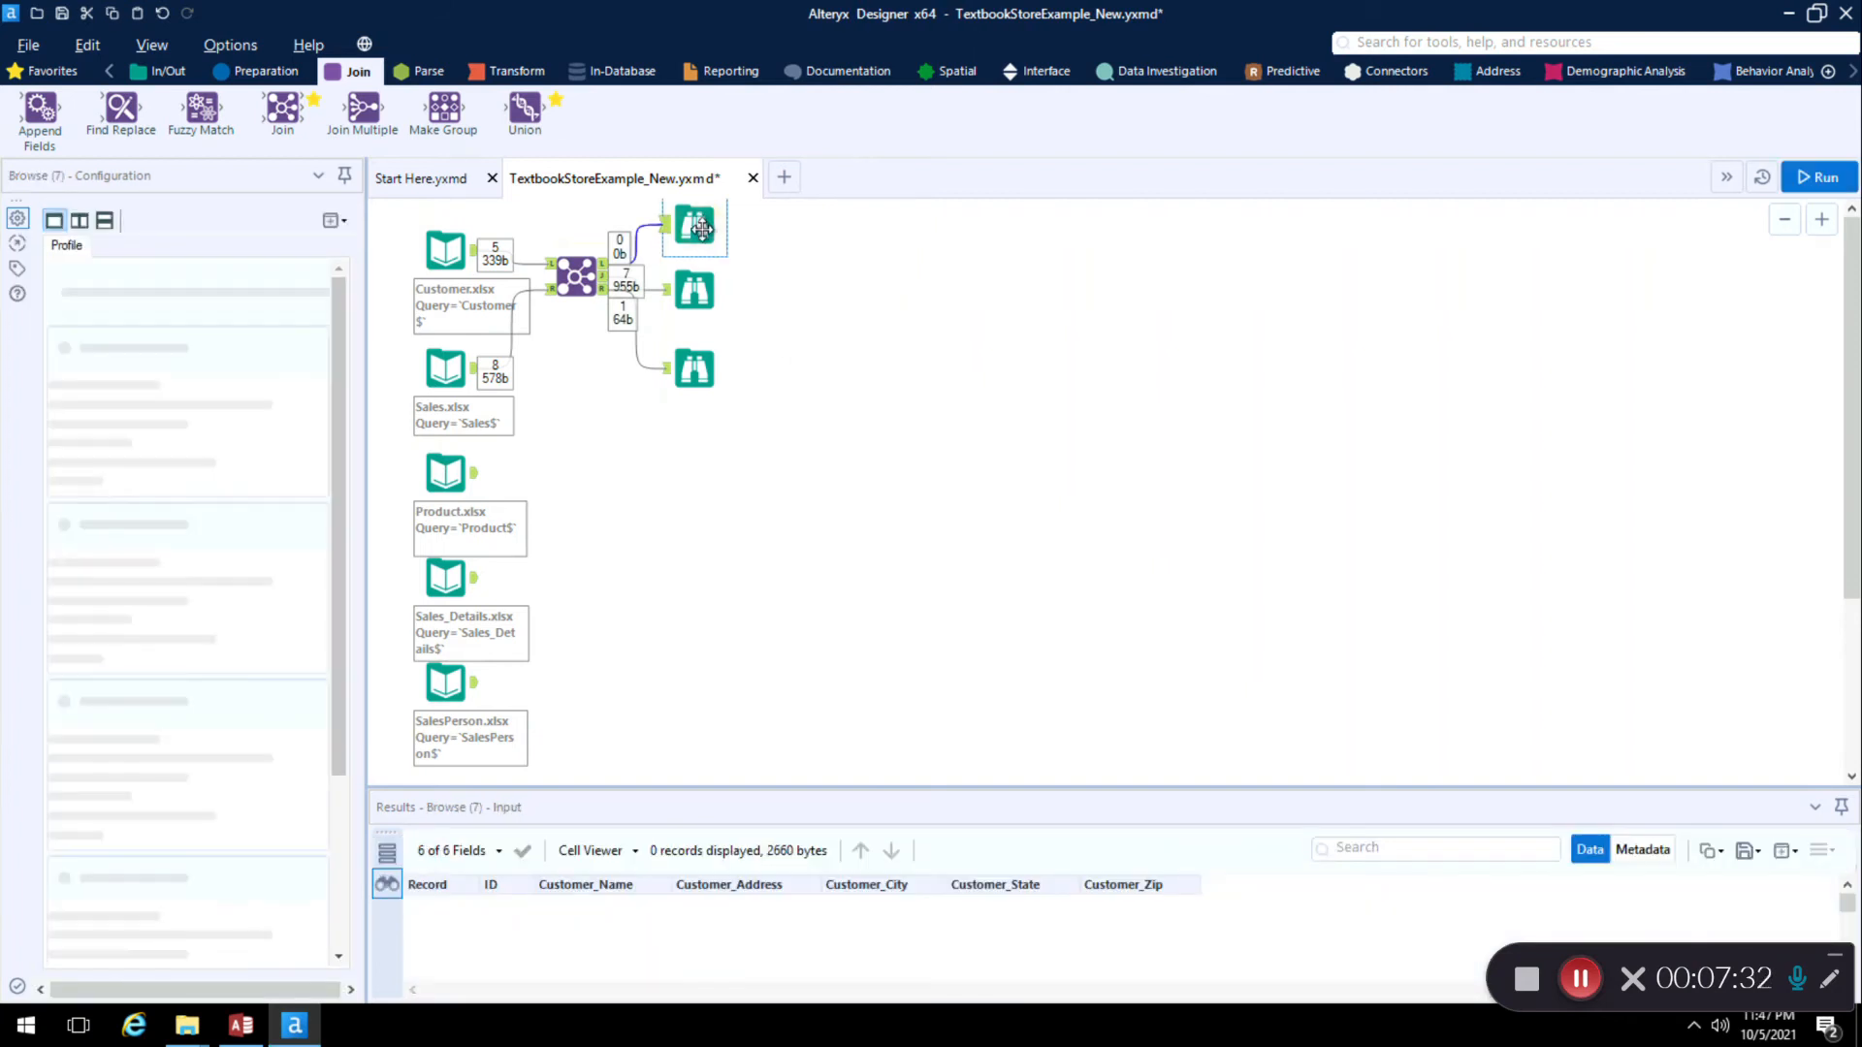
pyautogui.click(687, 281)
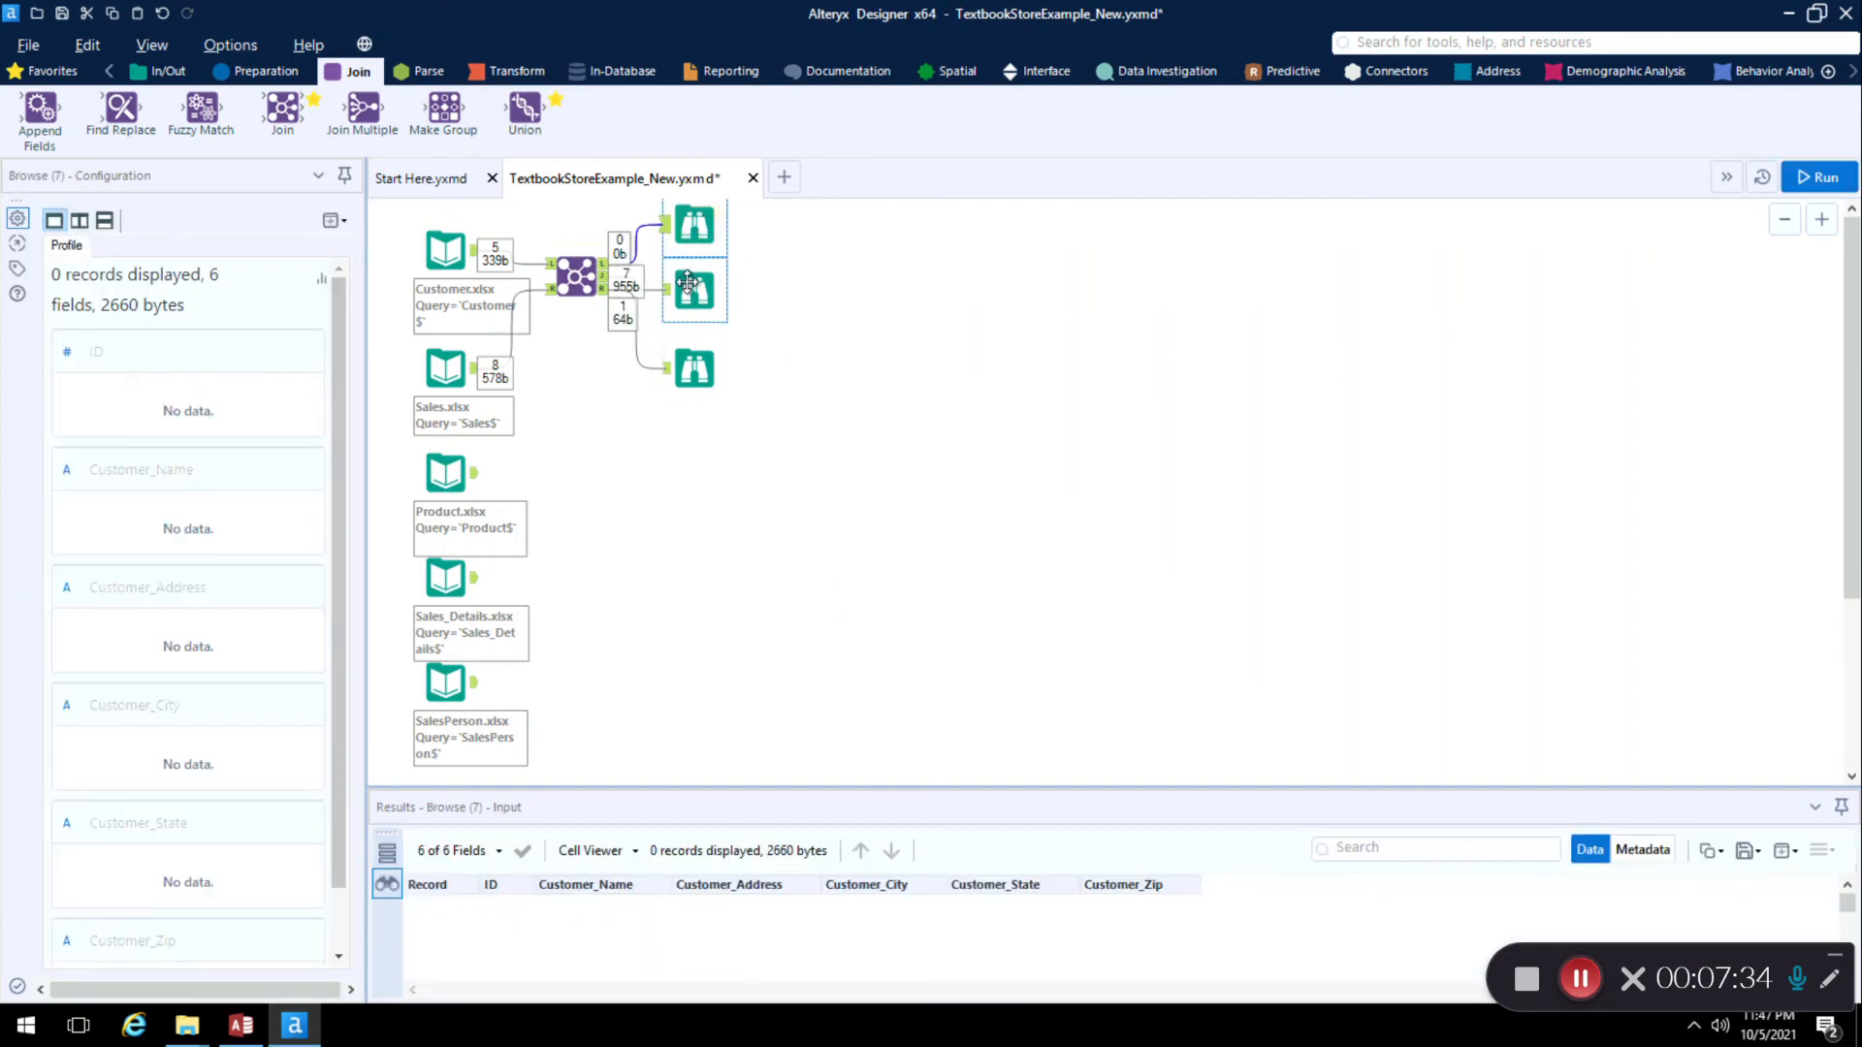
pyautogui.click(787, 388)
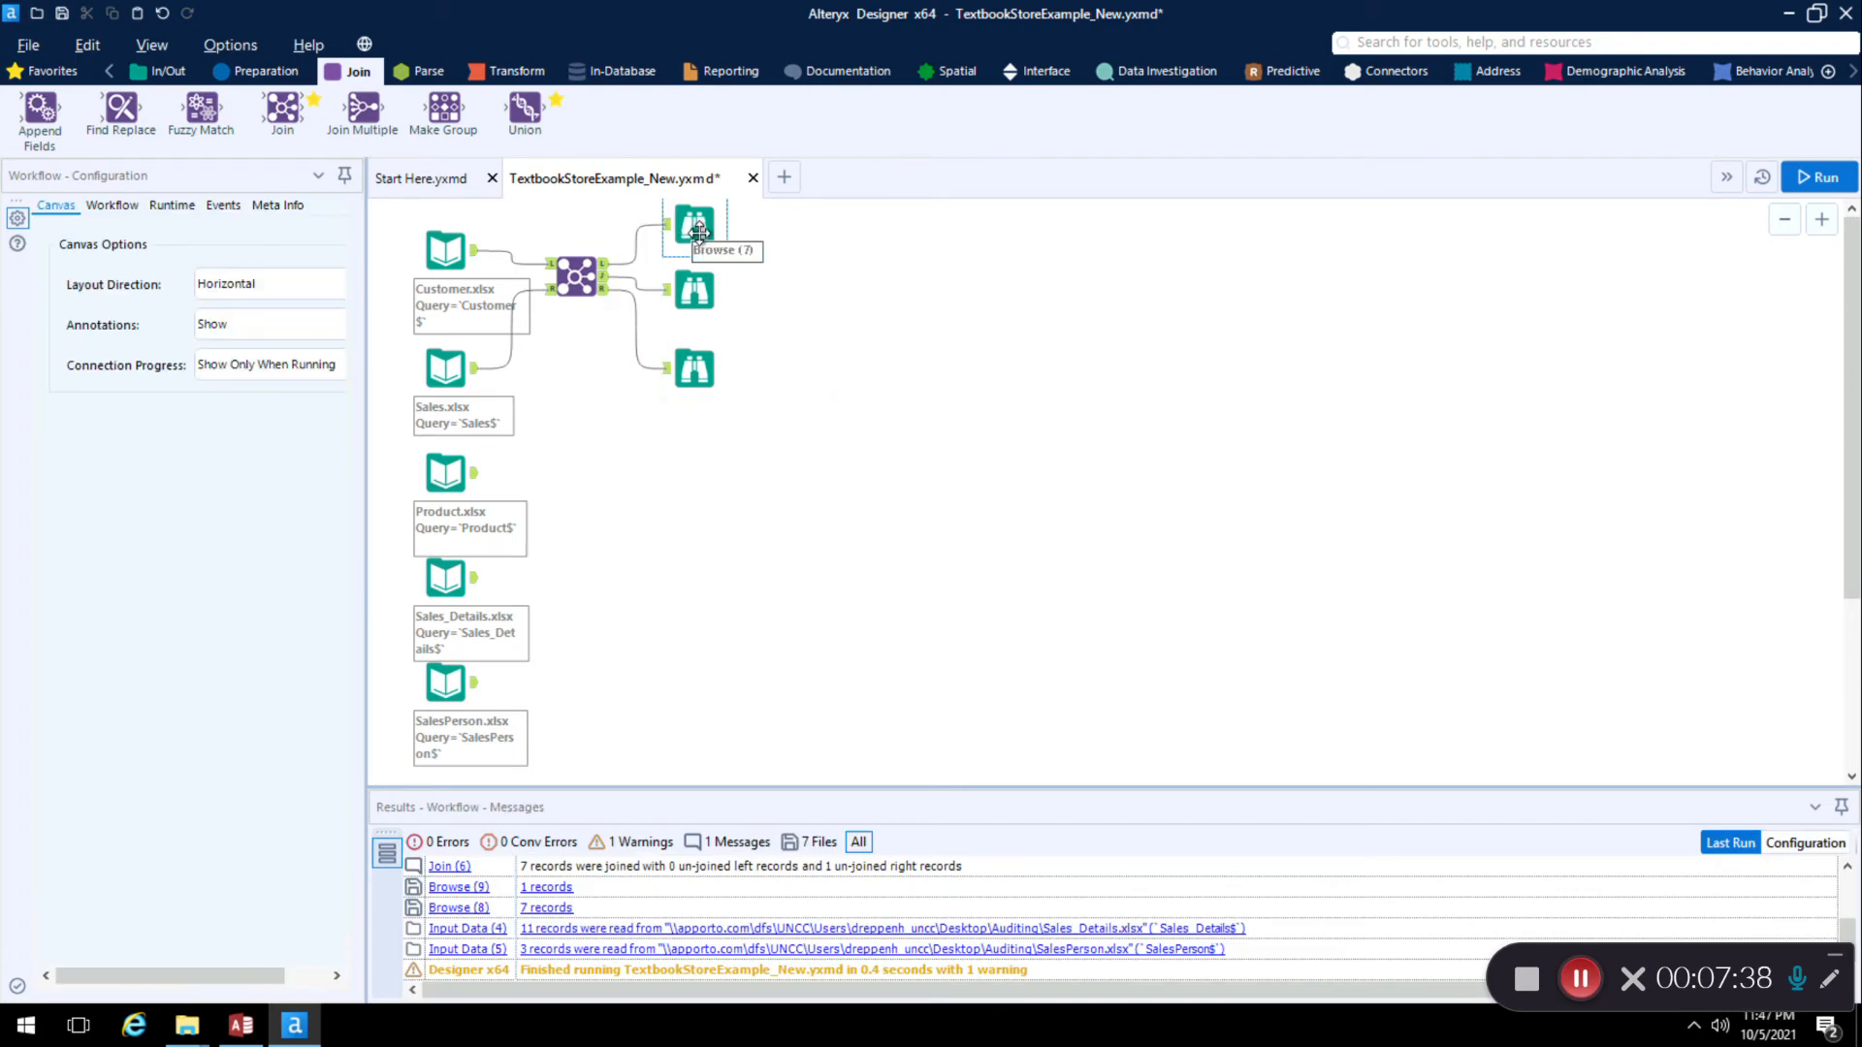
pyautogui.click(699, 233)
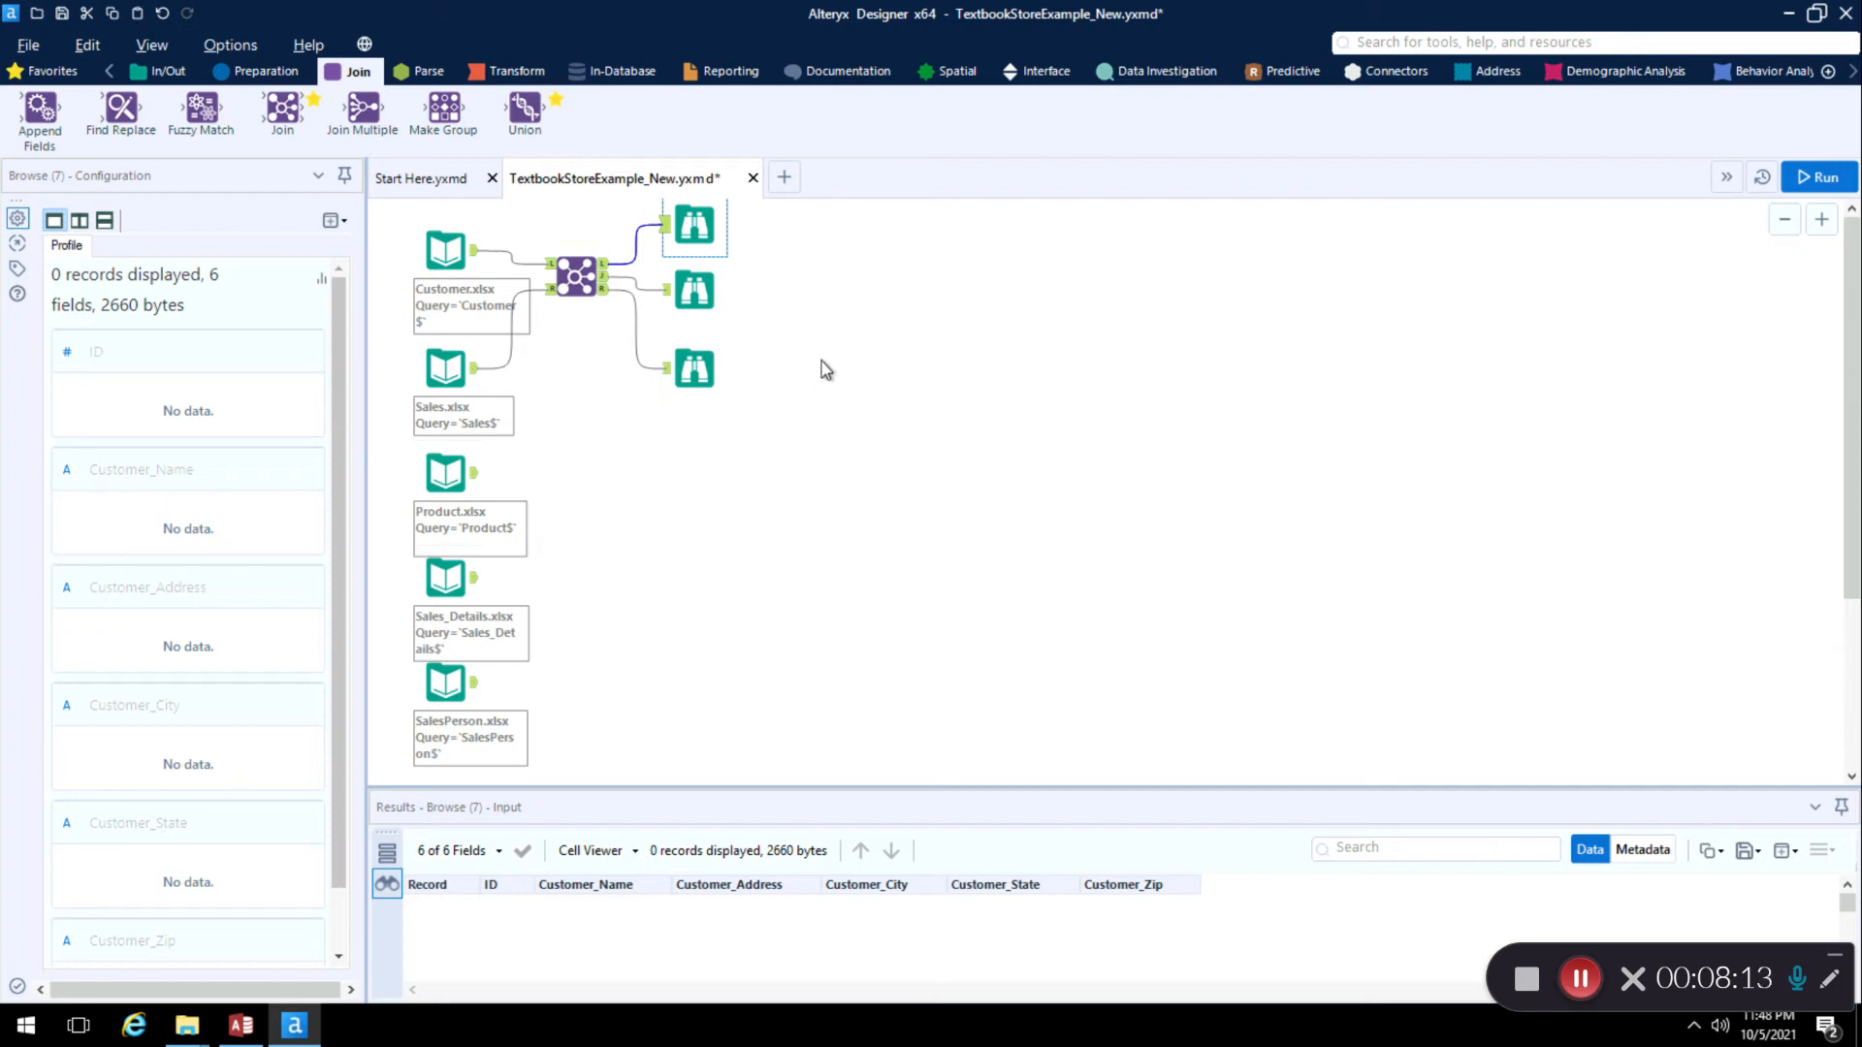
# Step: Examine the matched Customer–Sales records in an enlarged results area, plus the sales records that have no matching customer
pyautogui.click(704, 308)
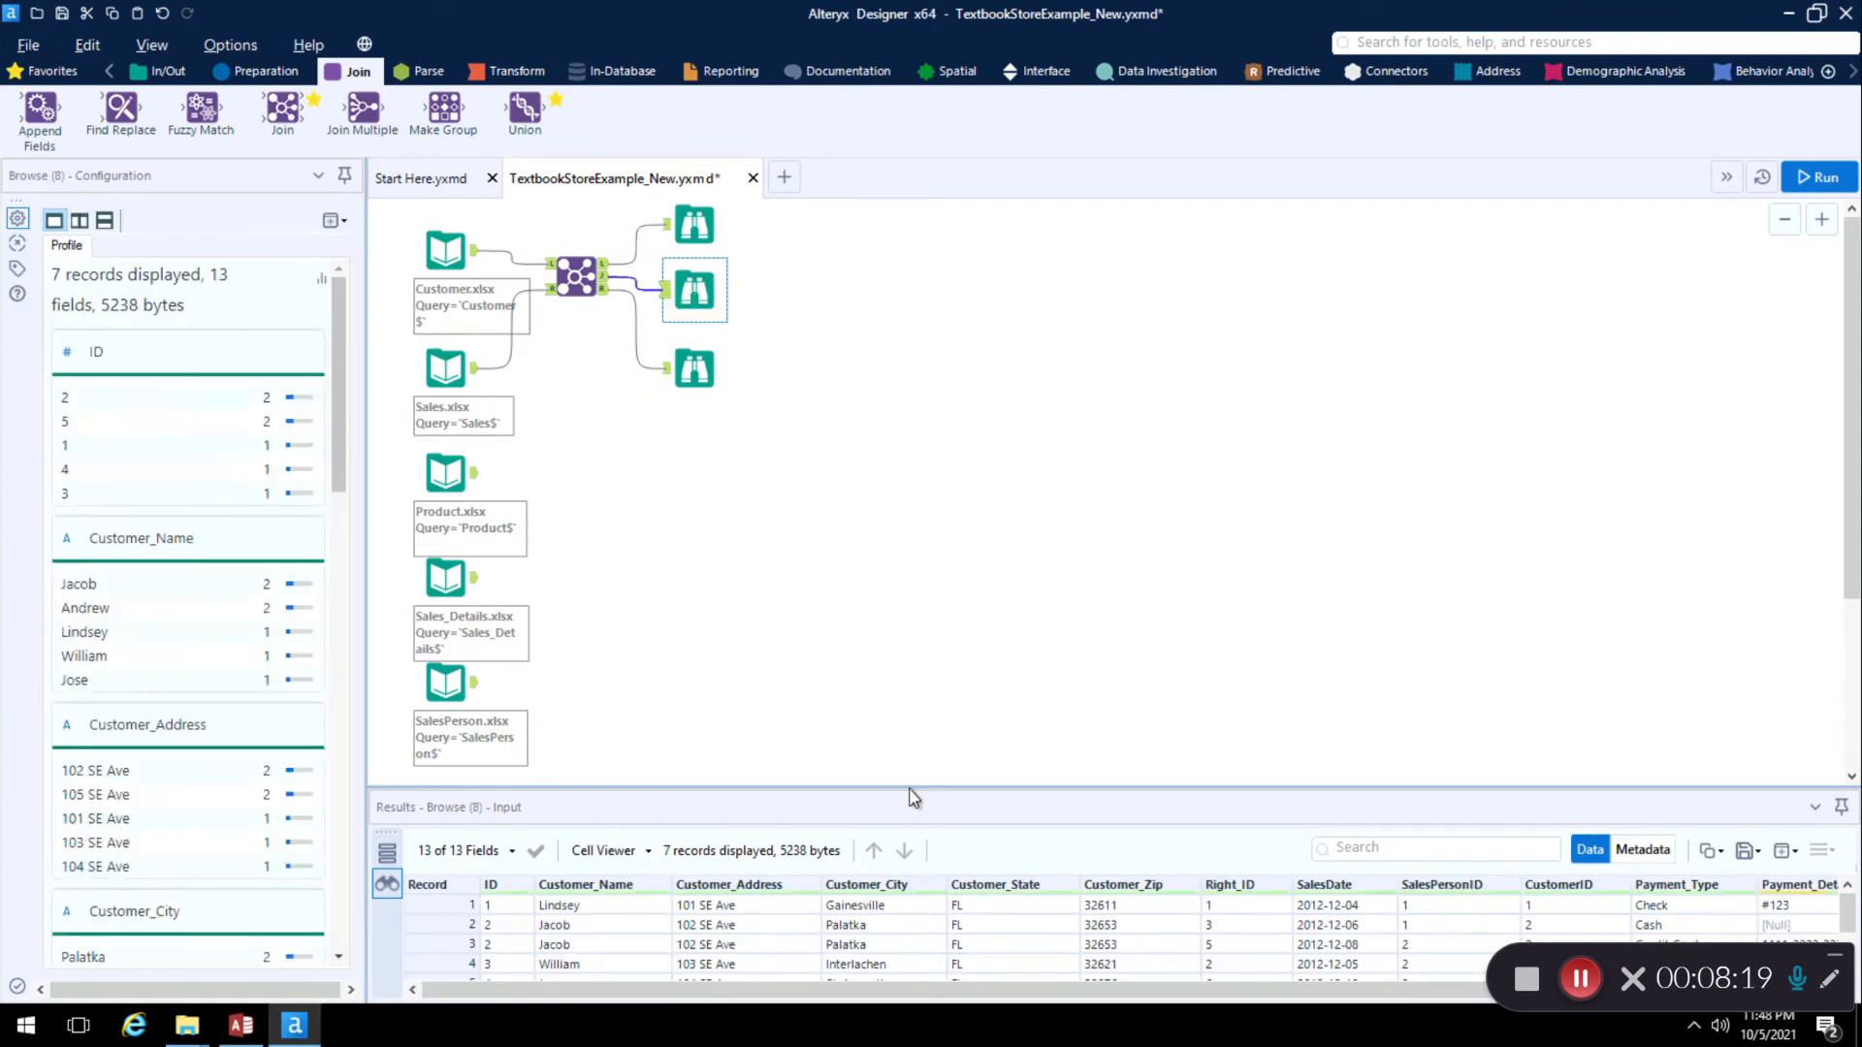
pyautogui.moveTo(893, 787); pyautogui.dragTo(893, 712)
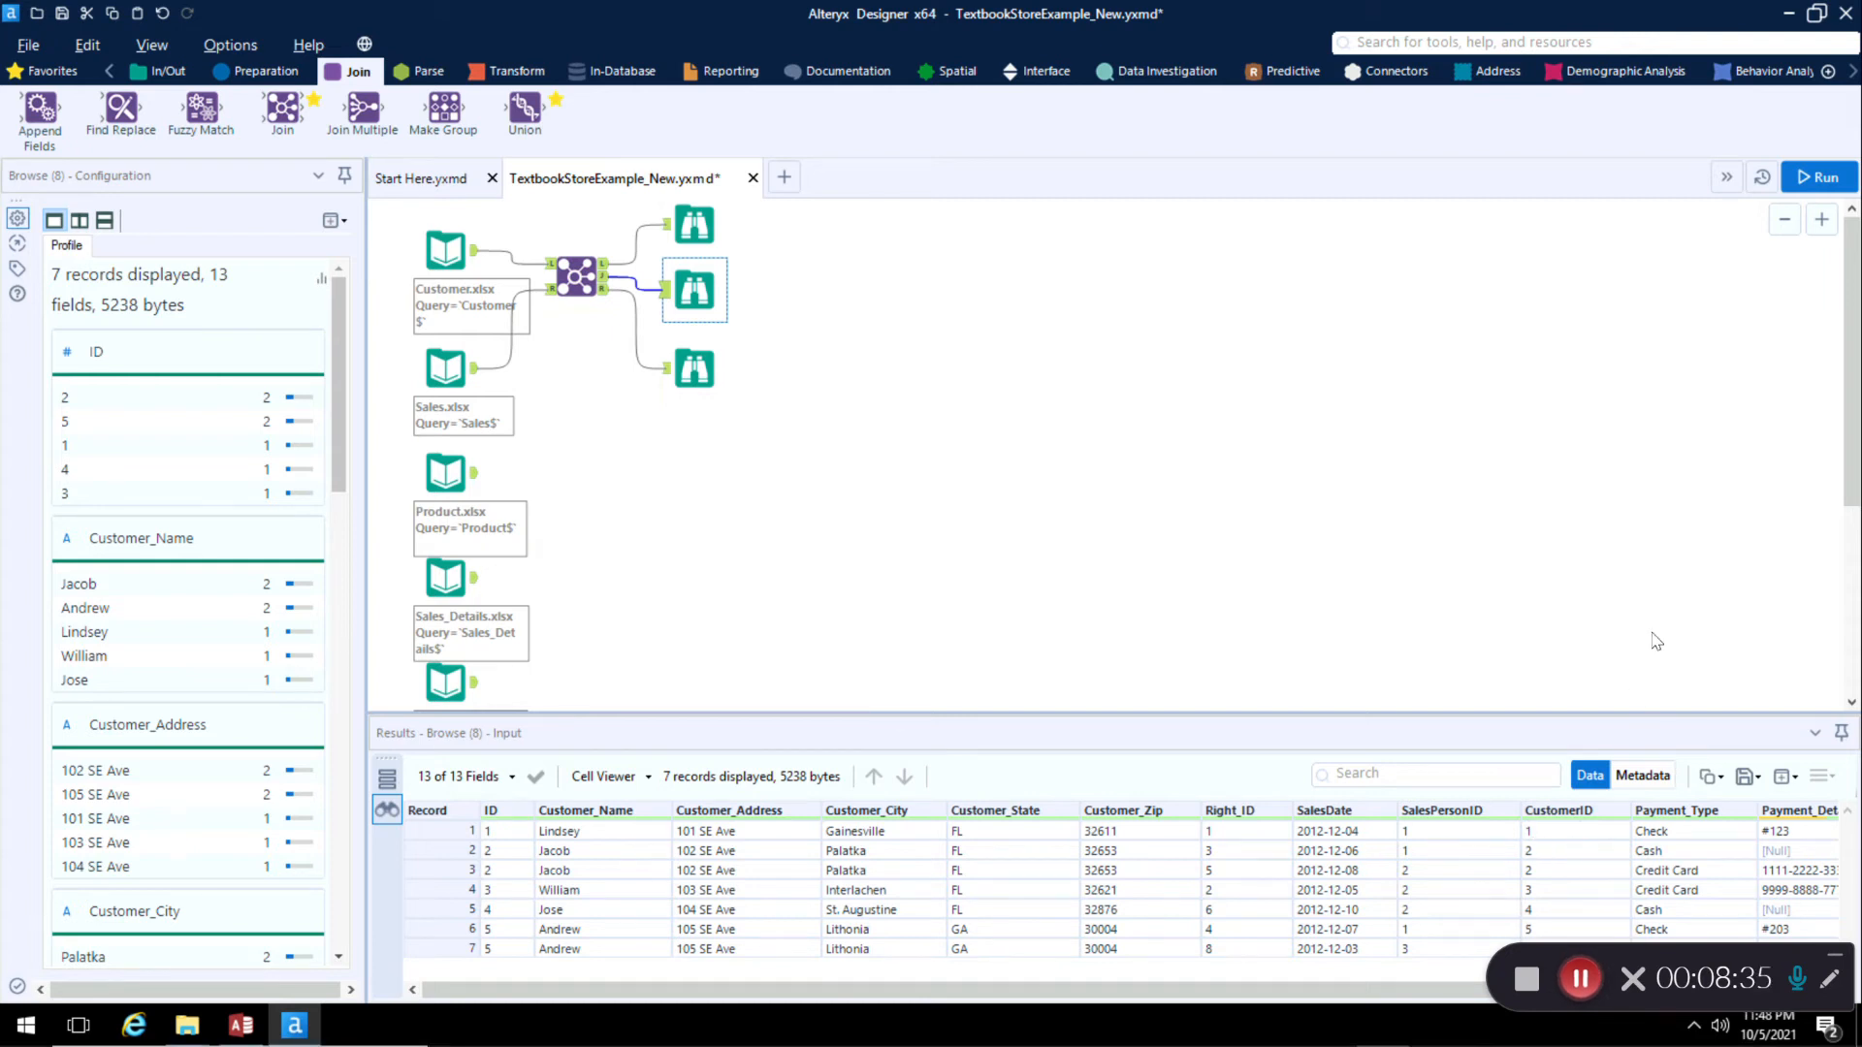
pyautogui.moveTo(1682, 962); pyautogui.dragTo(1684, 631)
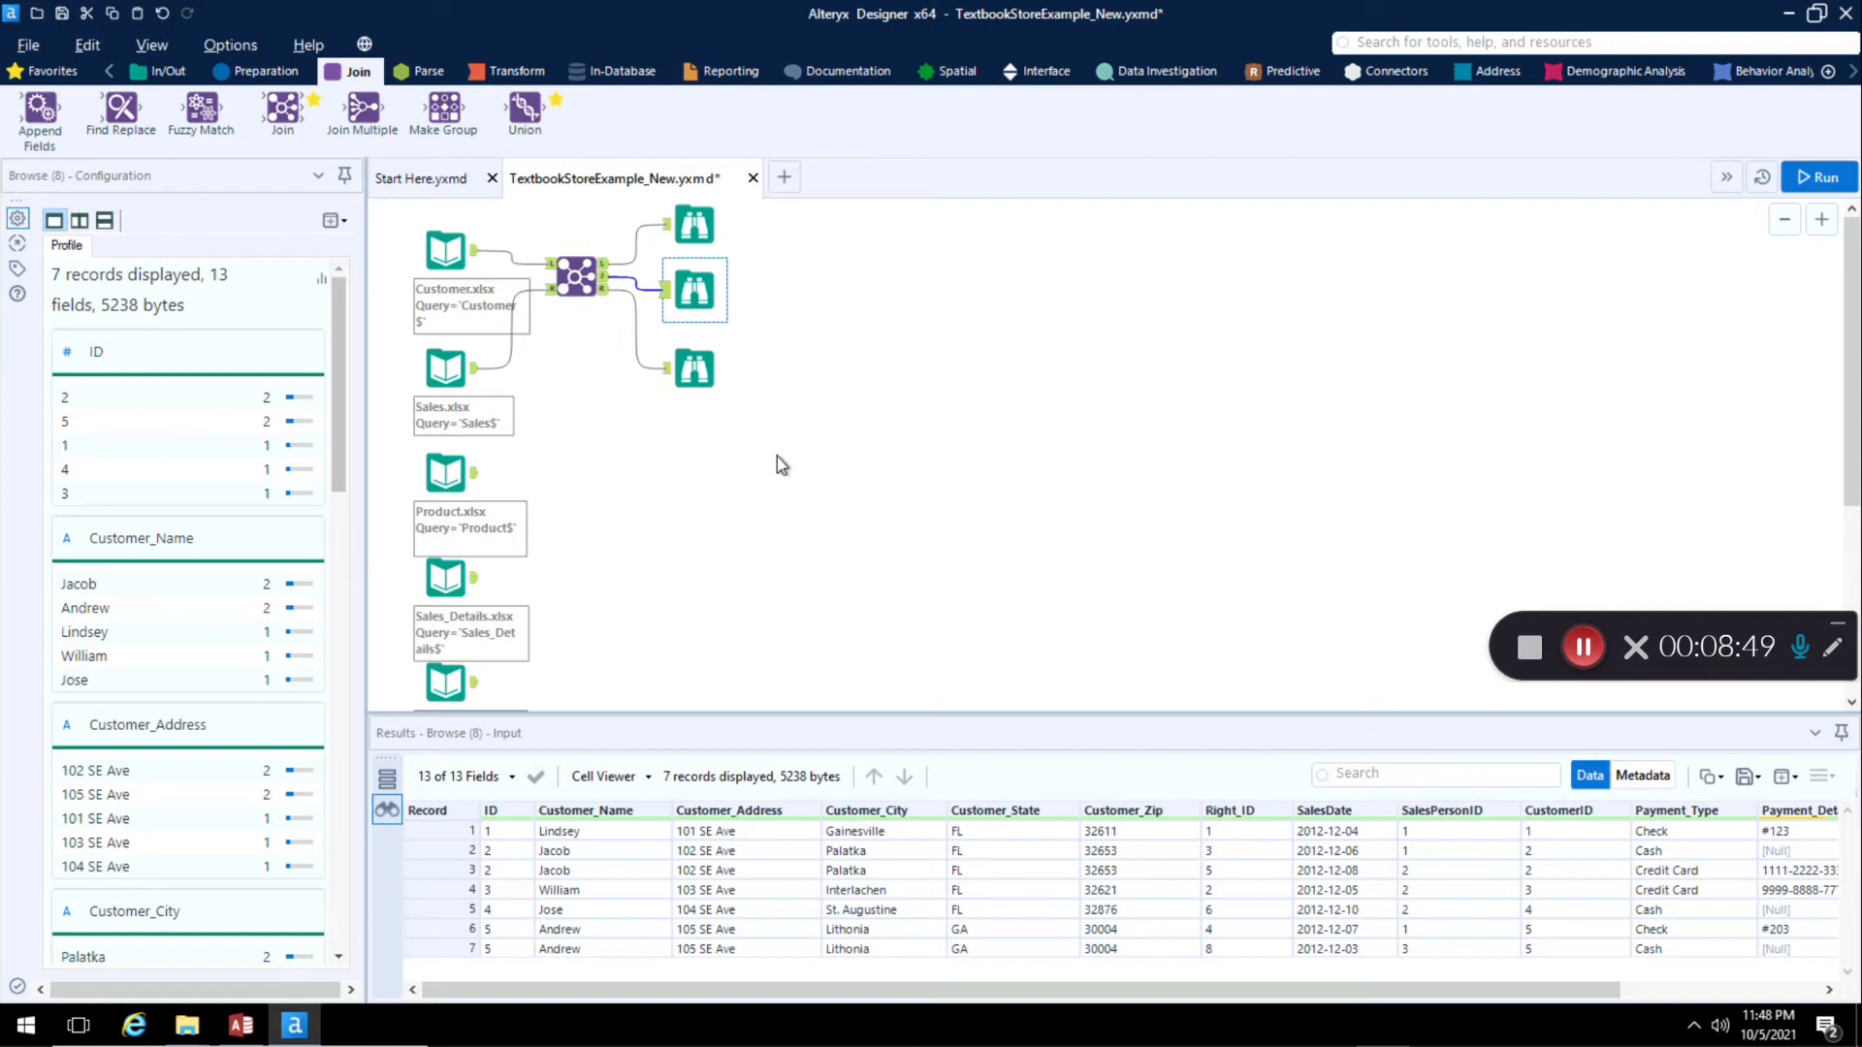
pyautogui.click(703, 380)
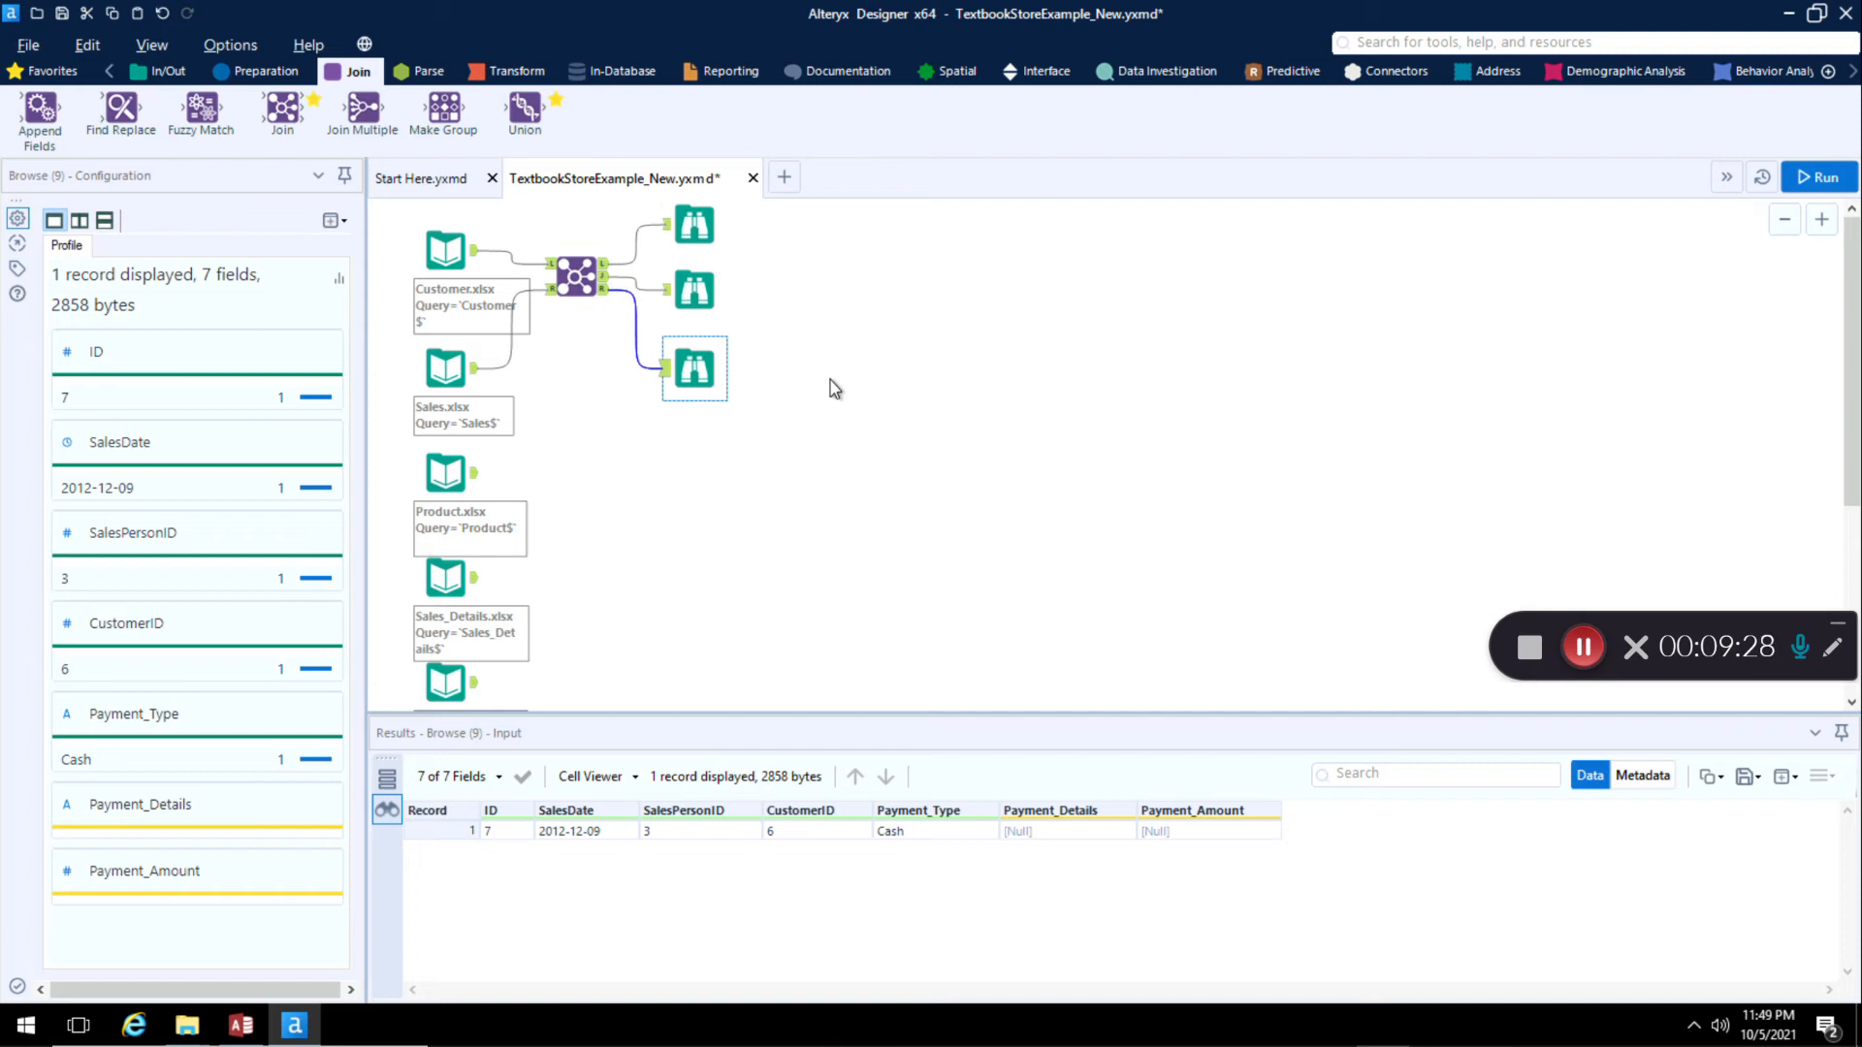
pyautogui.click(454, 595)
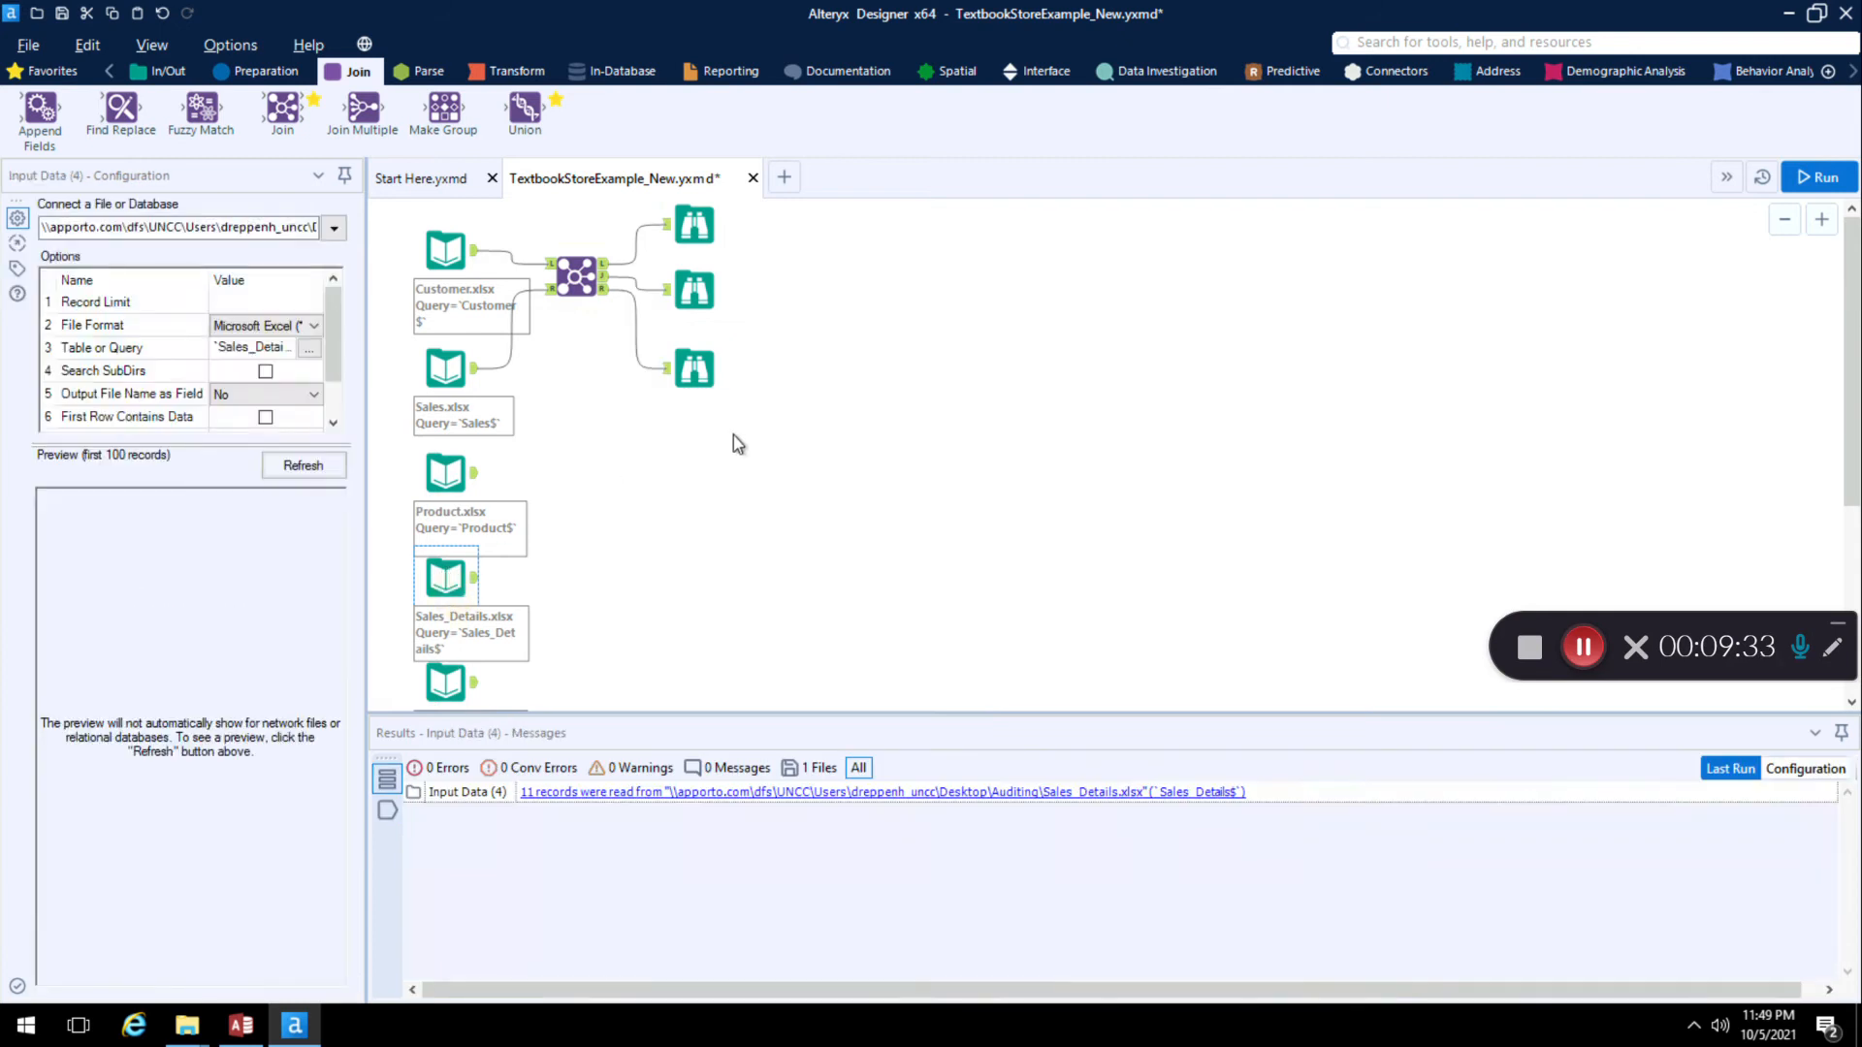
pyautogui.click(694, 376)
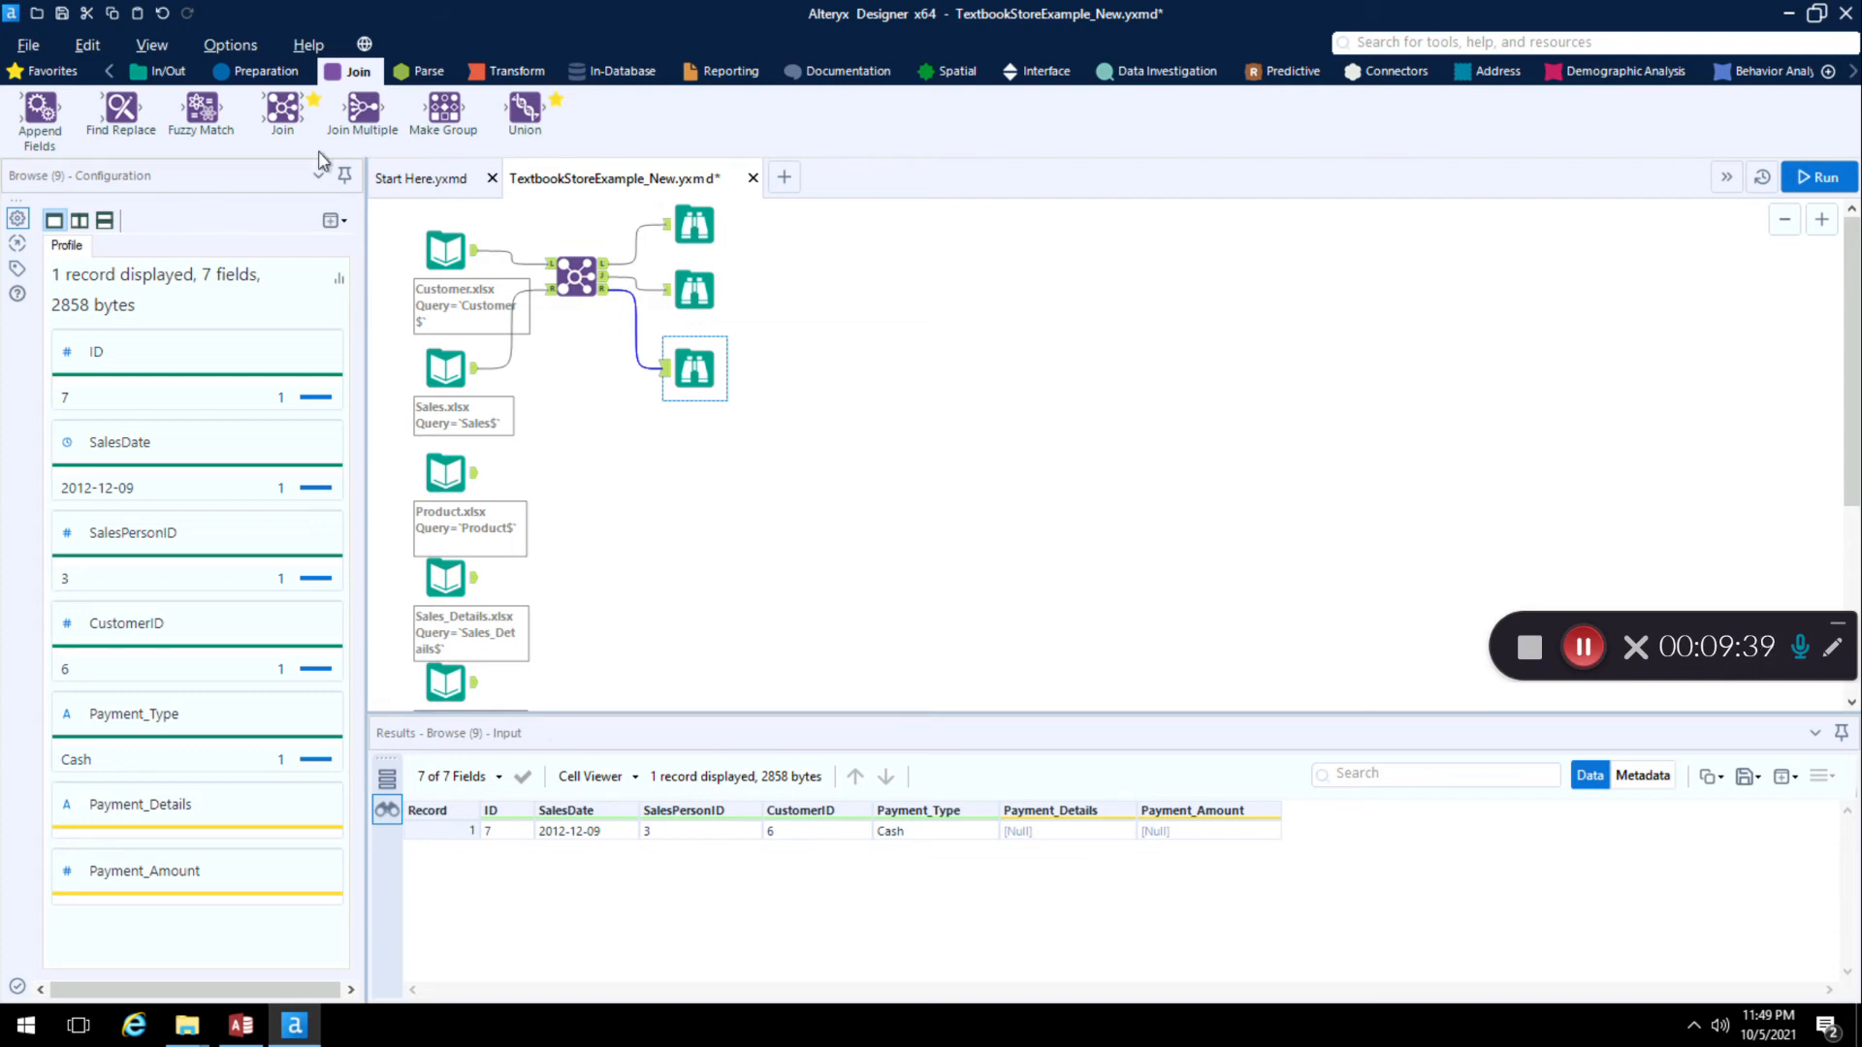
# Step: Add a second Join tool, feeding the first join's unmatched sales into its left input and Sales_Details into its right input
pyautogui.moveTo(282, 109); pyautogui.dragTo(837, 381)
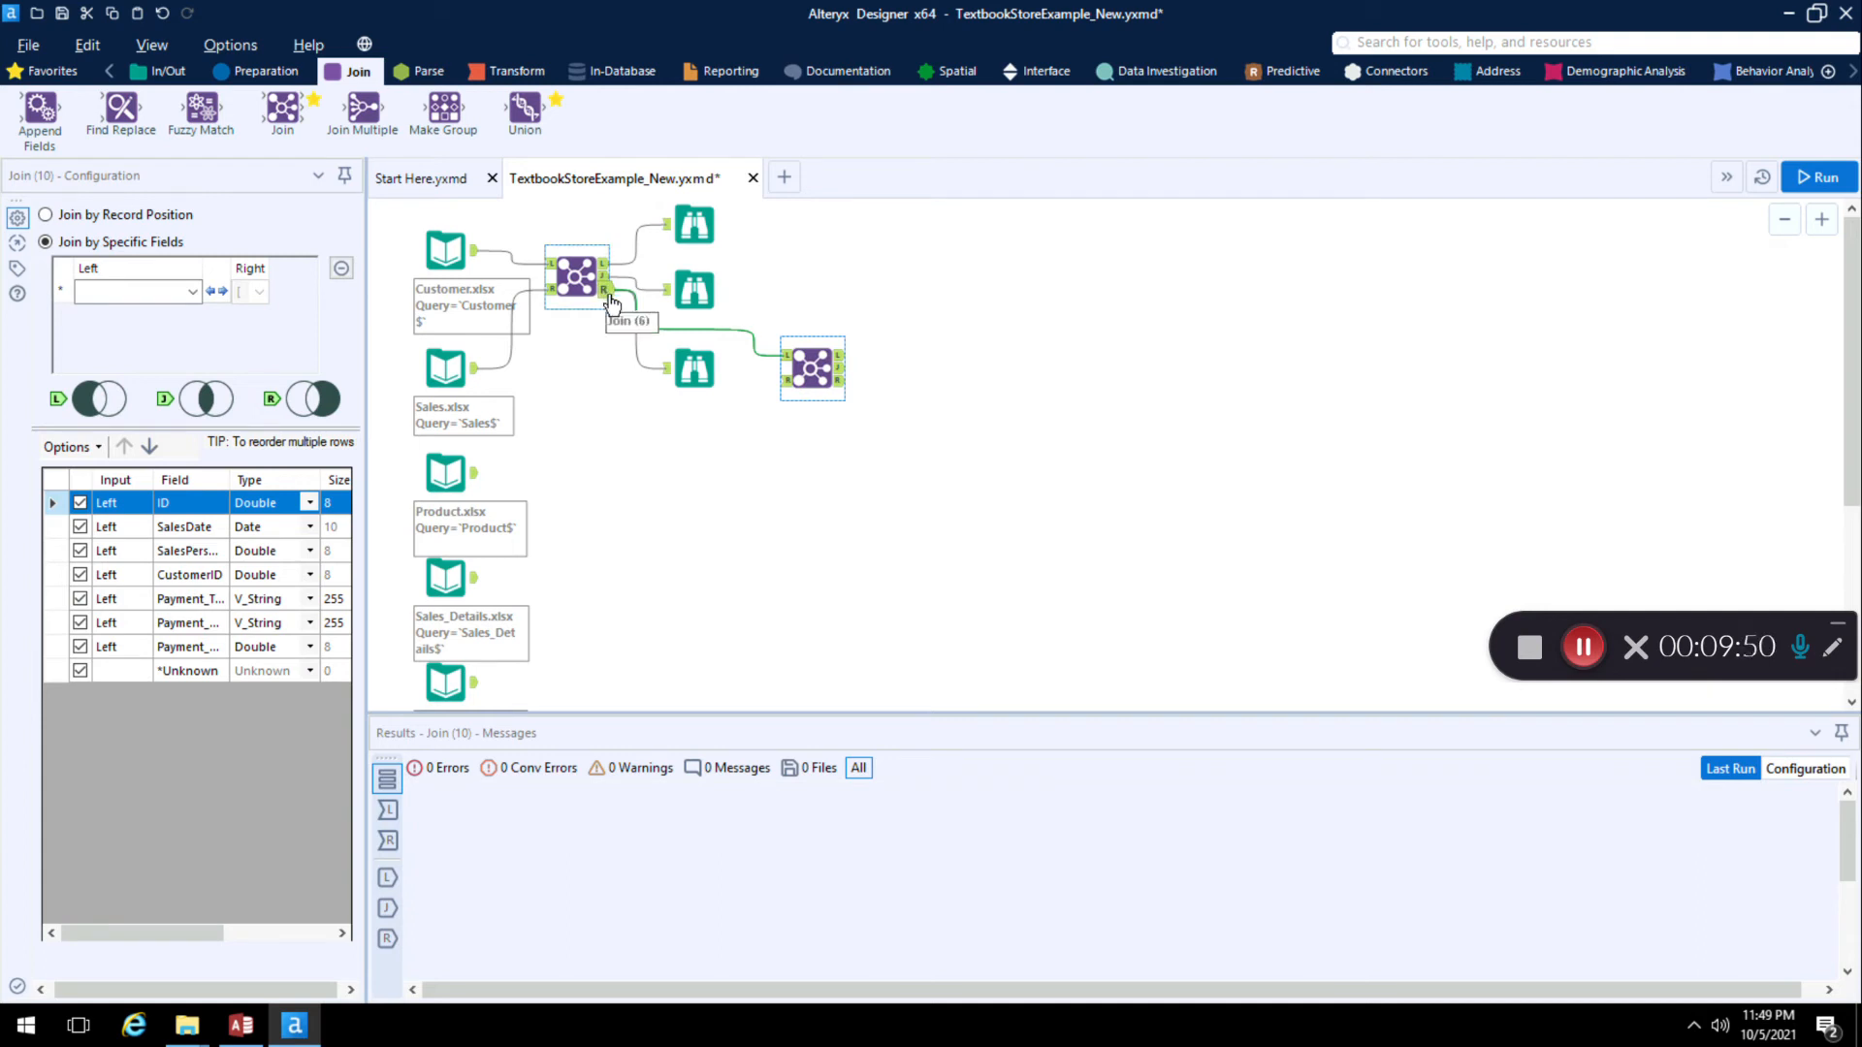
pyautogui.click(695, 368)
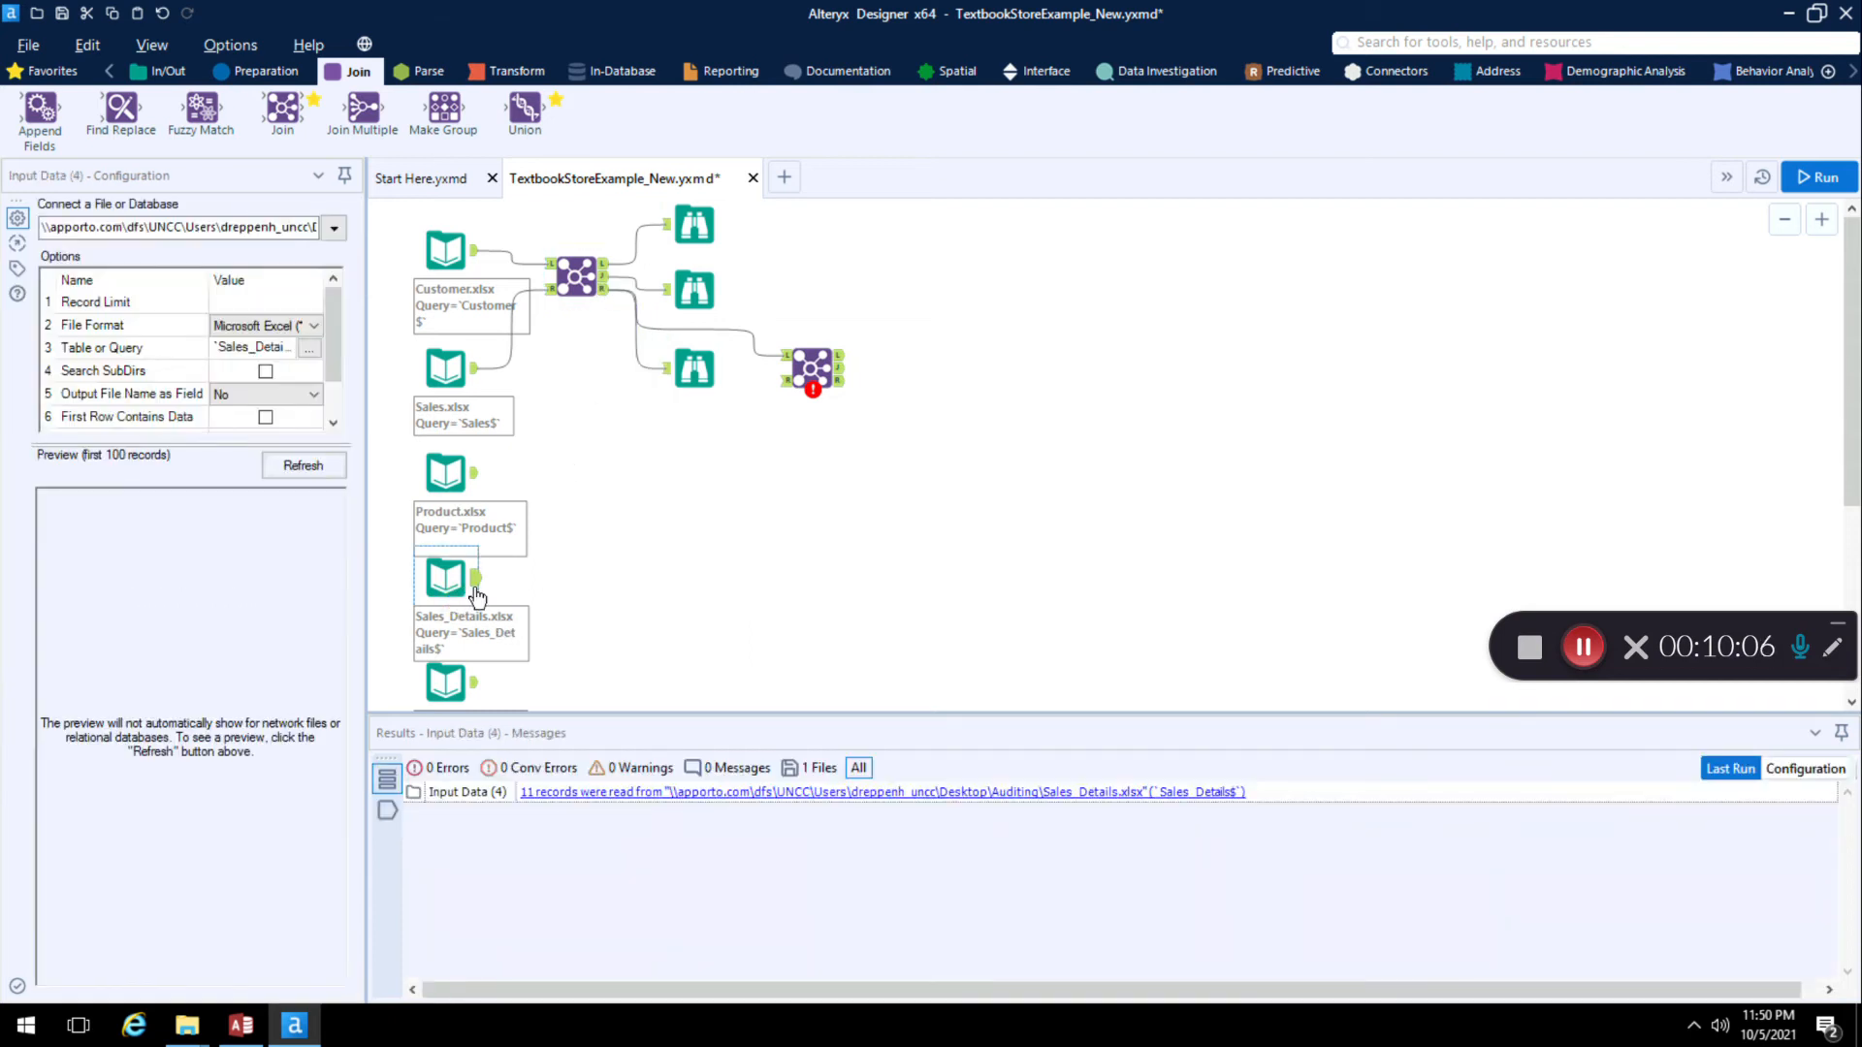
pyautogui.moveTo(475, 578); pyautogui.dragTo(785, 381)
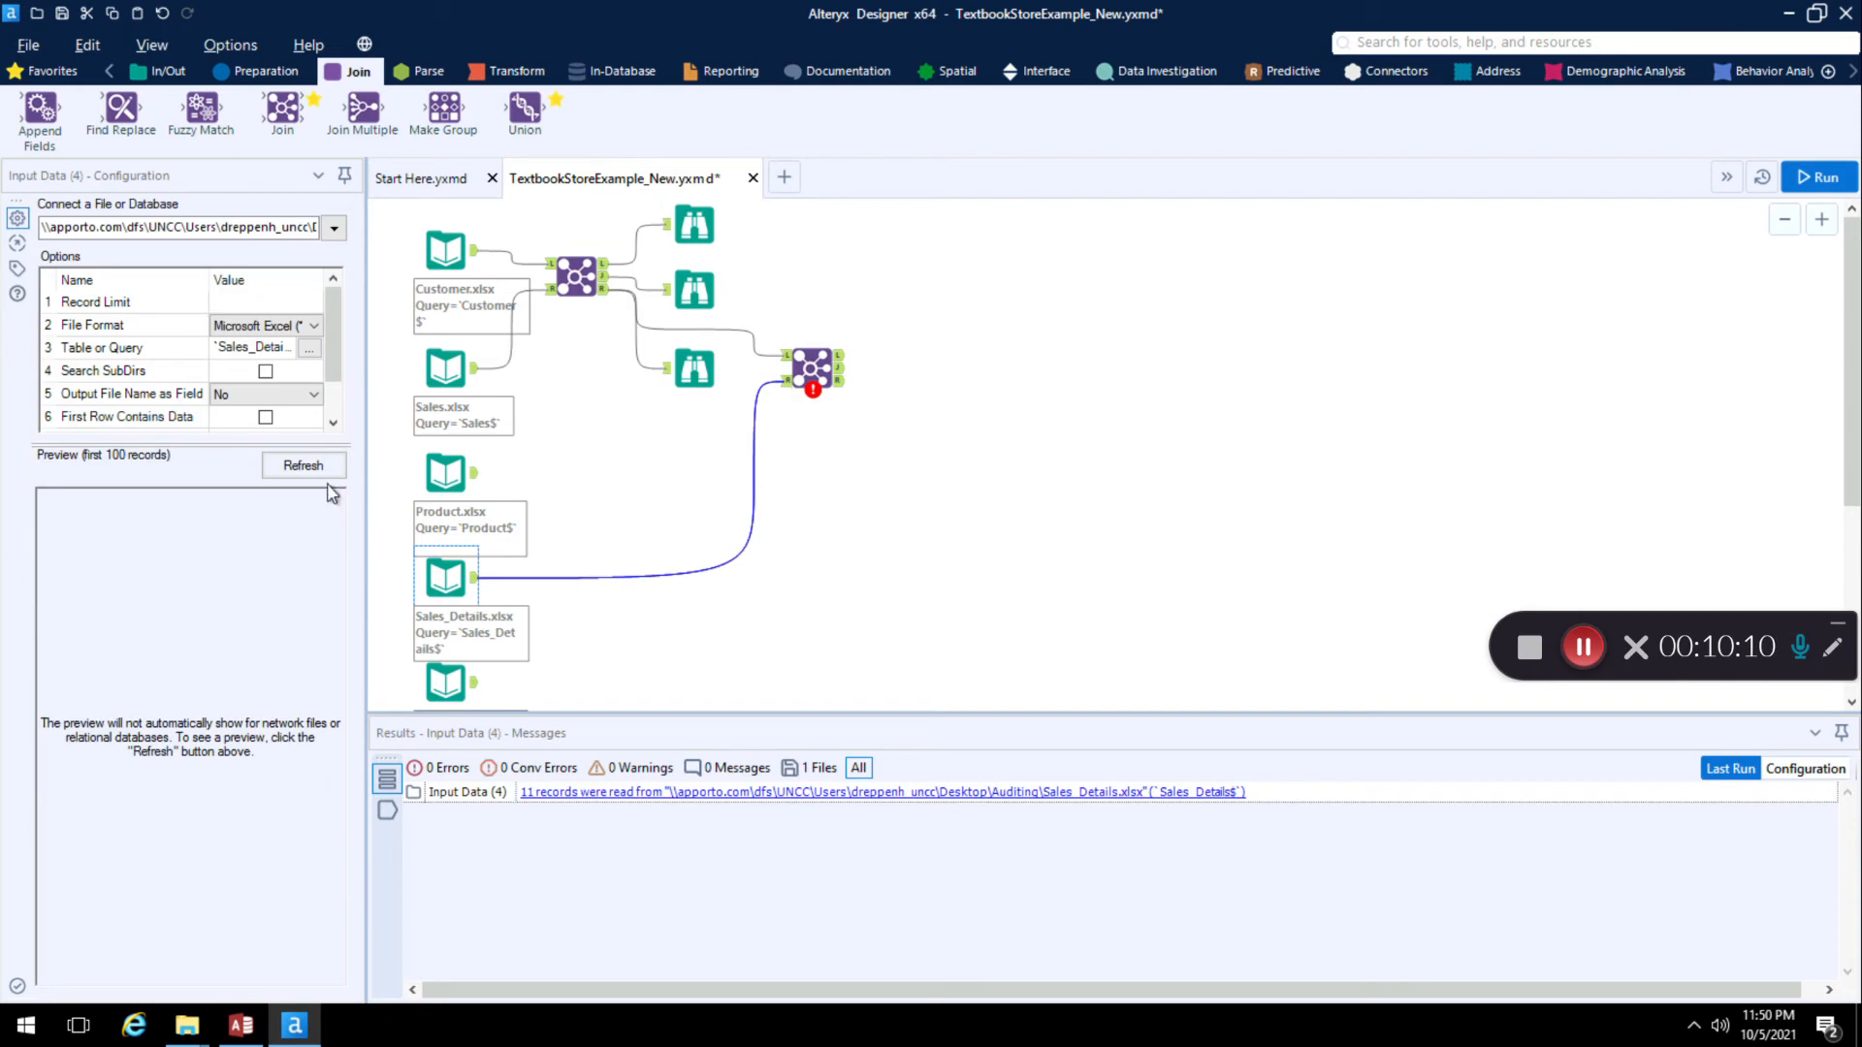
# Step: Set the second Join tool to match the left ID field with the right SalesID field
pyautogui.click(813, 368)
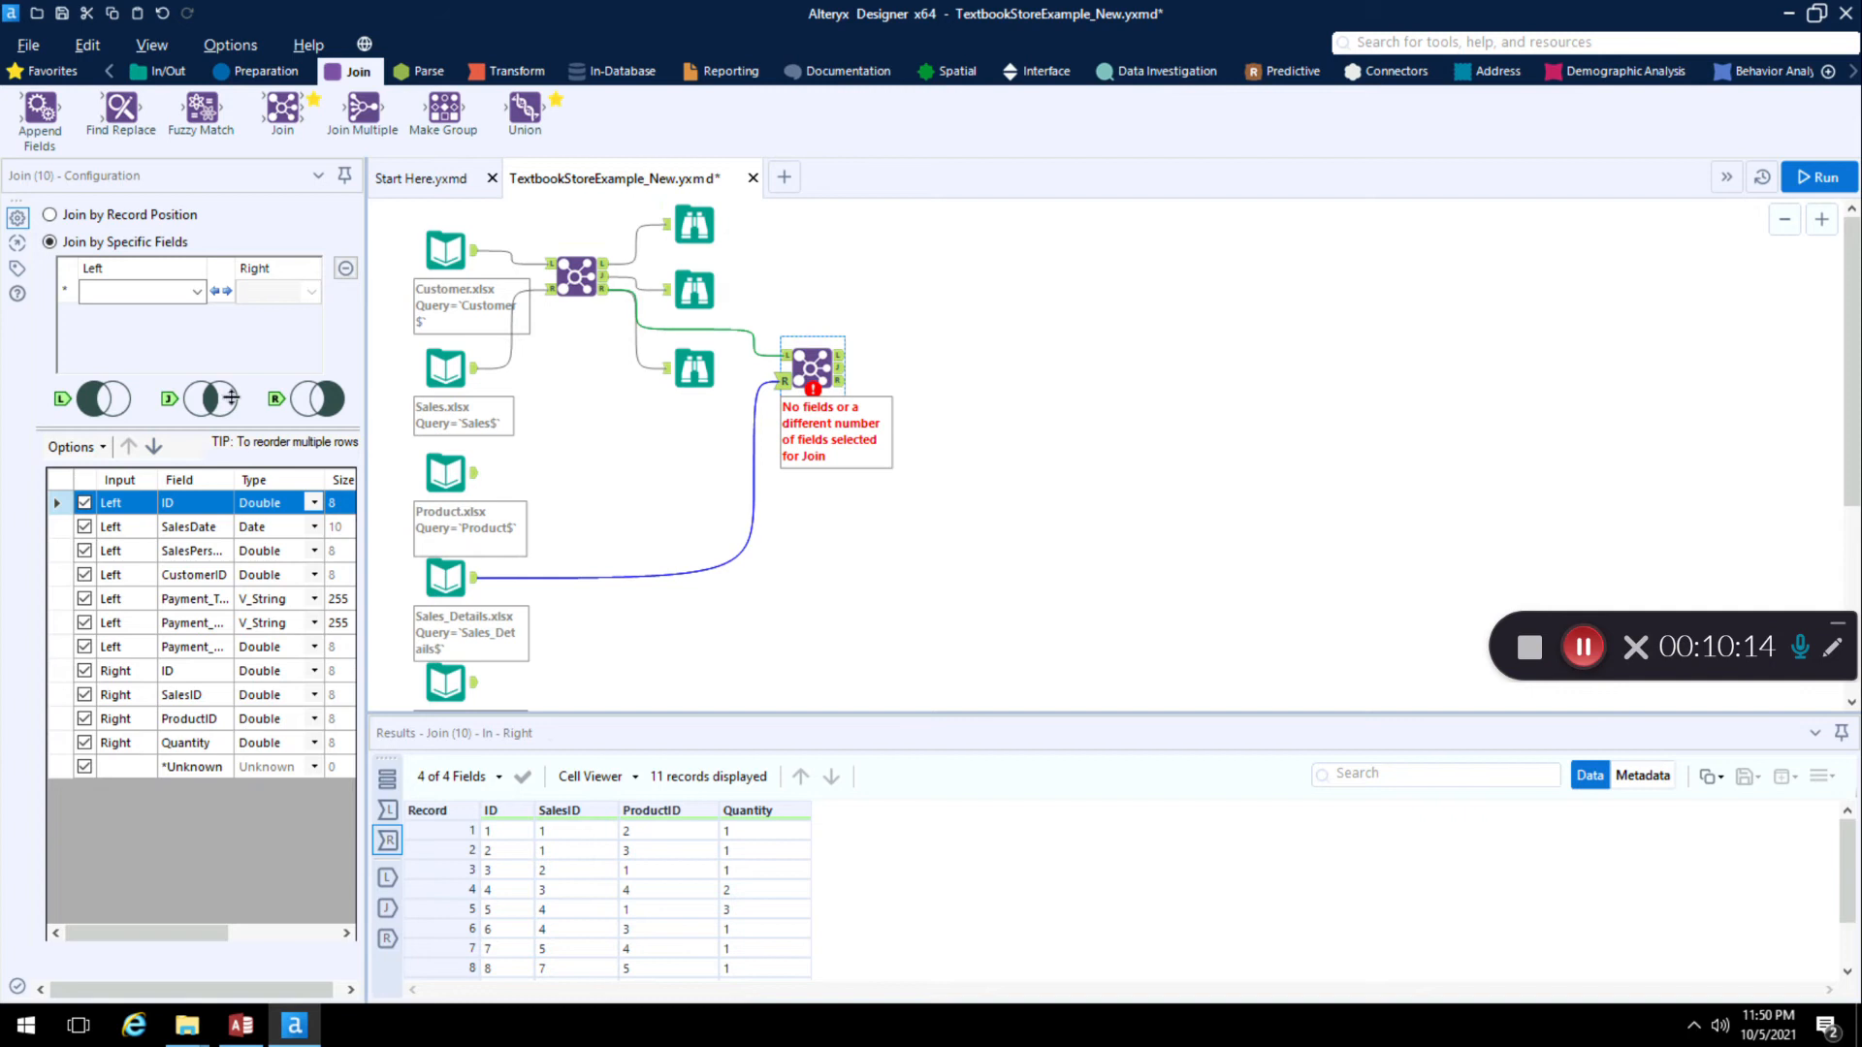
pyautogui.click(199, 292)
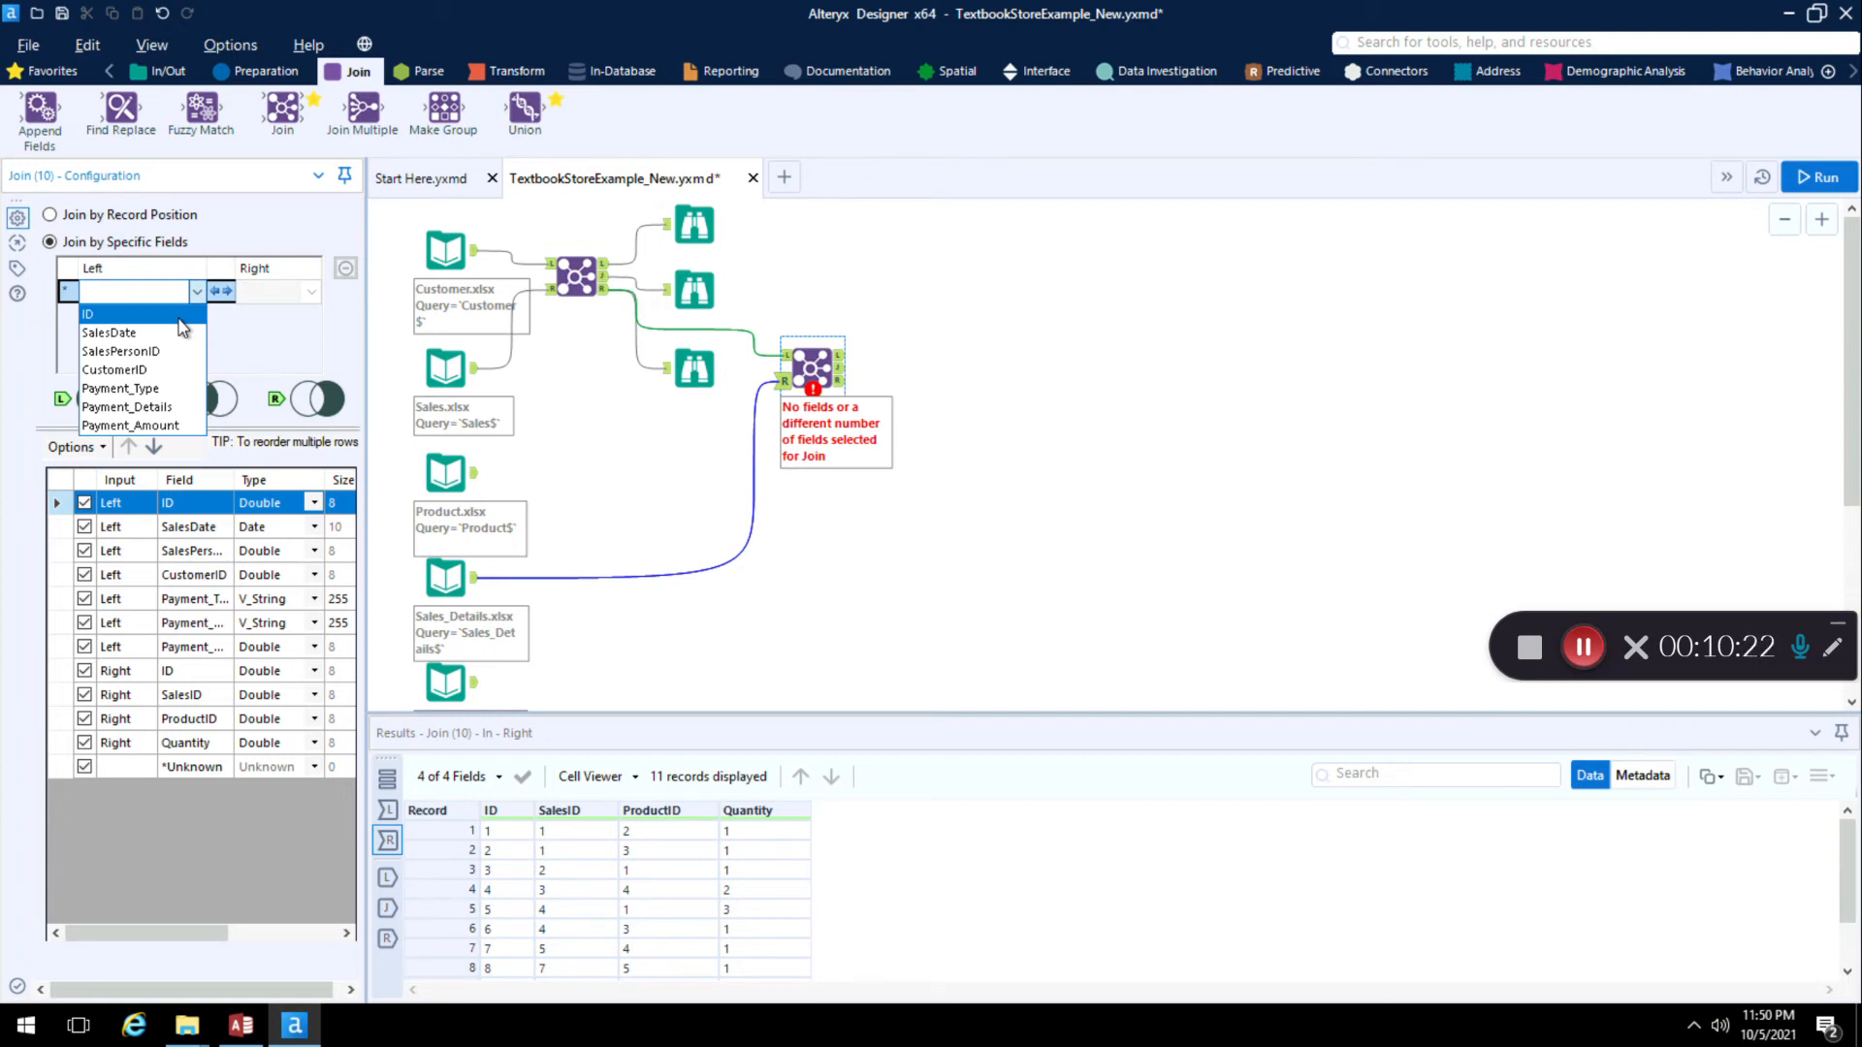
pyautogui.click(177, 320)
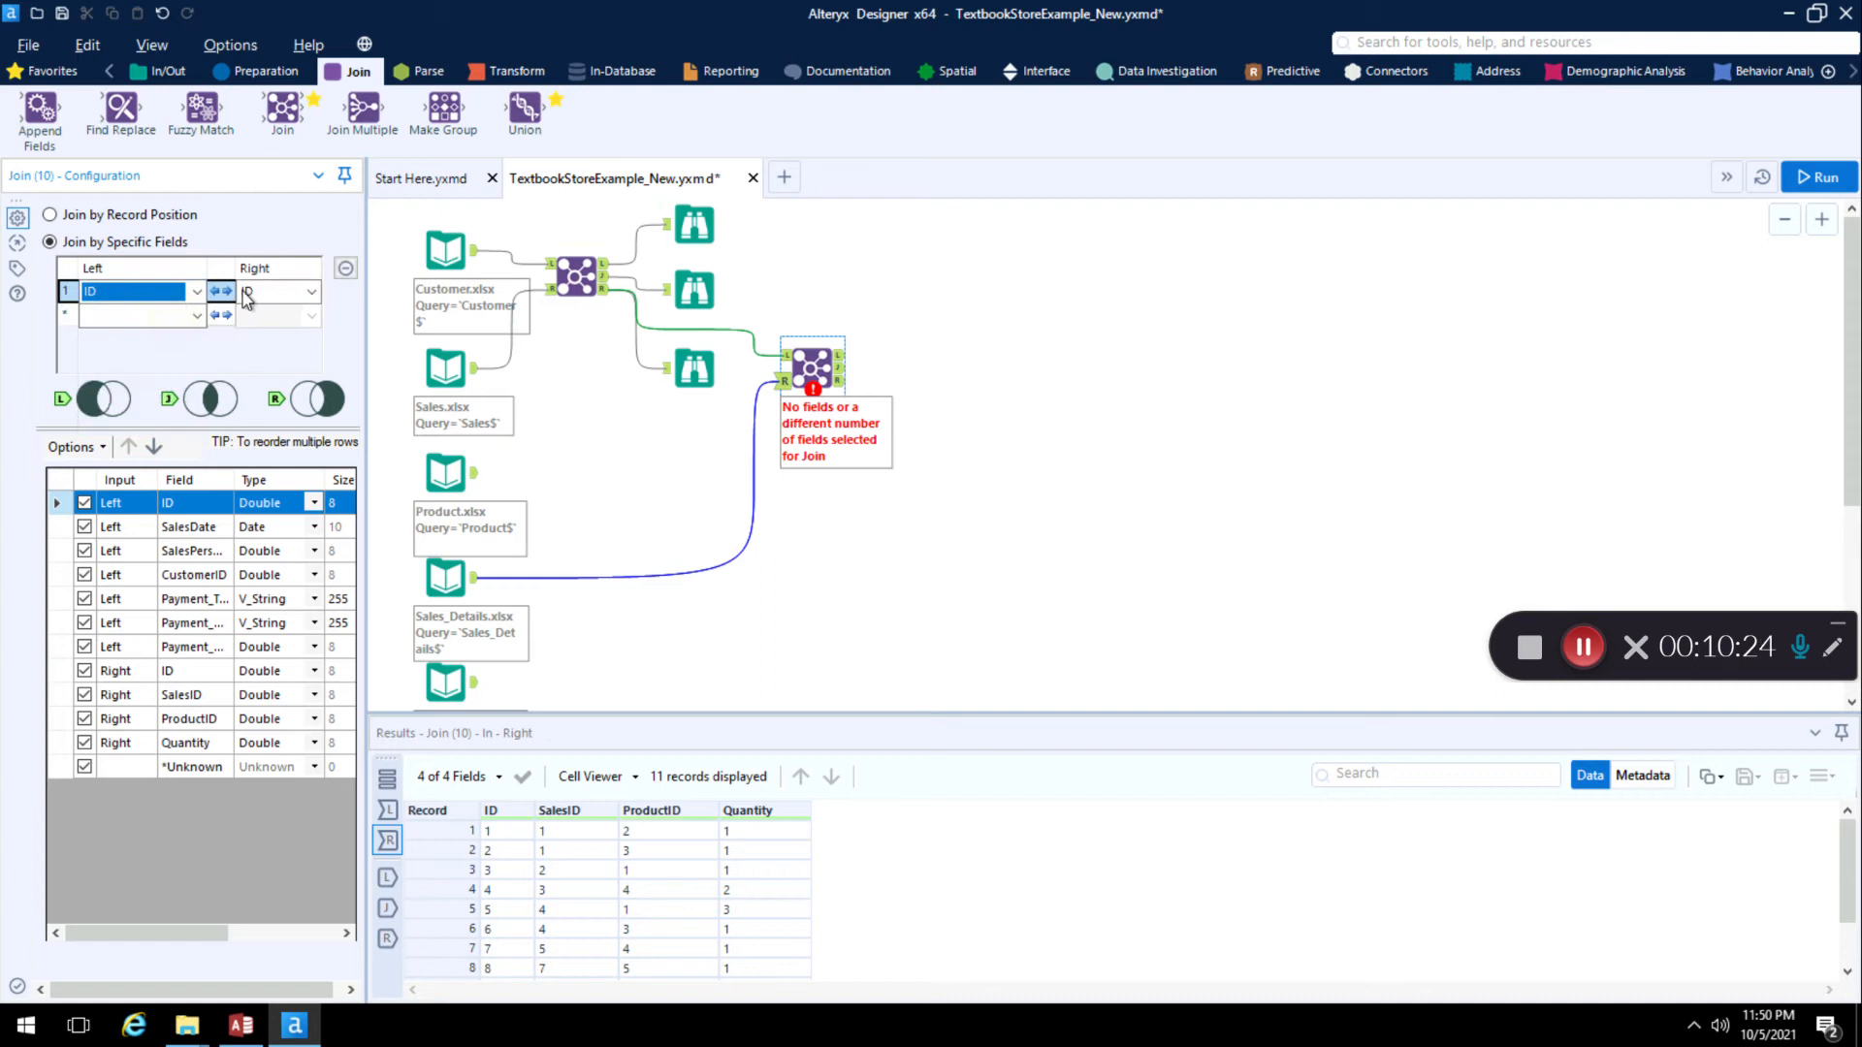
pyautogui.click(308, 293)
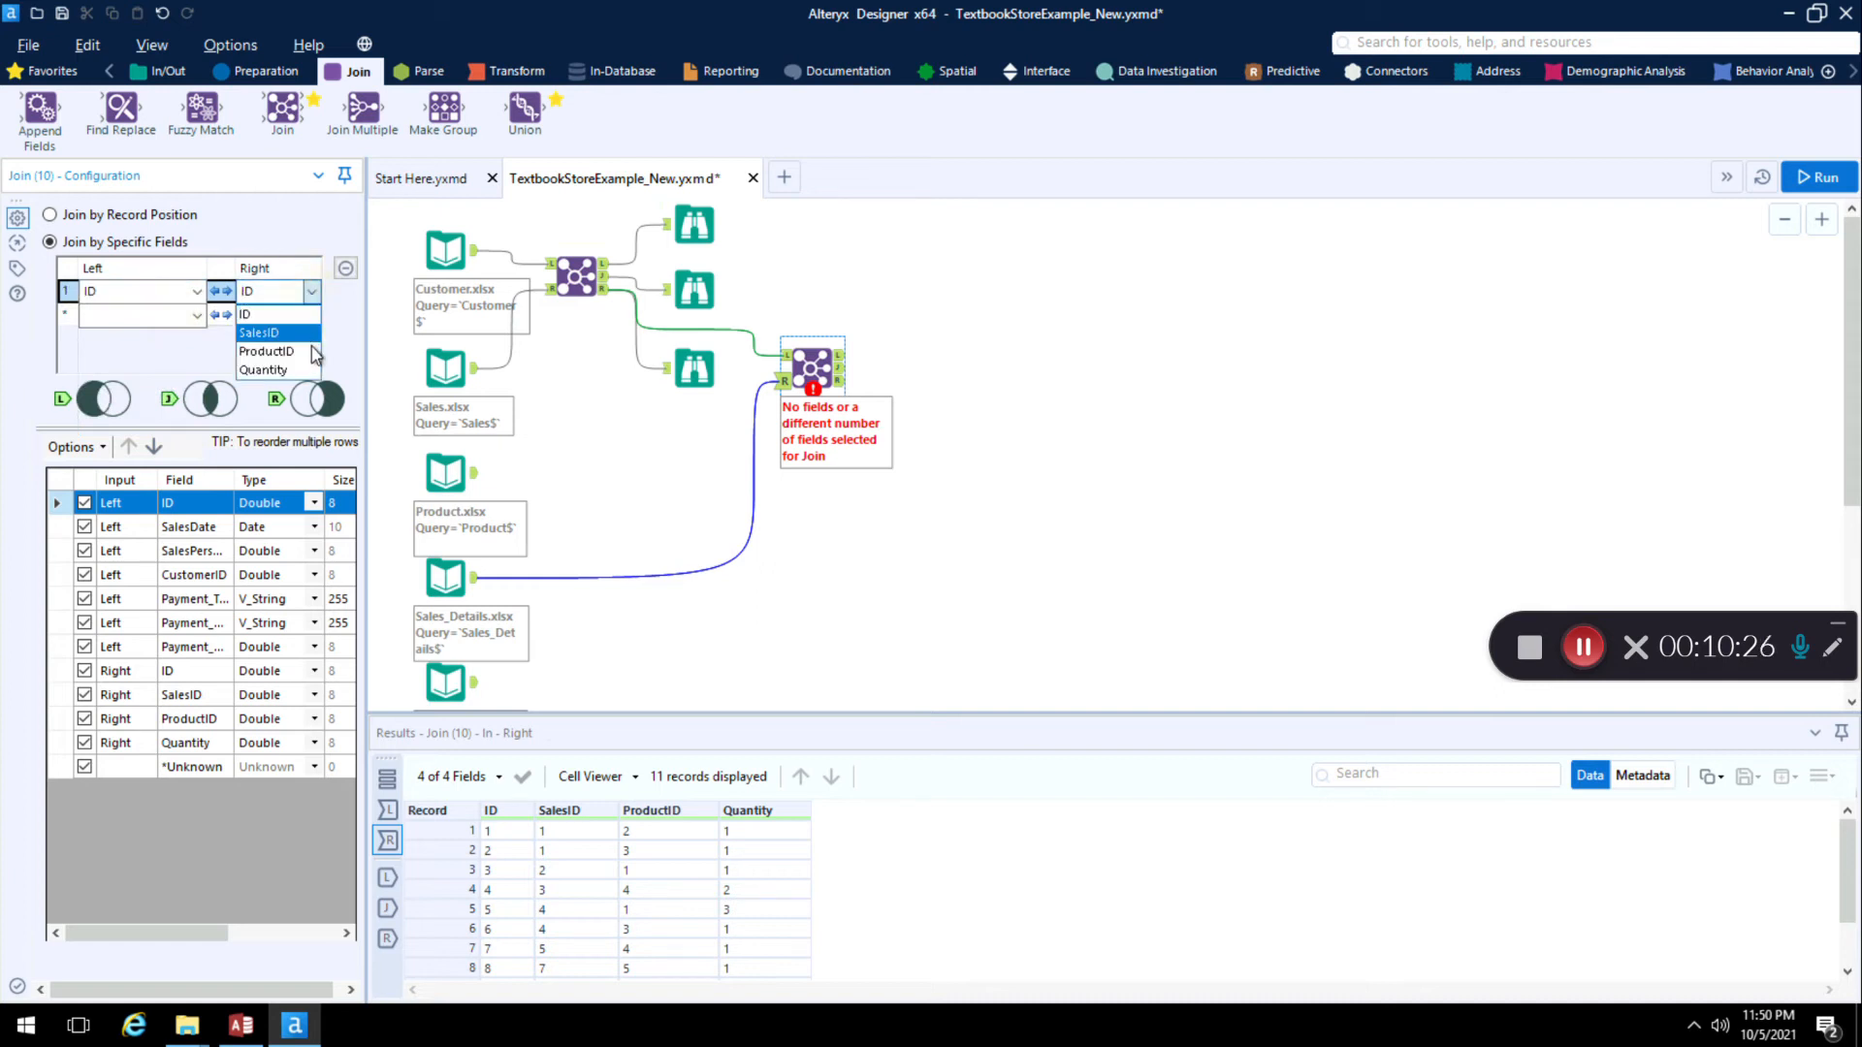
pyautogui.click(281, 333)
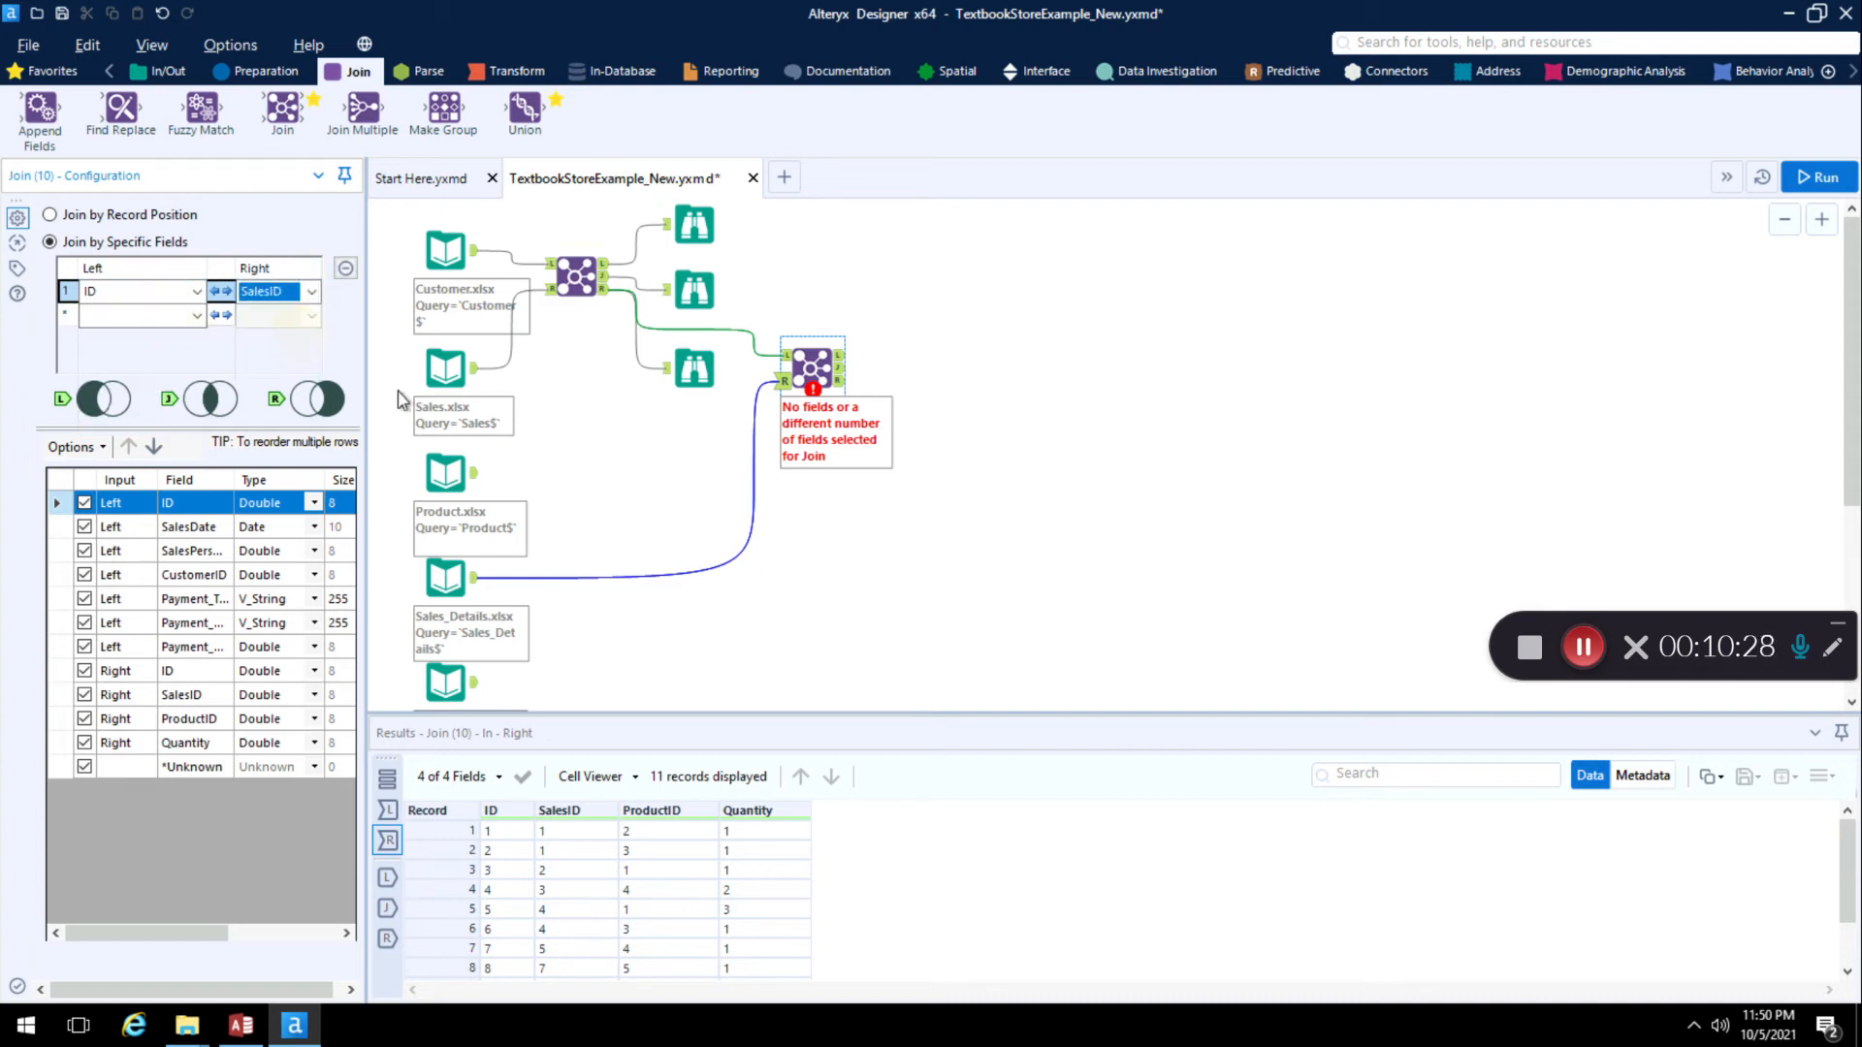
# Step: Add a Browse tool after the second join's joined output and run the workflow to inspect its records and ProductID values
pyautogui.rightClick(843, 372)
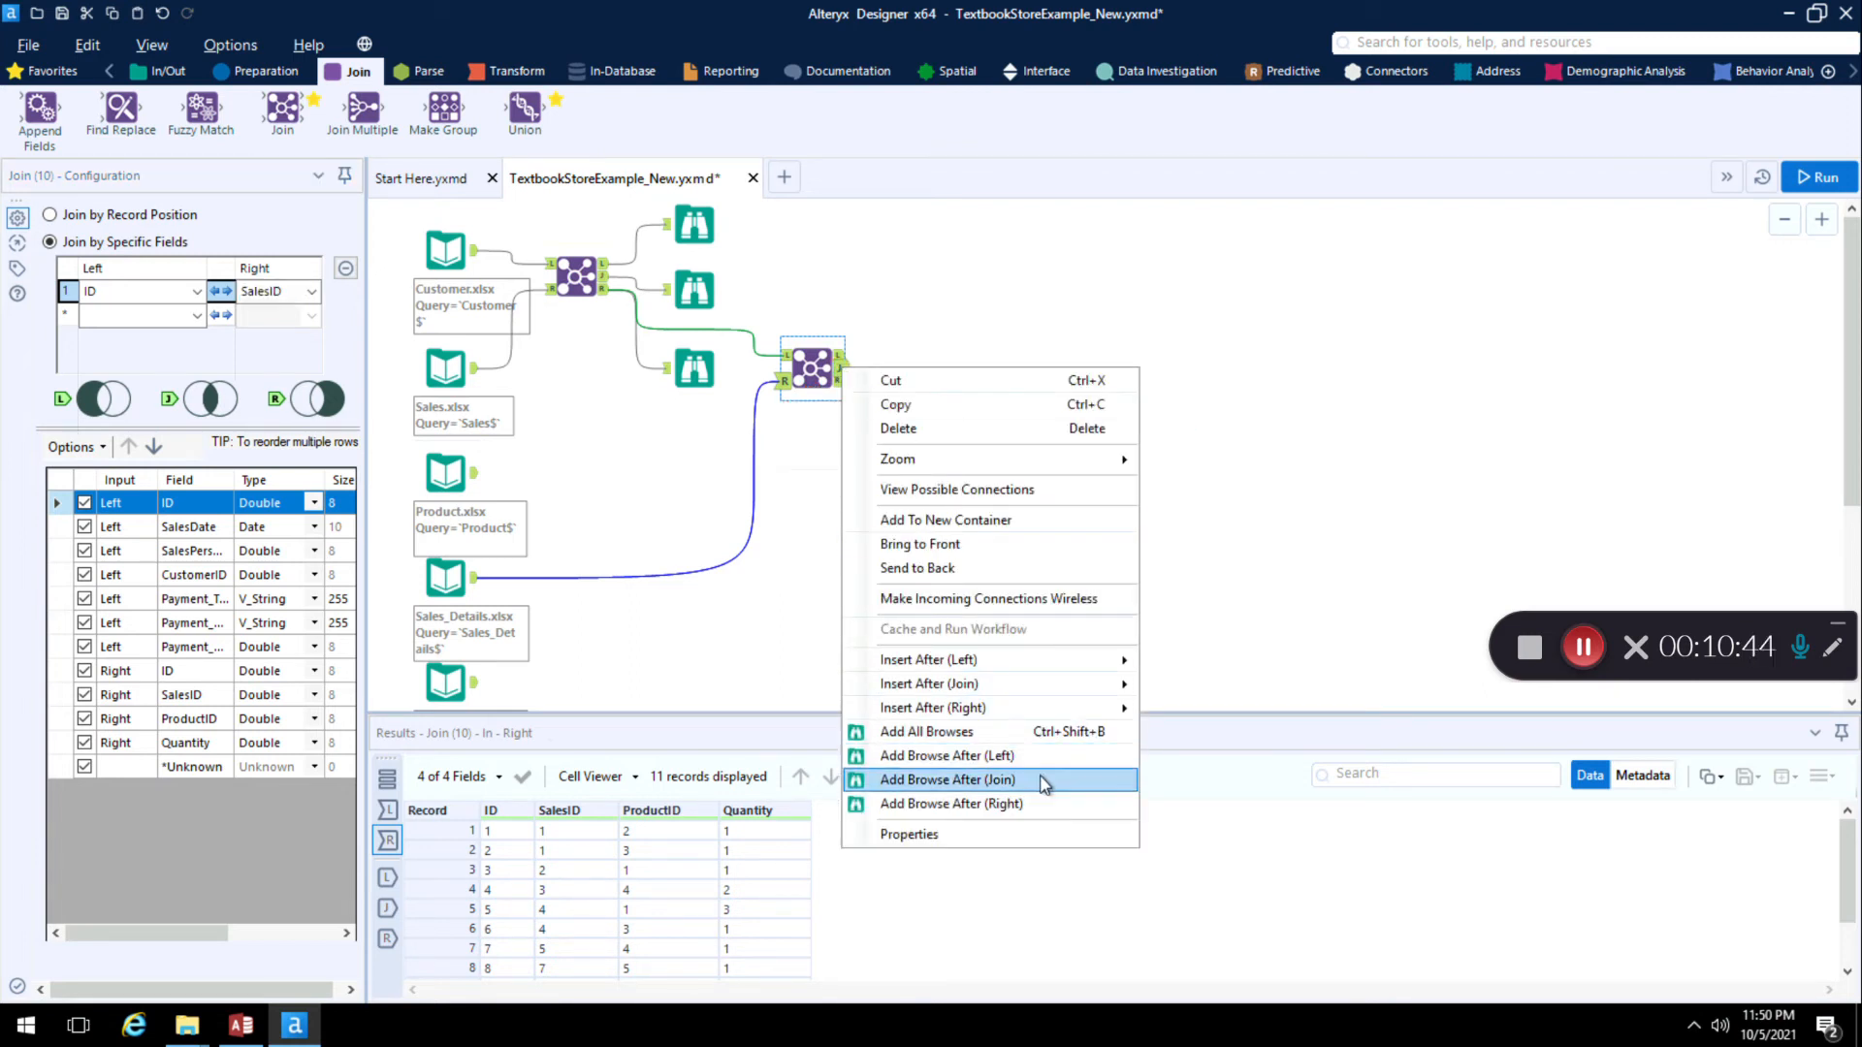
pyautogui.click(1007, 784)
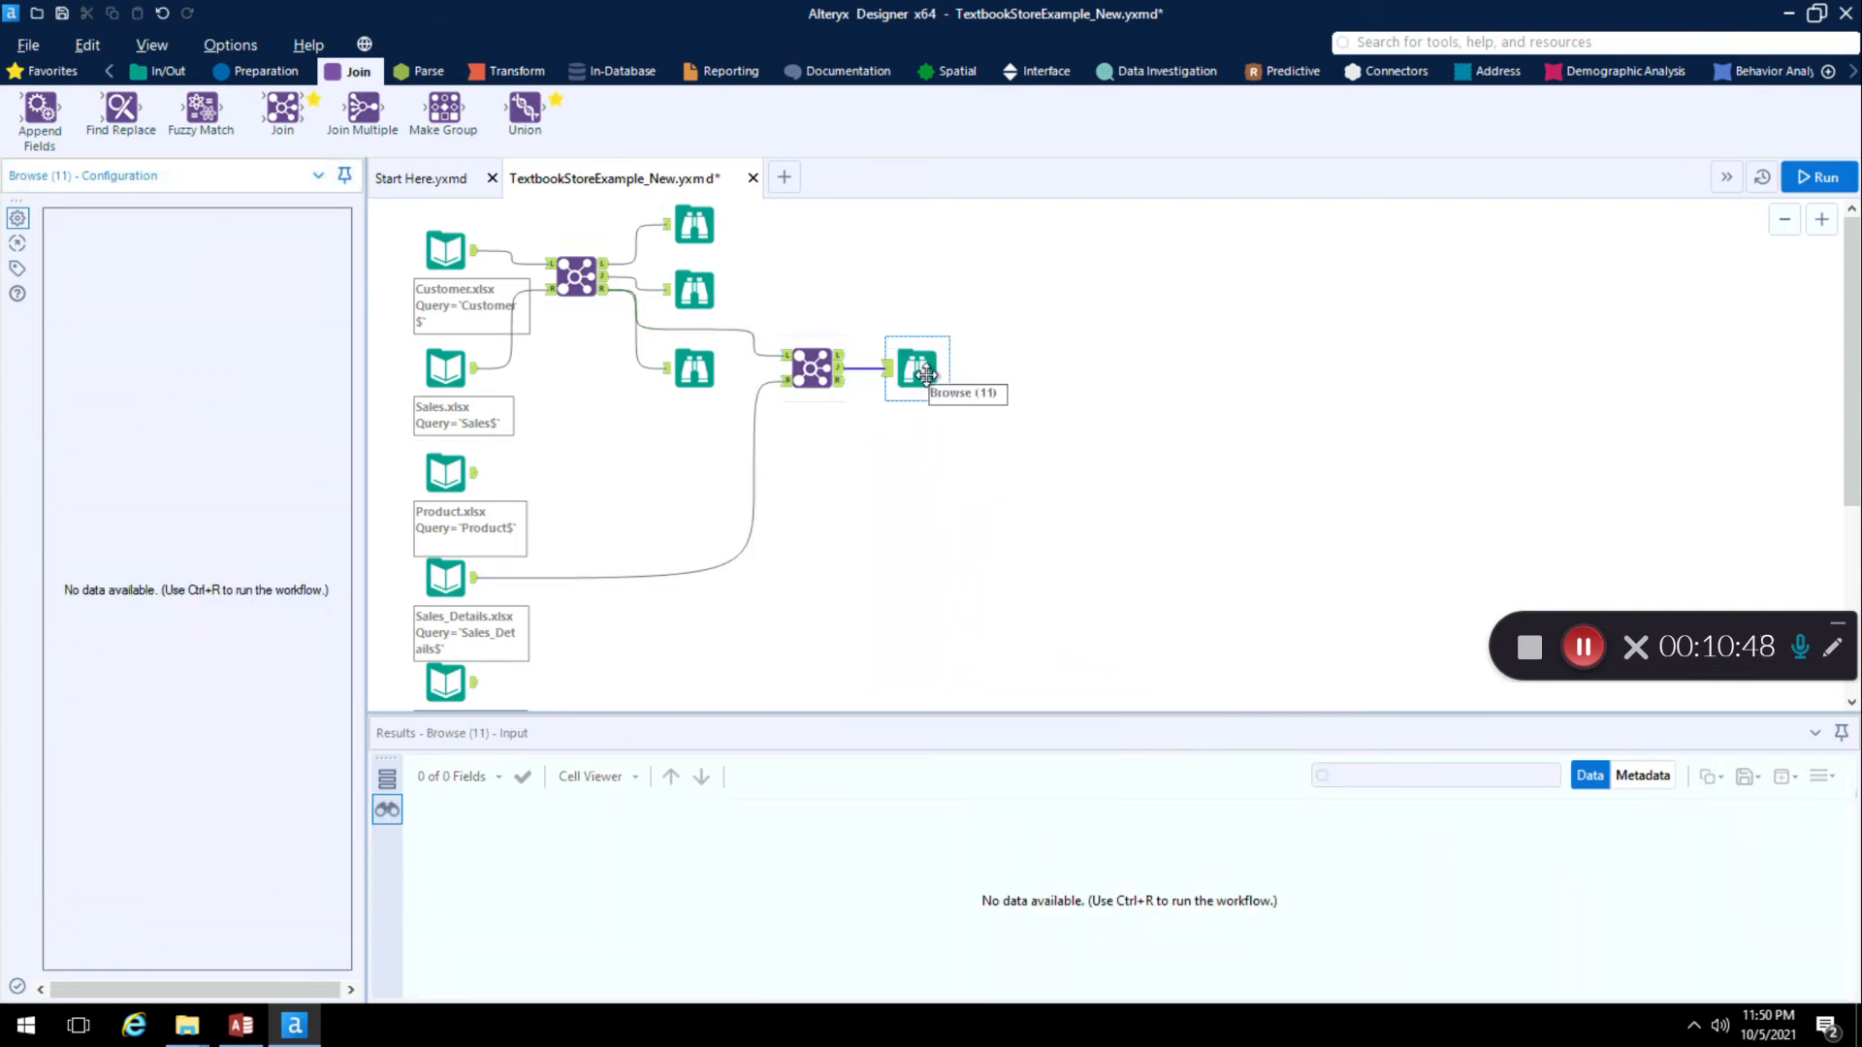
pyautogui.click(1815, 177)
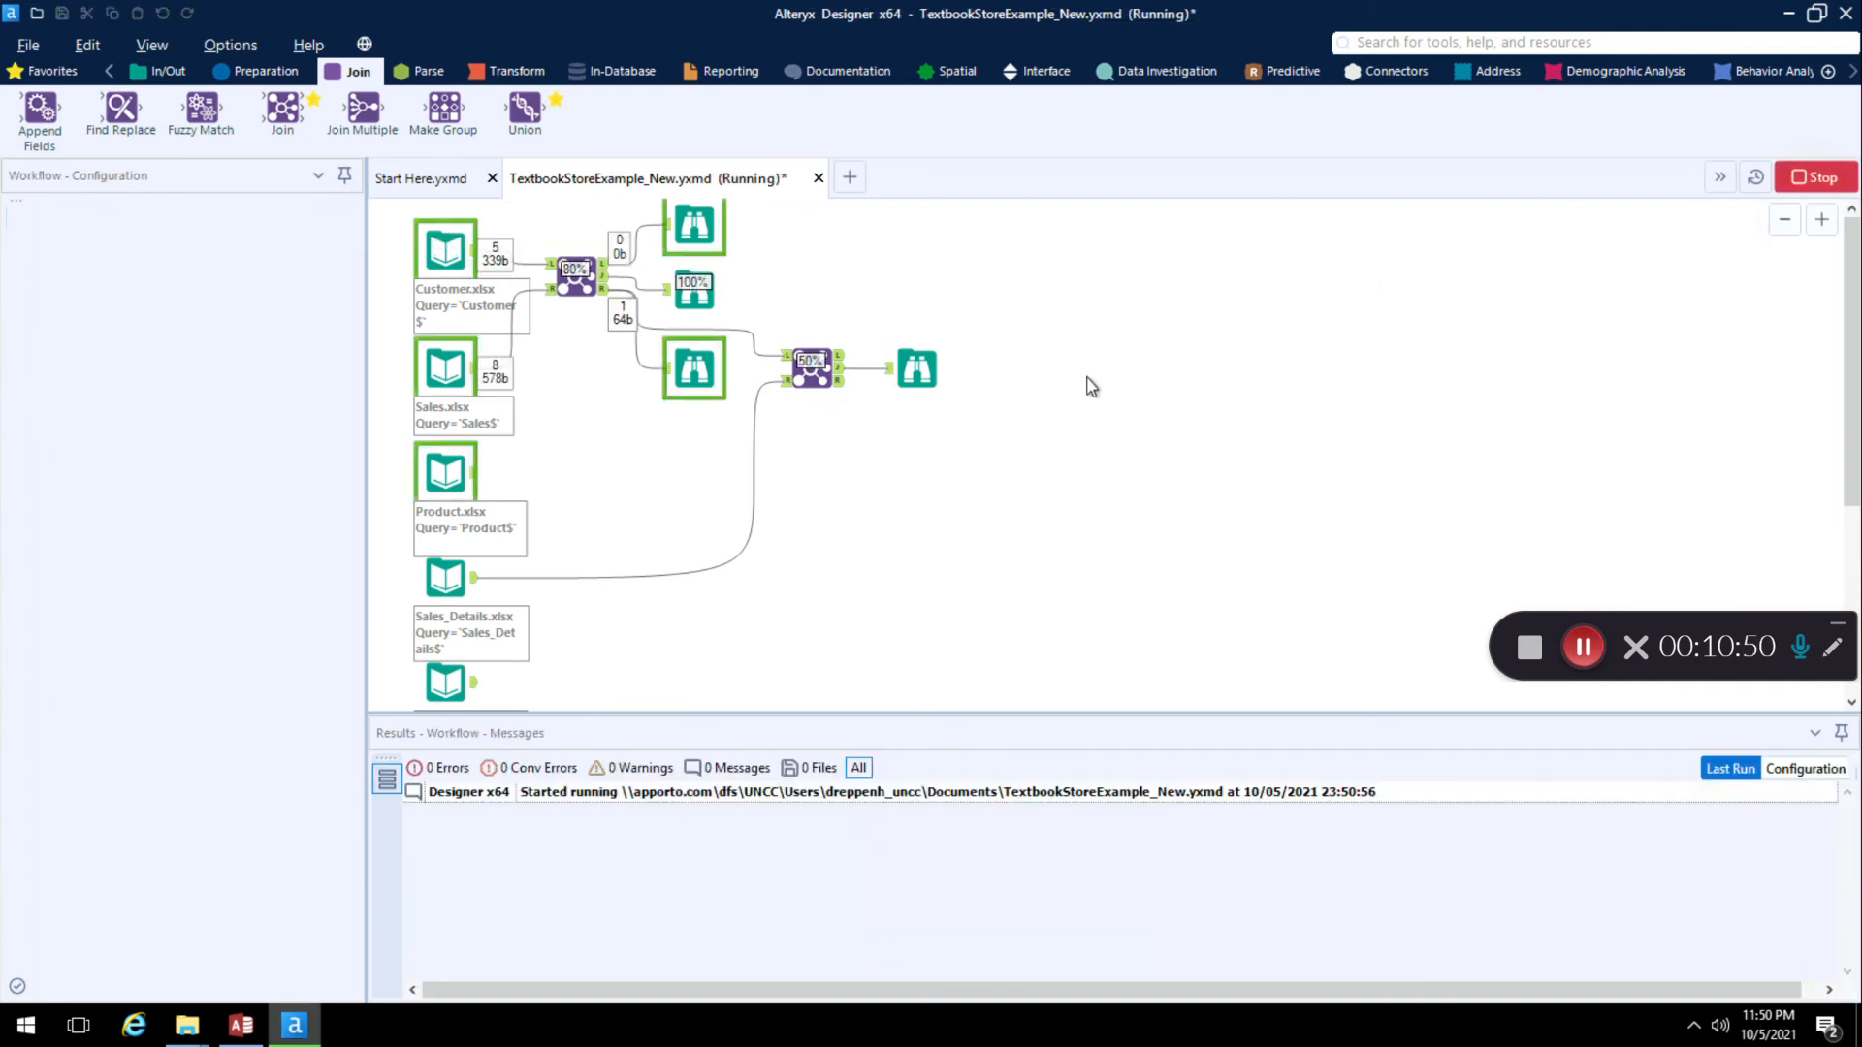
pyautogui.click(916, 369)
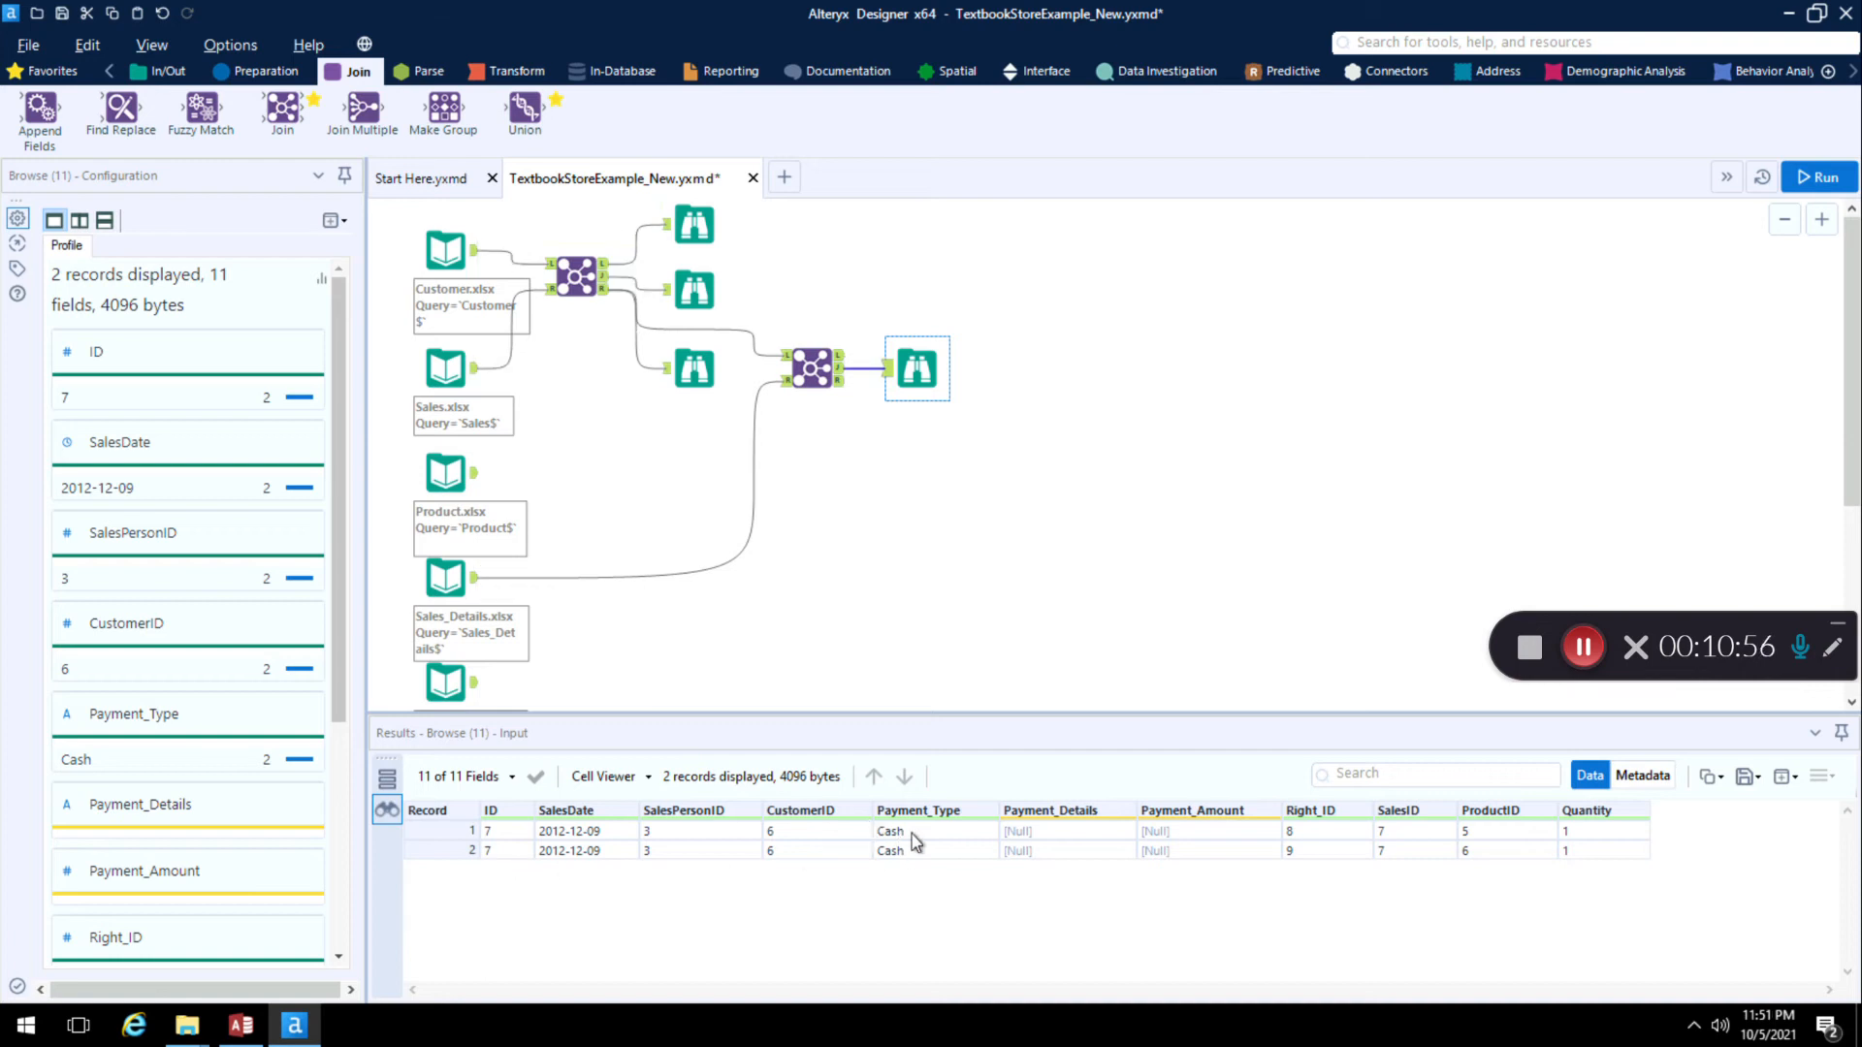
pyautogui.click(1488, 832)
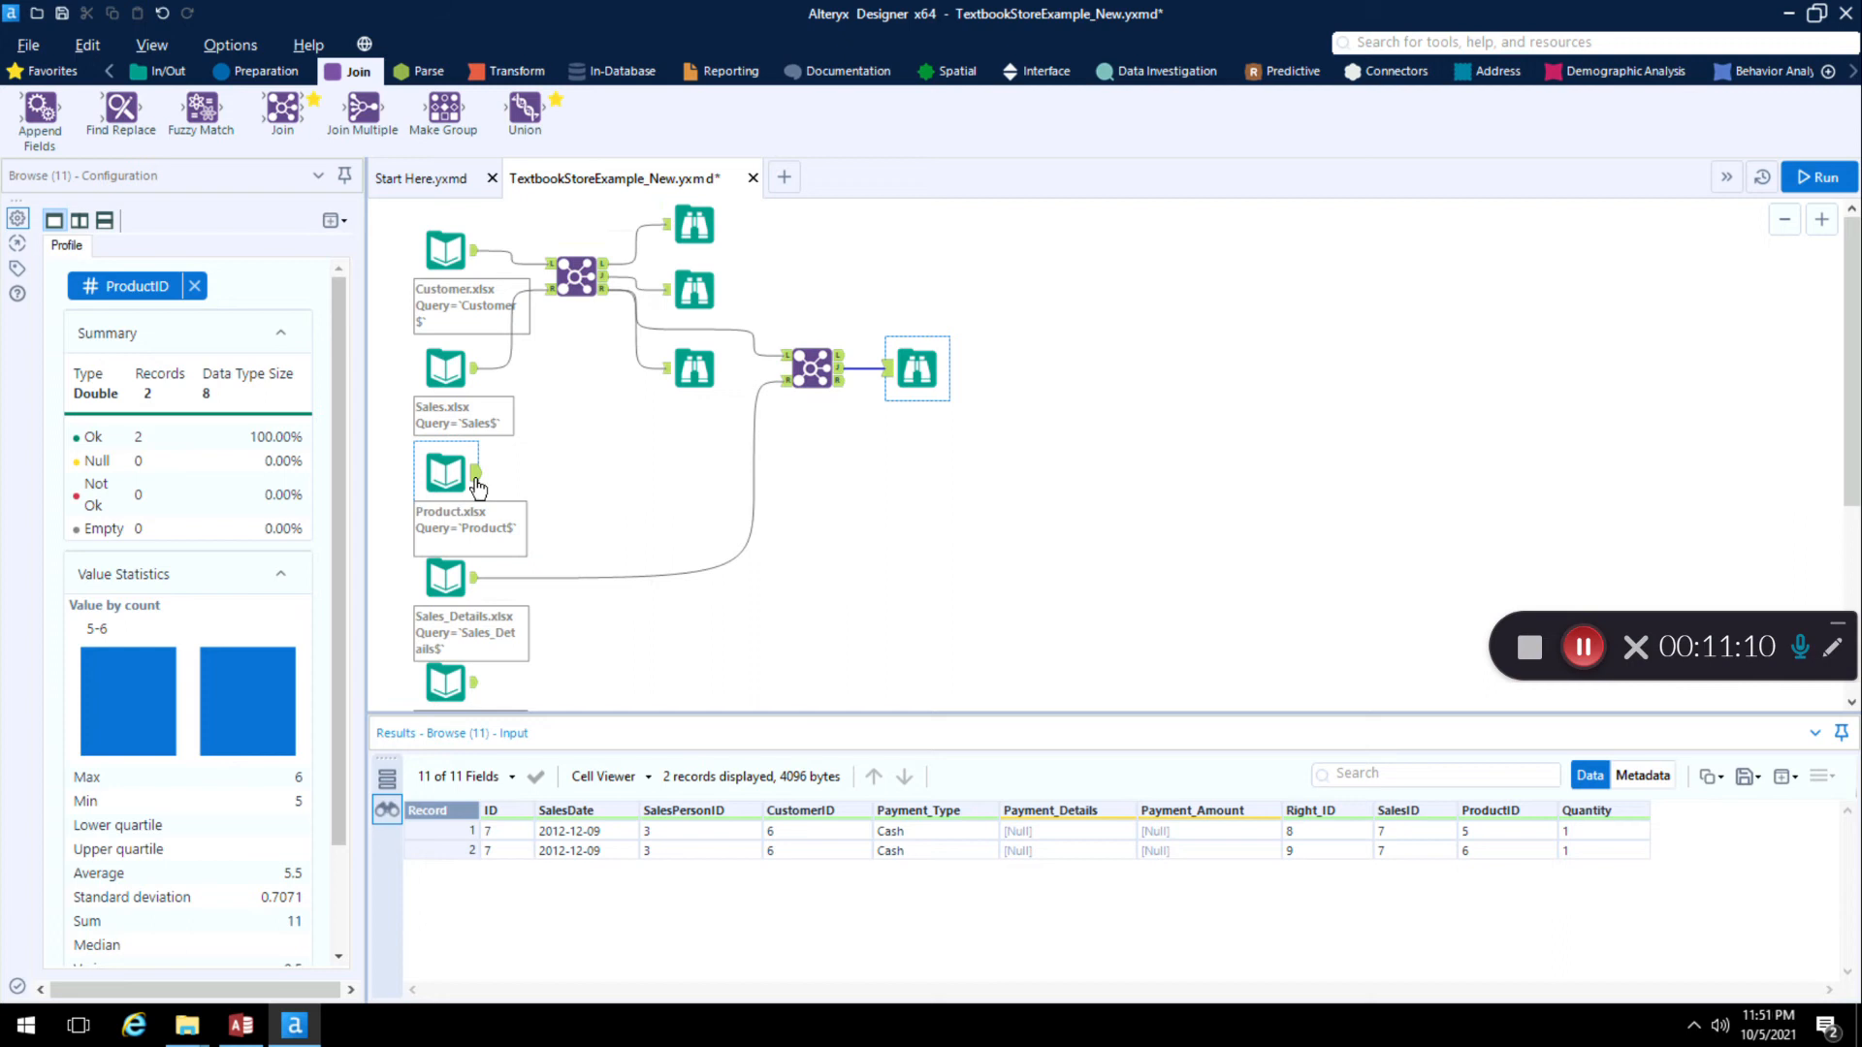
# Step: Add a third Join tool, feeding the second join's joined output into its left input and Product into its right input
pyautogui.moveTo(477, 487)
pyautogui.mouseDown()
pyautogui.moveTo(644, 582)
pyautogui.moveTo(852, 570)
pyautogui.moveTo(497, 497)
pyautogui.mouseUp()
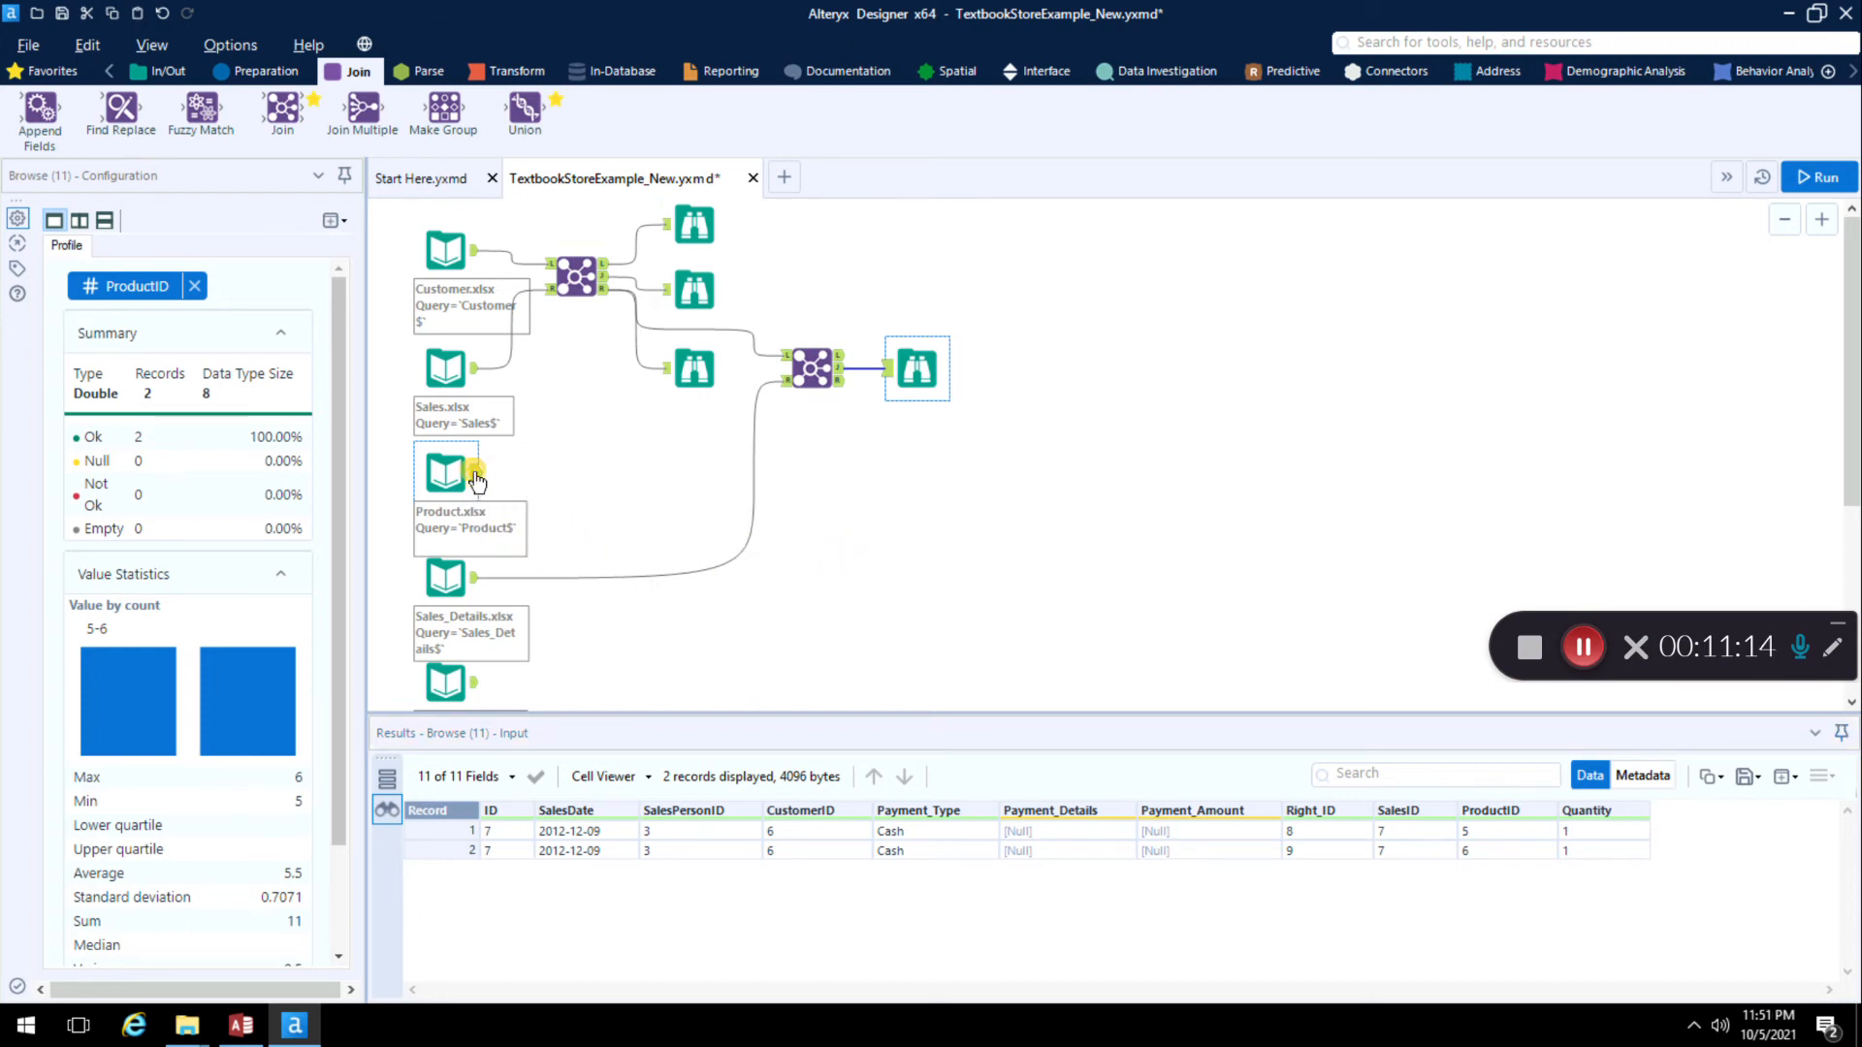
pyautogui.moveTo(263, 140); pyautogui.dragTo(942, 474)
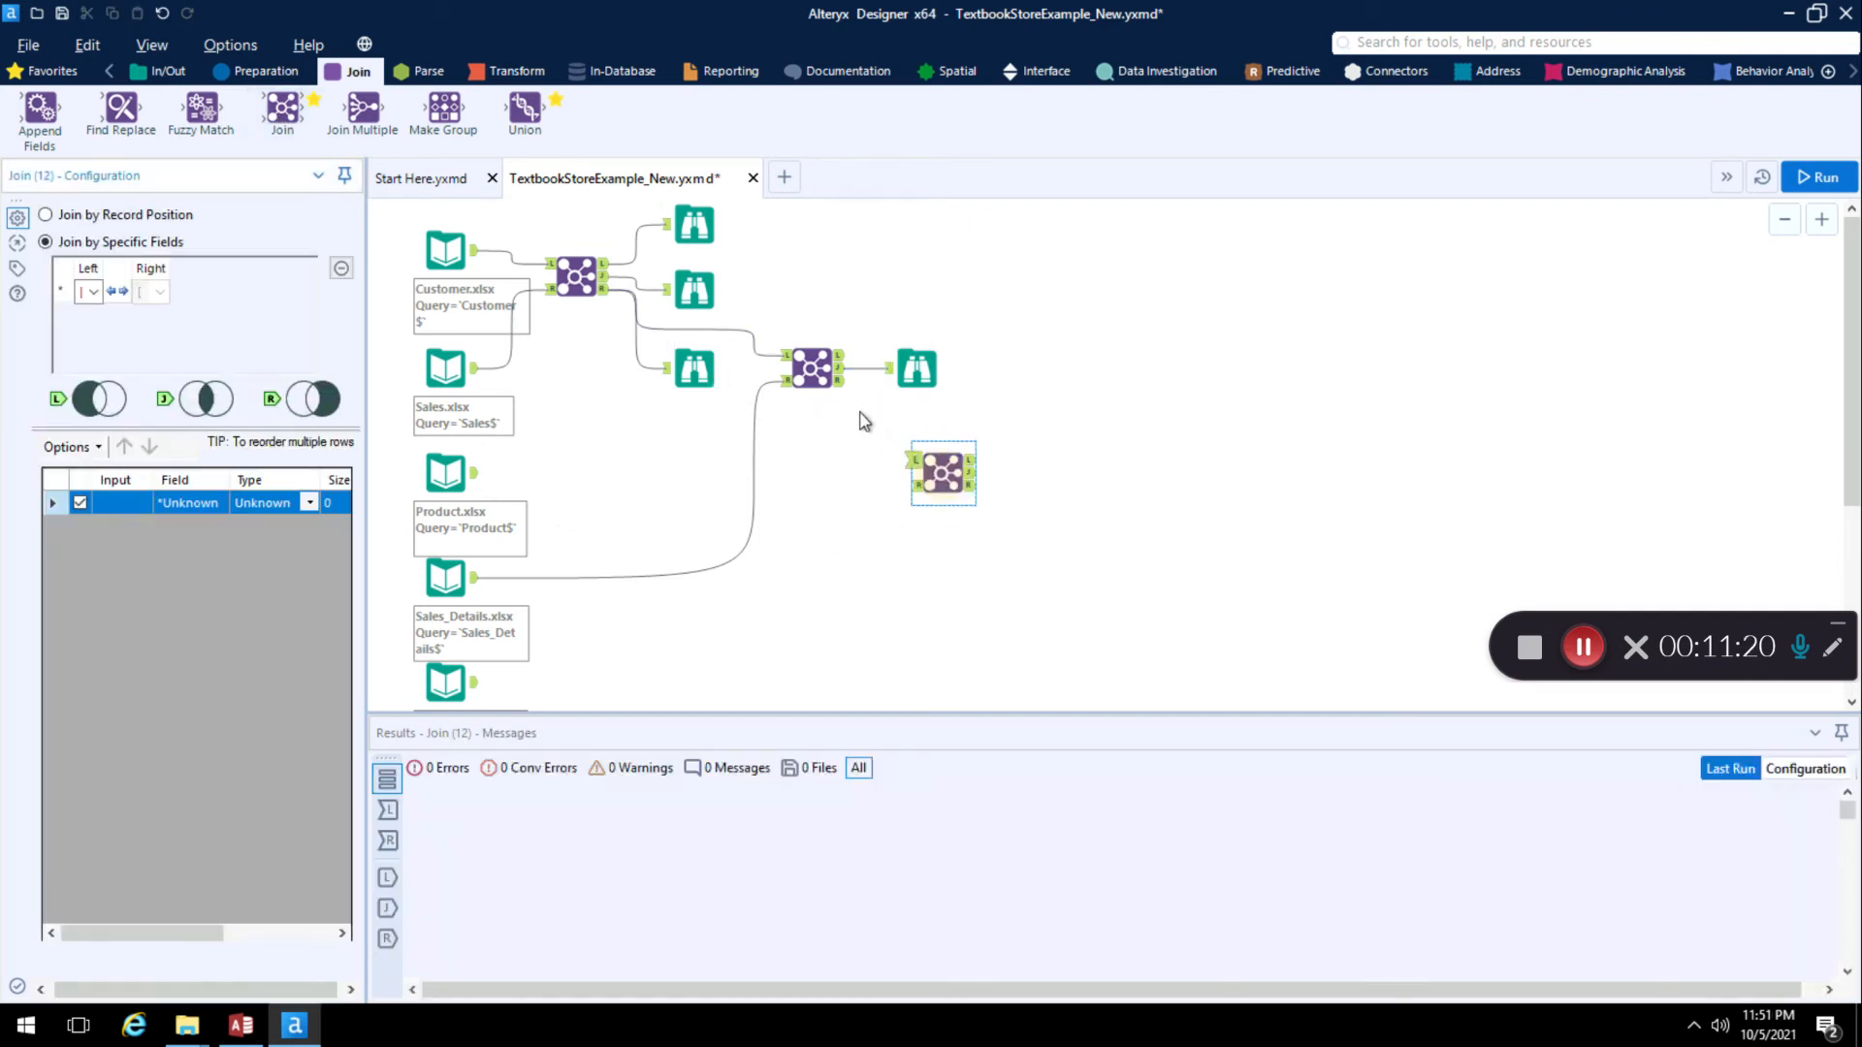
pyautogui.moveTo(845, 378); pyautogui.dragTo(915, 460)
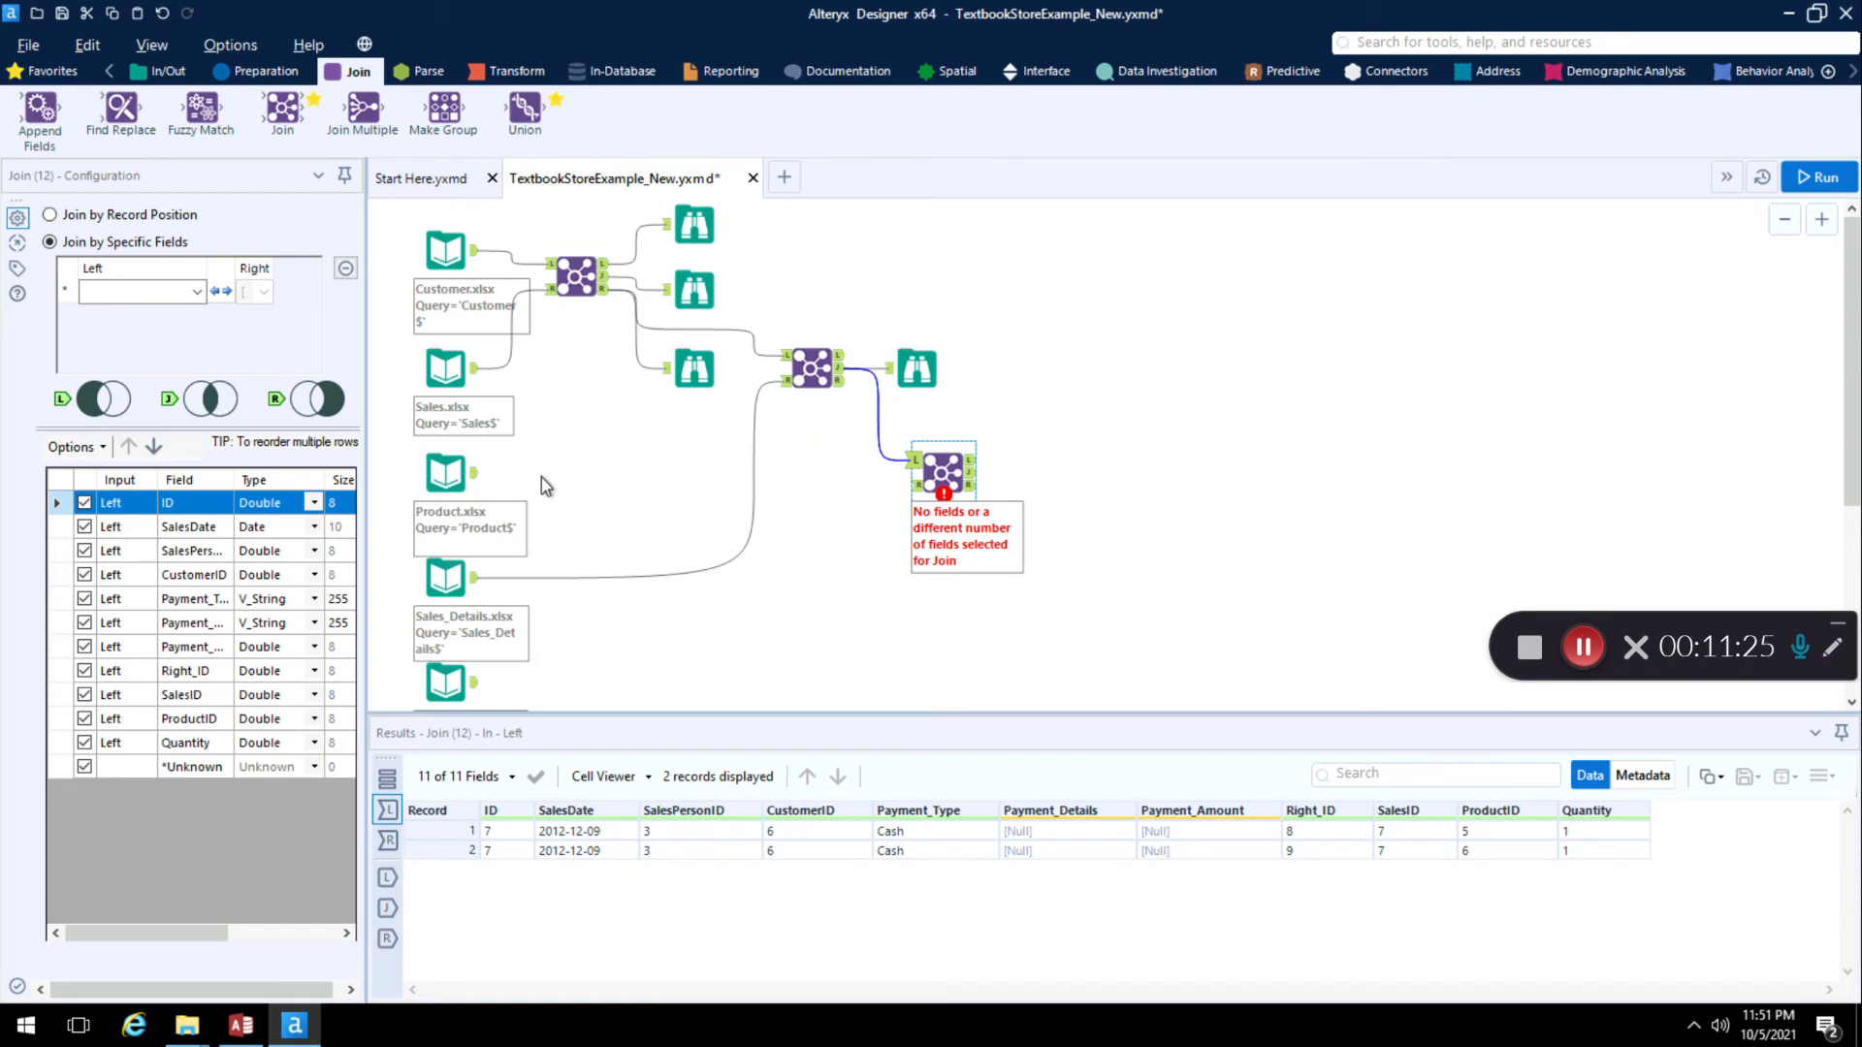
pyautogui.moveTo(475, 472); pyautogui.dragTo(916, 490)
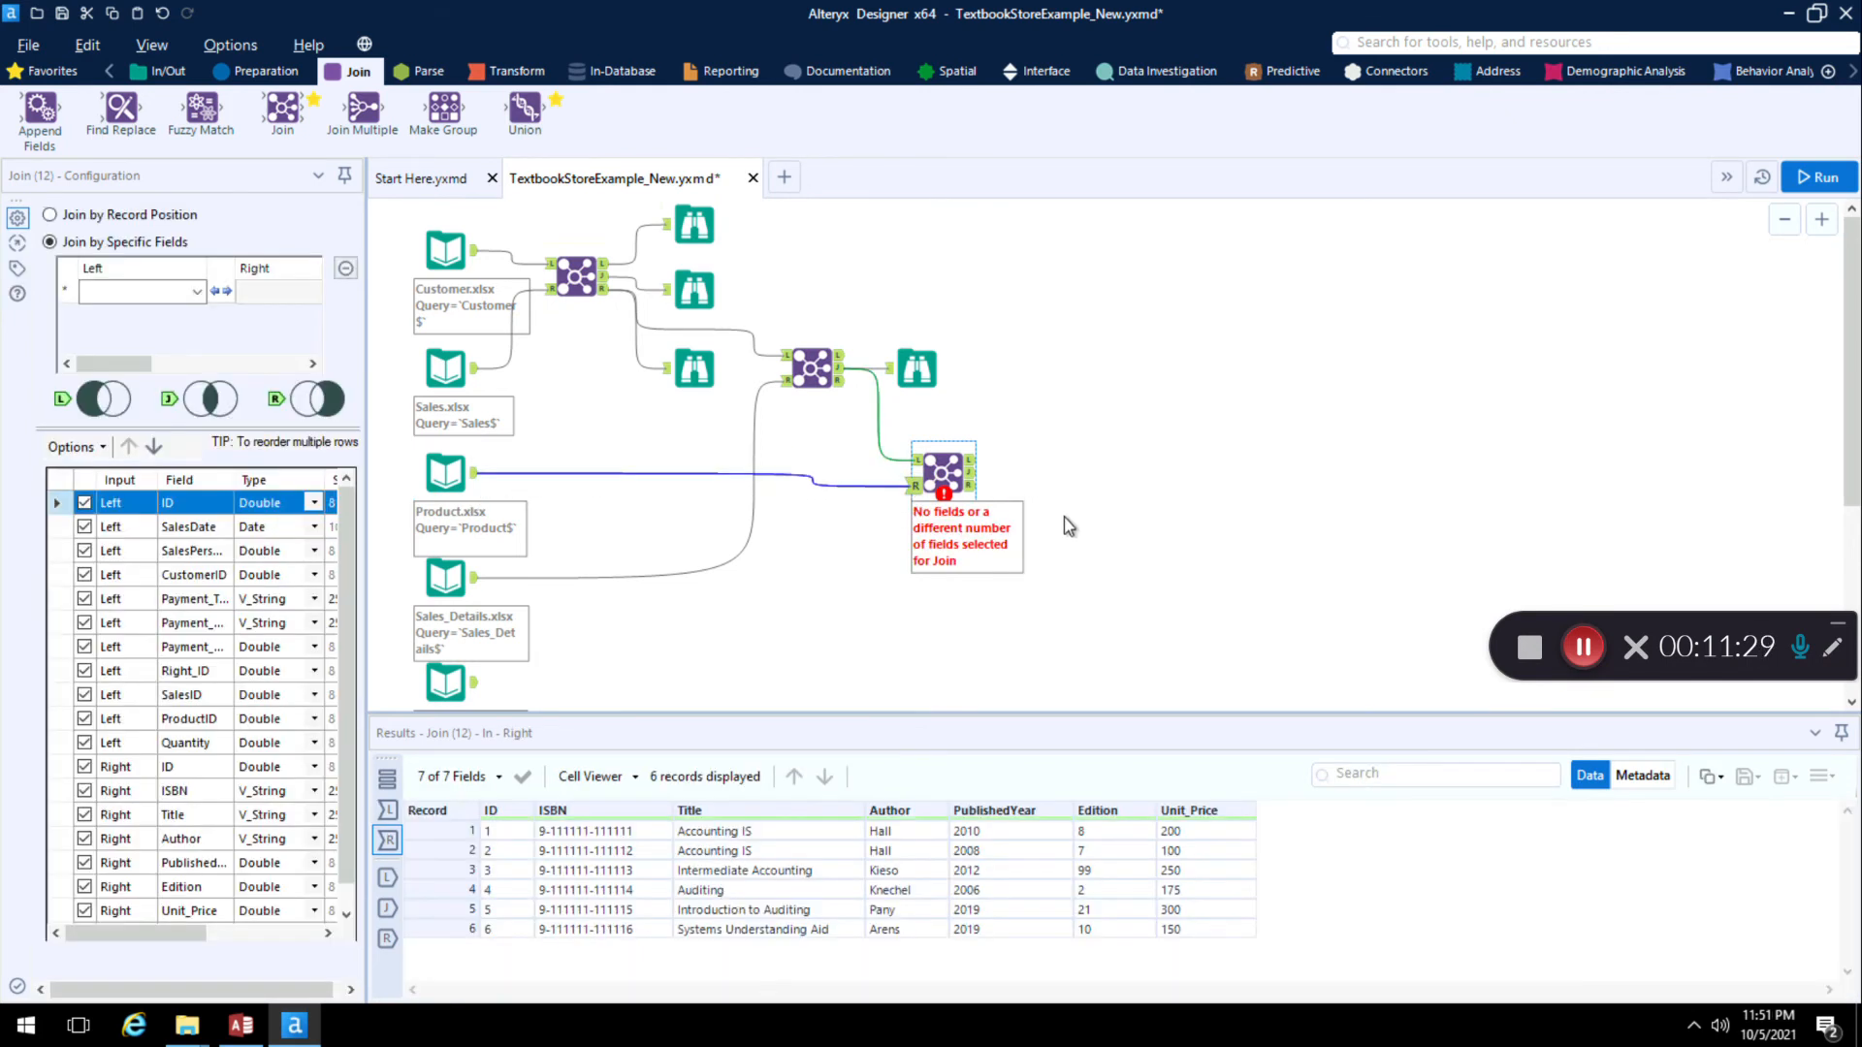
# Step: Set the third Join tool to match the left ProductID field with the right ID field, checking the joined sales and Product data first
pyautogui.click(148, 295)
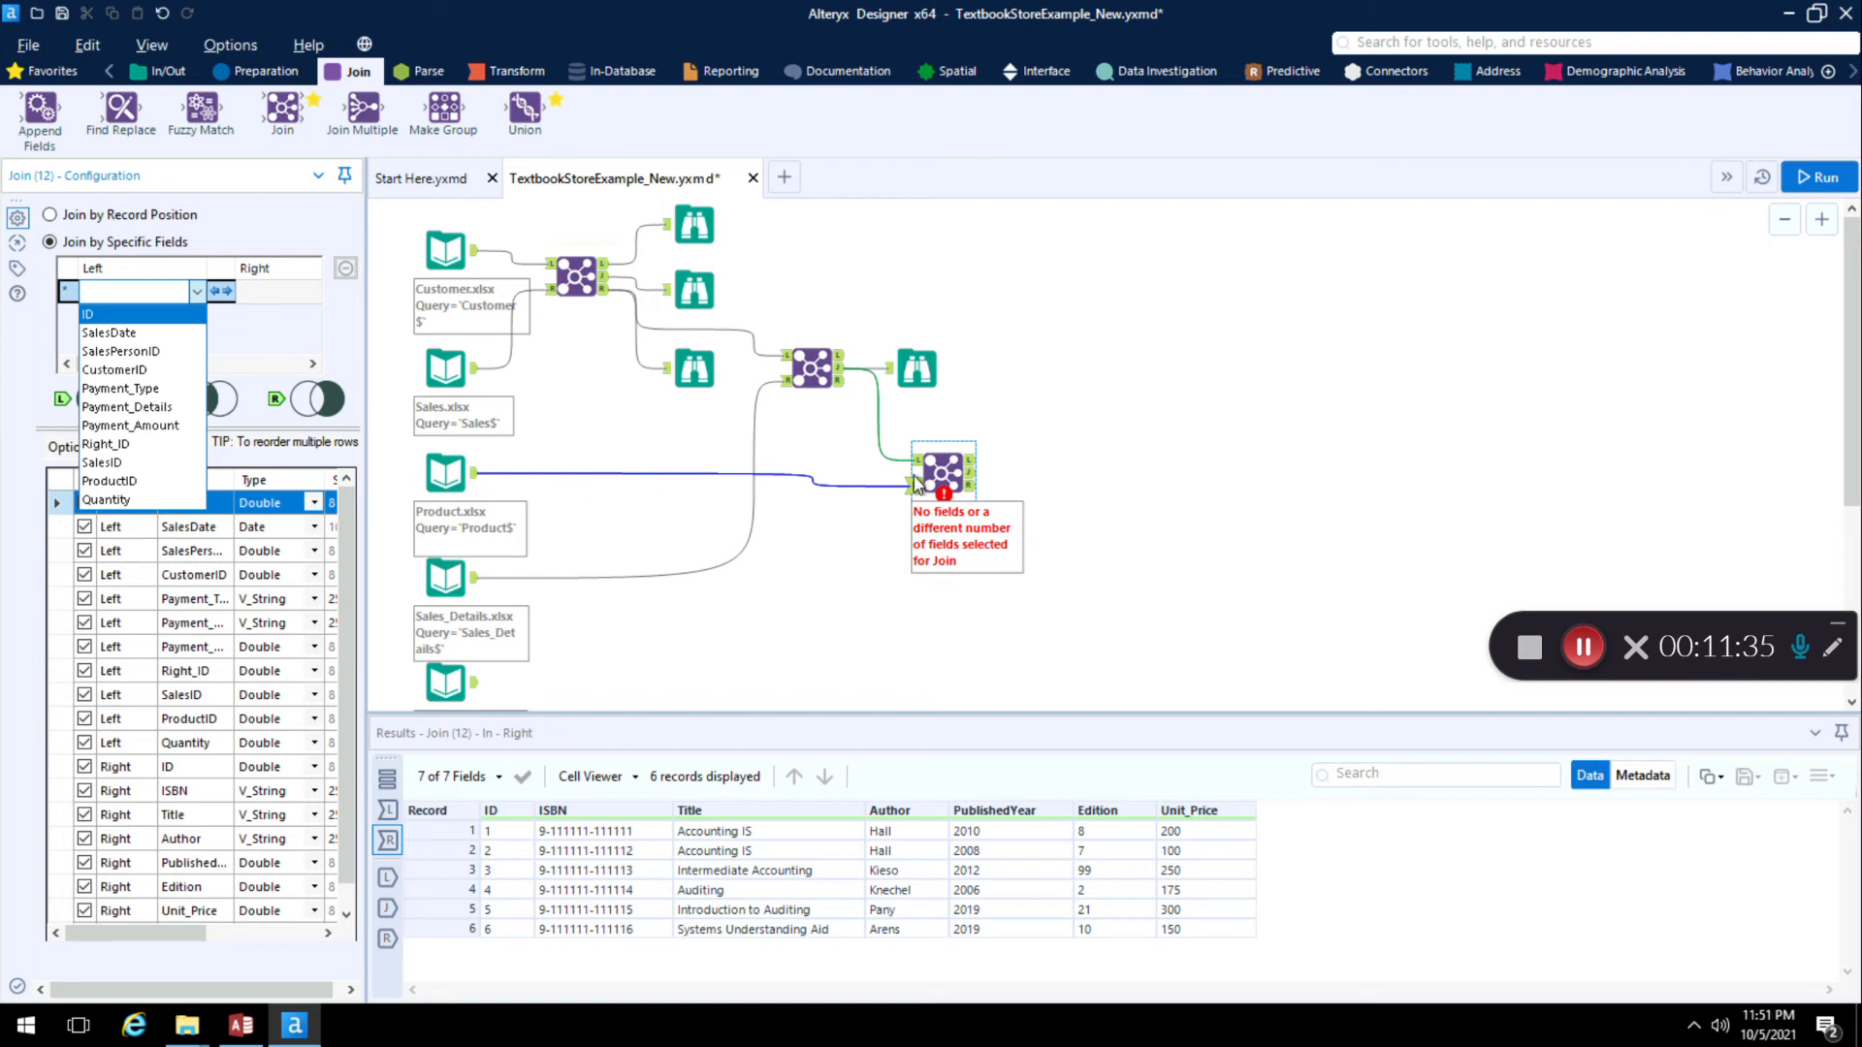
pyautogui.click(922, 367)
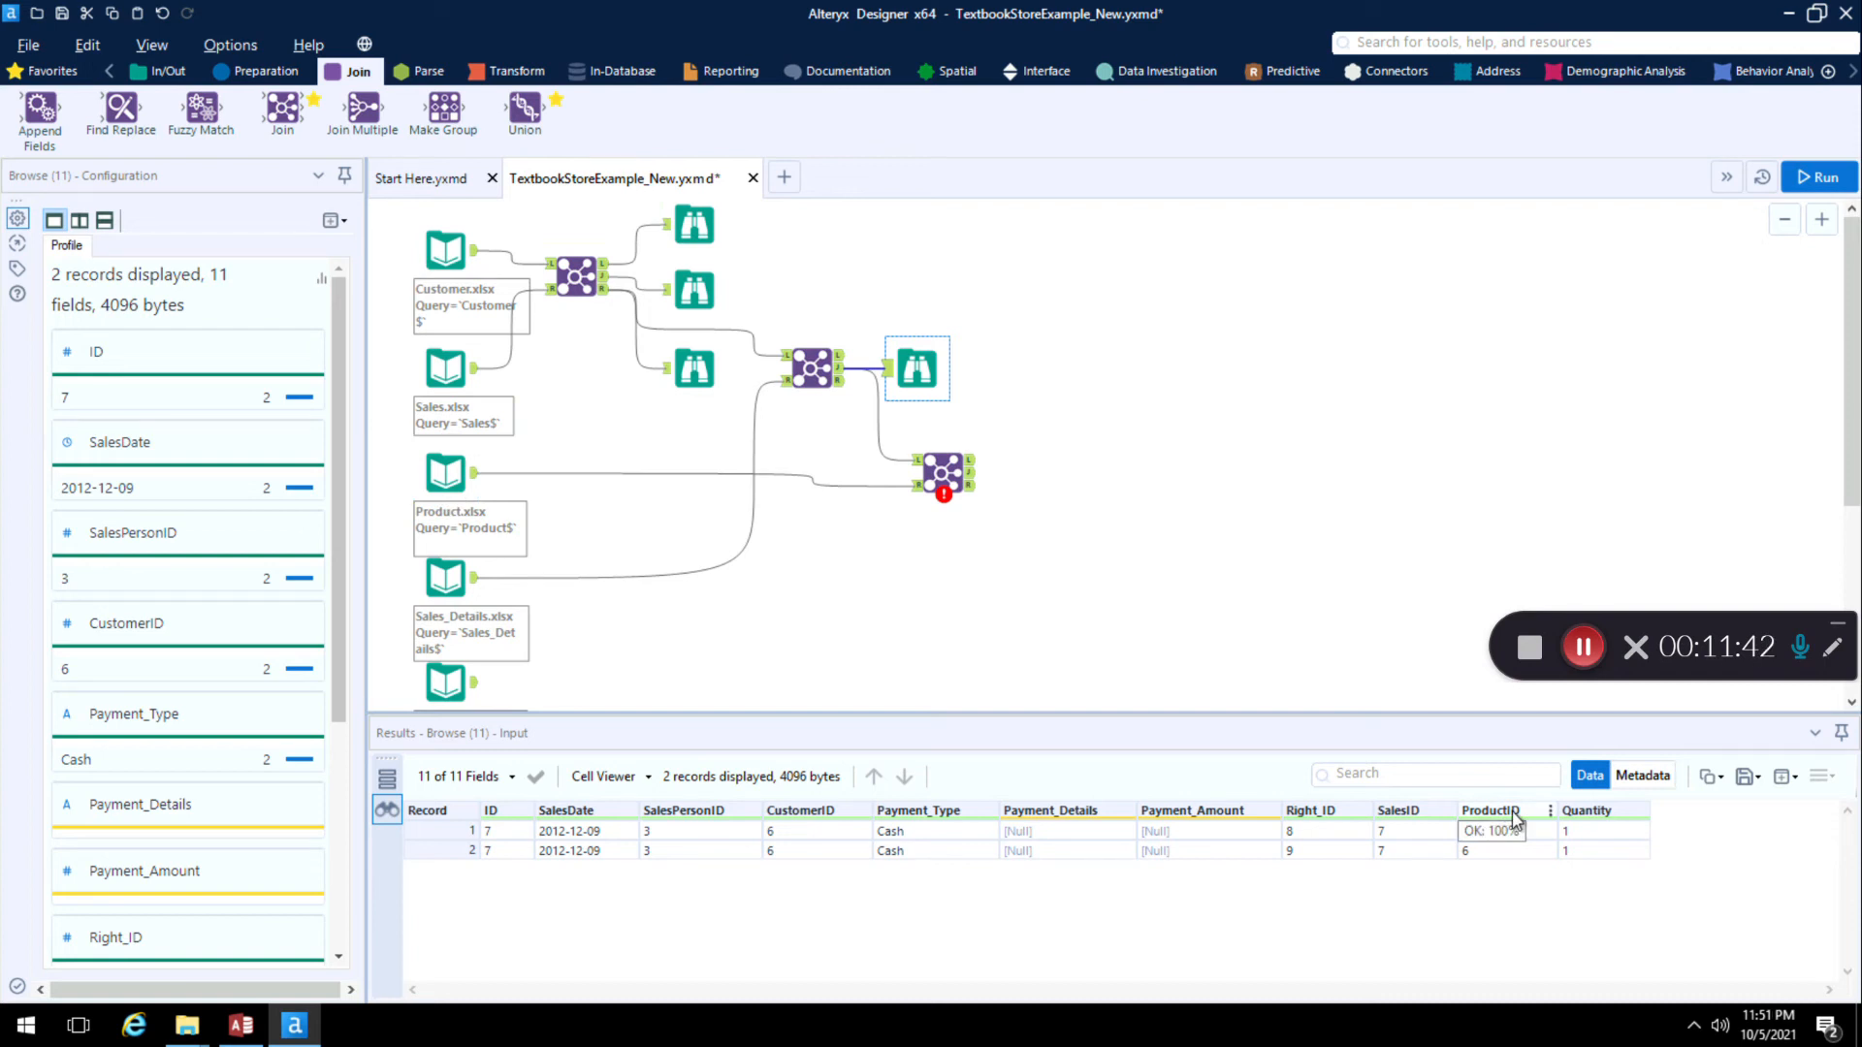
pyautogui.click(438, 483)
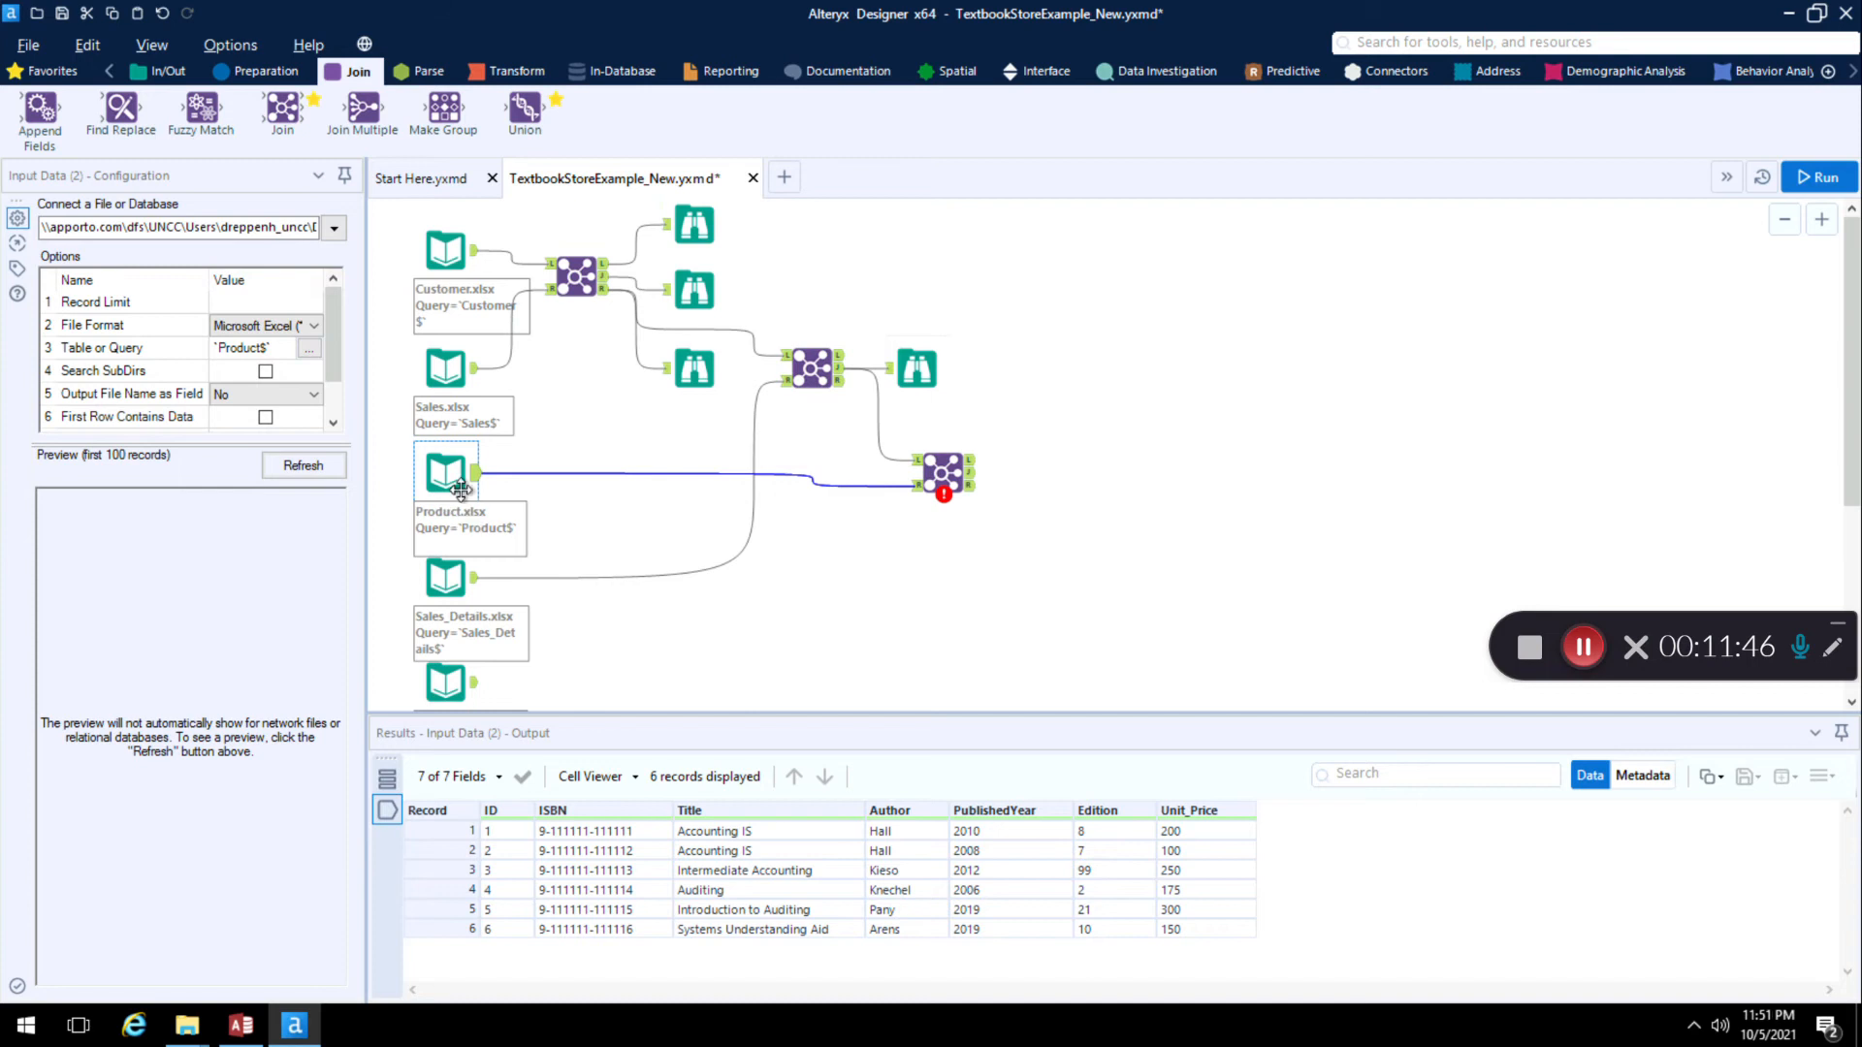
pyautogui.click(946, 475)
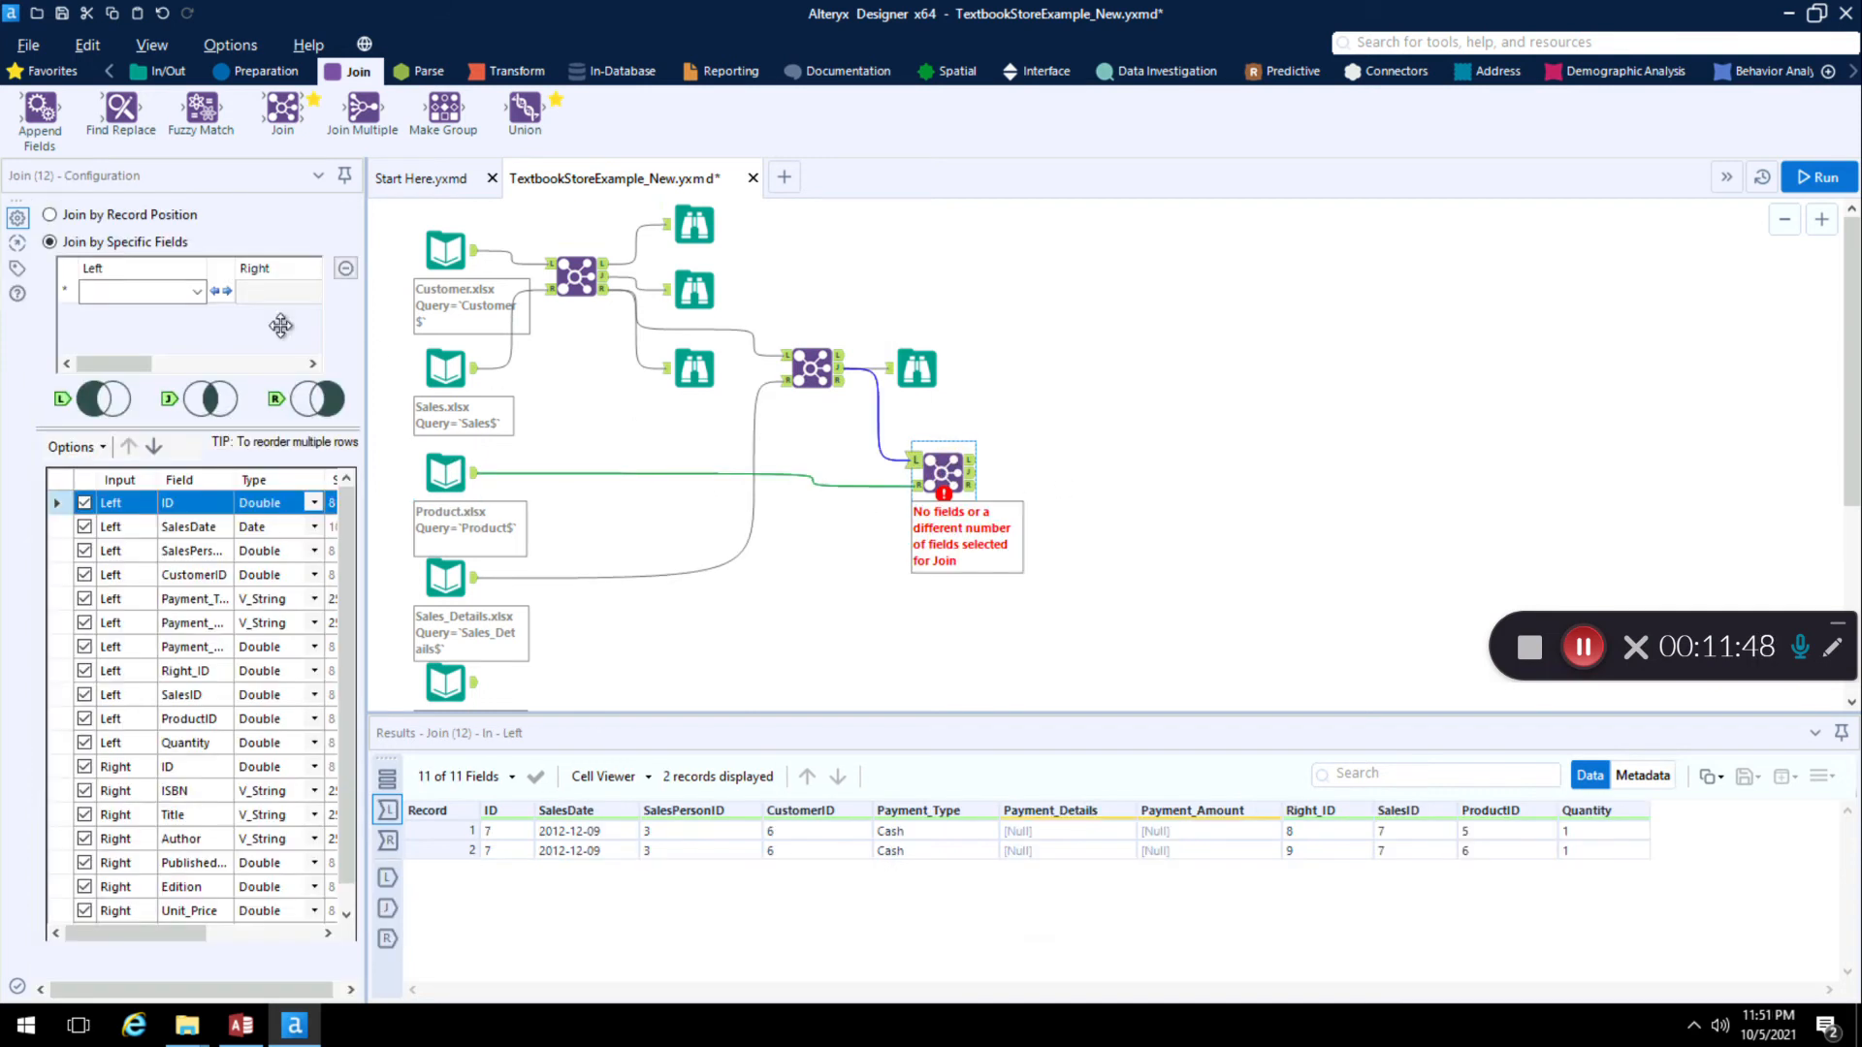
pyautogui.click(197, 291)
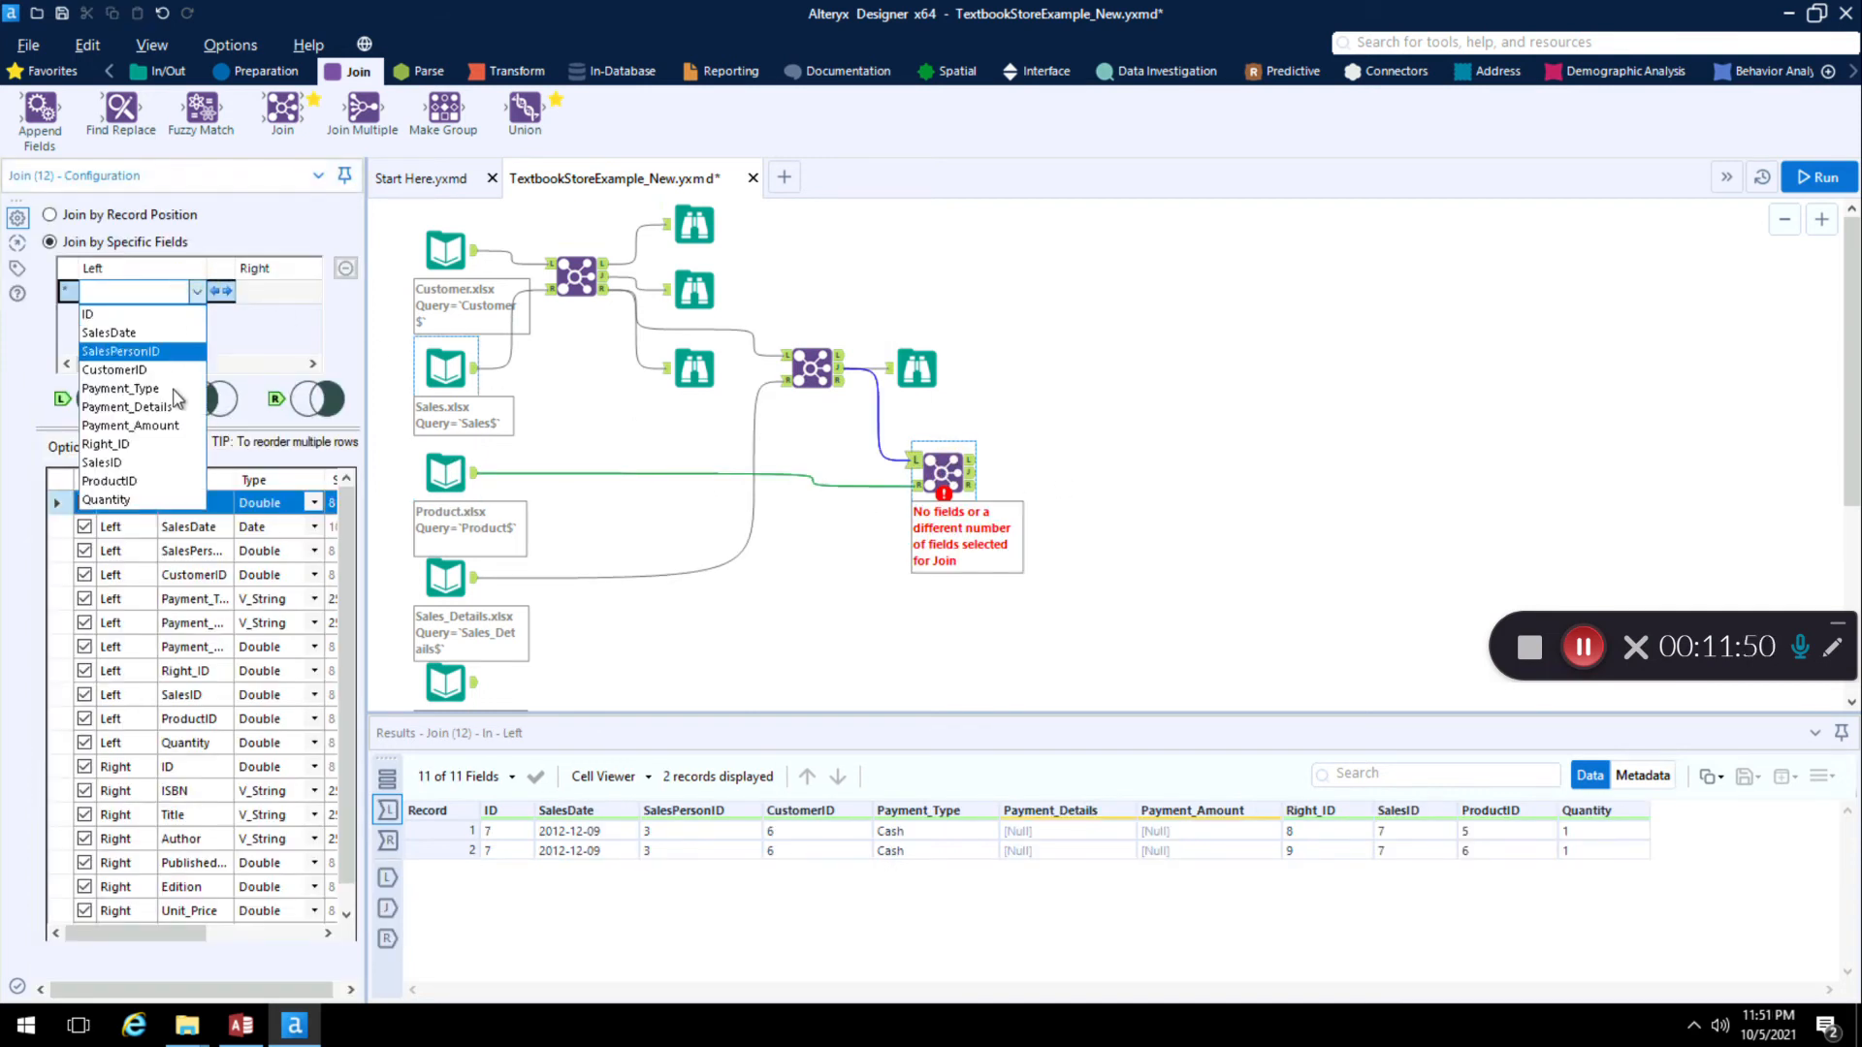
pyautogui.click(178, 481)
pyautogui.click(296, 293)
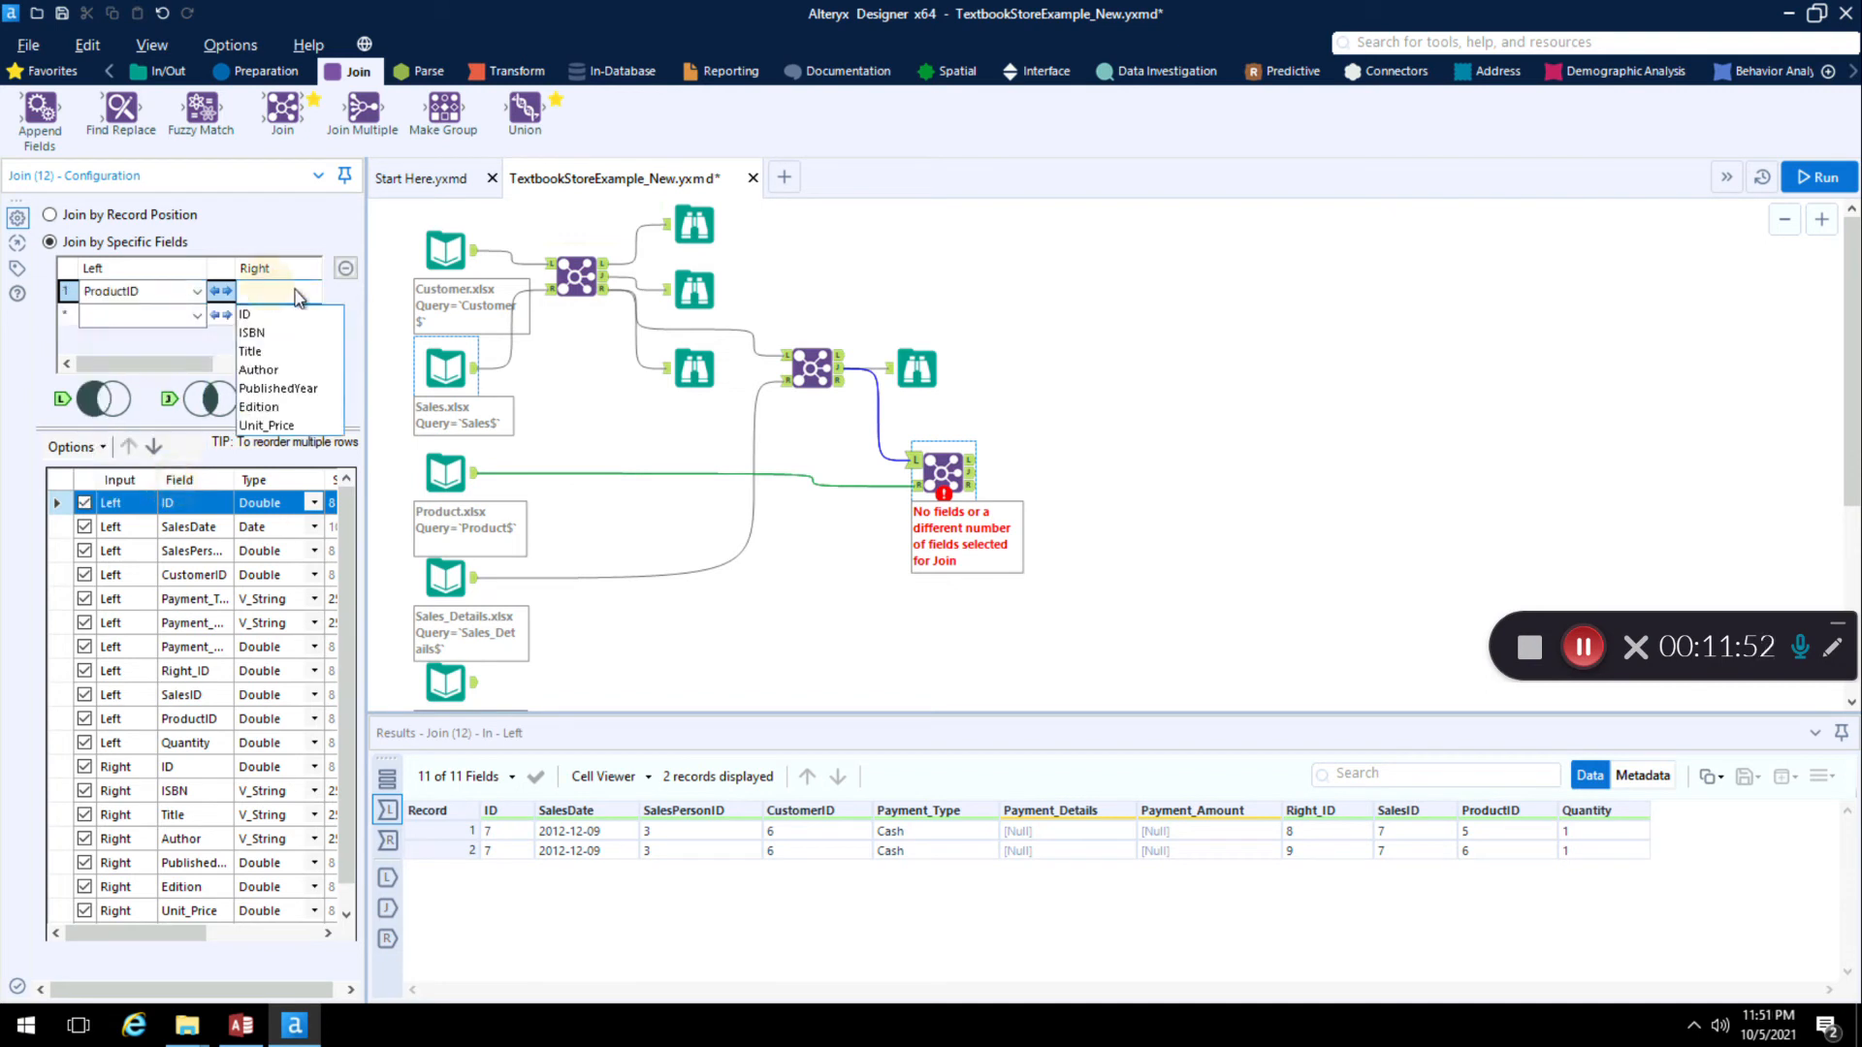
pyautogui.click(307, 315)
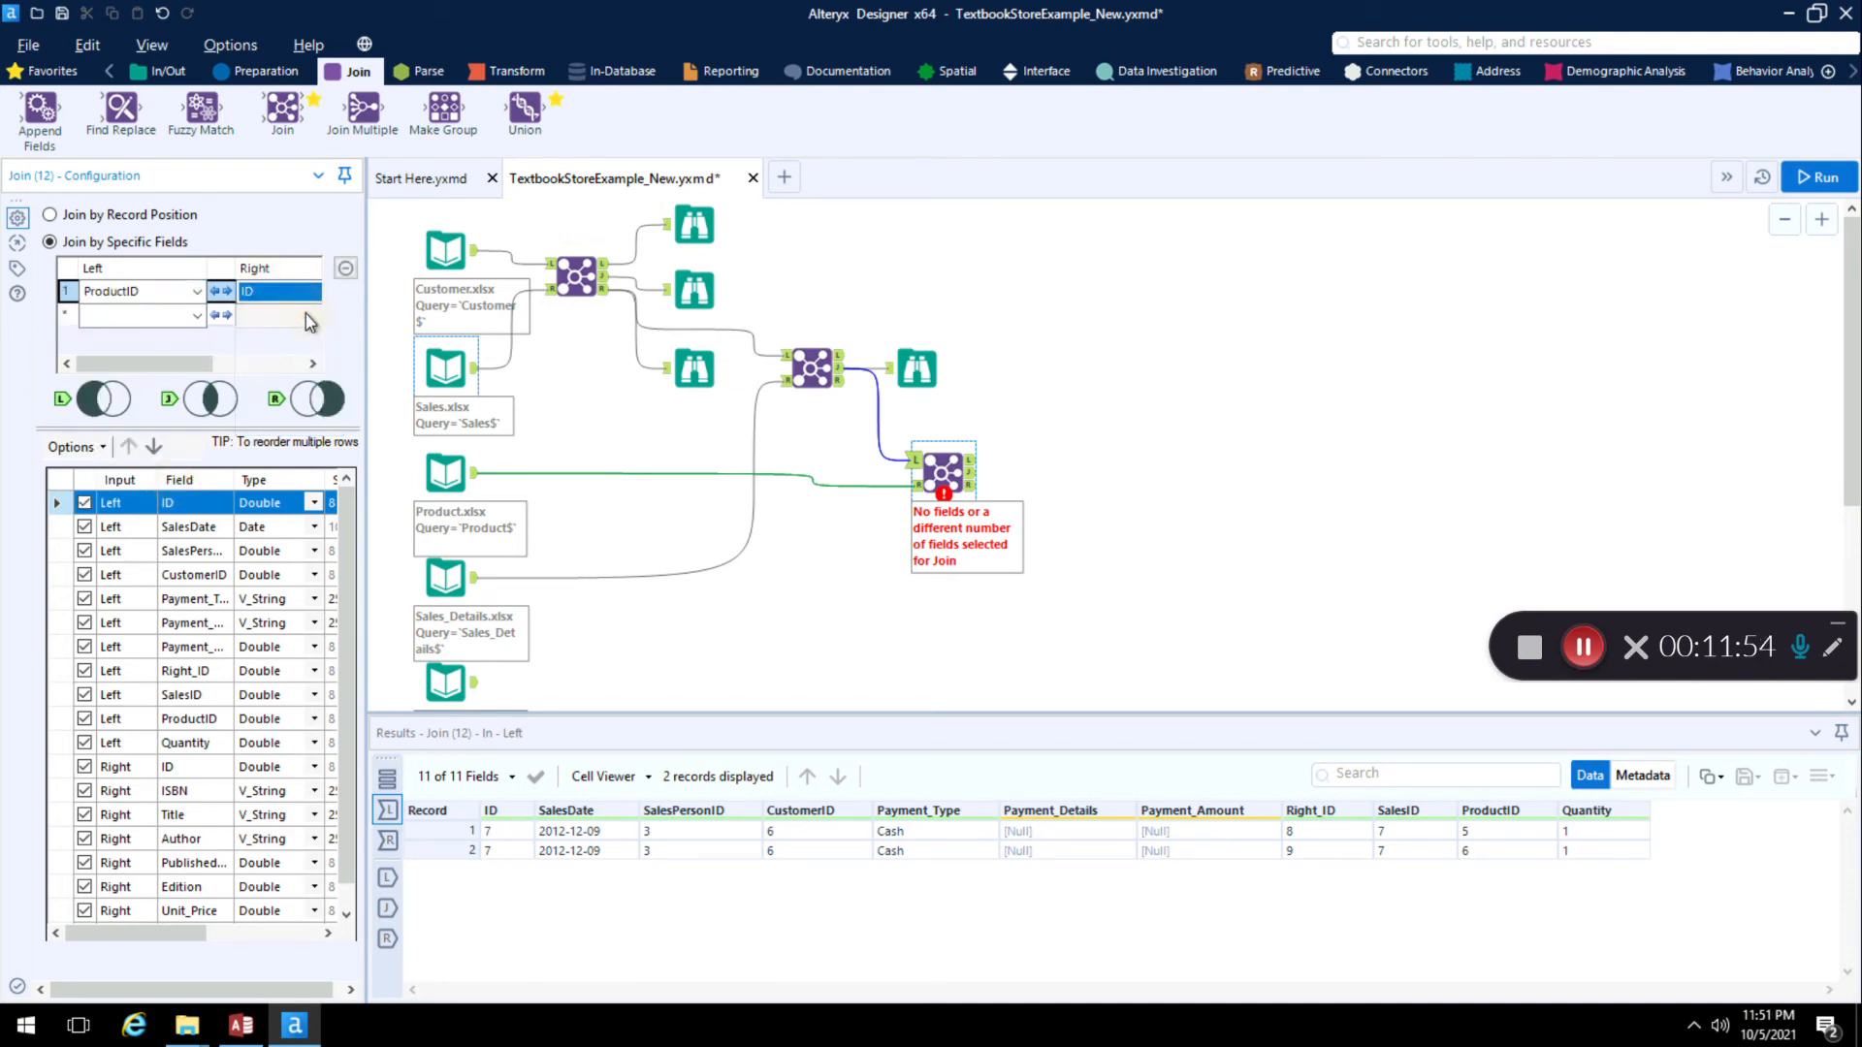
pyautogui.click(1051, 470)
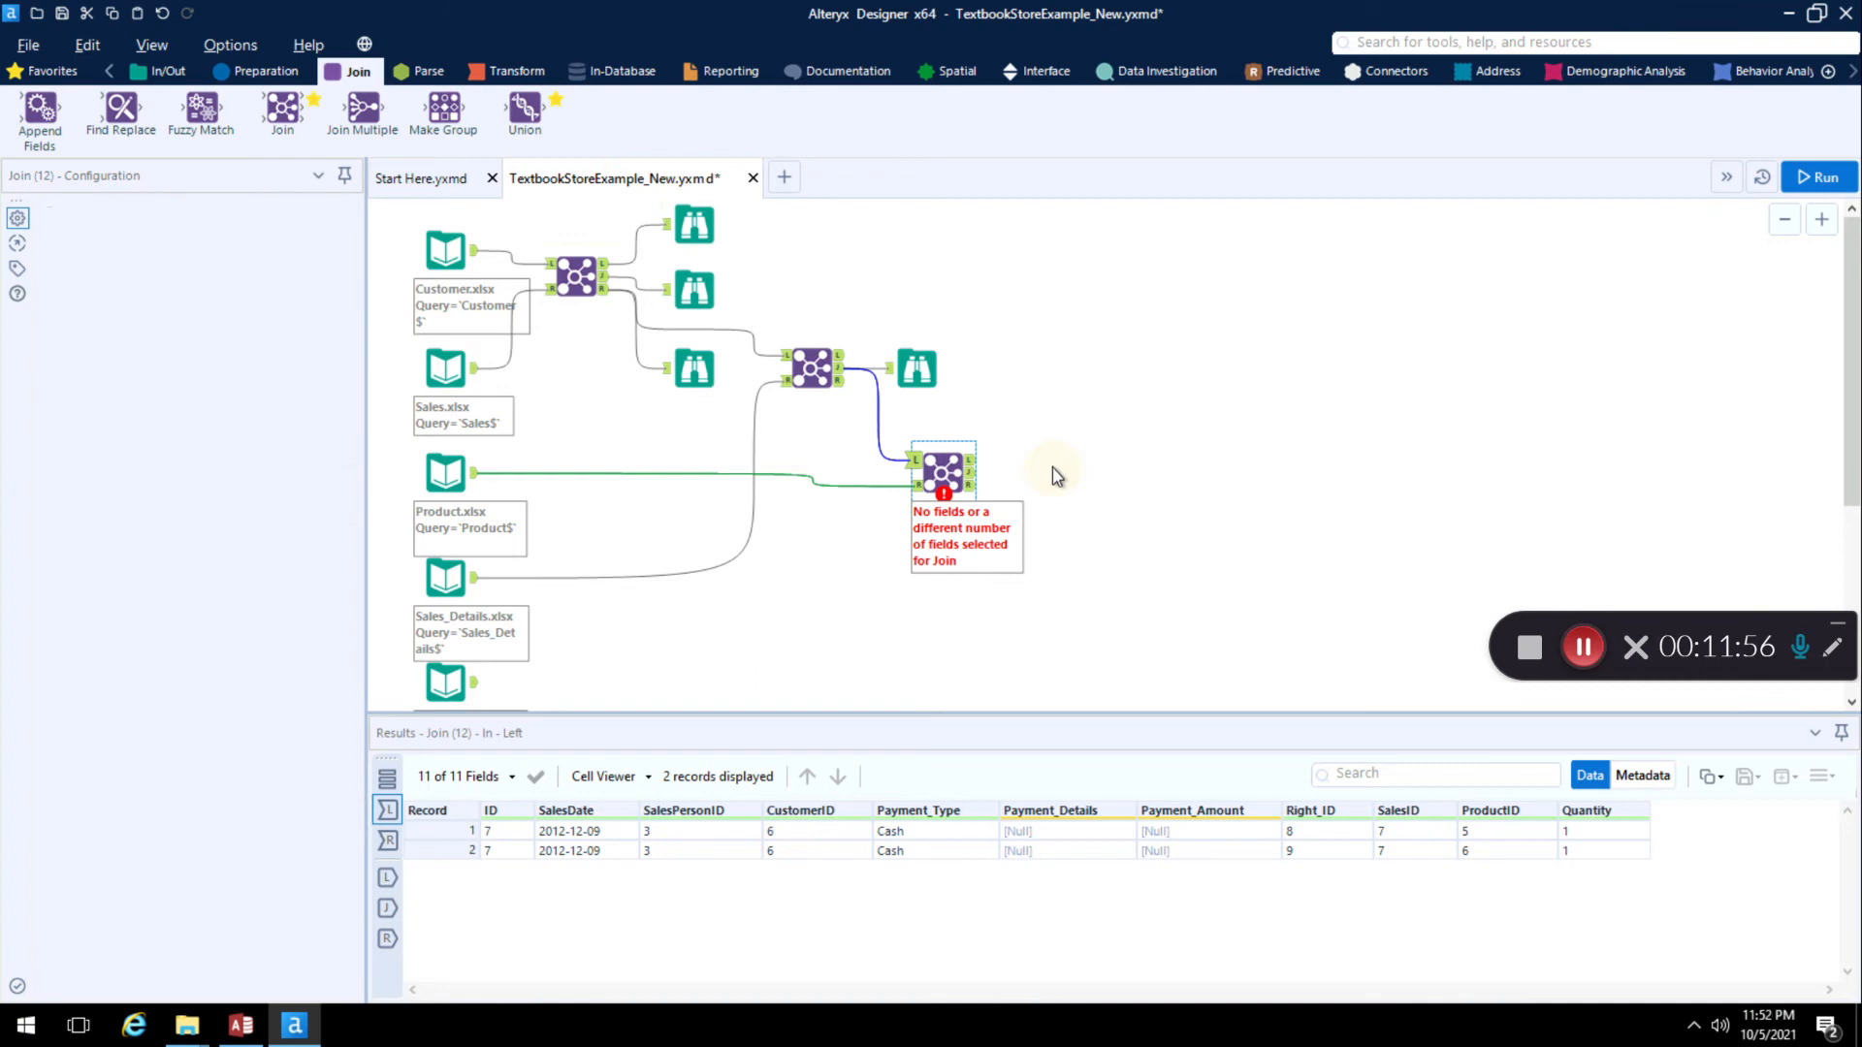
pyautogui.hotkey('ctrl', 'r')
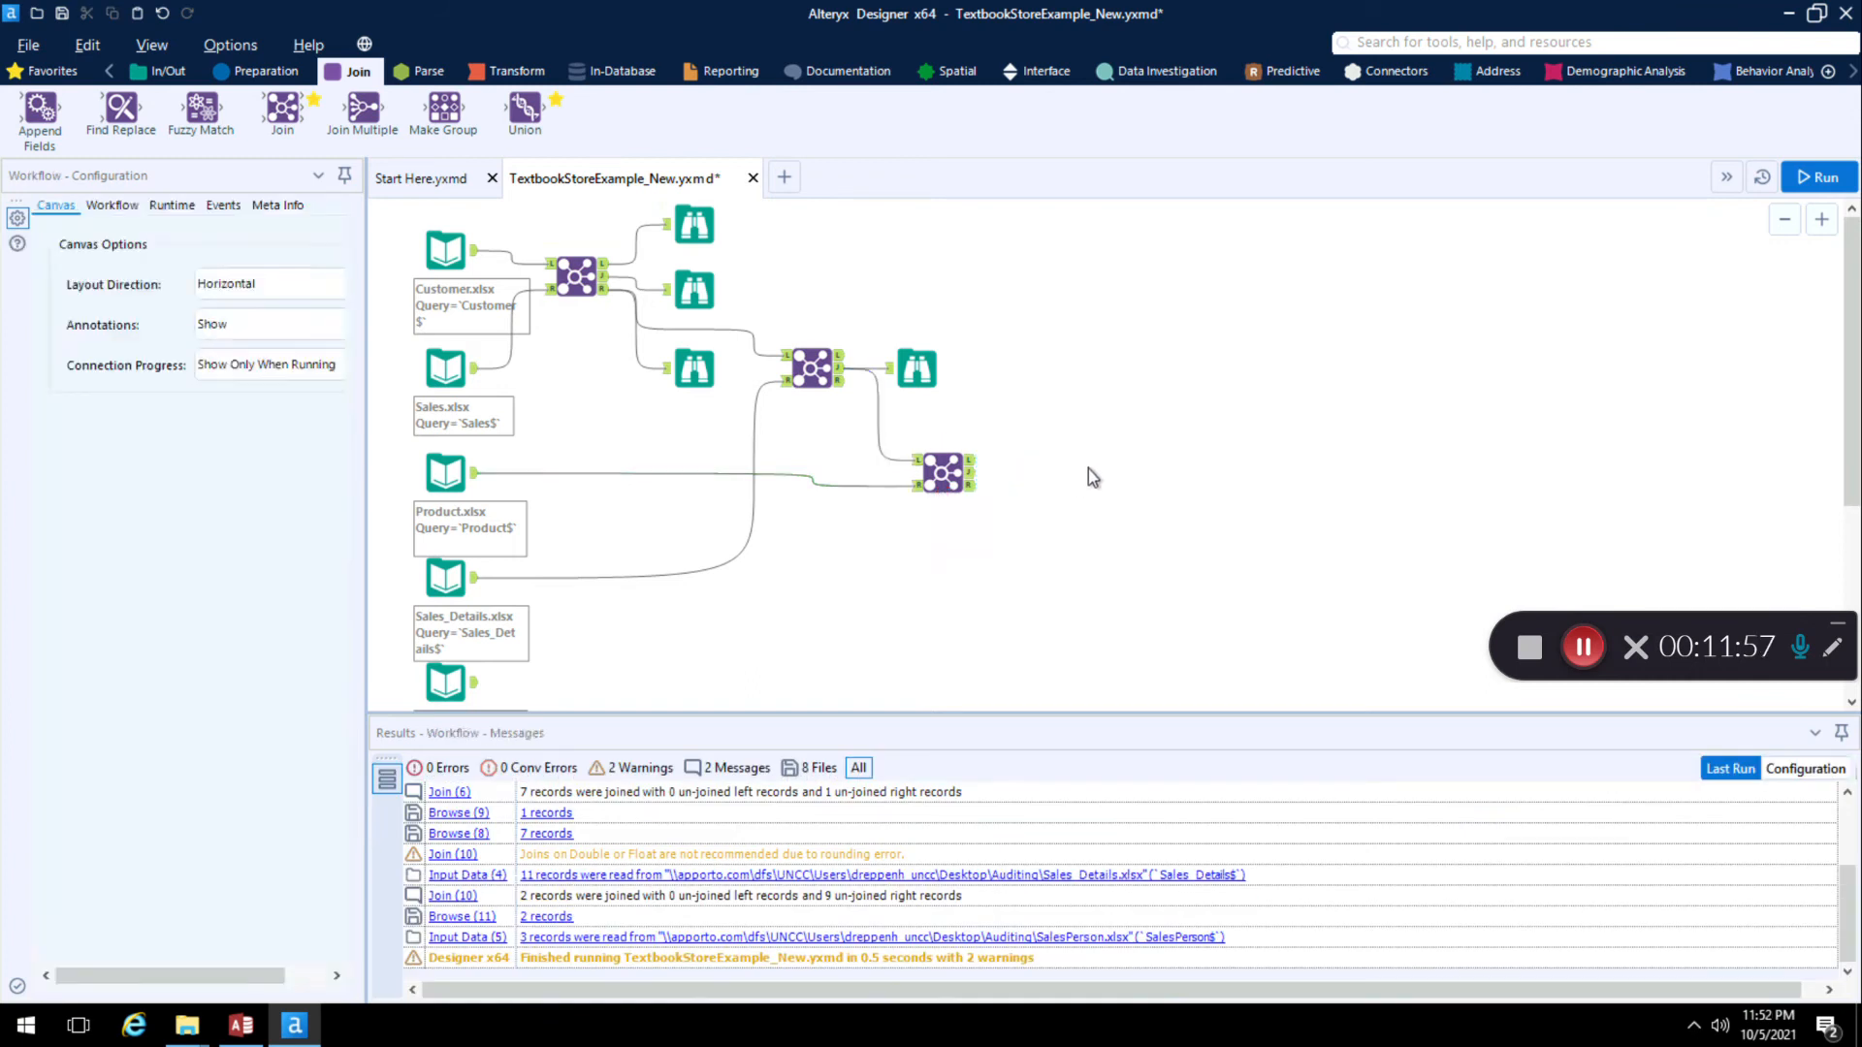
# Step: Add a Browse tool after the third join's joined output, run the workflow and inspect the product columns of its records
pyautogui.click(946, 471)
pyautogui.rightClick(945, 471)
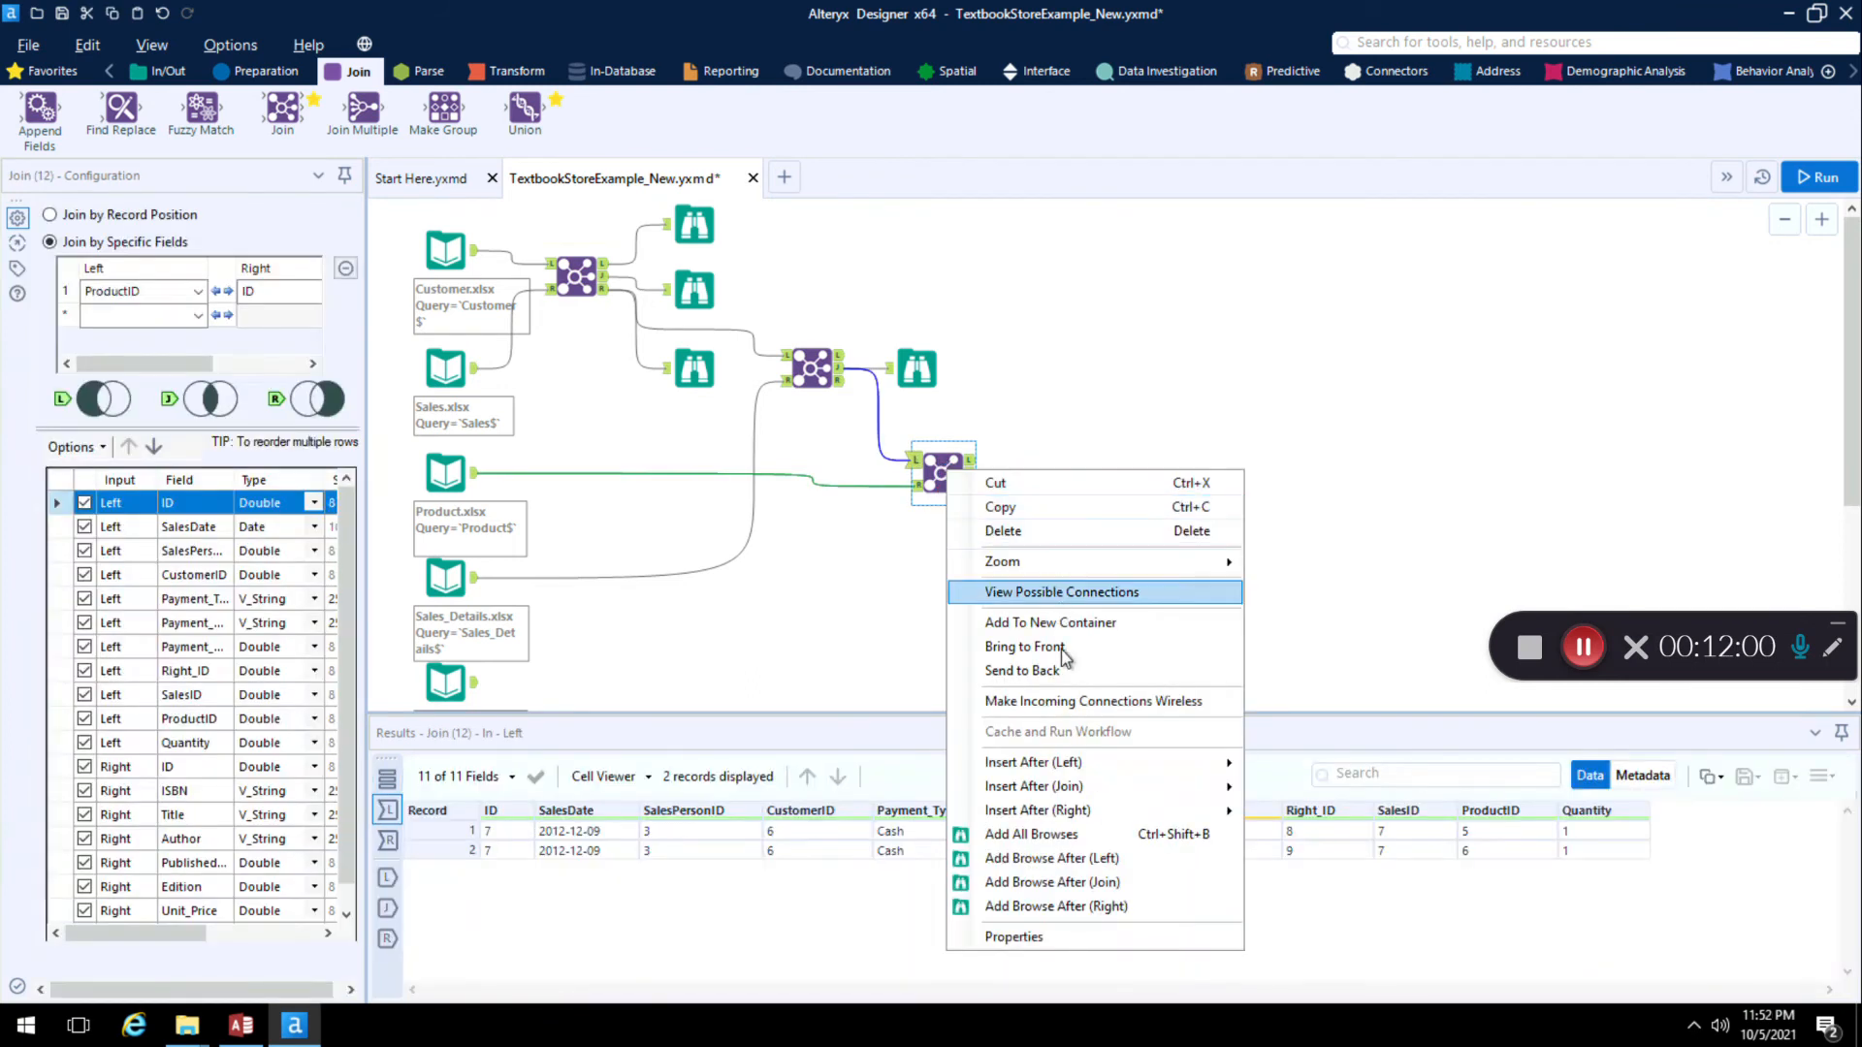
pyautogui.click(1113, 885)
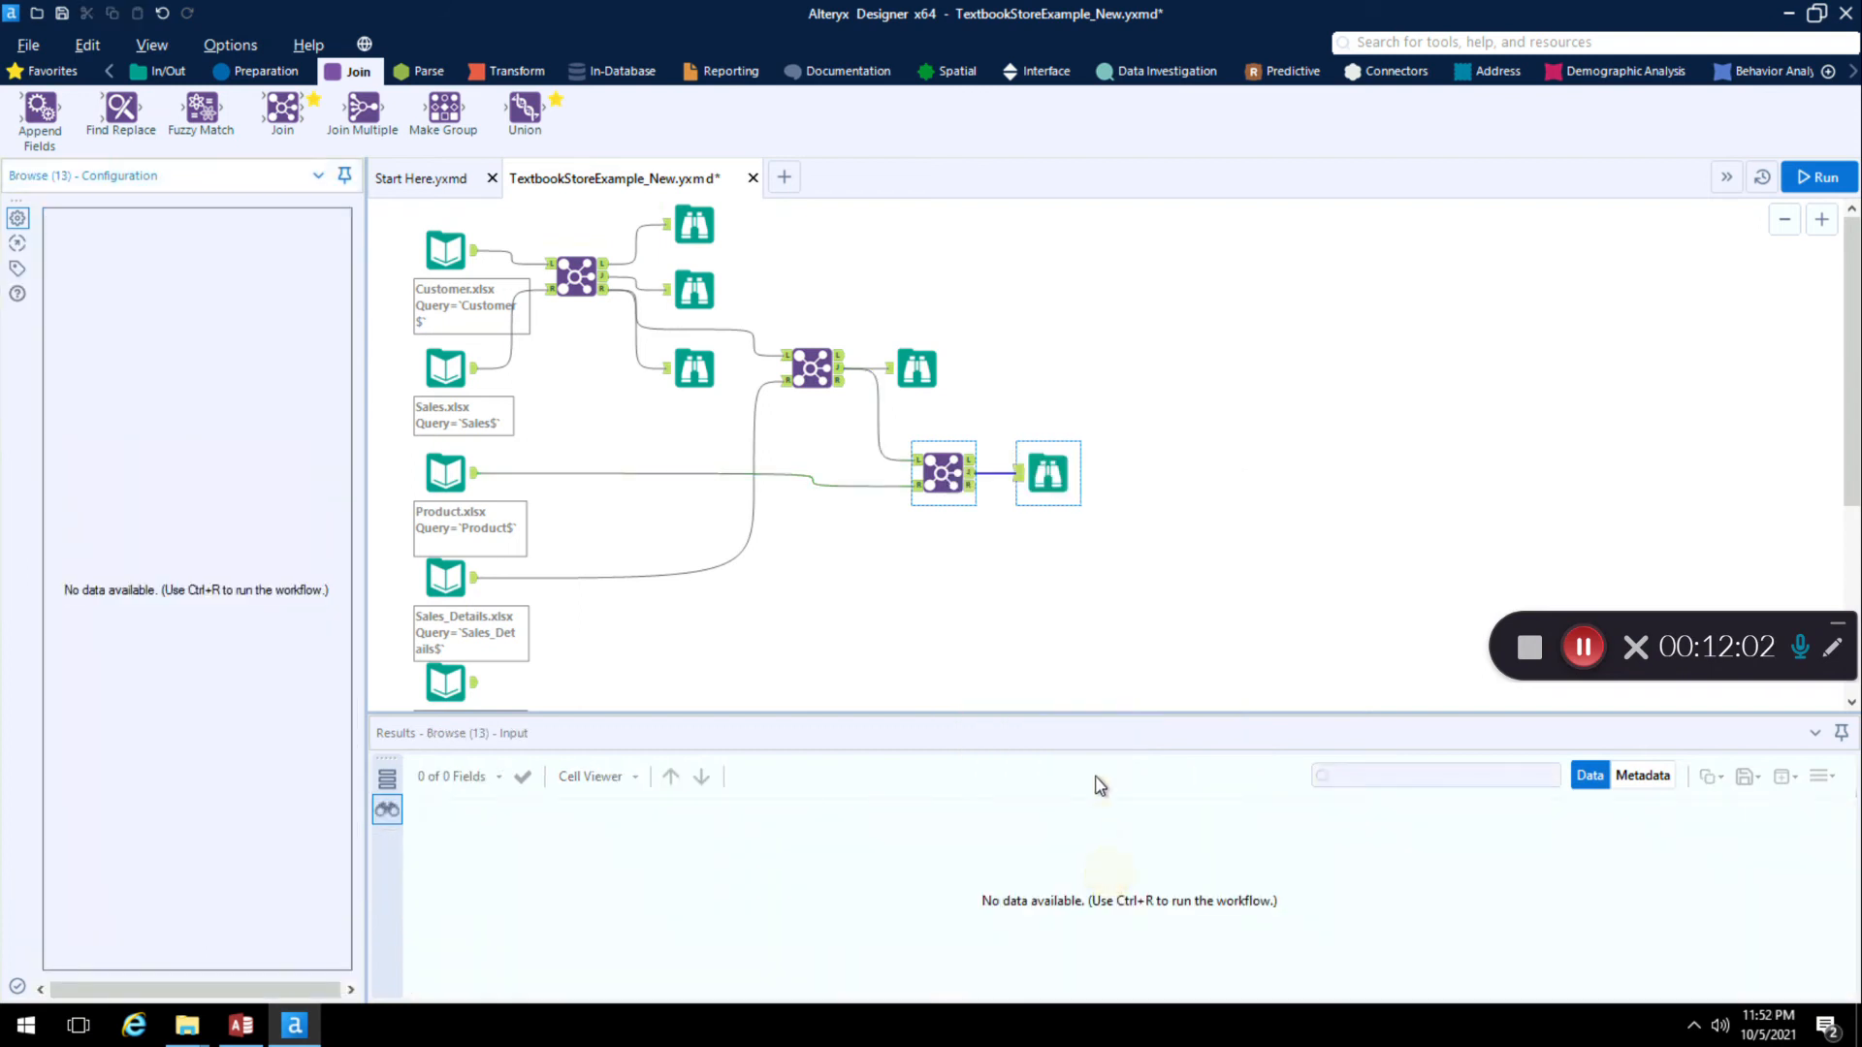
pyautogui.click(1825, 177)
pyautogui.click(1055, 483)
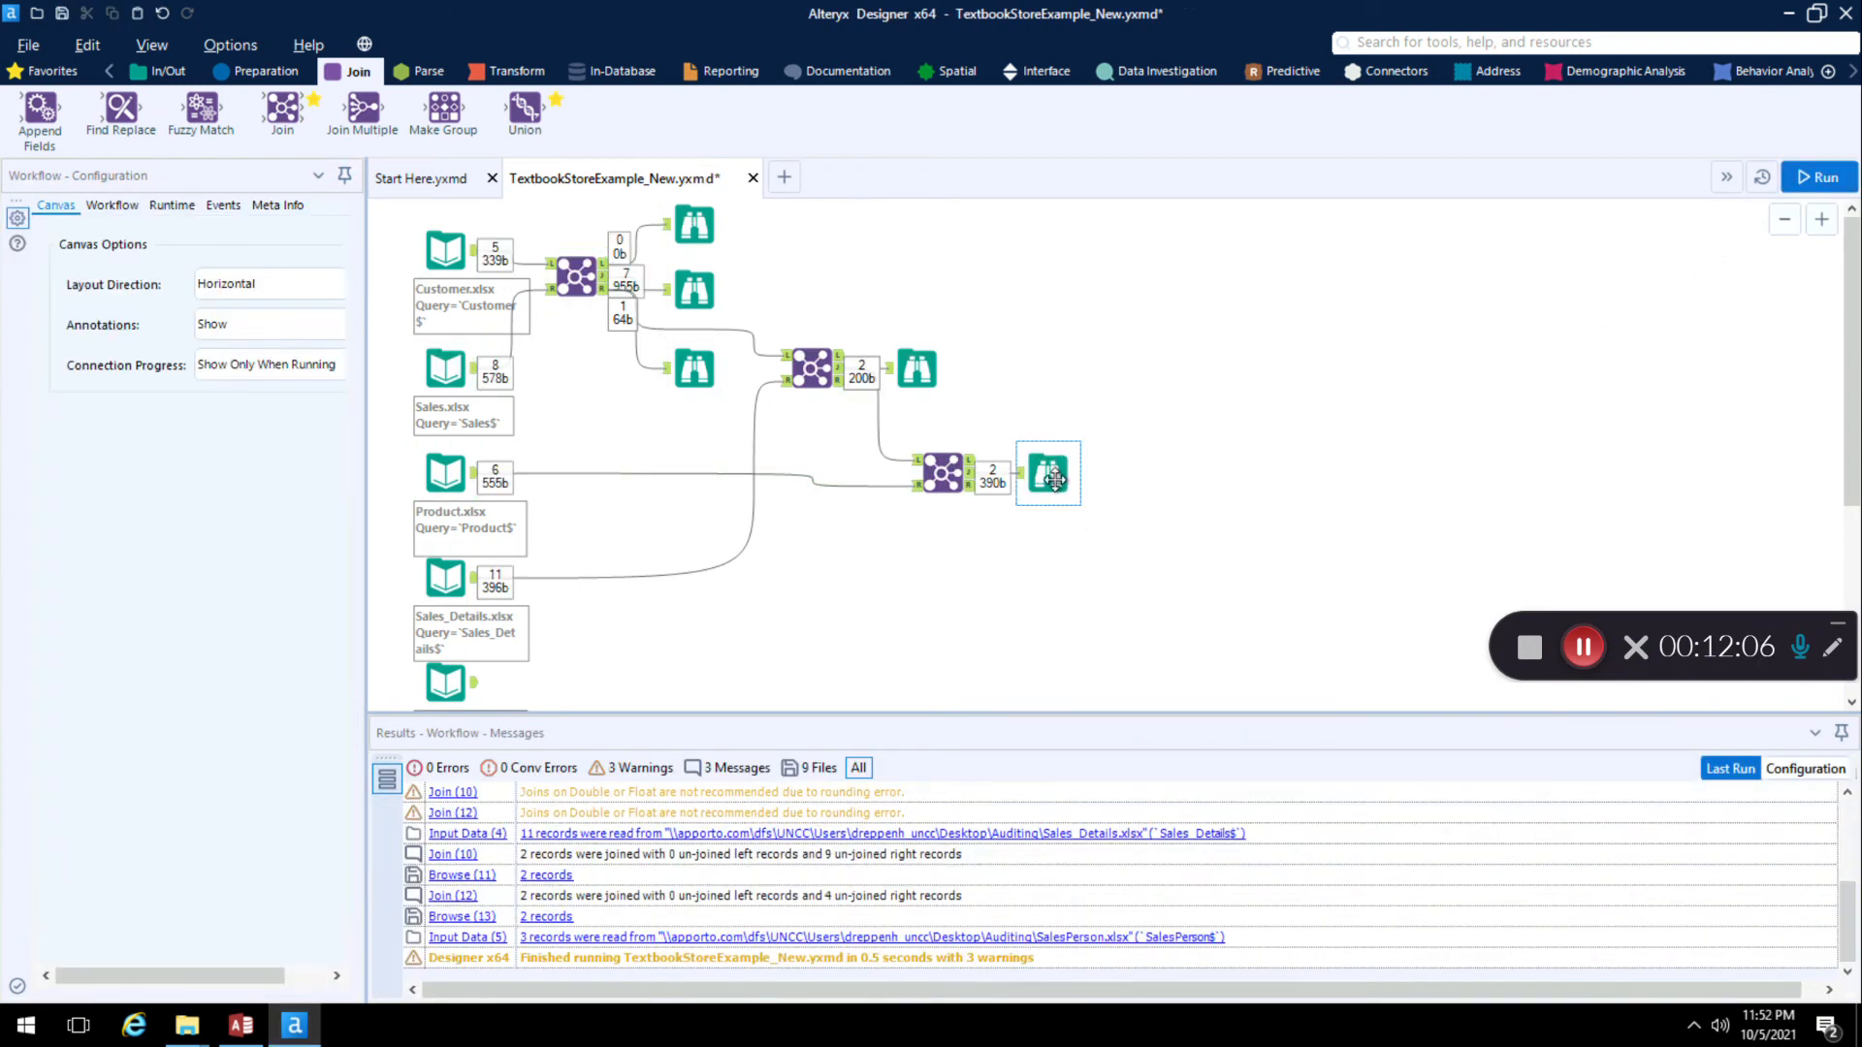
pyautogui.moveTo(1384, 989); pyautogui.dragTo(1818, 982)
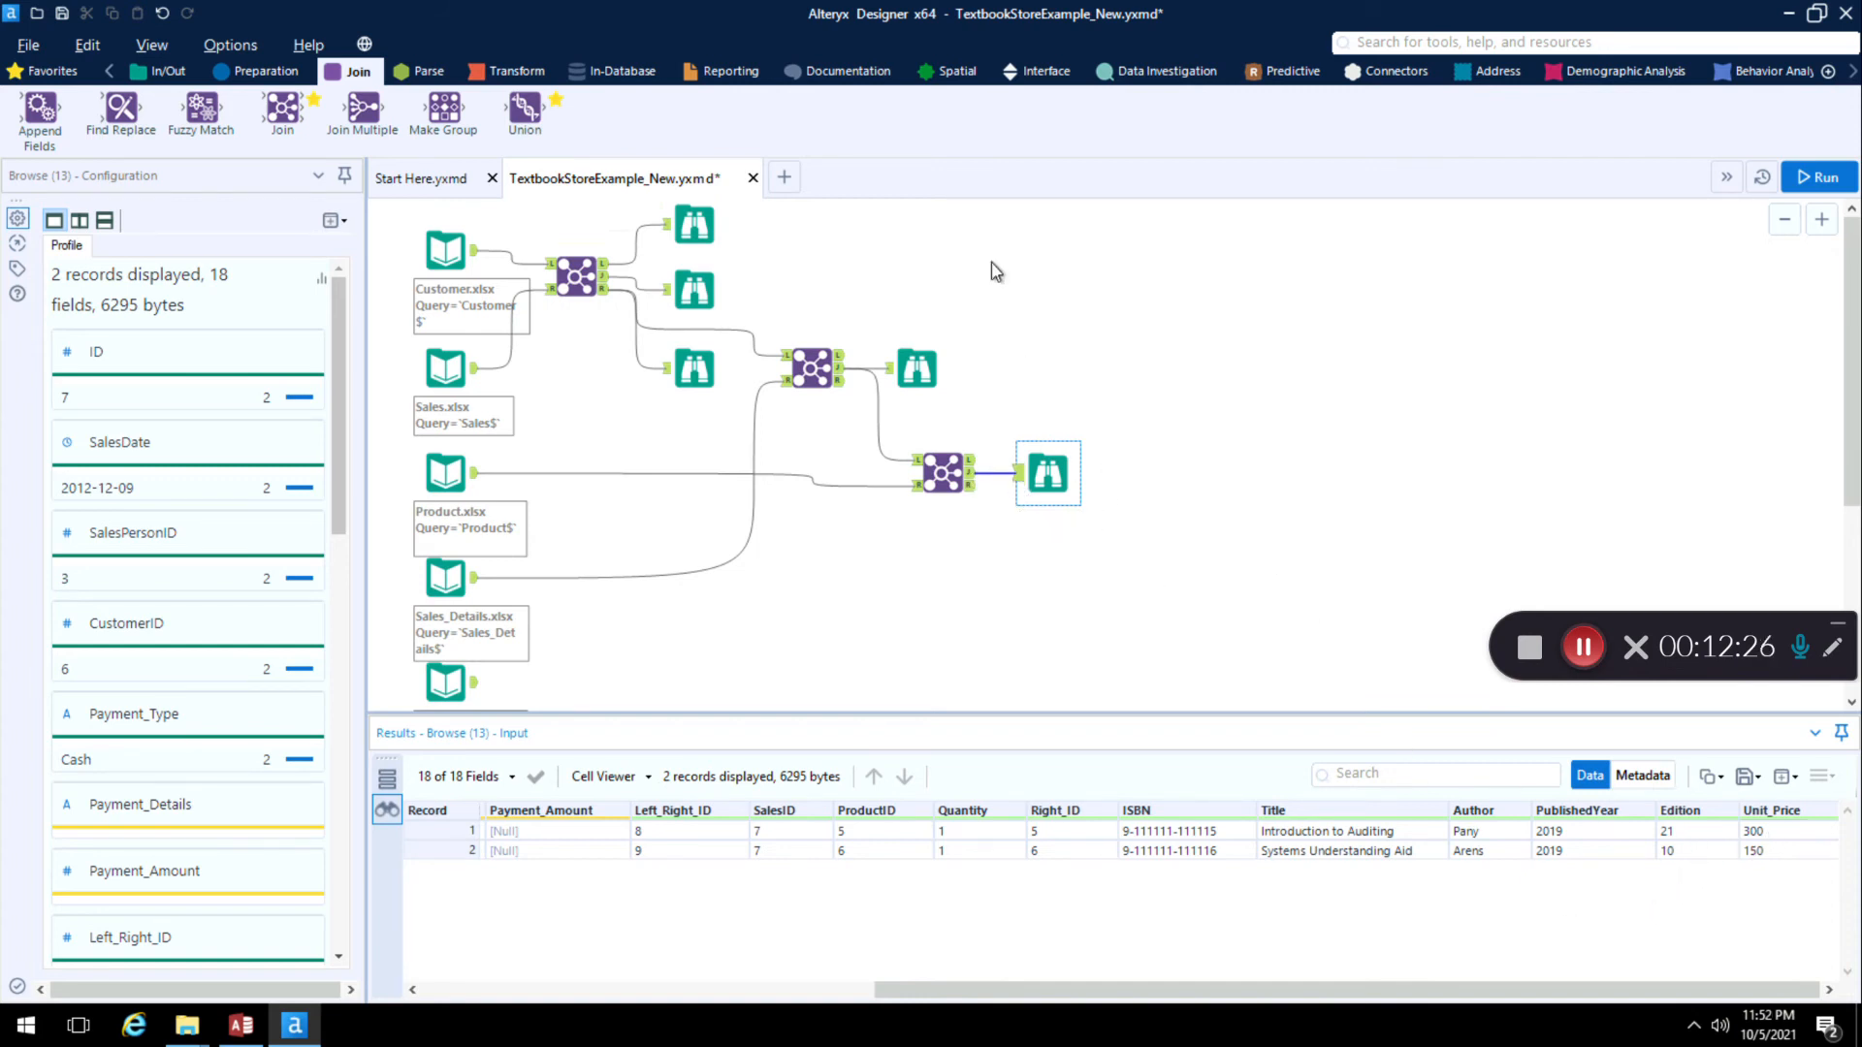
pyautogui.click(1578, 645)
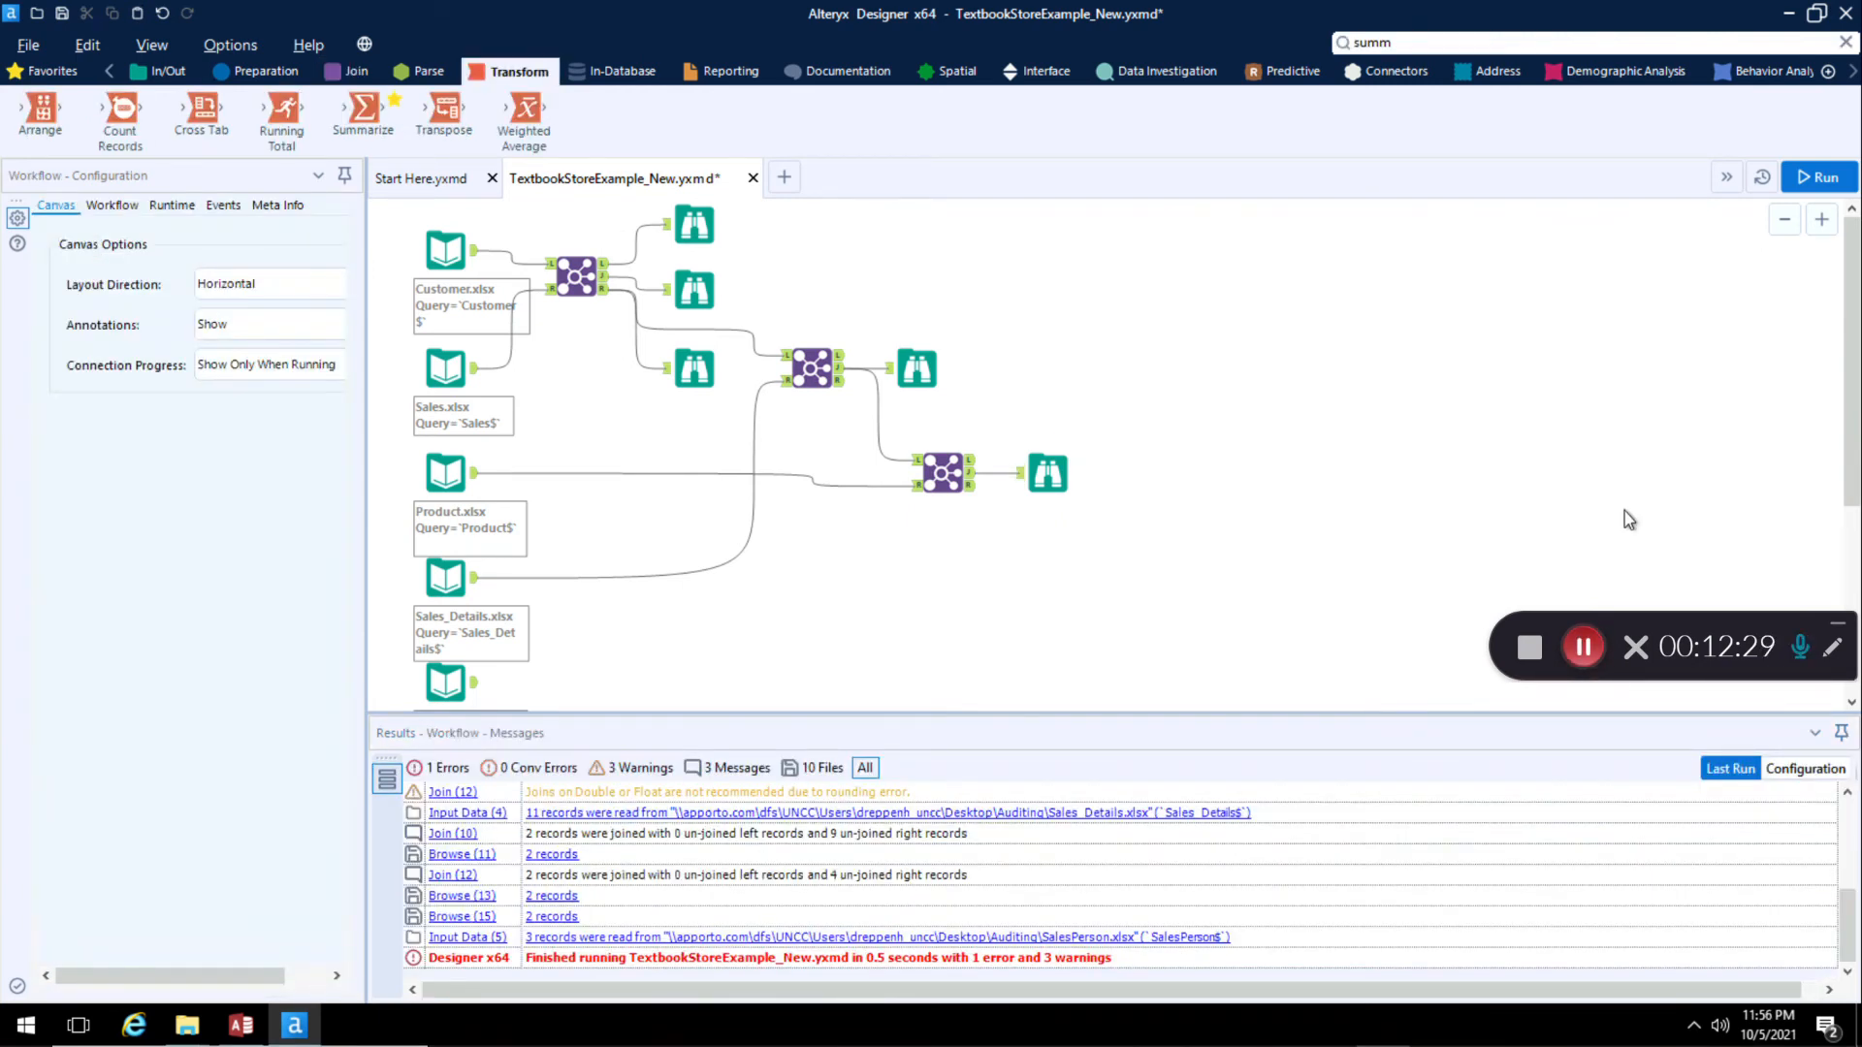
# Step: Examine the Unit_Price and Quantity values in the Browse results of the third join
pyautogui.click(1047, 474)
pyautogui.moveTo(1413, 990); pyautogui.dragTo(1853, 974)
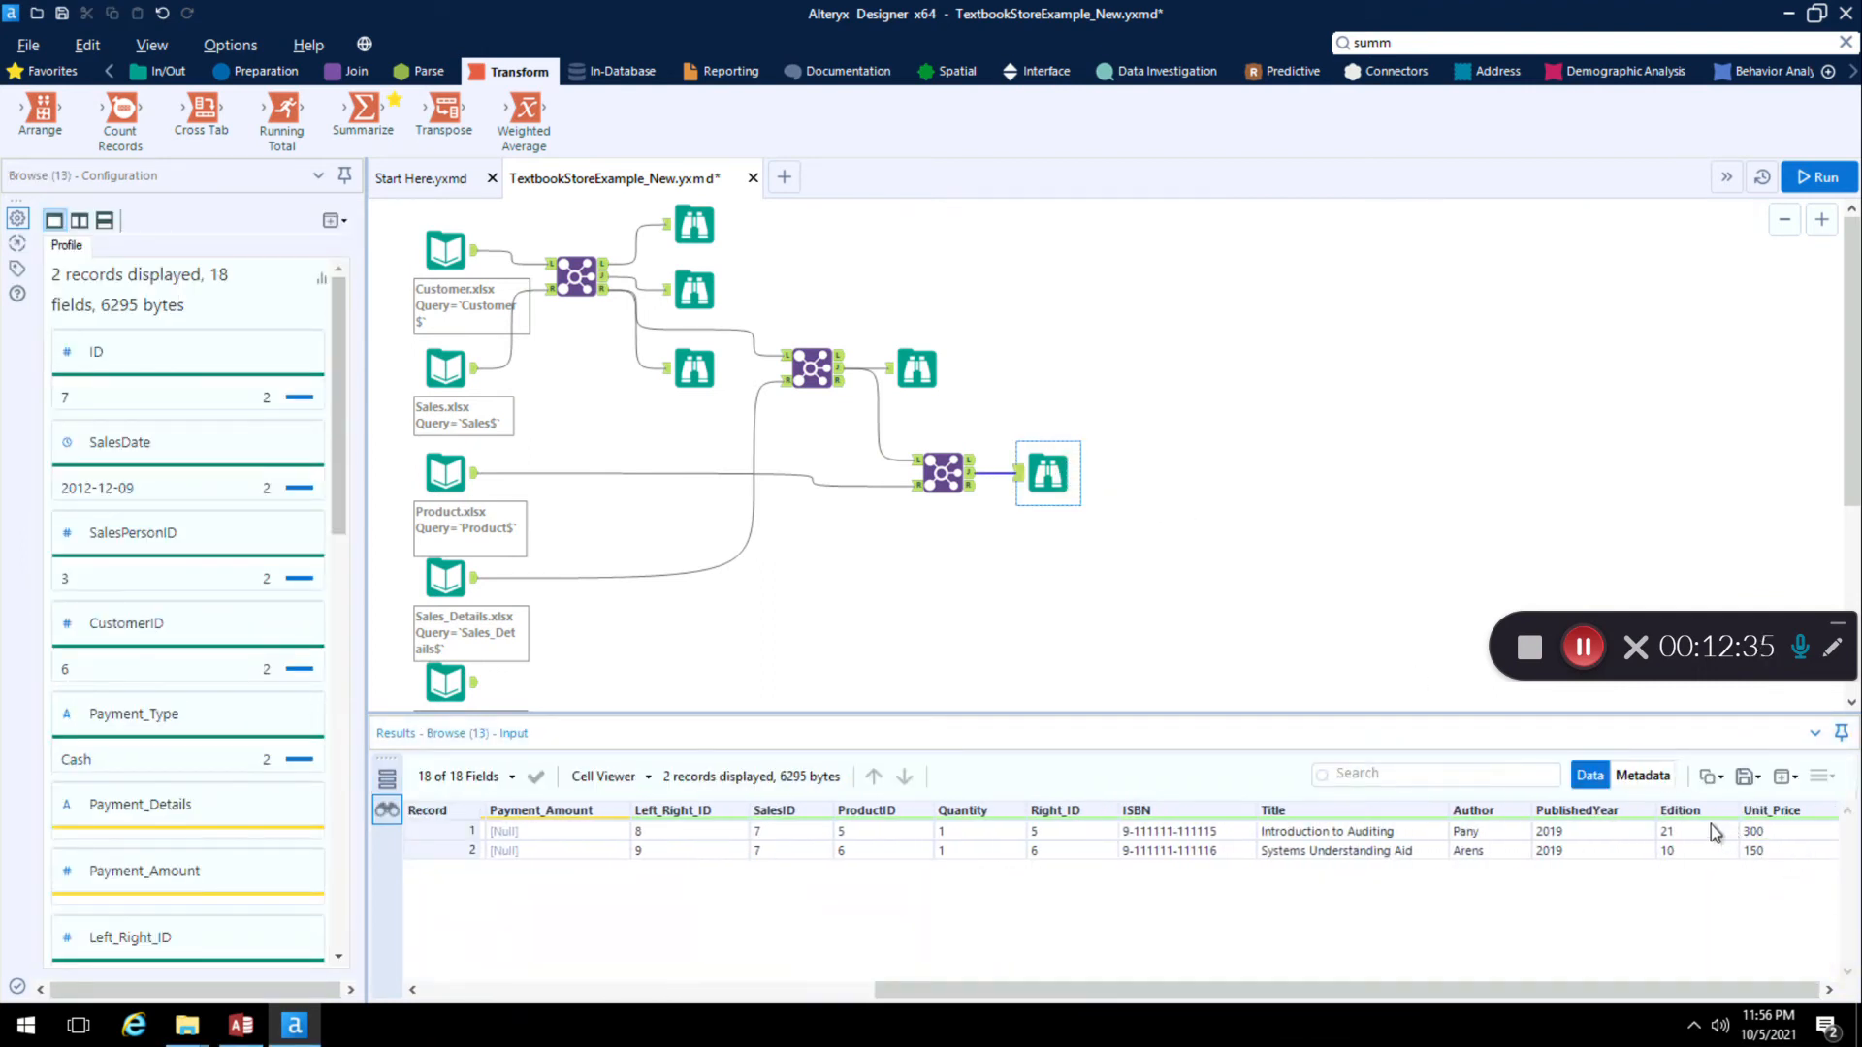
pyautogui.click(1794, 831)
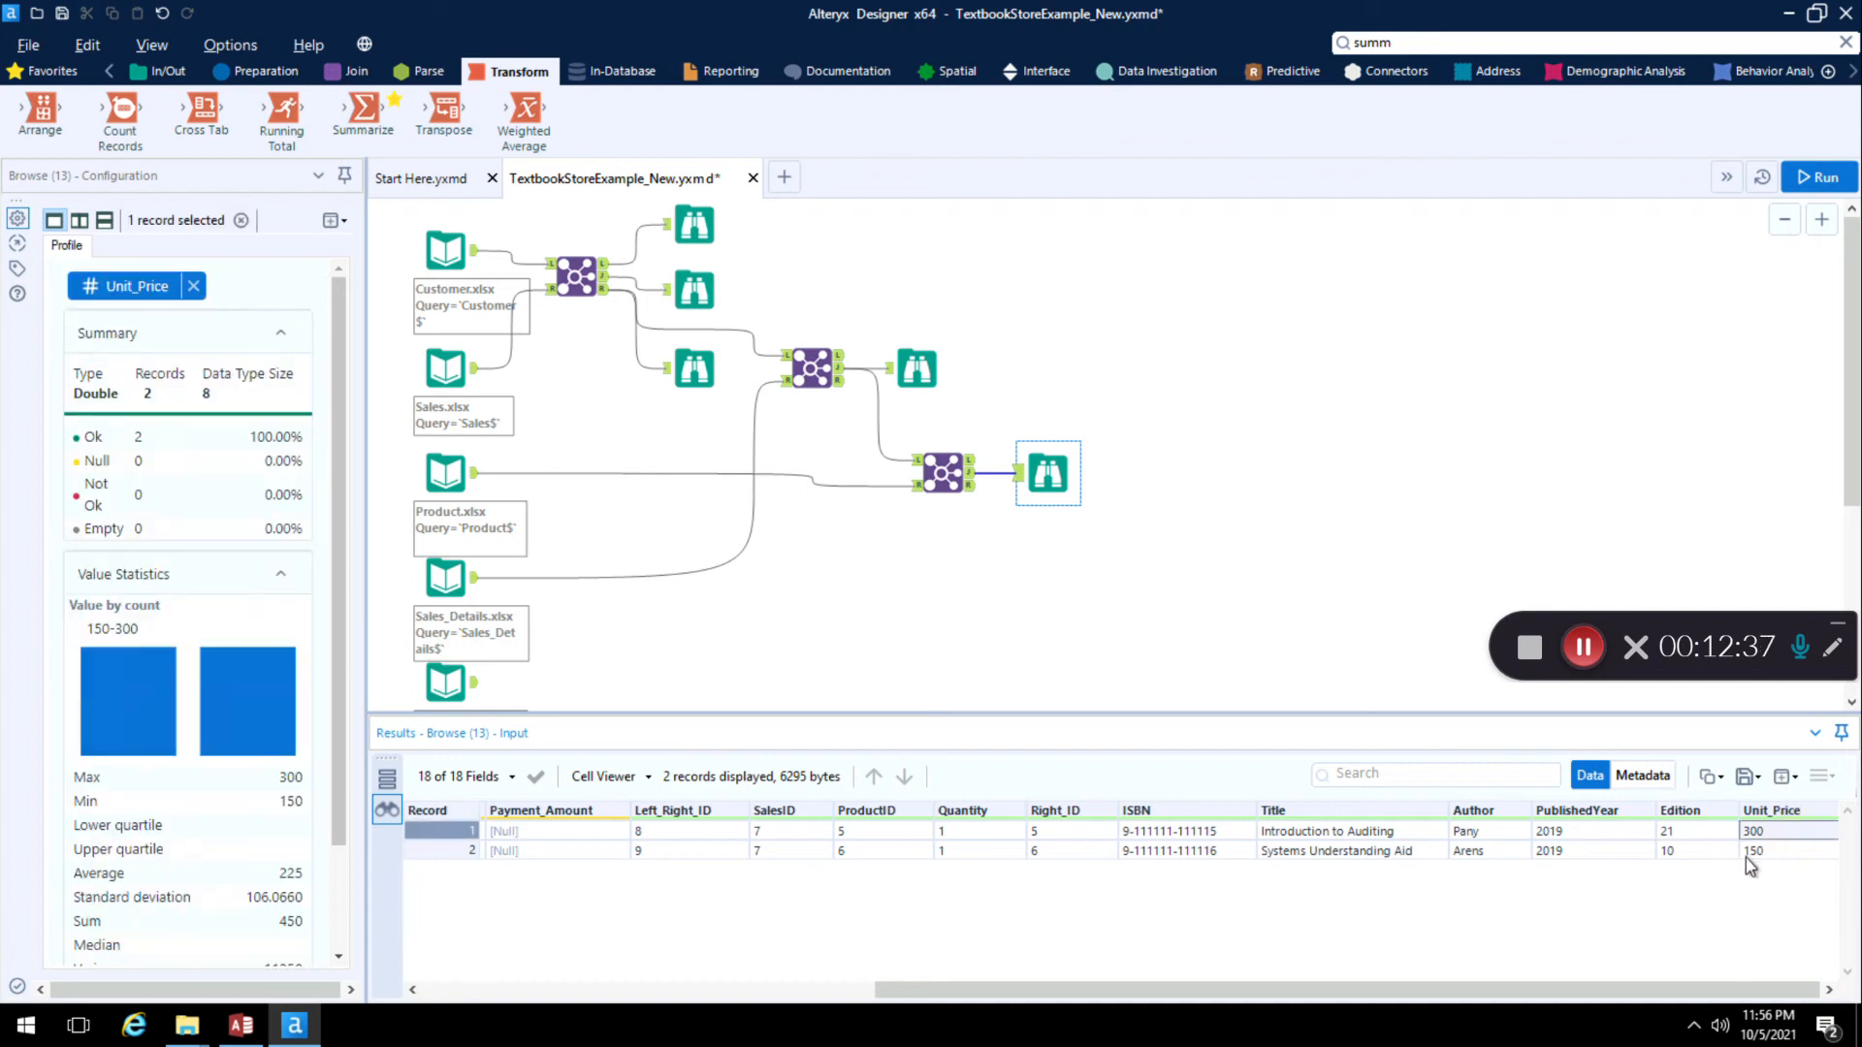
pyautogui.click(979, 832)
pyautogui.click(1151, 595)
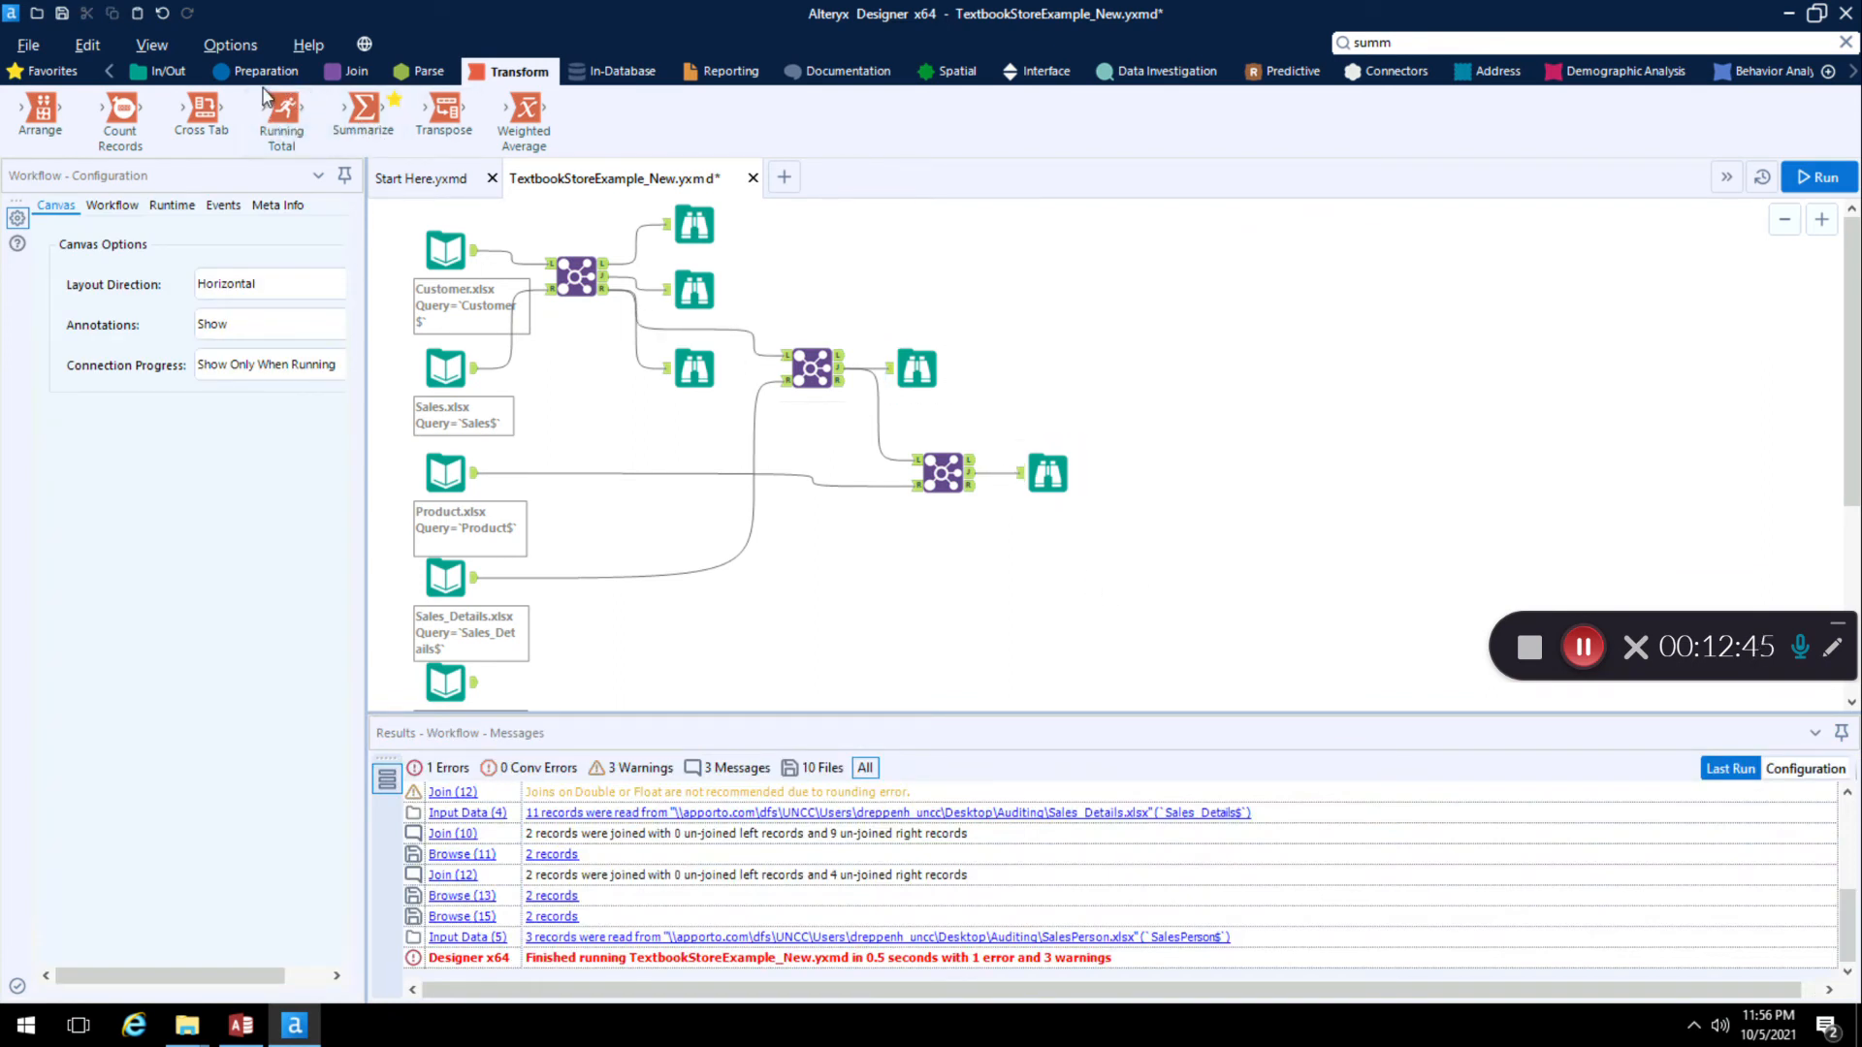
# Step: Add a Formula tool fed by the third join's joined output and name its new output column Extension
pyautogui.click(83, 82)
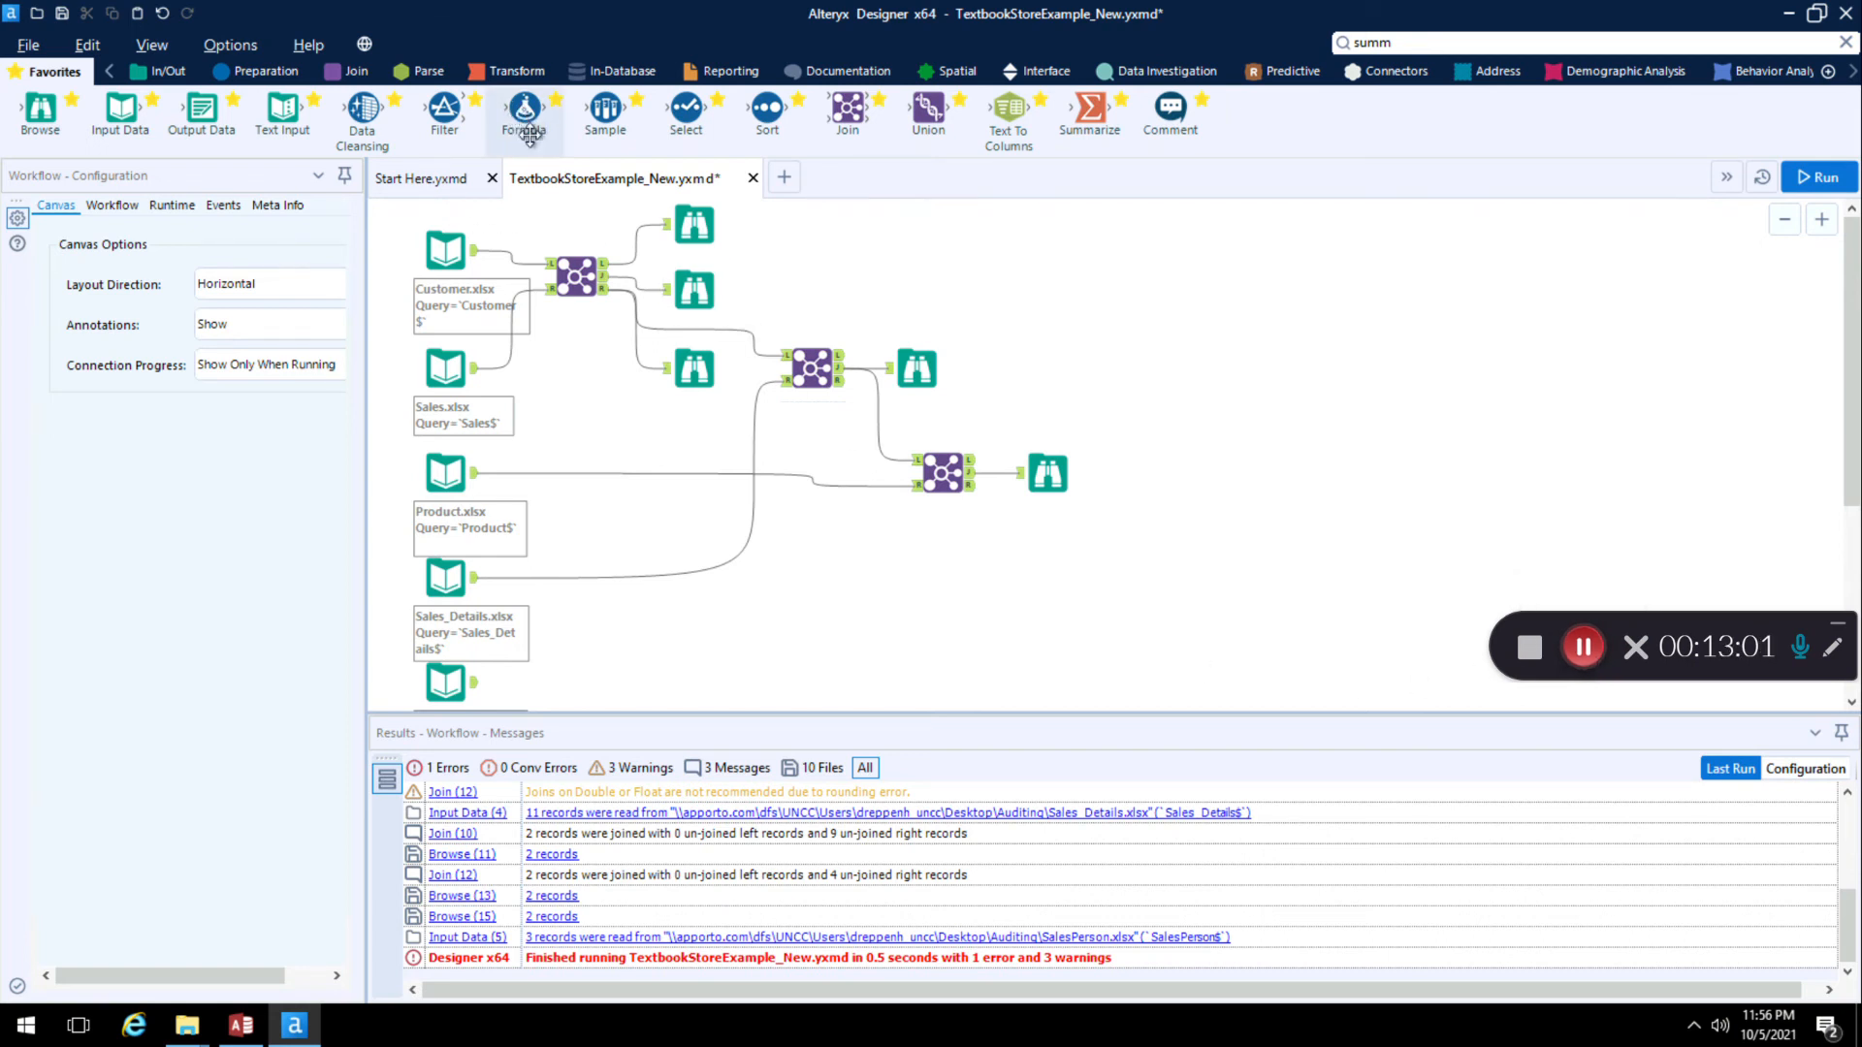
pyautogui.moveTo(531, 141); pyautogui.dragTo(1115, 475)
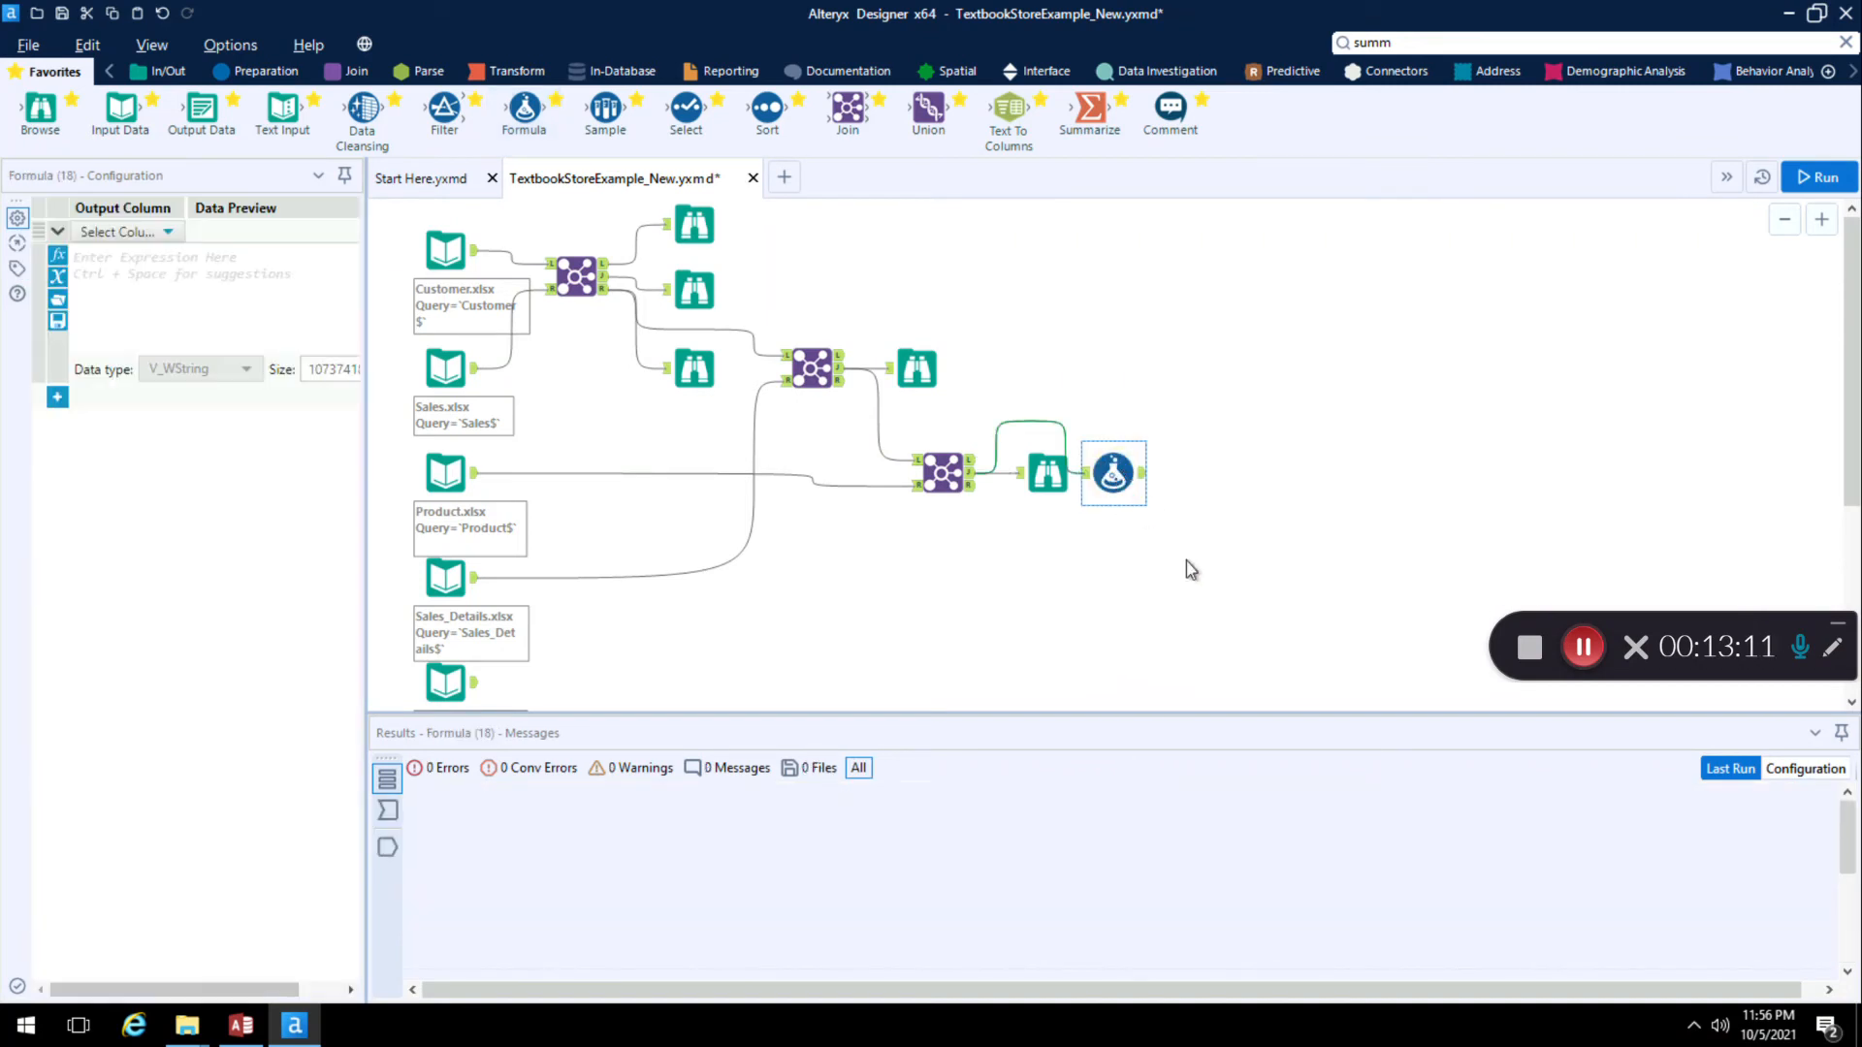
pyautogui.click(206, 283)
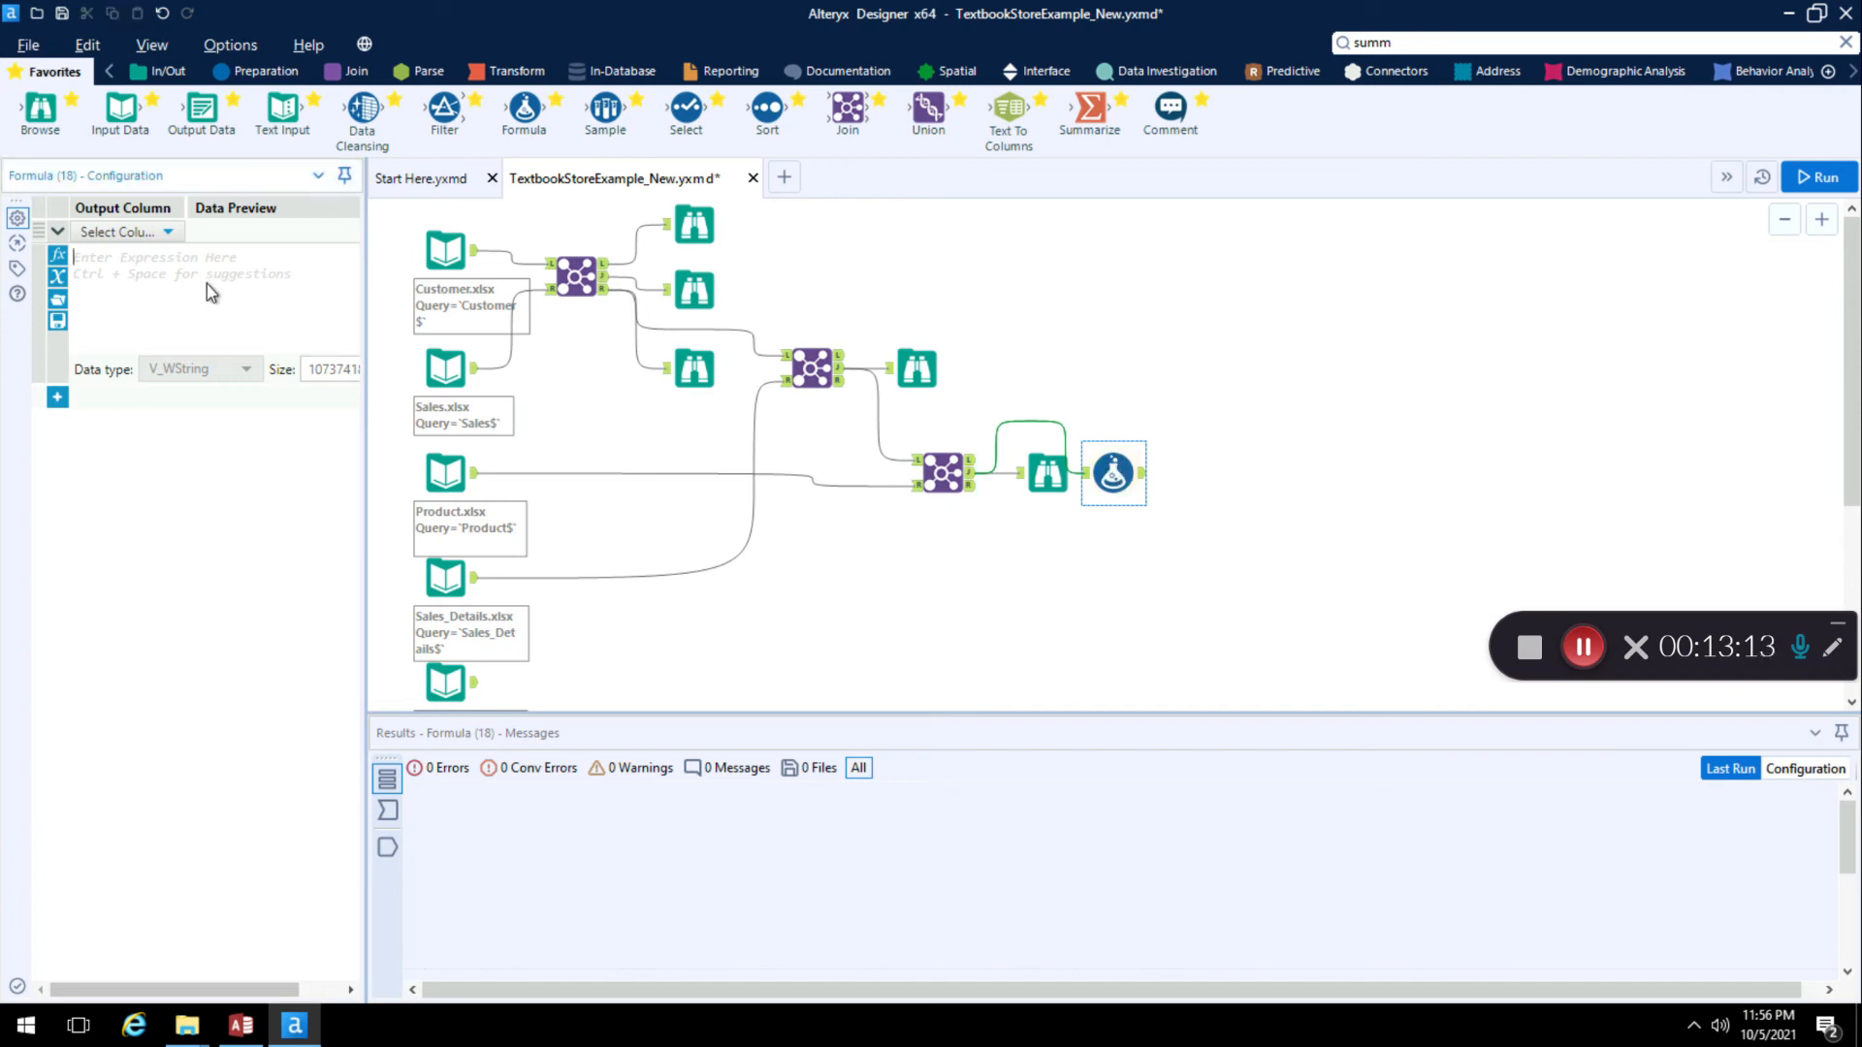
pyautogui.click(161, 238)
pyautogui.click(145, 257)
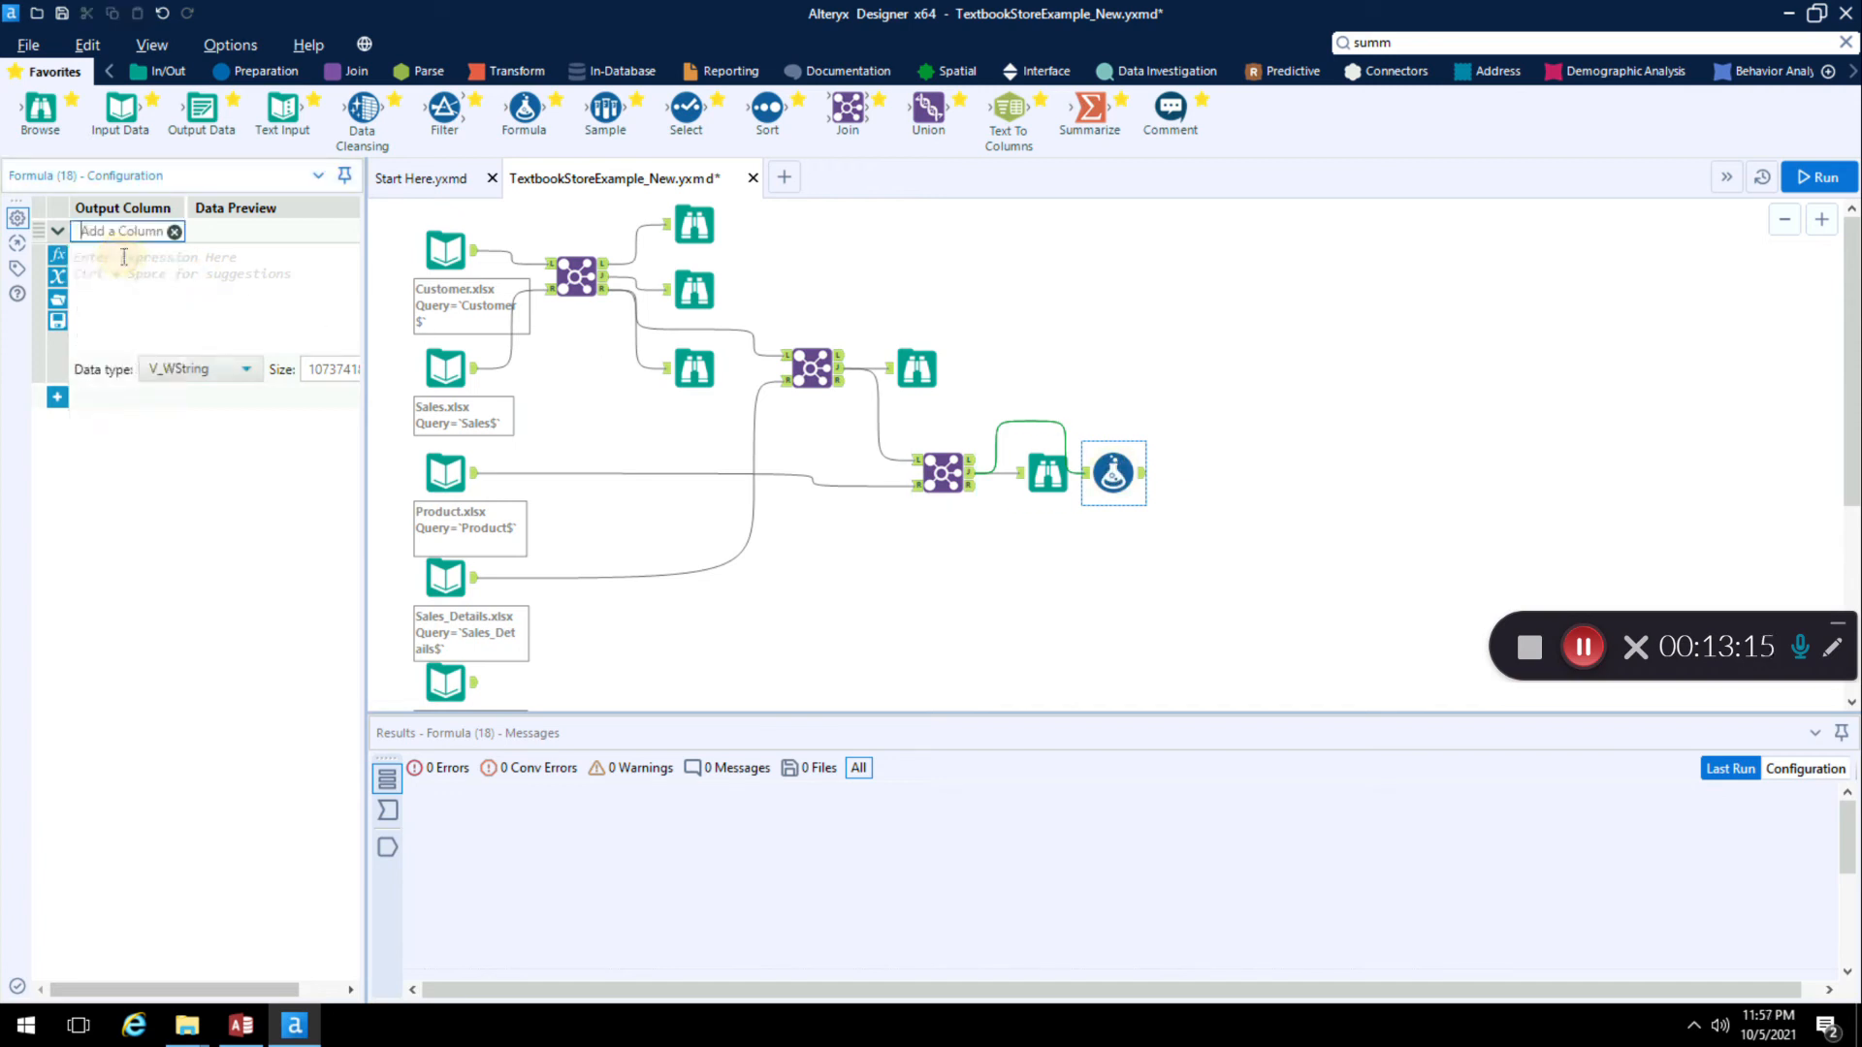
pyautogui.write('Extension')
# Step: Define the Extension column as [Quantity]*[Unit_Price] with the Double data type
pyautogui.click(152, 276)
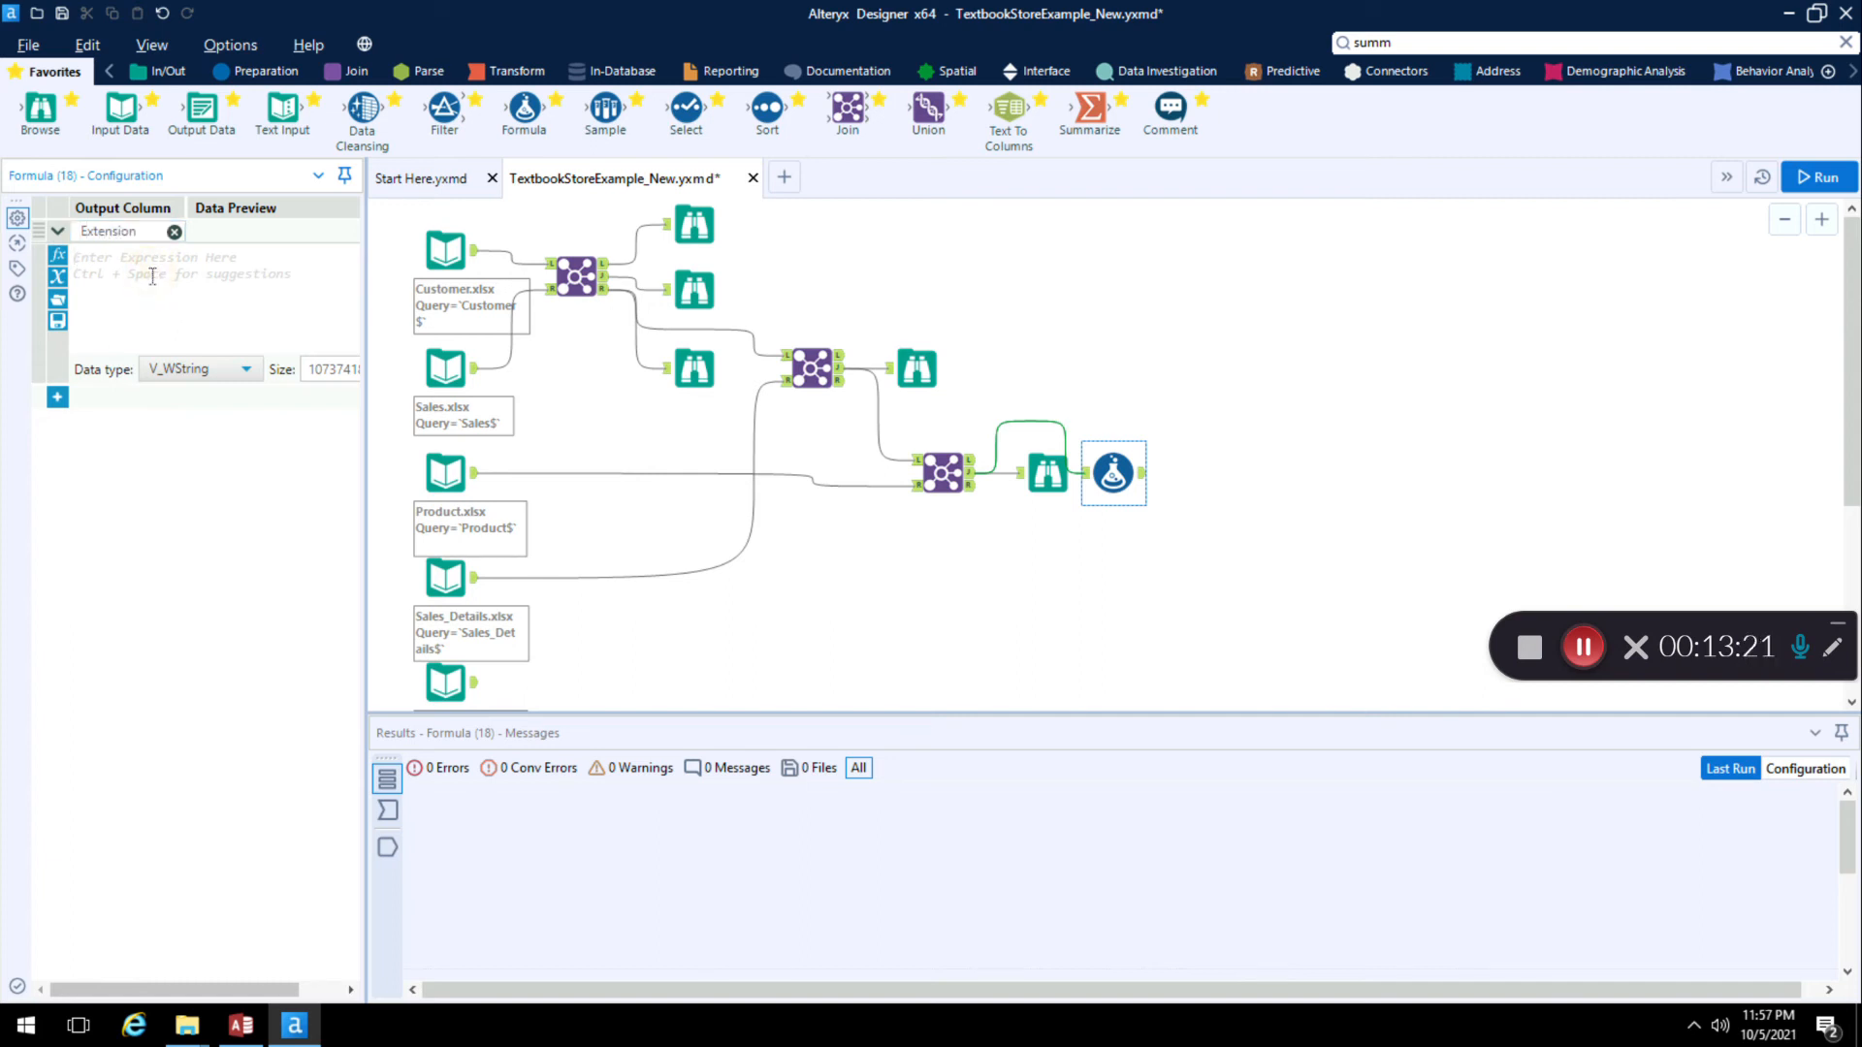
pyautogui.write('qua')
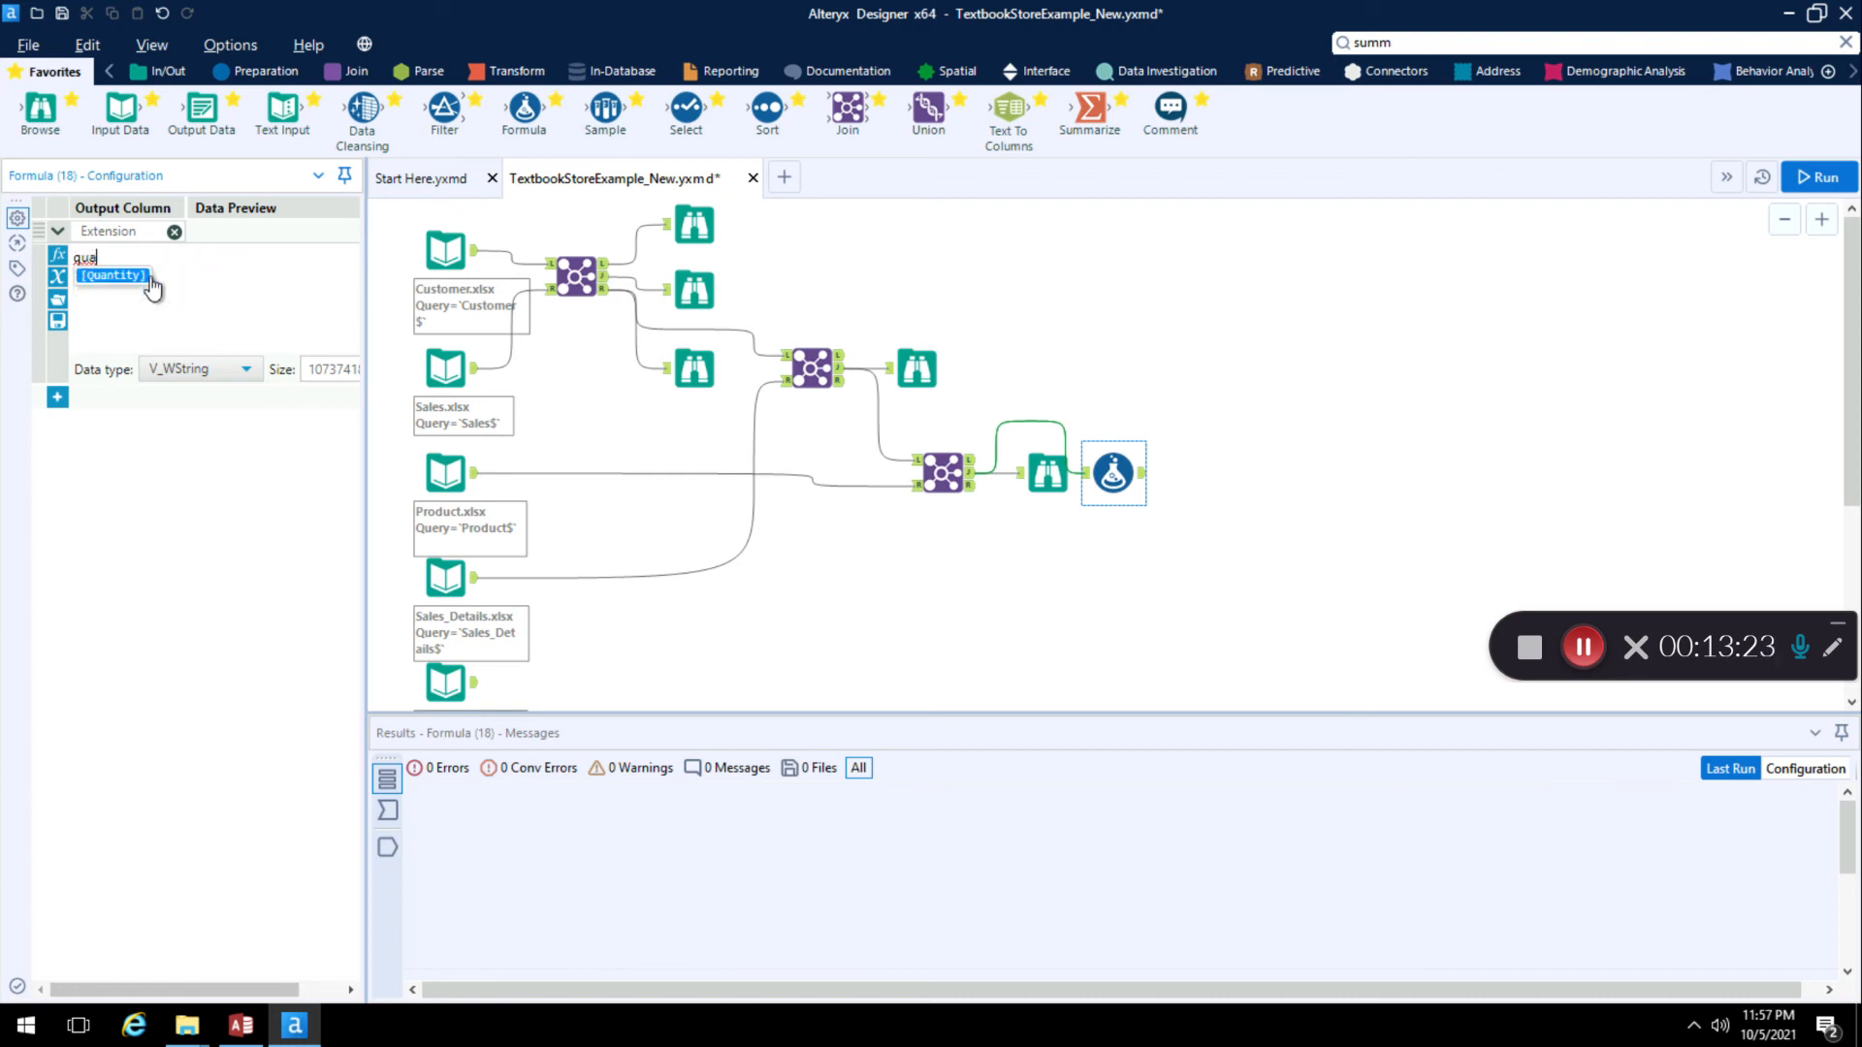
pyautogui.click(145, 276)
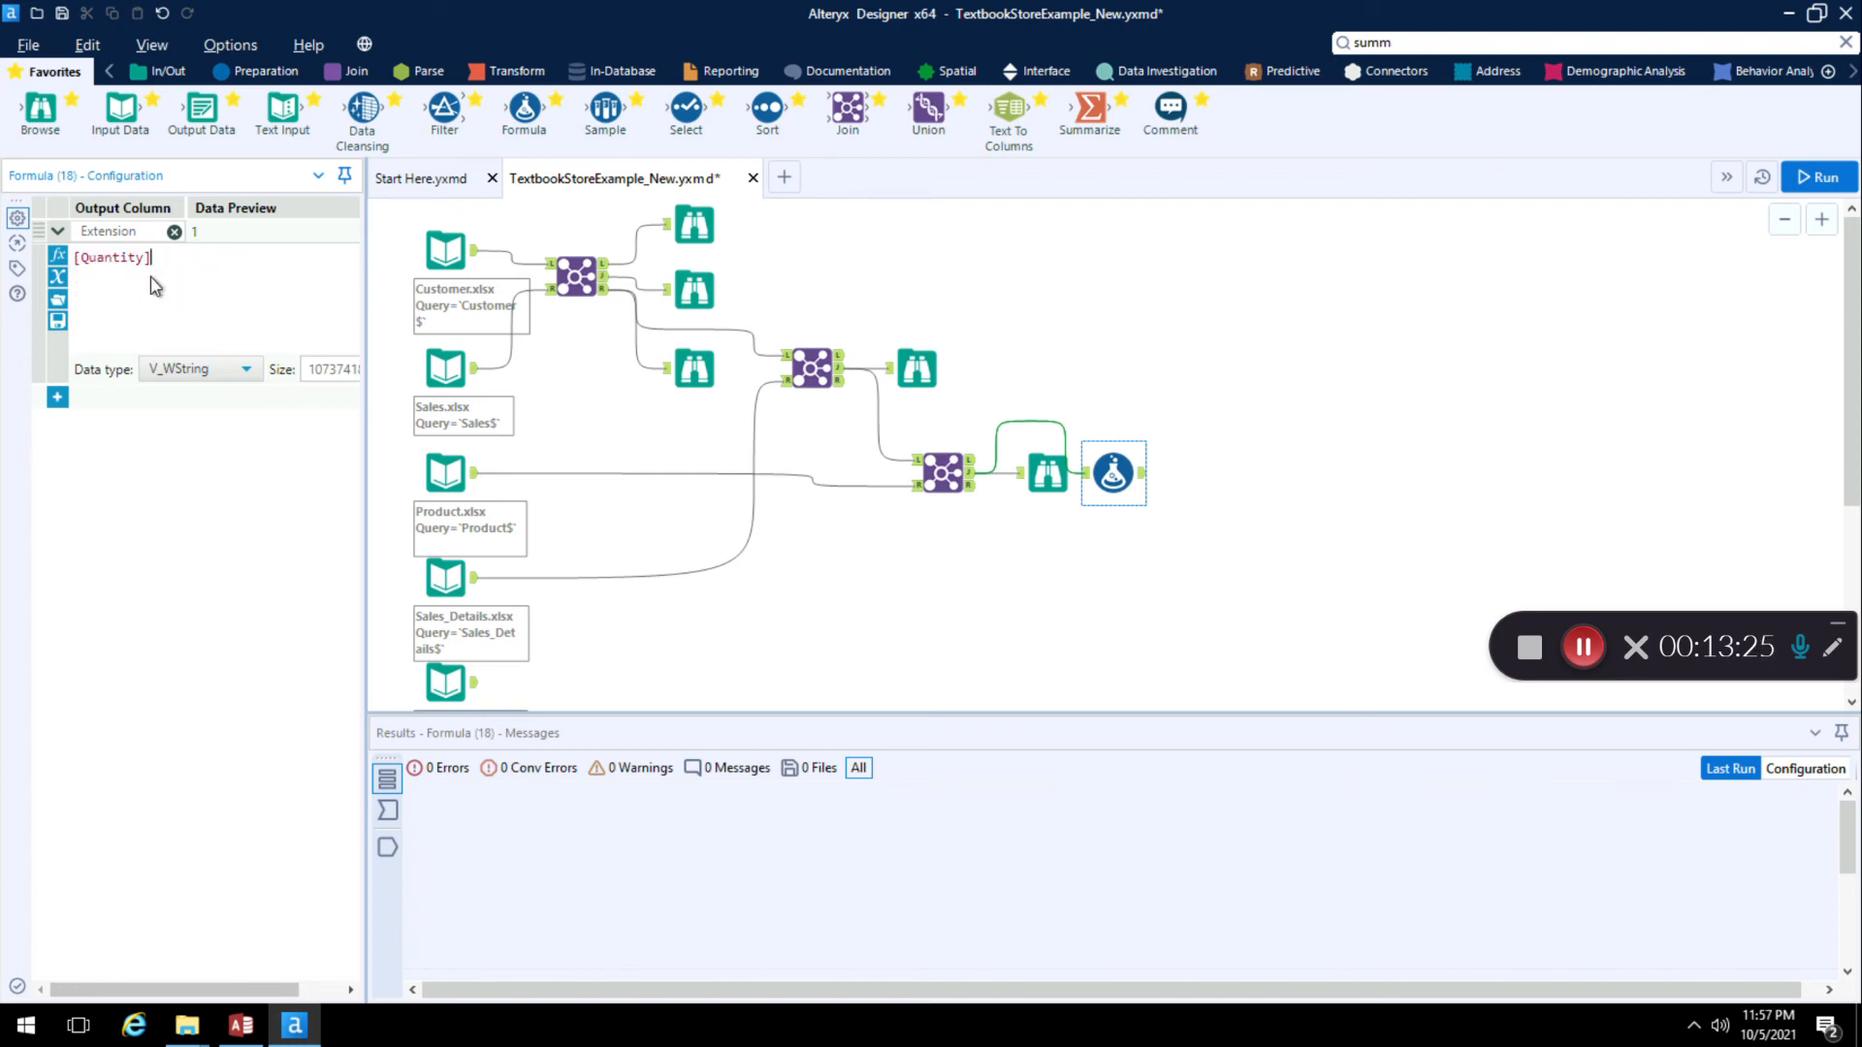
pyautogui.write('*uni')
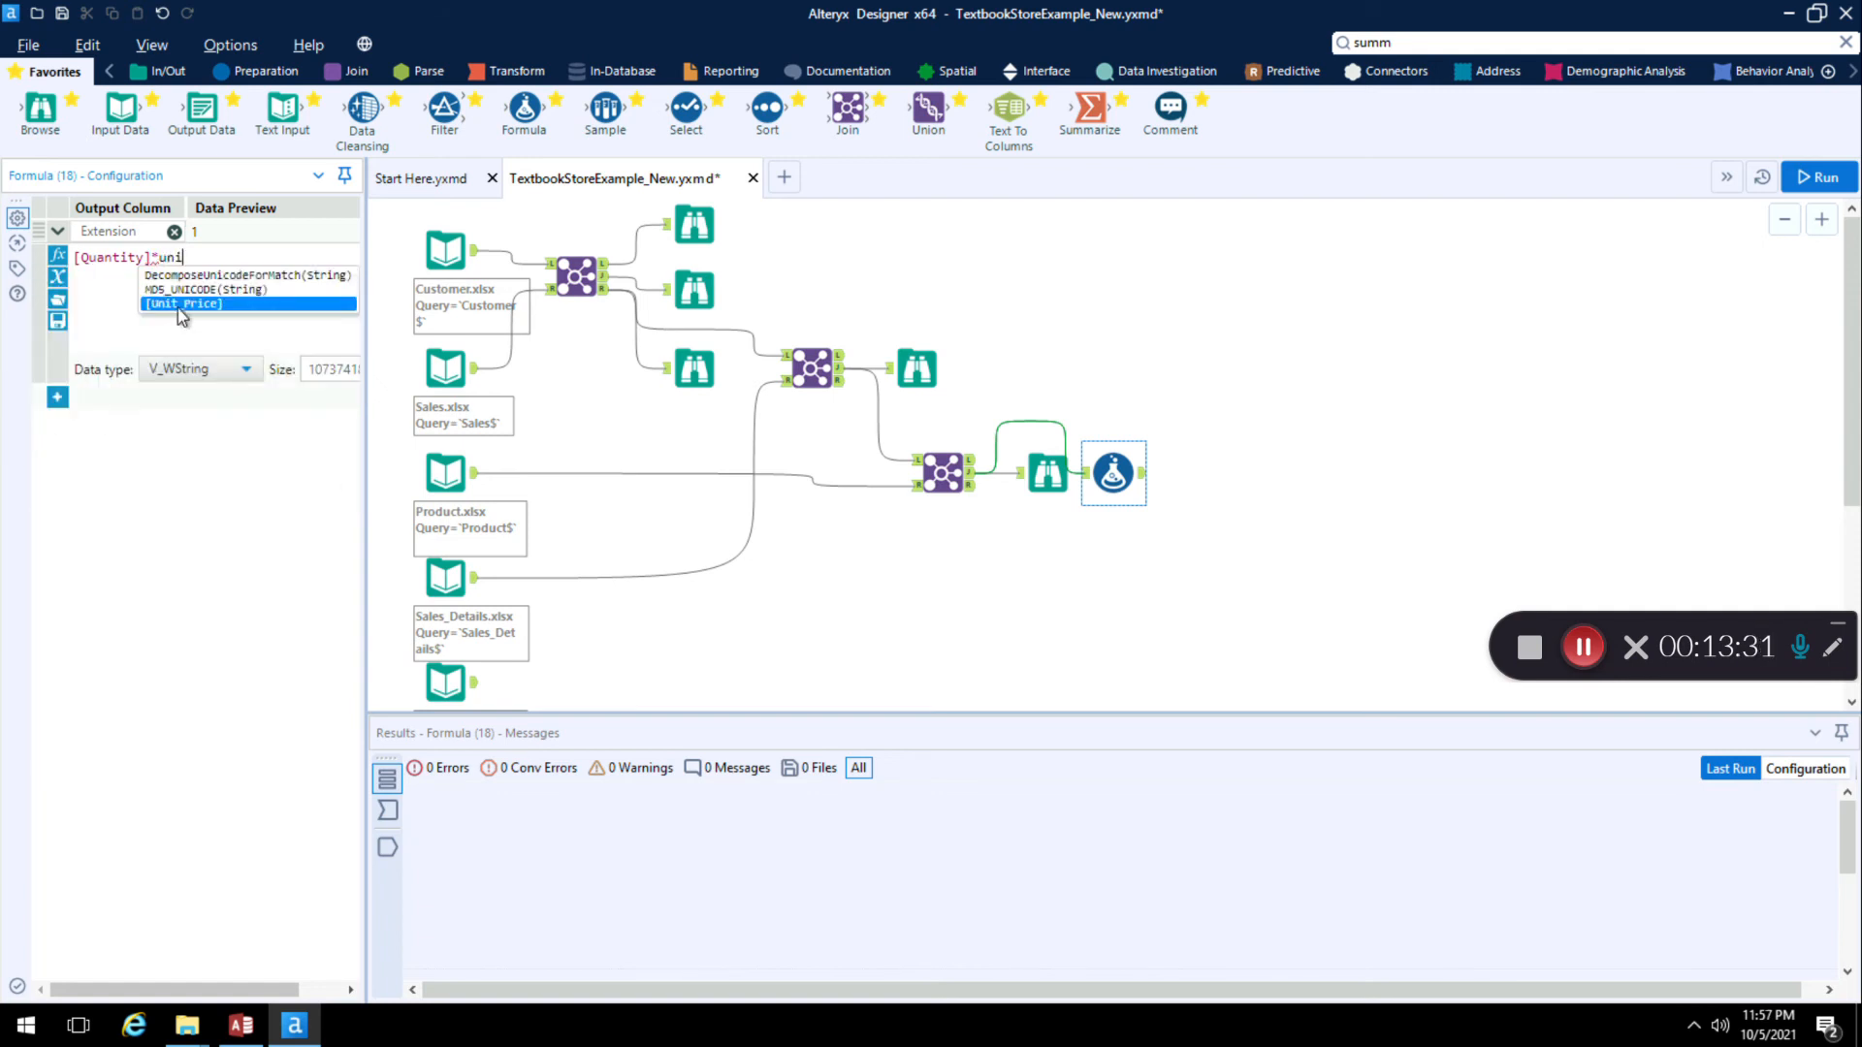
pyautogui.click(179, 304)
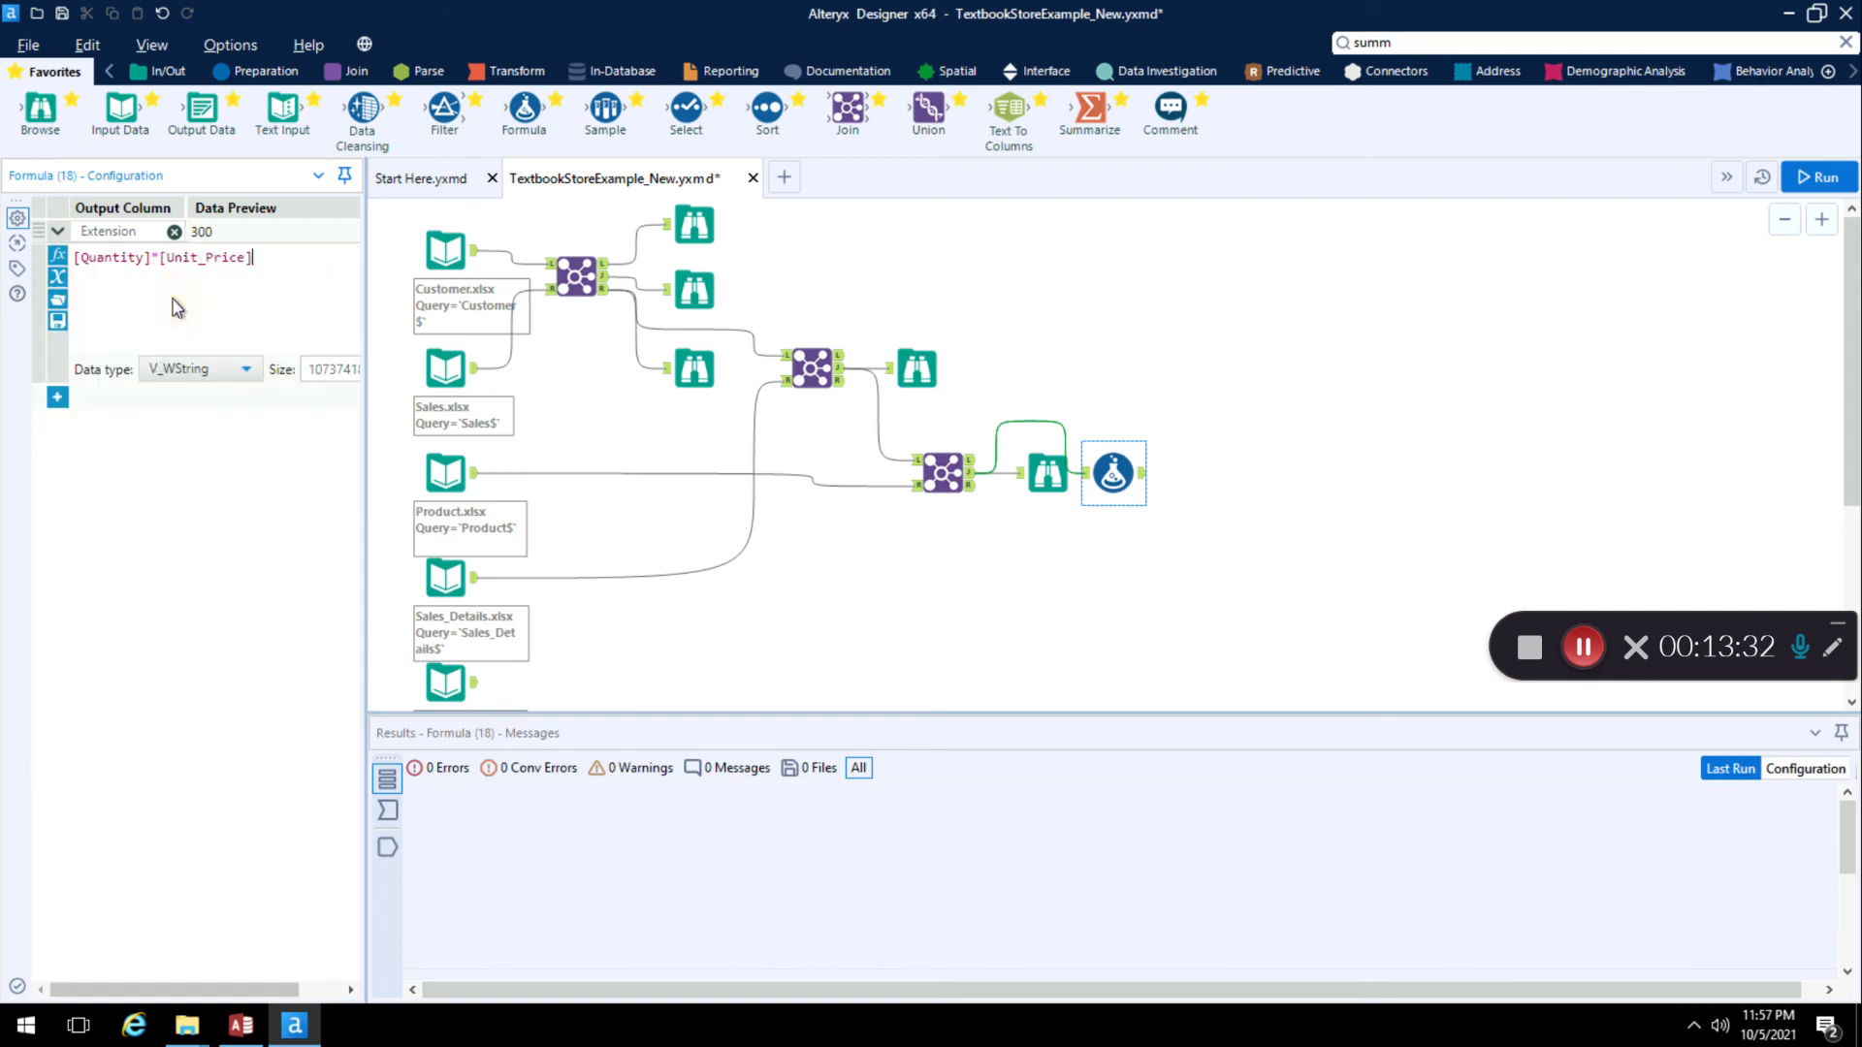
pyautogui.click(248, 375)
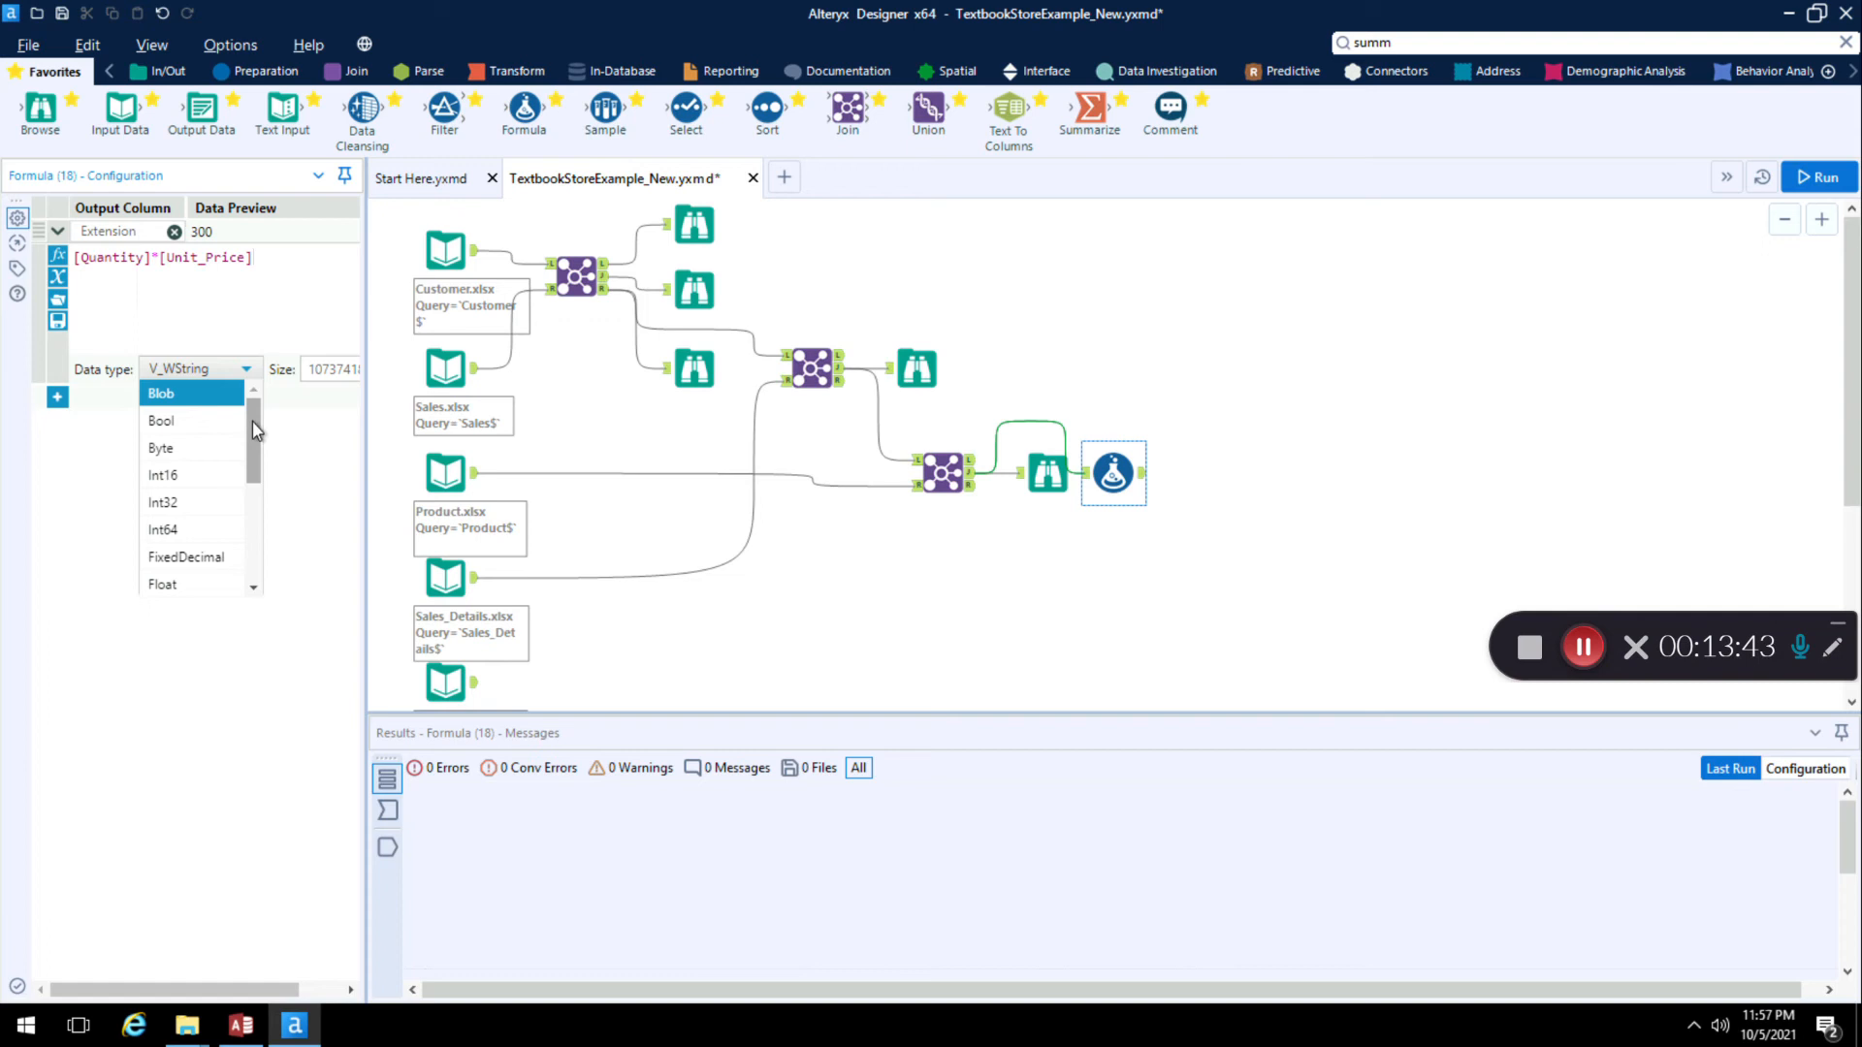
pyautogui.moveTo(255, 431); pyautogui.dragTo(276, 479)
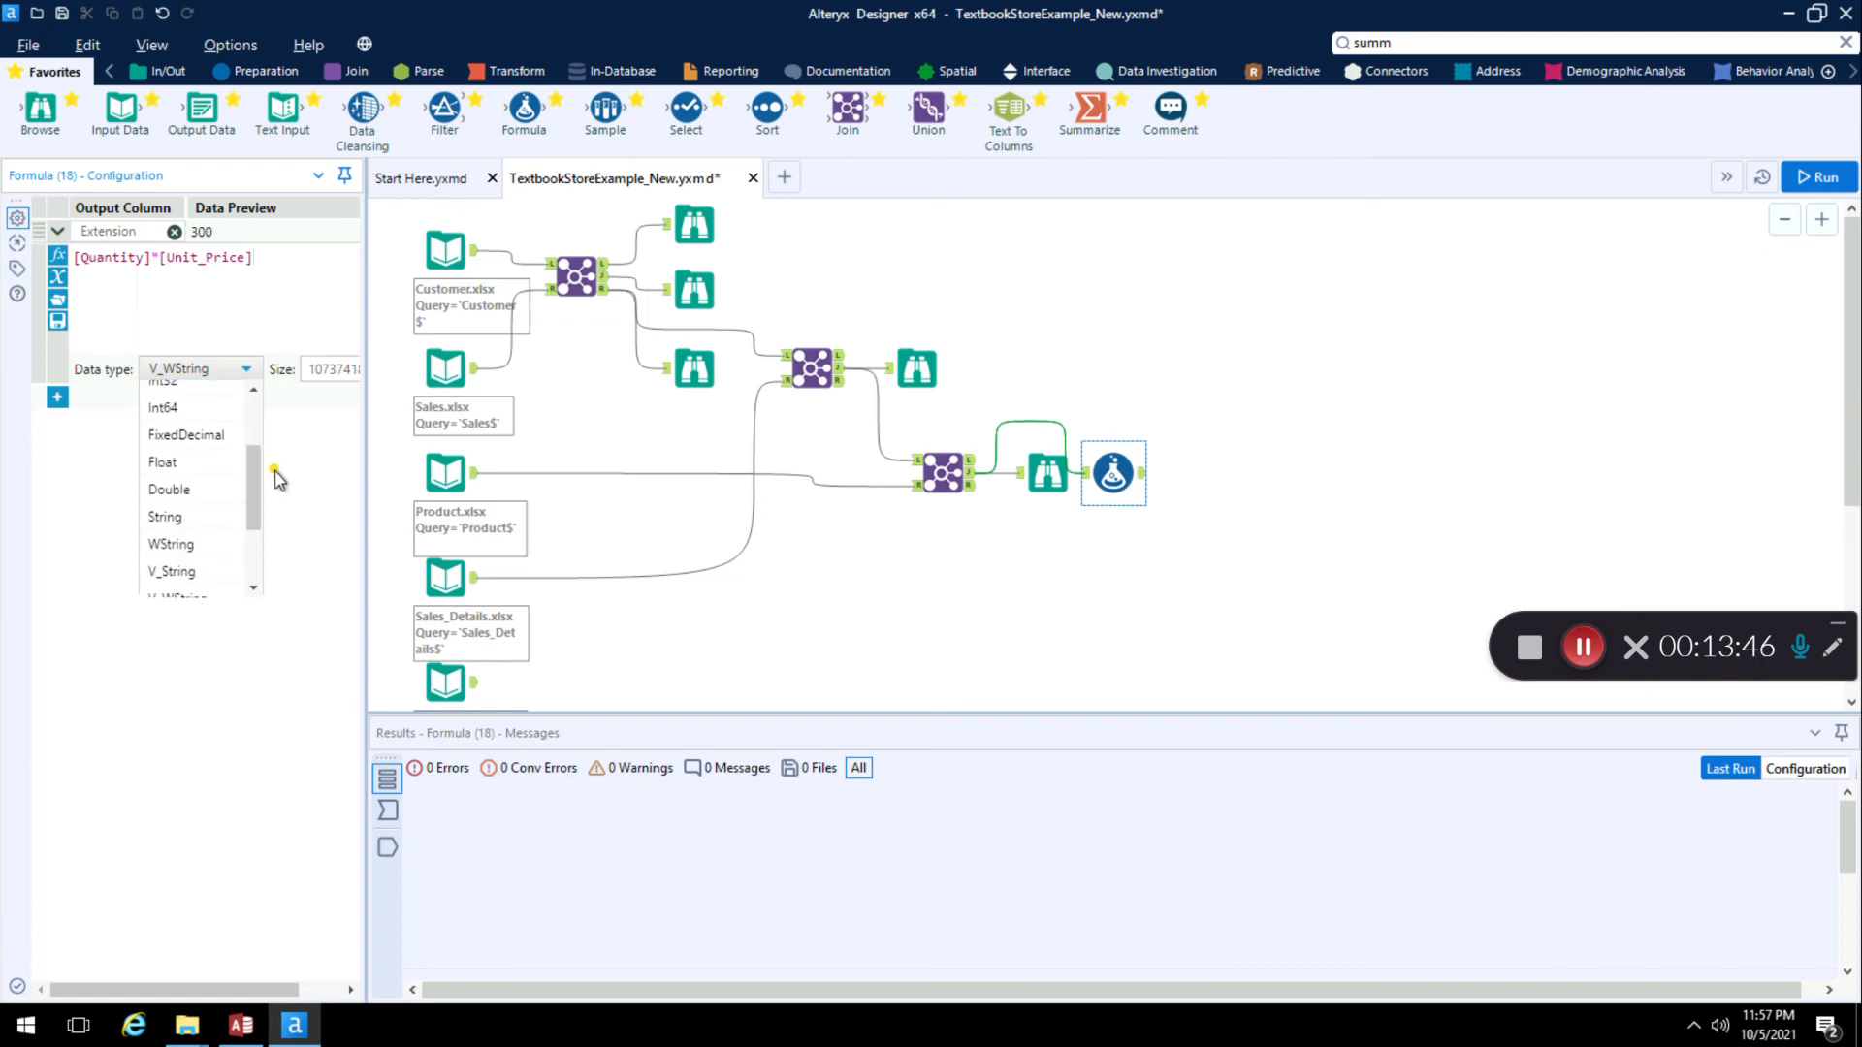
pyautogui.click(226, 491)
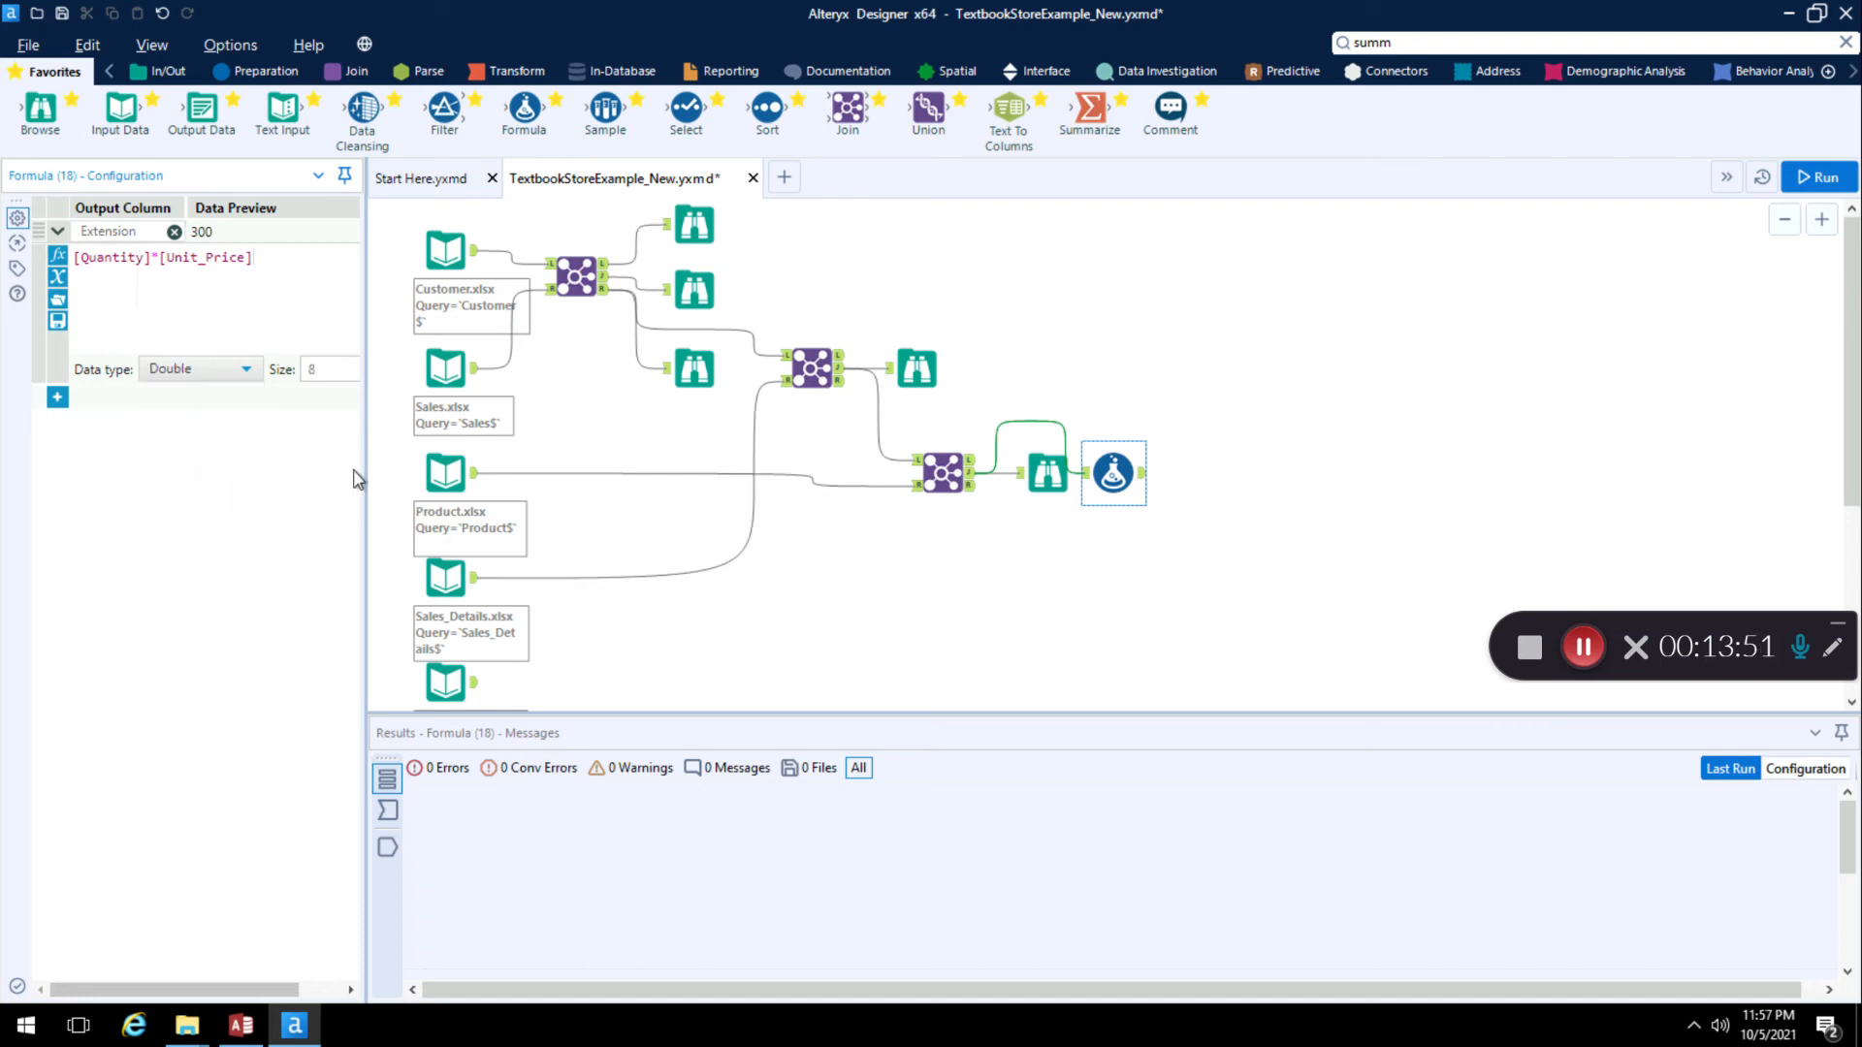
pyautogui.click(1195, 535)
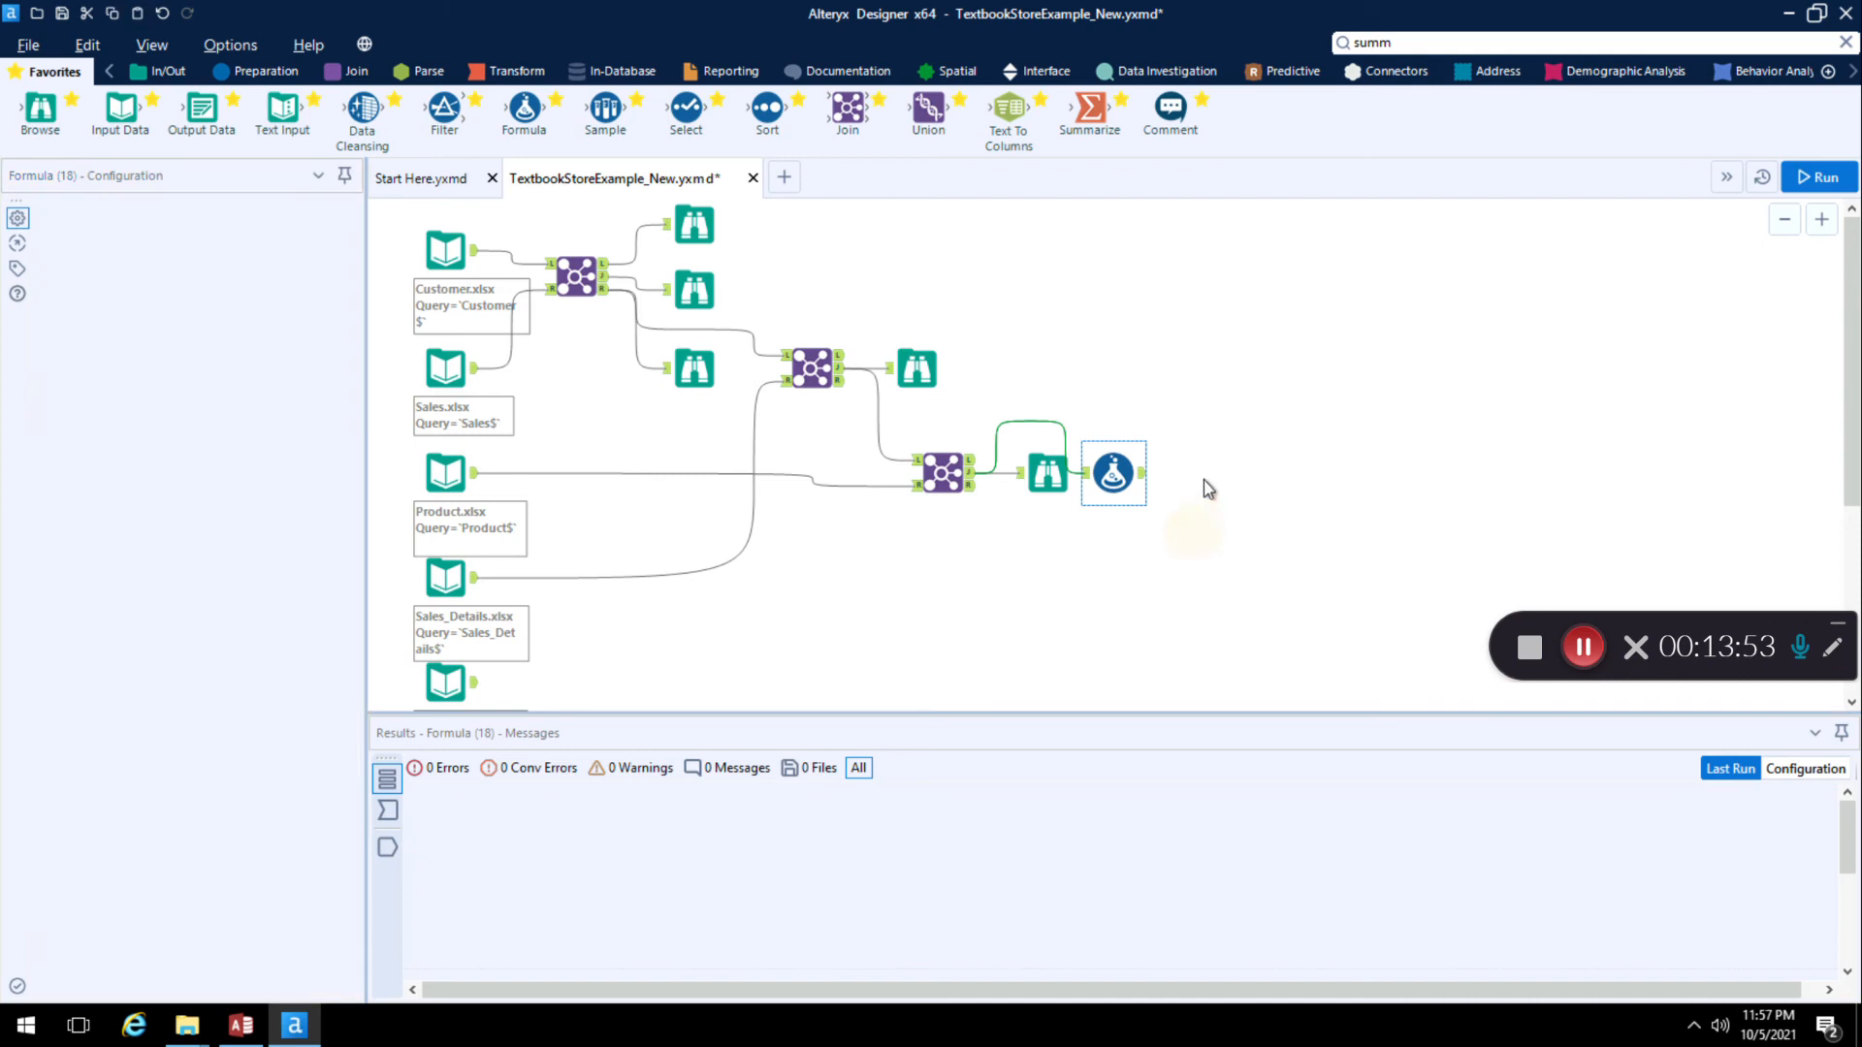
# Step: Add a Browse tool after the Formula tool, run the workflow and open the new Browse tool's results
pyautogui.rightClick(1125, 465)
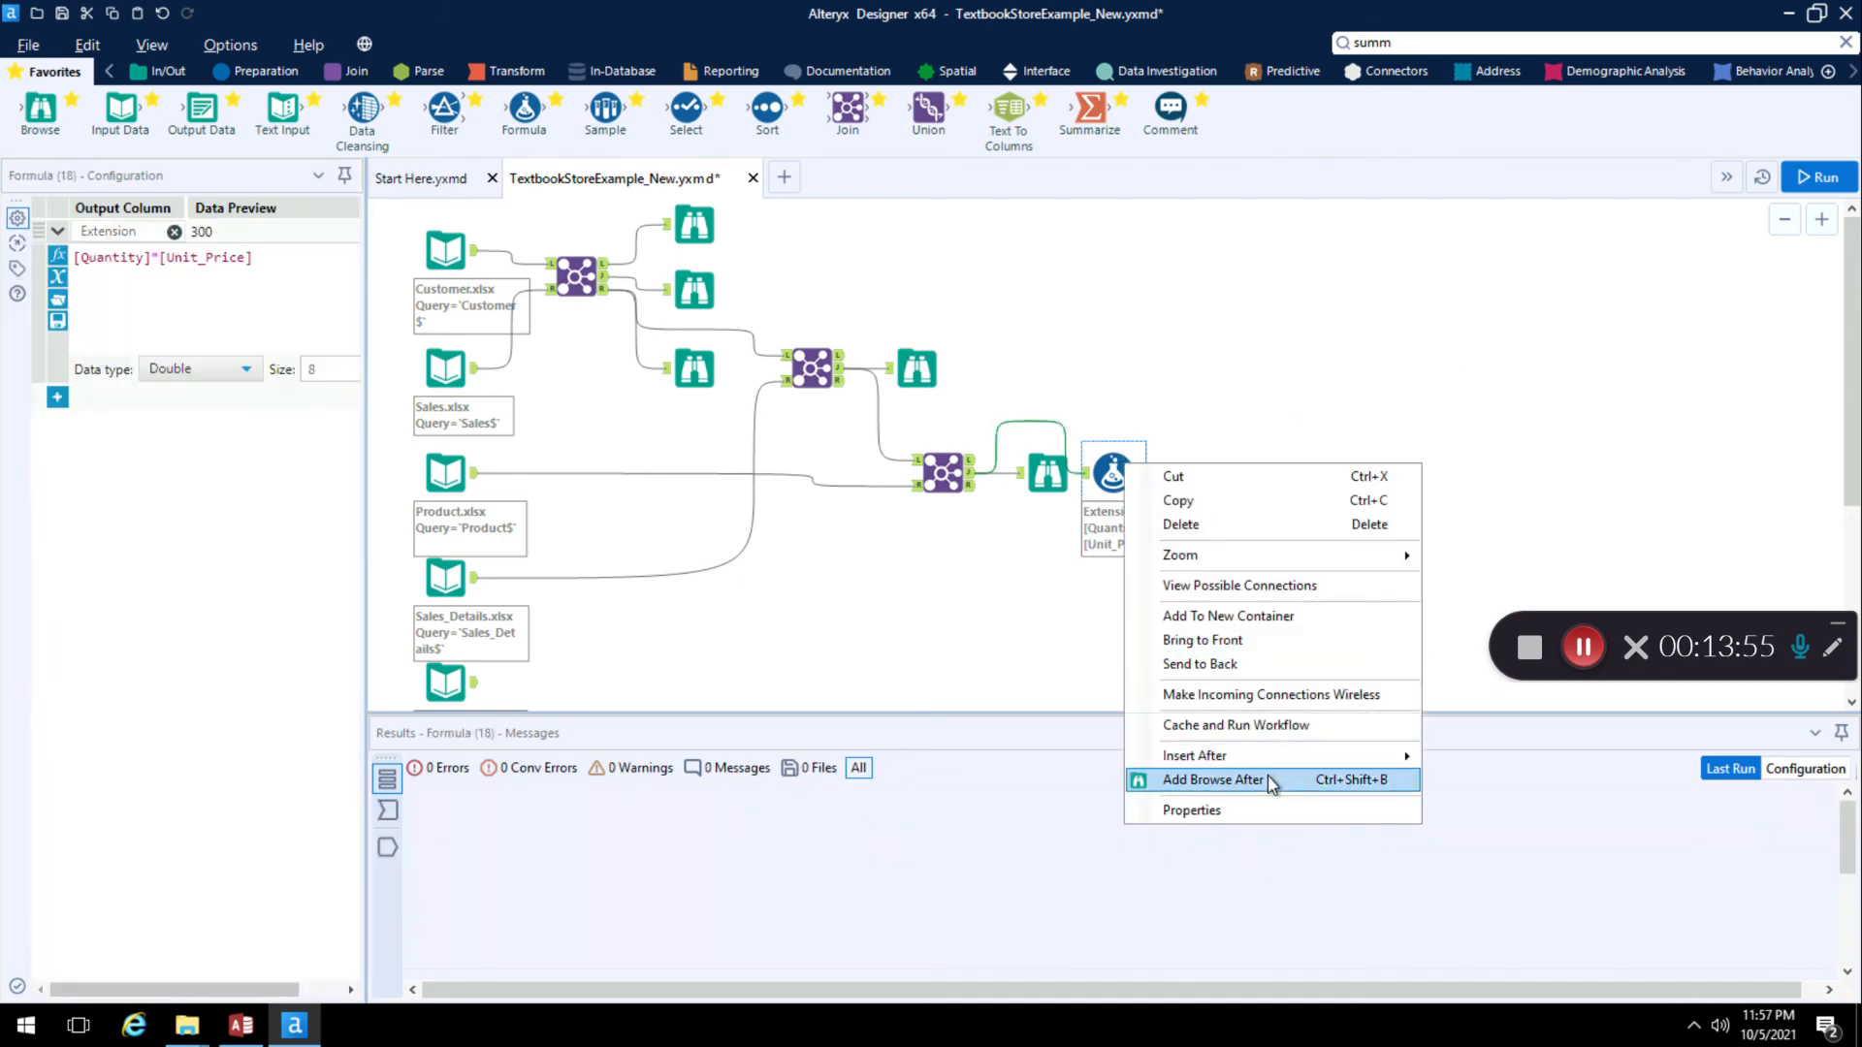
pyautogui.click(1212, 780)
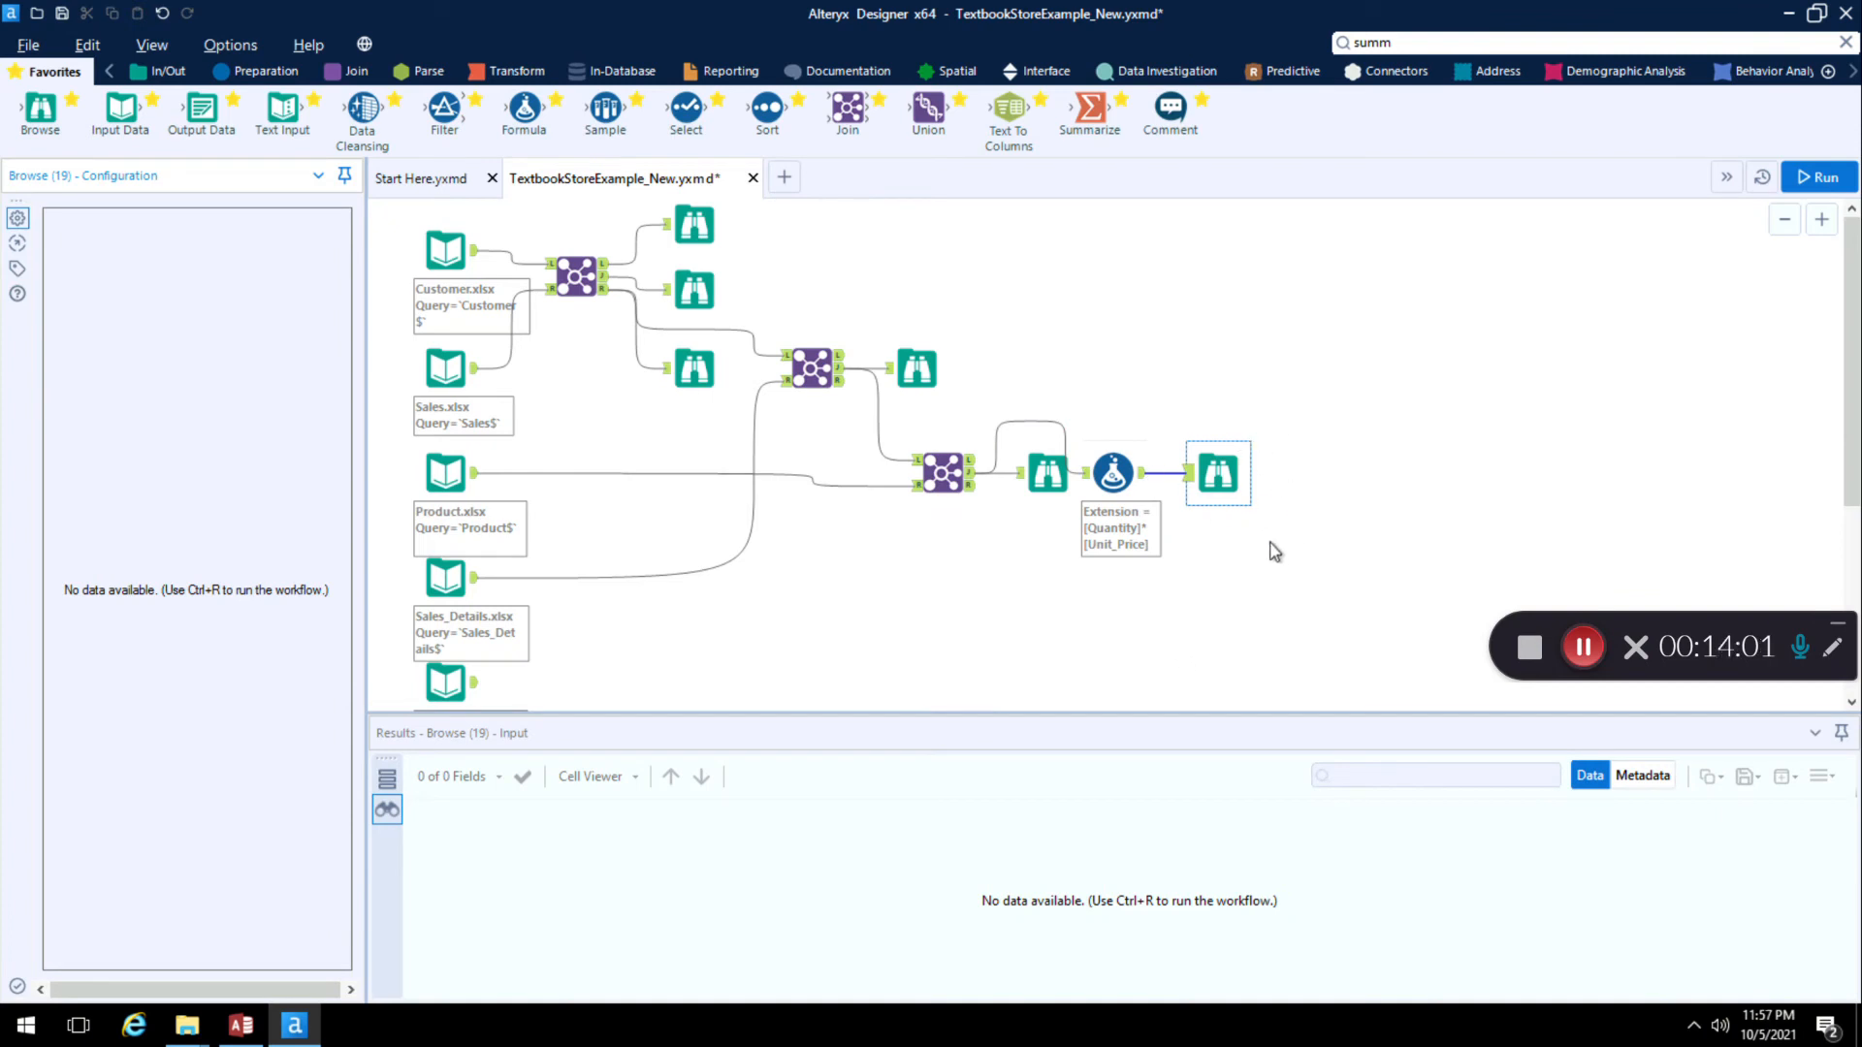
pyautogui.click(1225, 478)
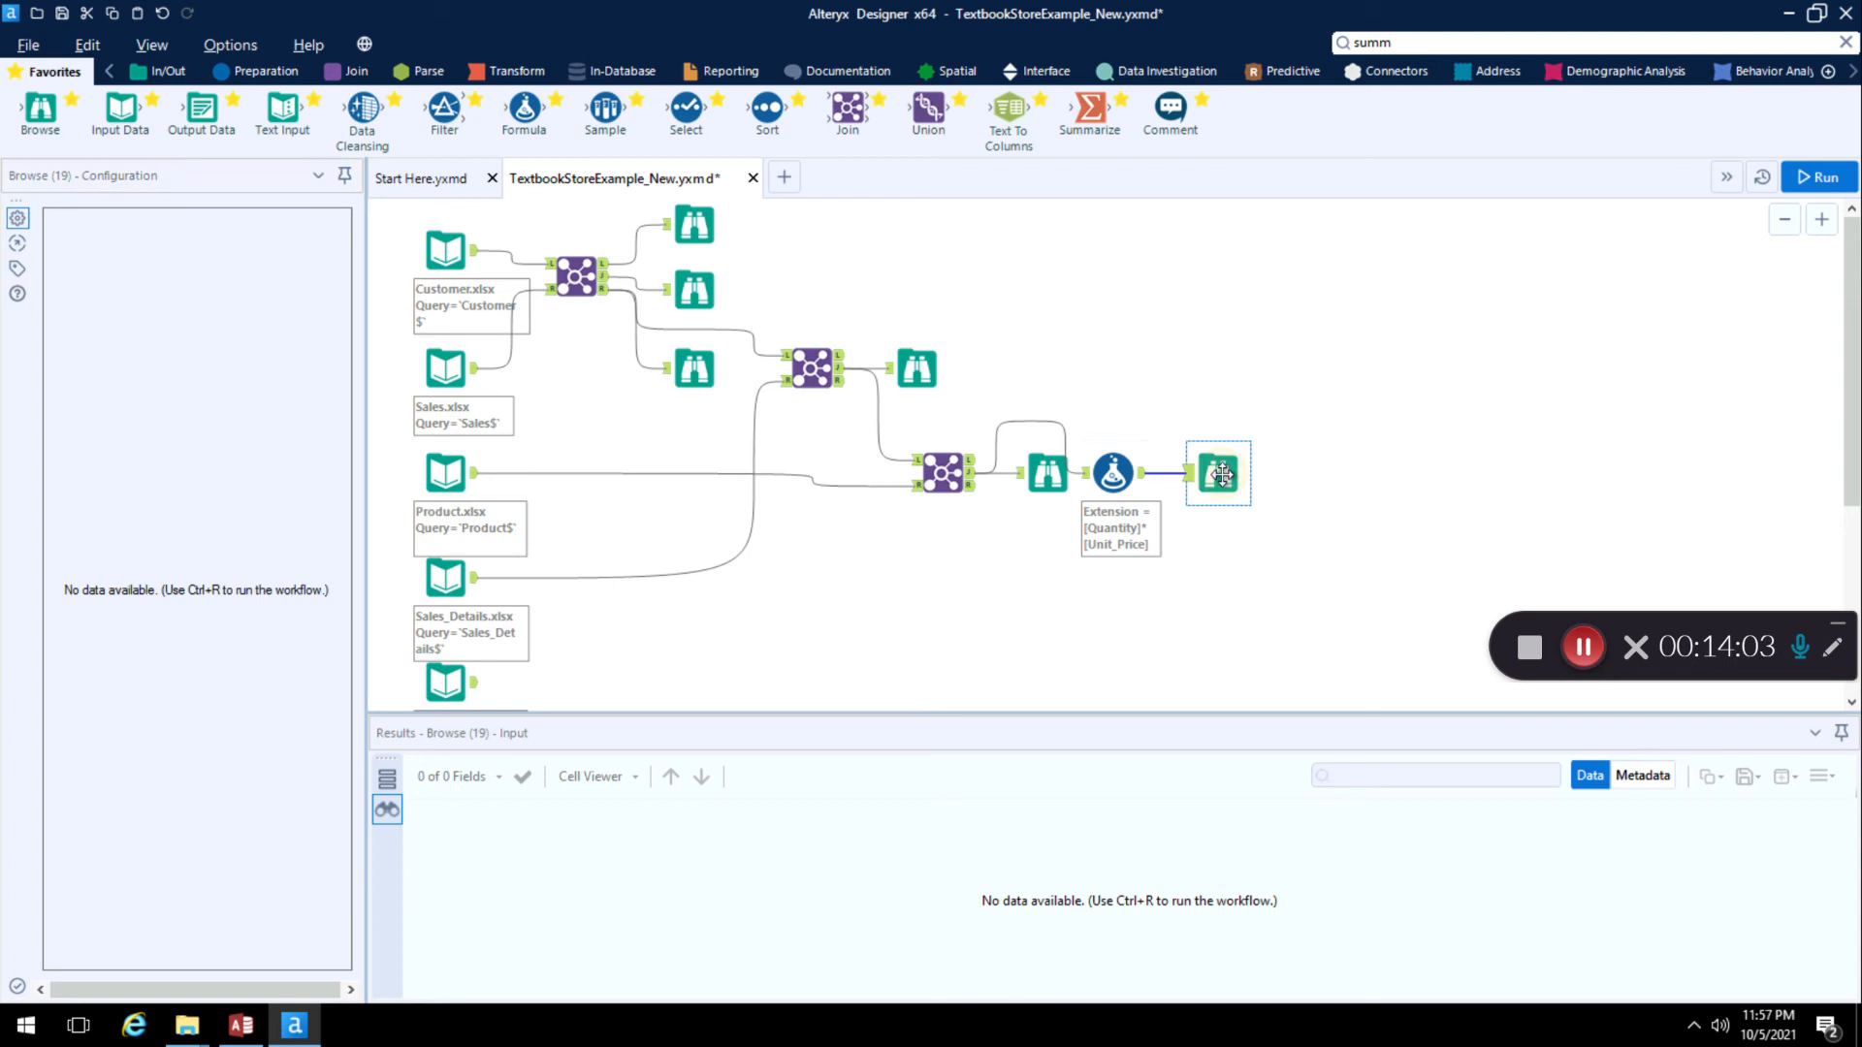
pyautogui.click(1815, 176)
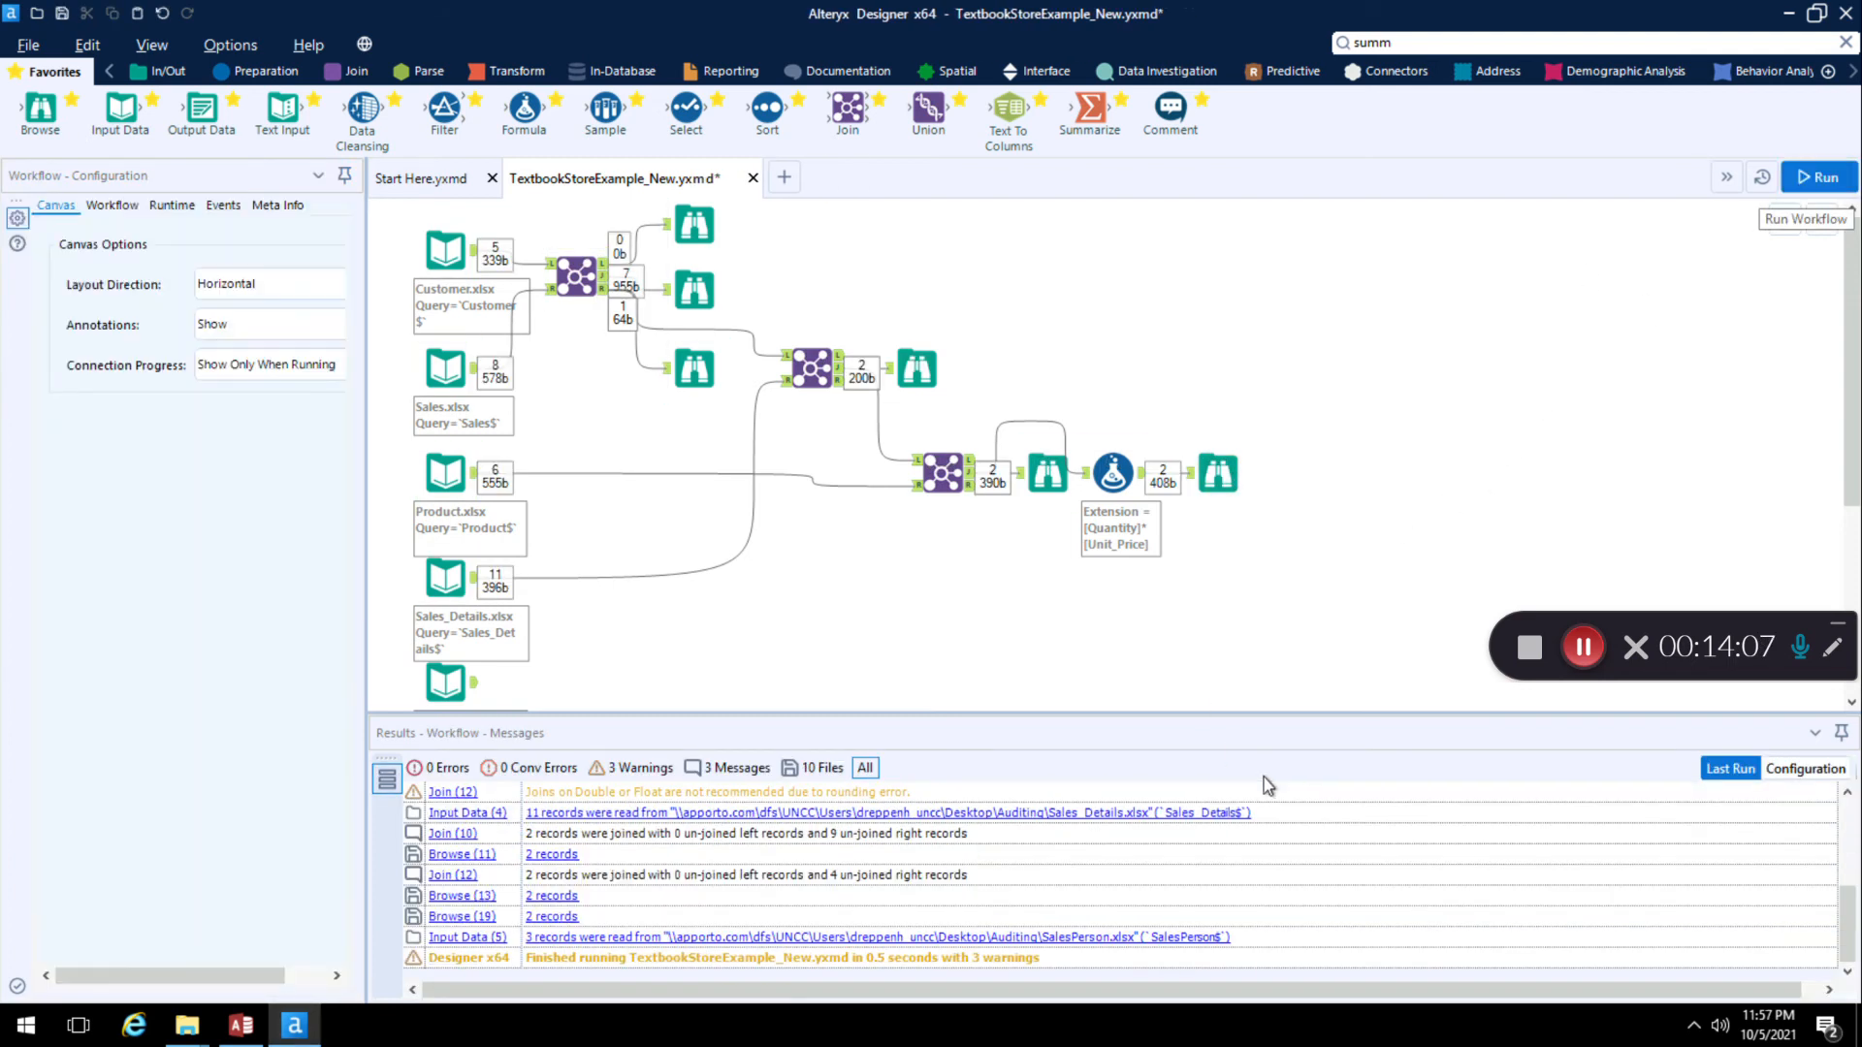
pyautogui.click(1218, 475)
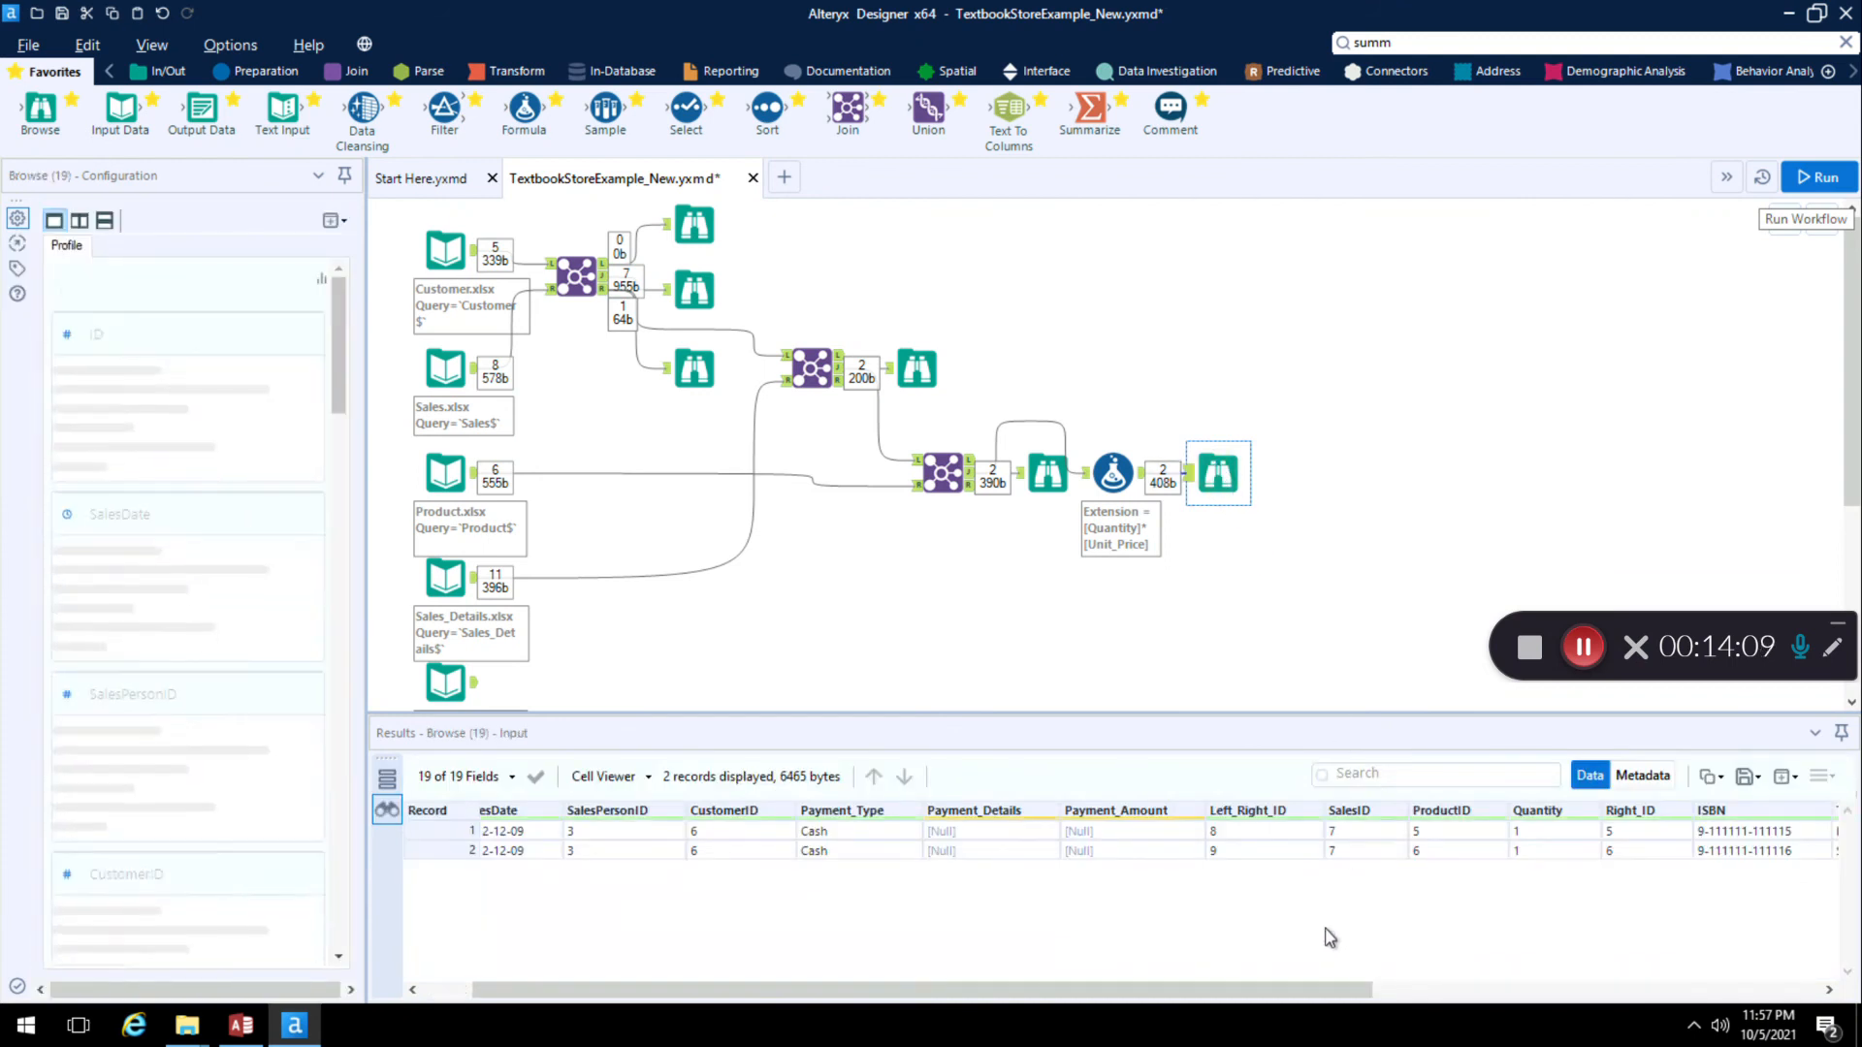
# Step: Add a Summarize tool fed by the Formula tool and set it to Sum the Extension field
pyautogui.moveTo(1304, 998); pyautogui.dragTo(1751, 965)
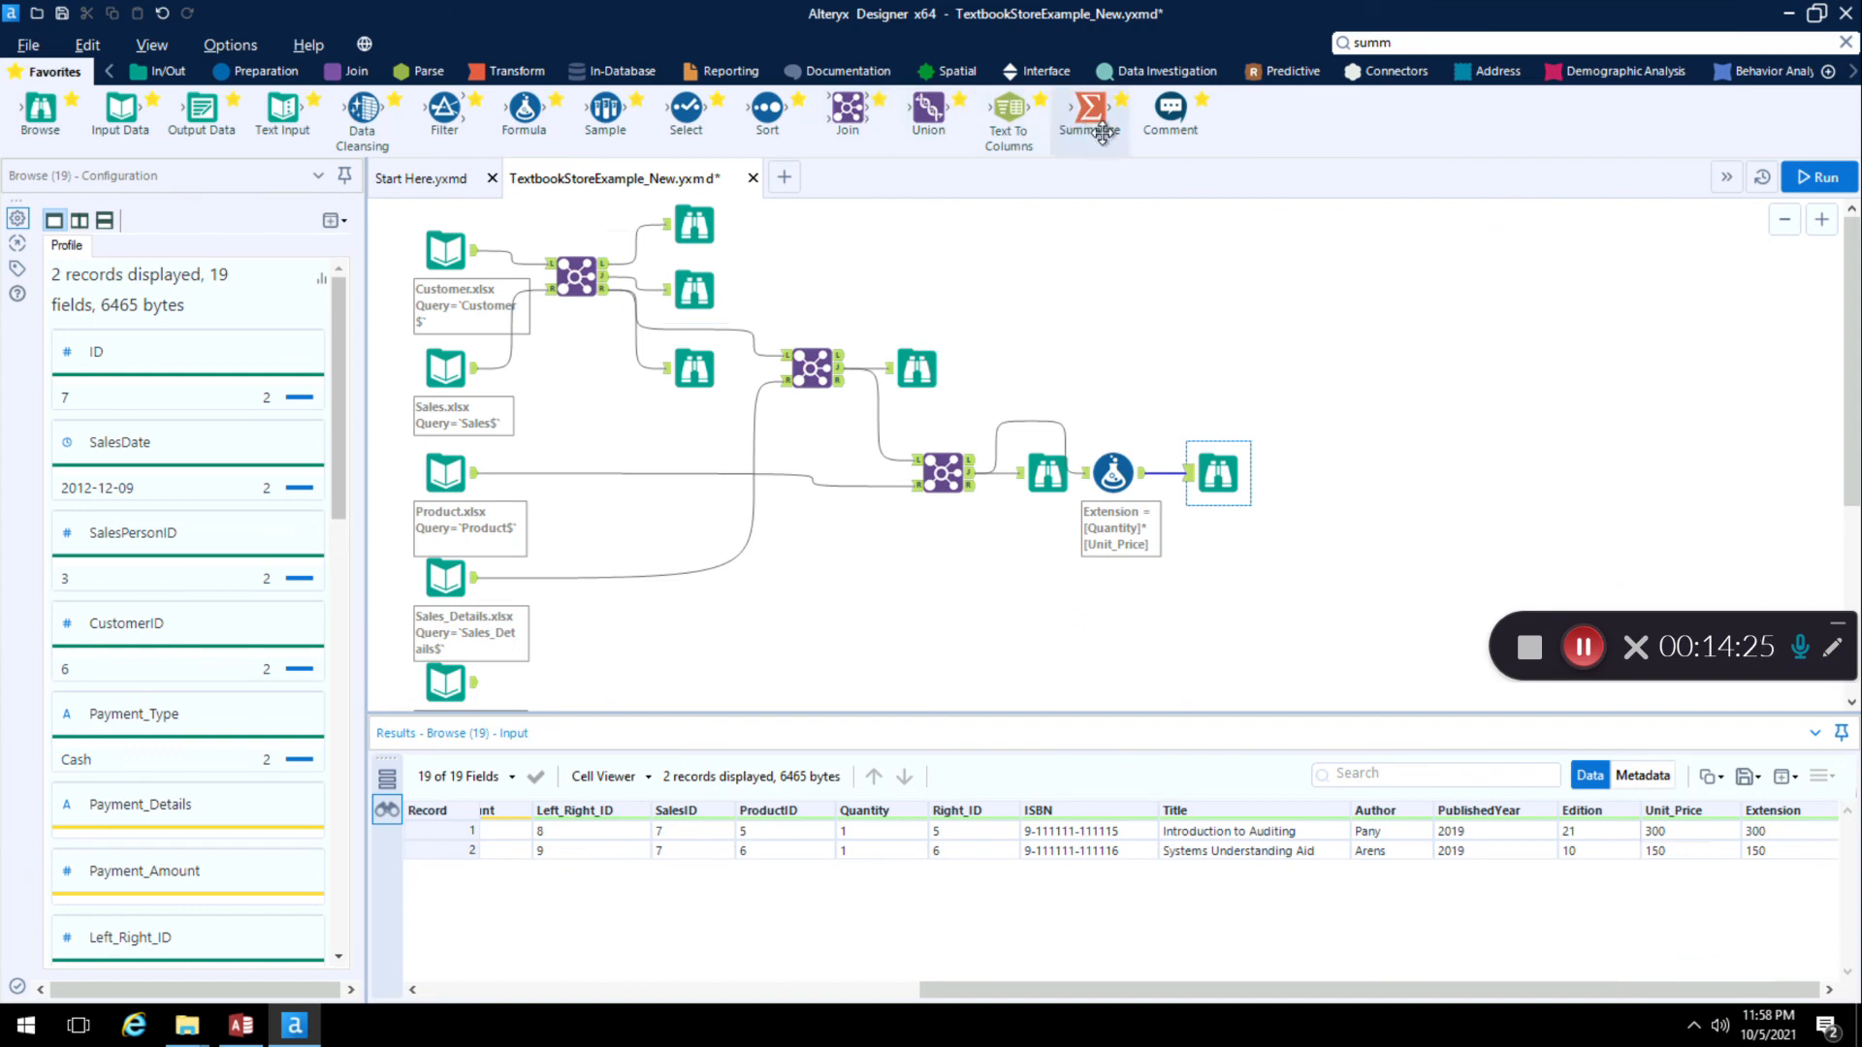
pyautogui.moveTo(1093, 124); pyautogui.dragTo(1218, 394)
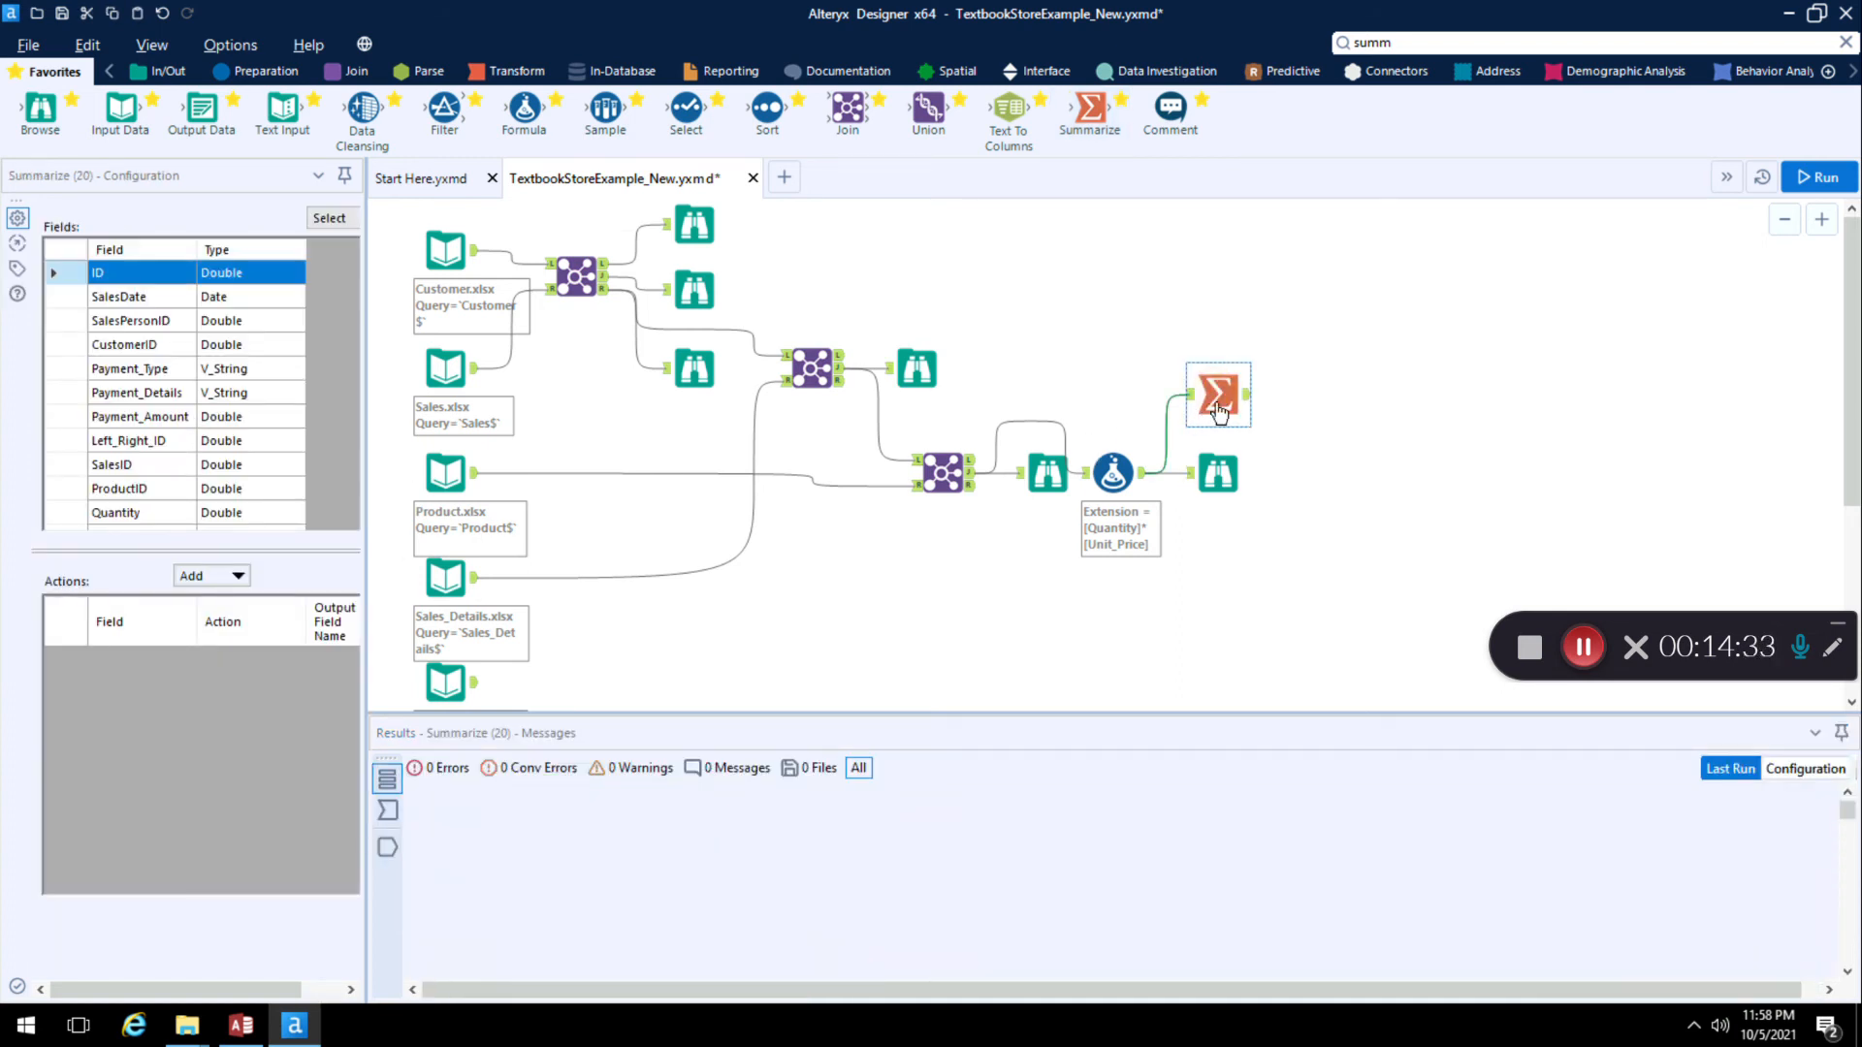
pyautogui.scroll(-3, 174, 407)
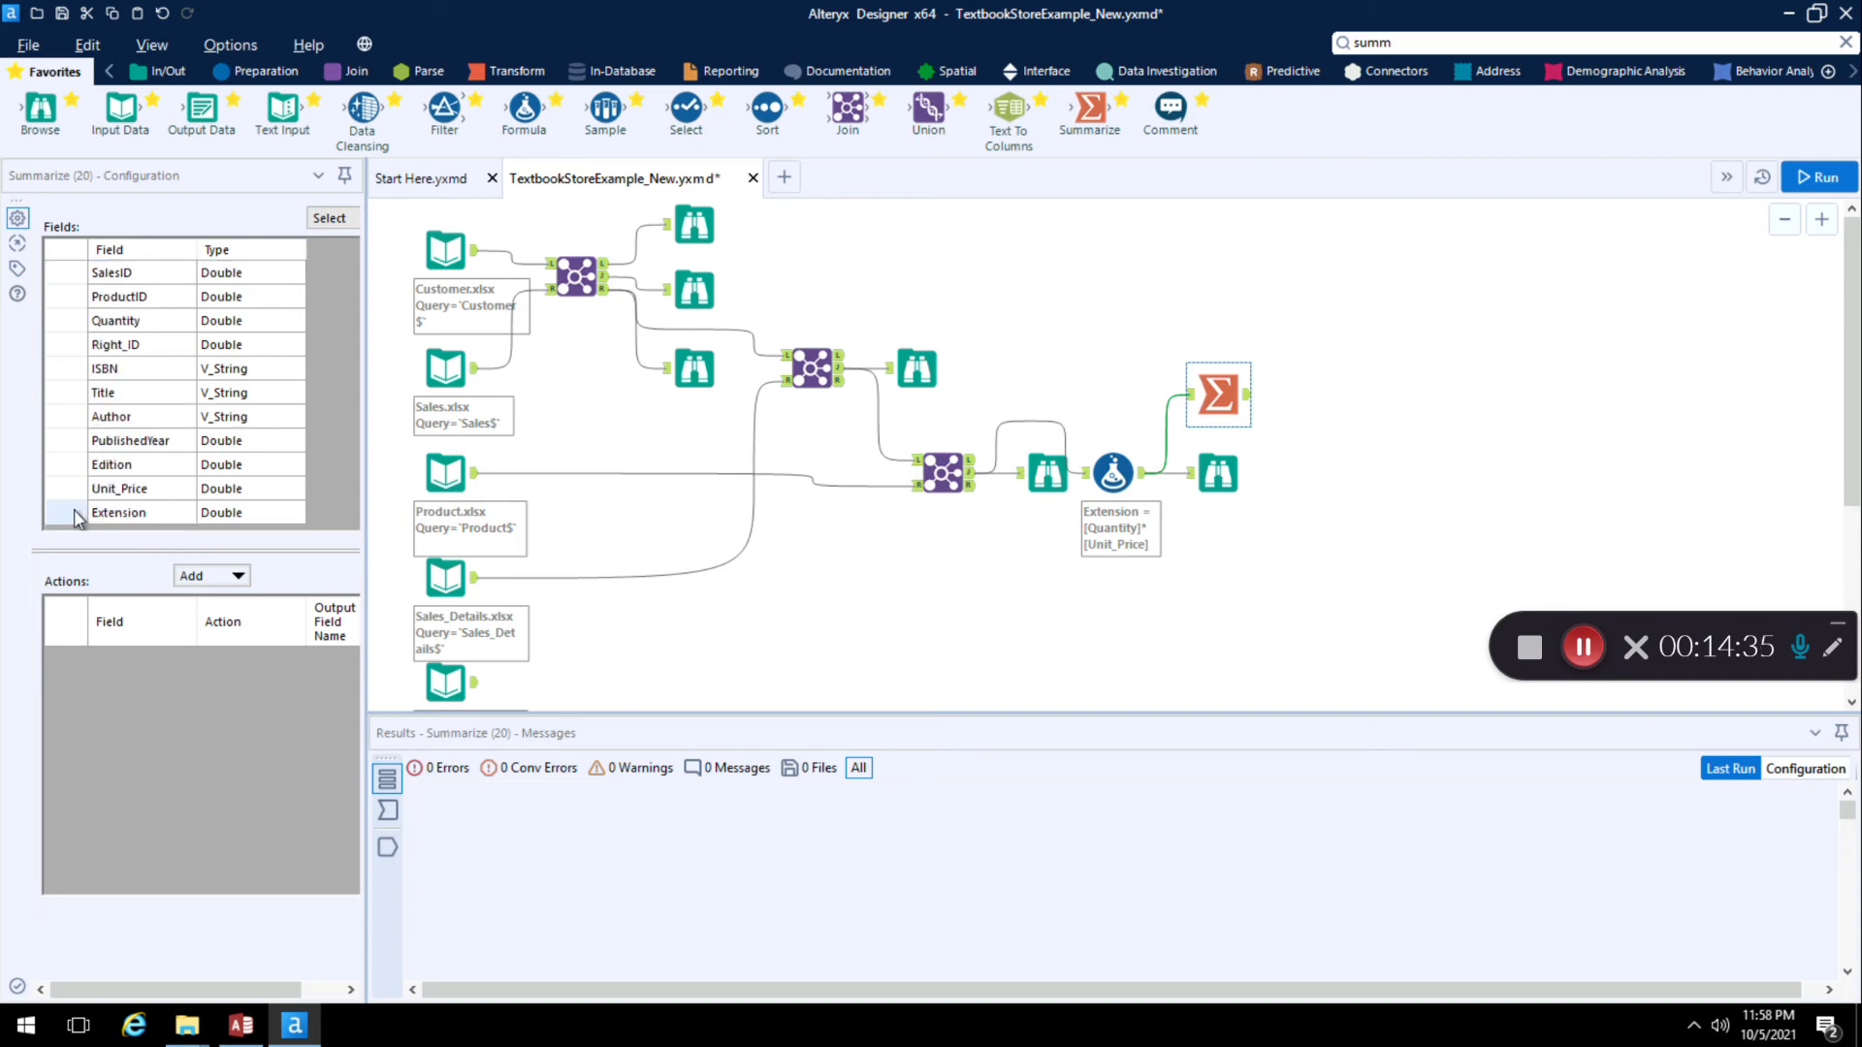
pyautogui.click(73, 511)
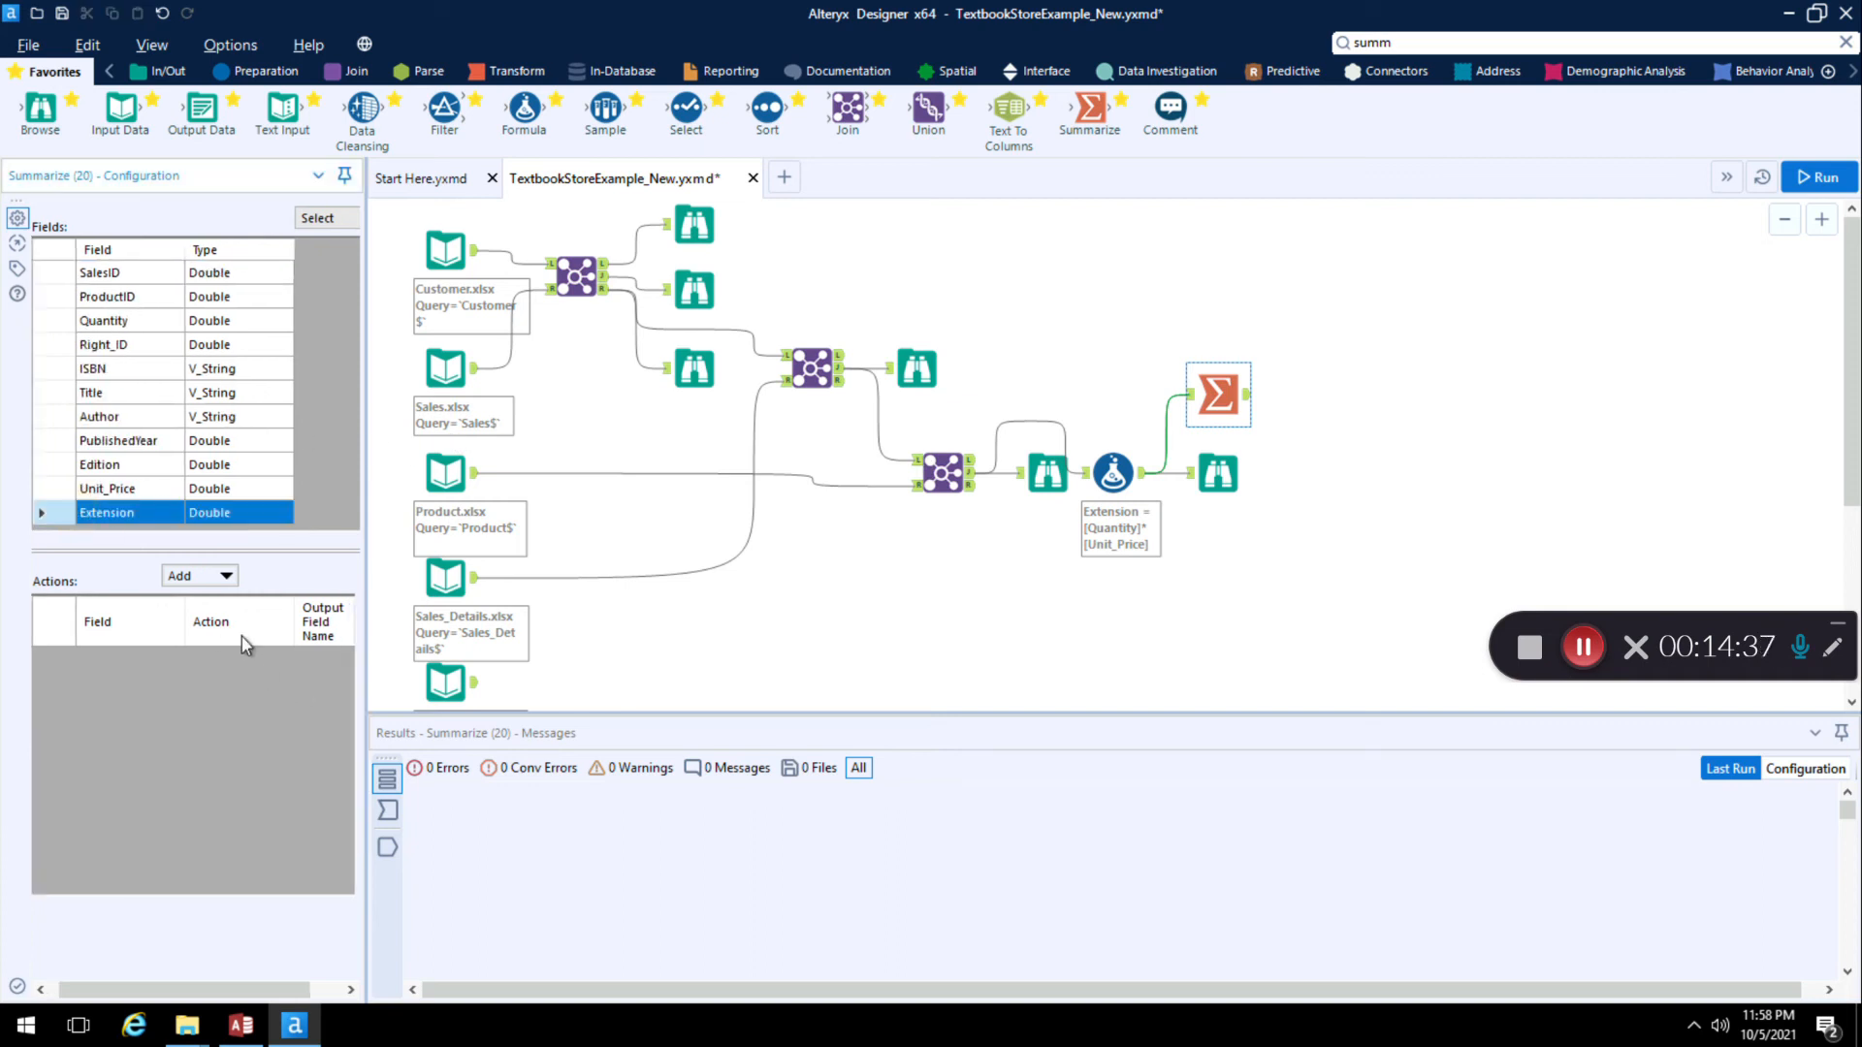
pyautogui.click(232, 576)
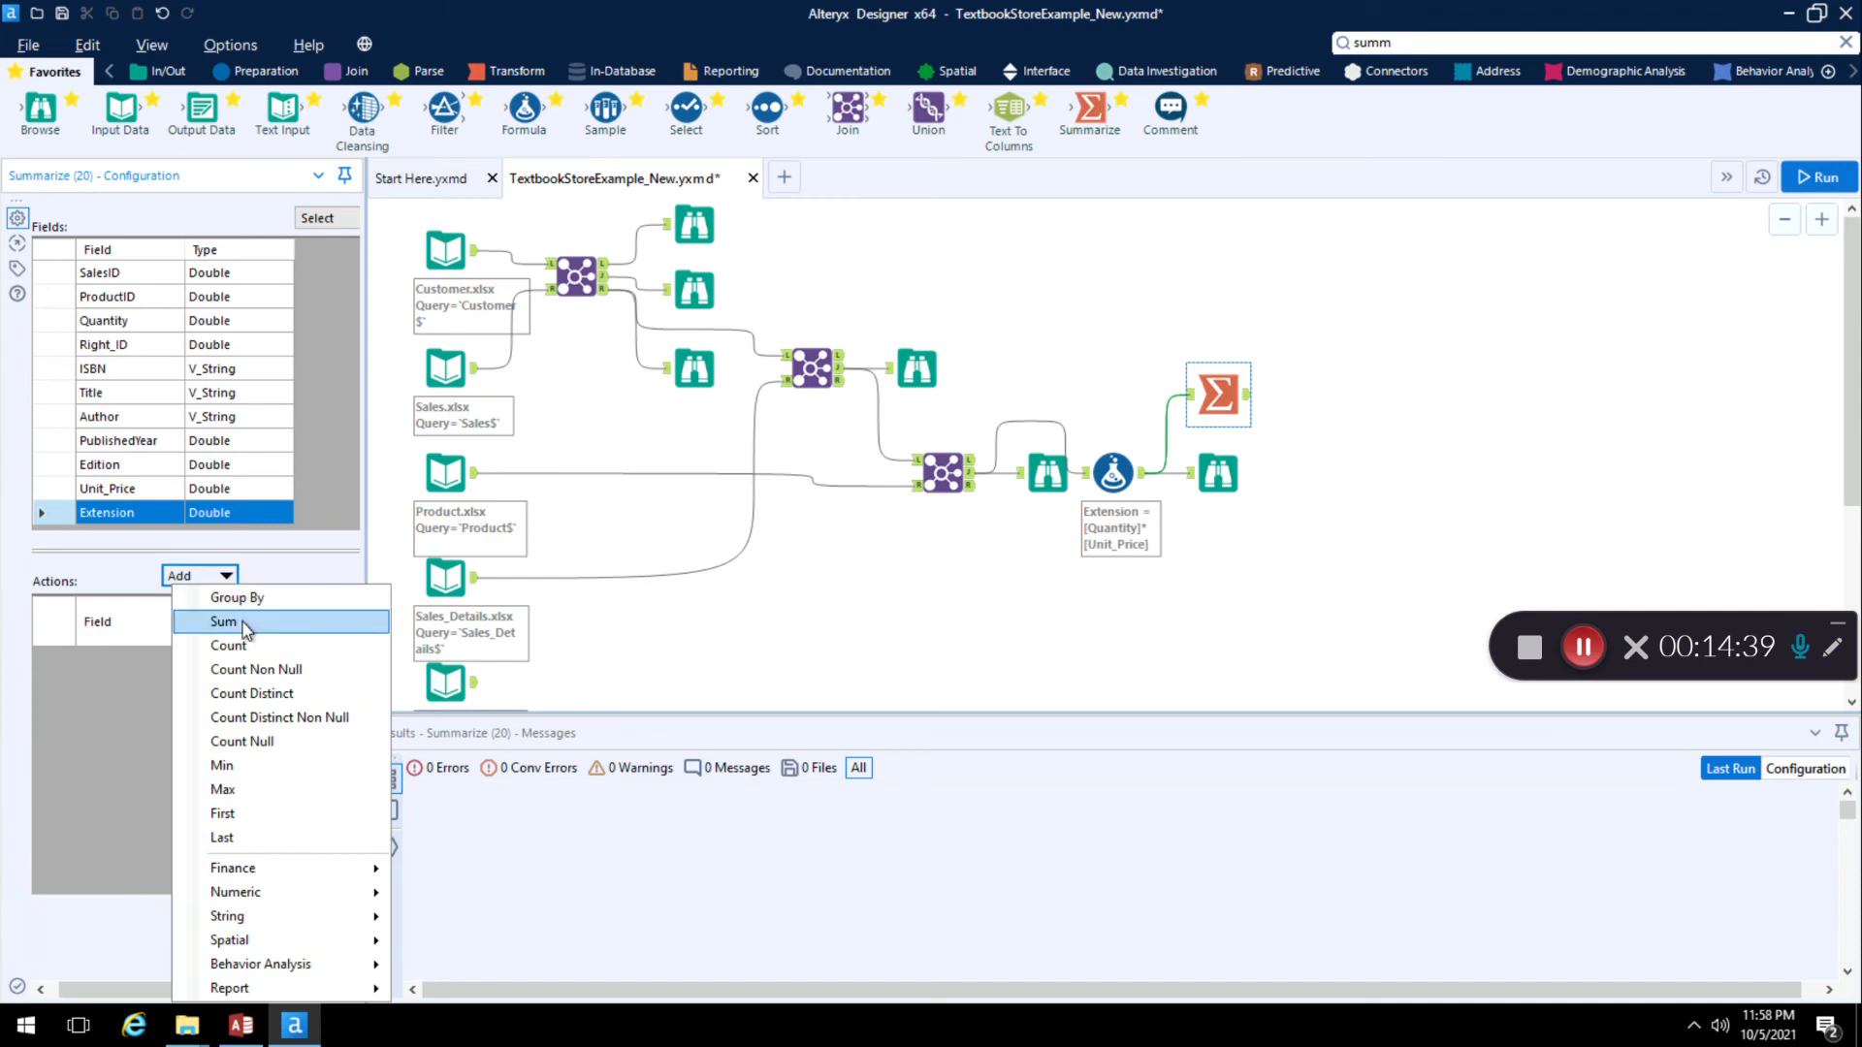
pyautogui.click(224, 621)
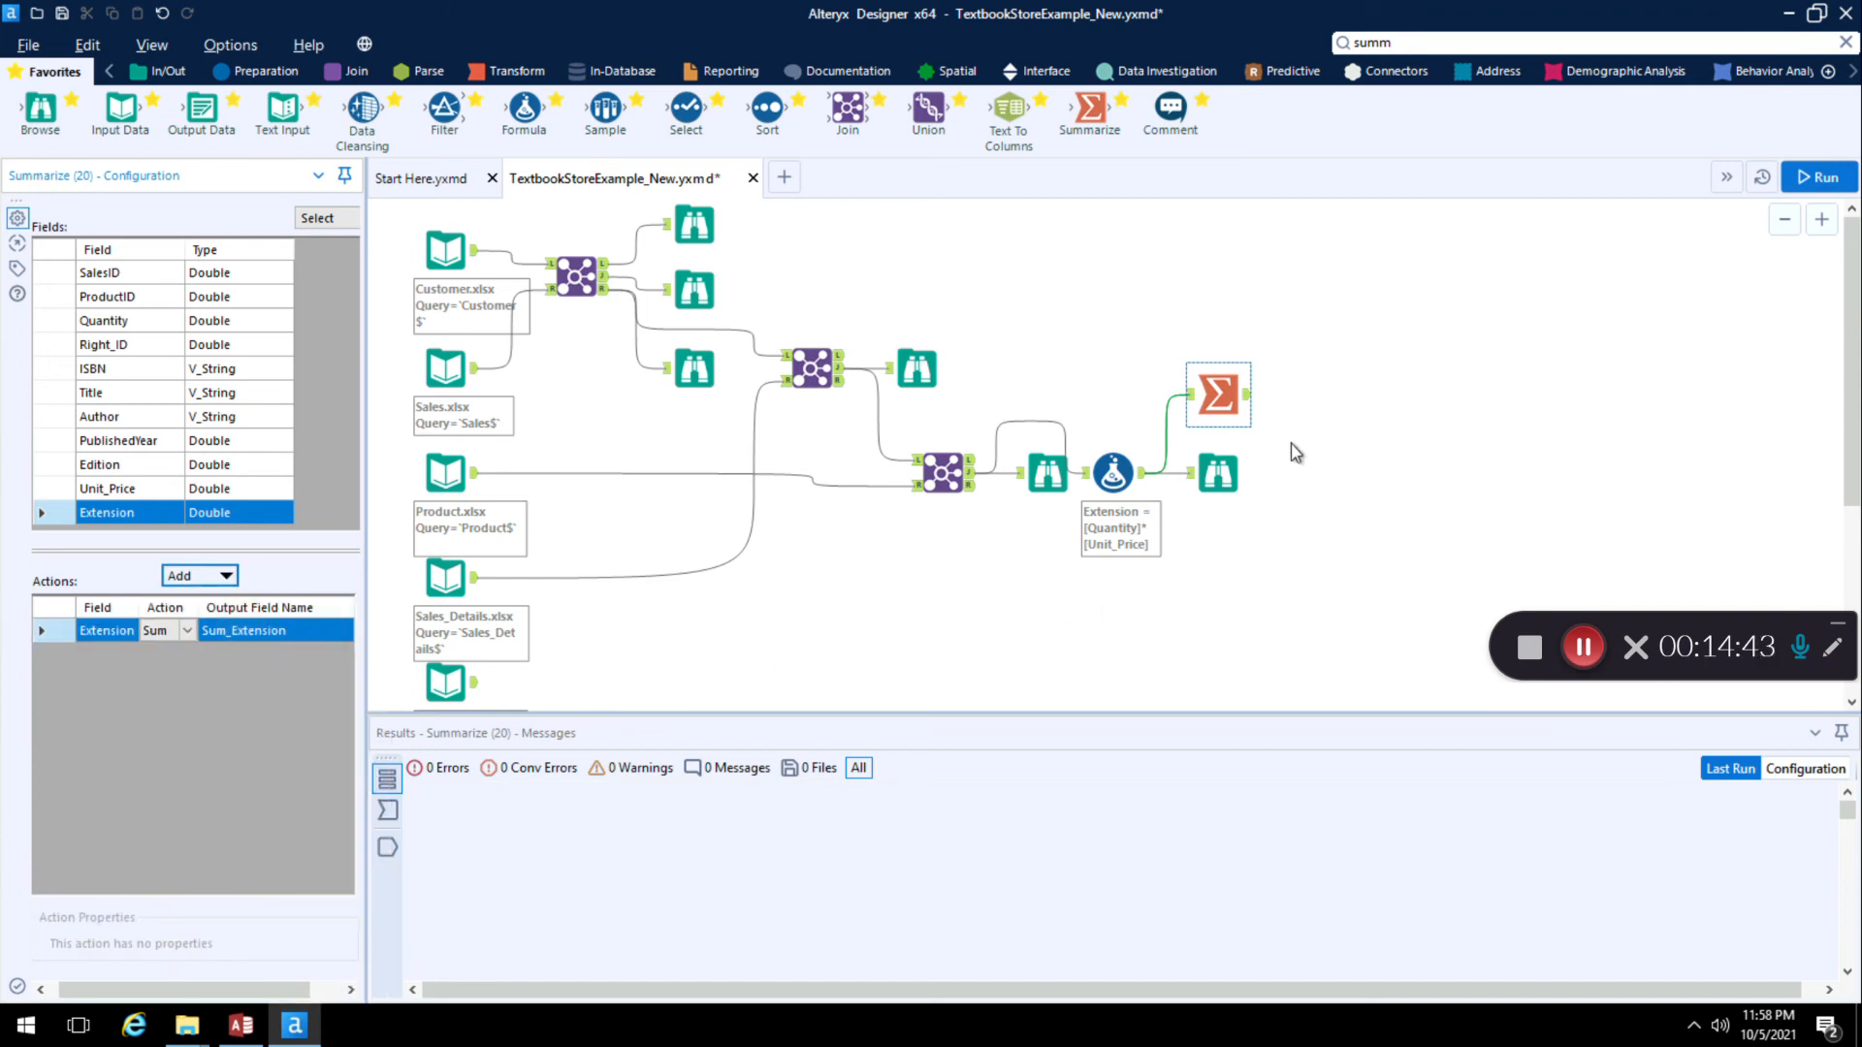
# Step: Add a Browse tool after the Summarize tool, run the workflow to view the summed Extension, and save the workflow
pyautogui.rightClick(1230, 393)
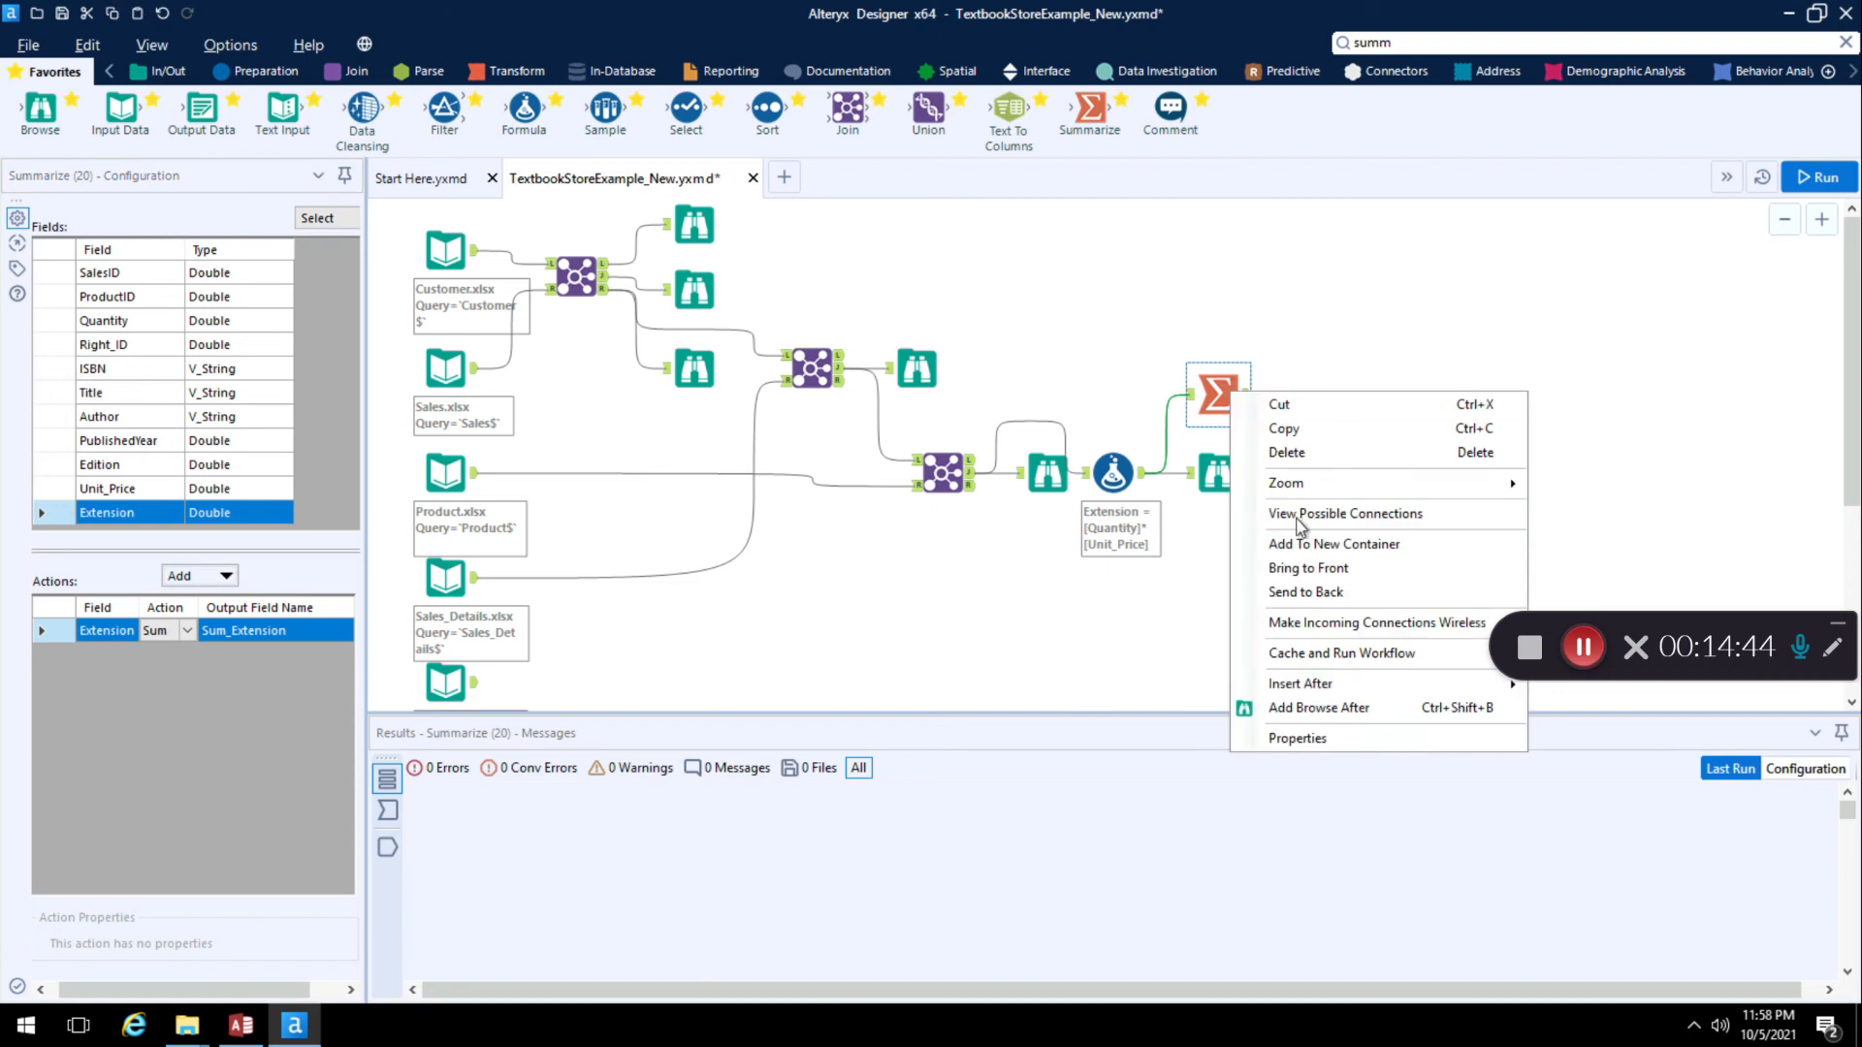
pyautogui.click(1348, 707)
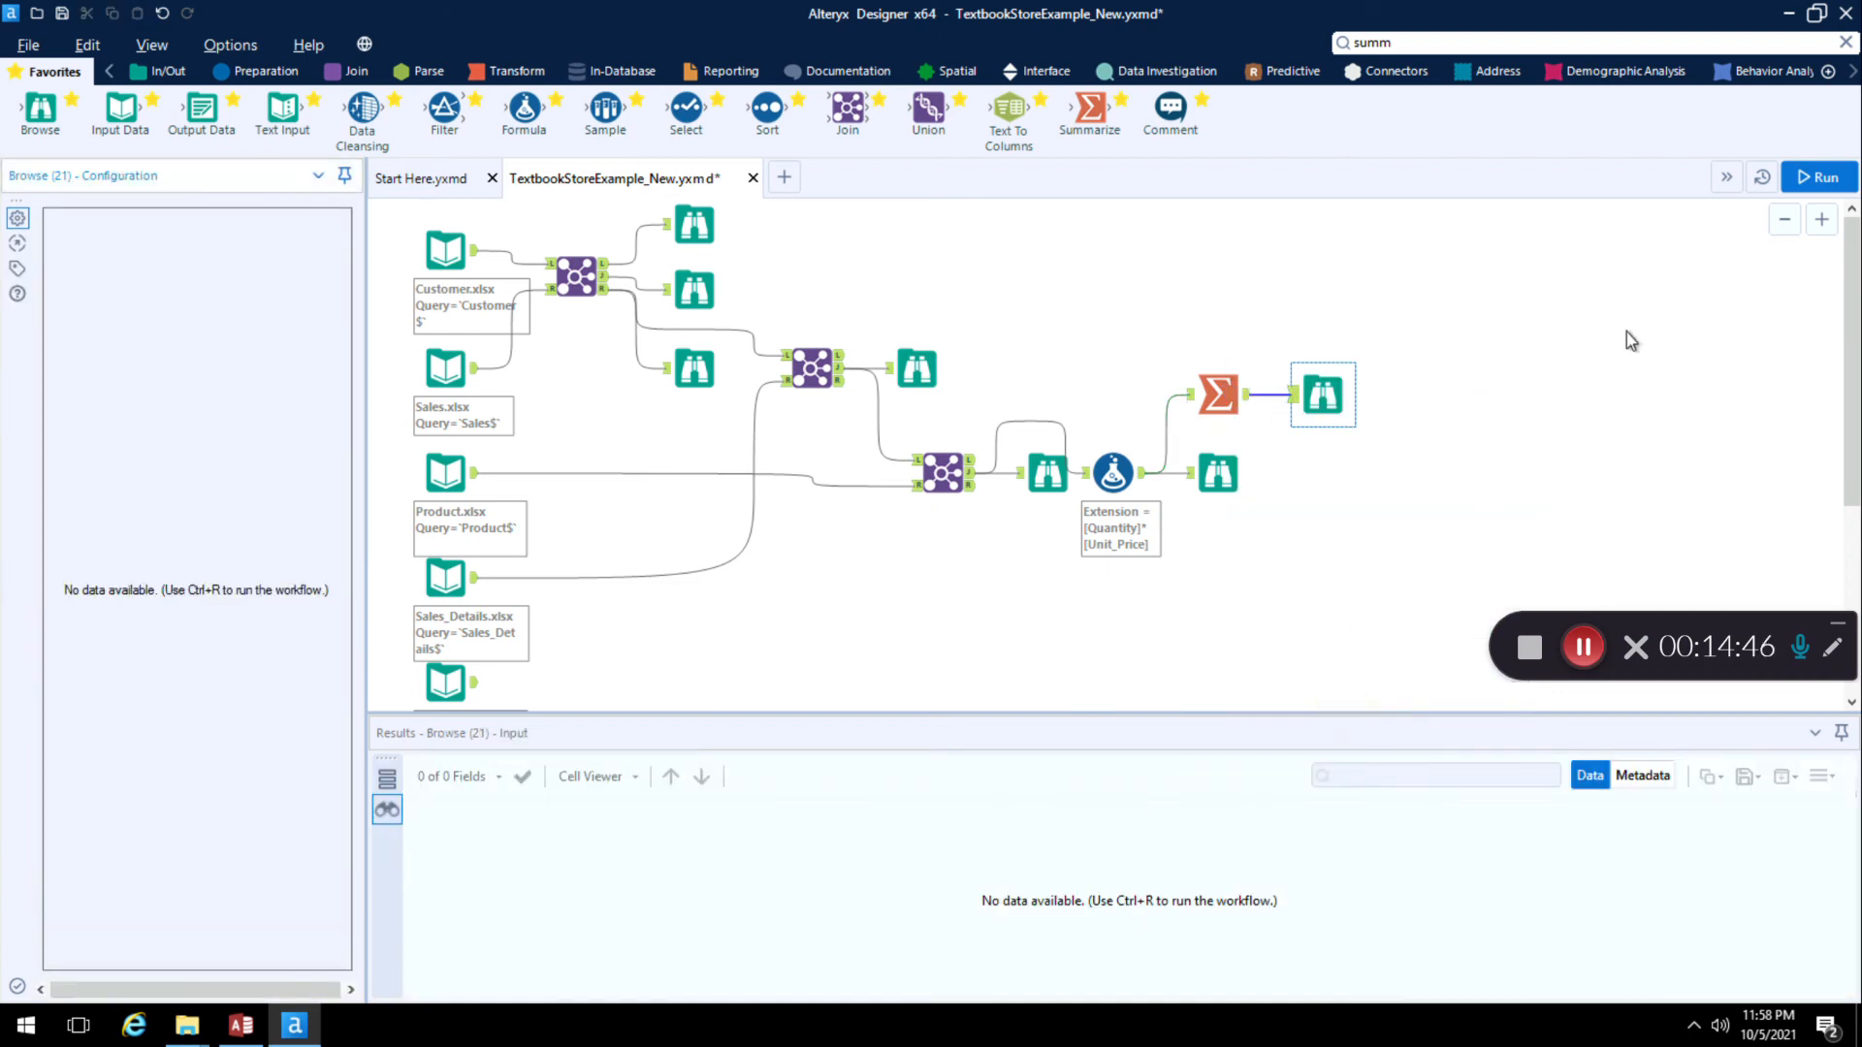
pyautogui.click(1817, 177)
pyautogui.click(1329, 395)
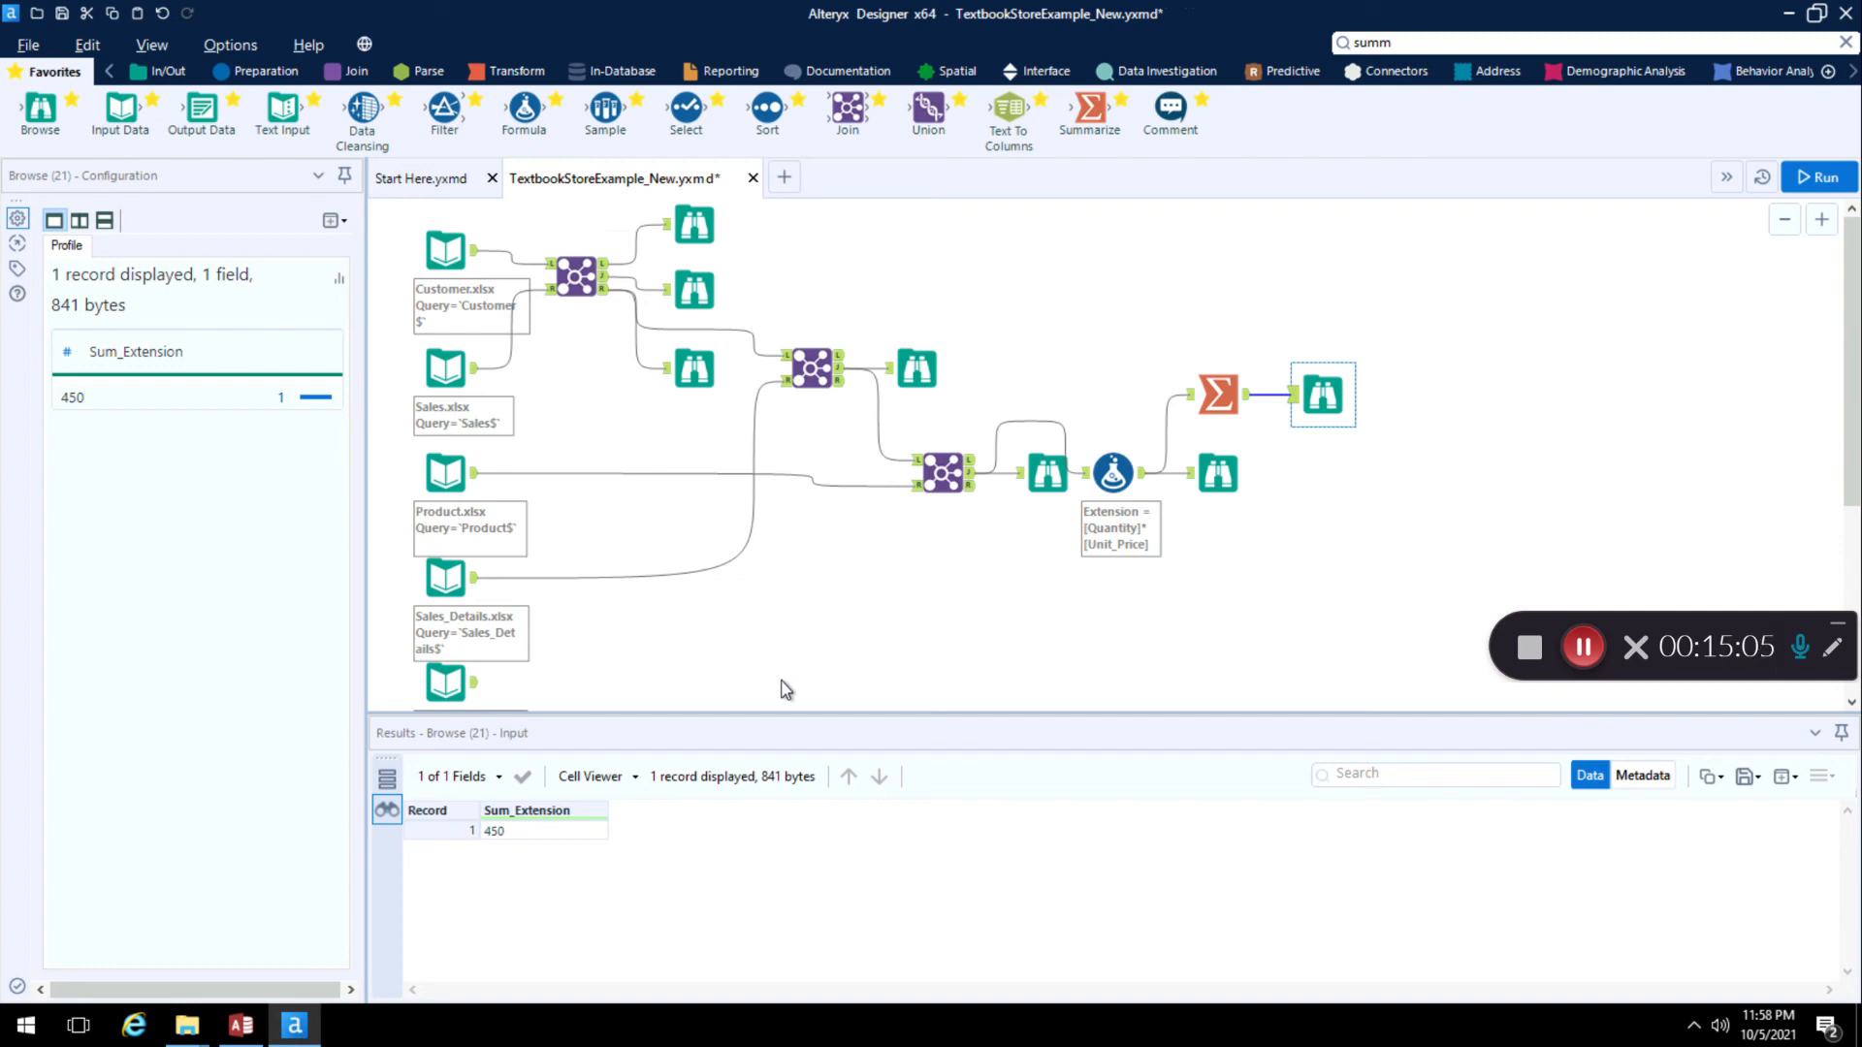
pyautogui.hotkey('ctrl', 's')
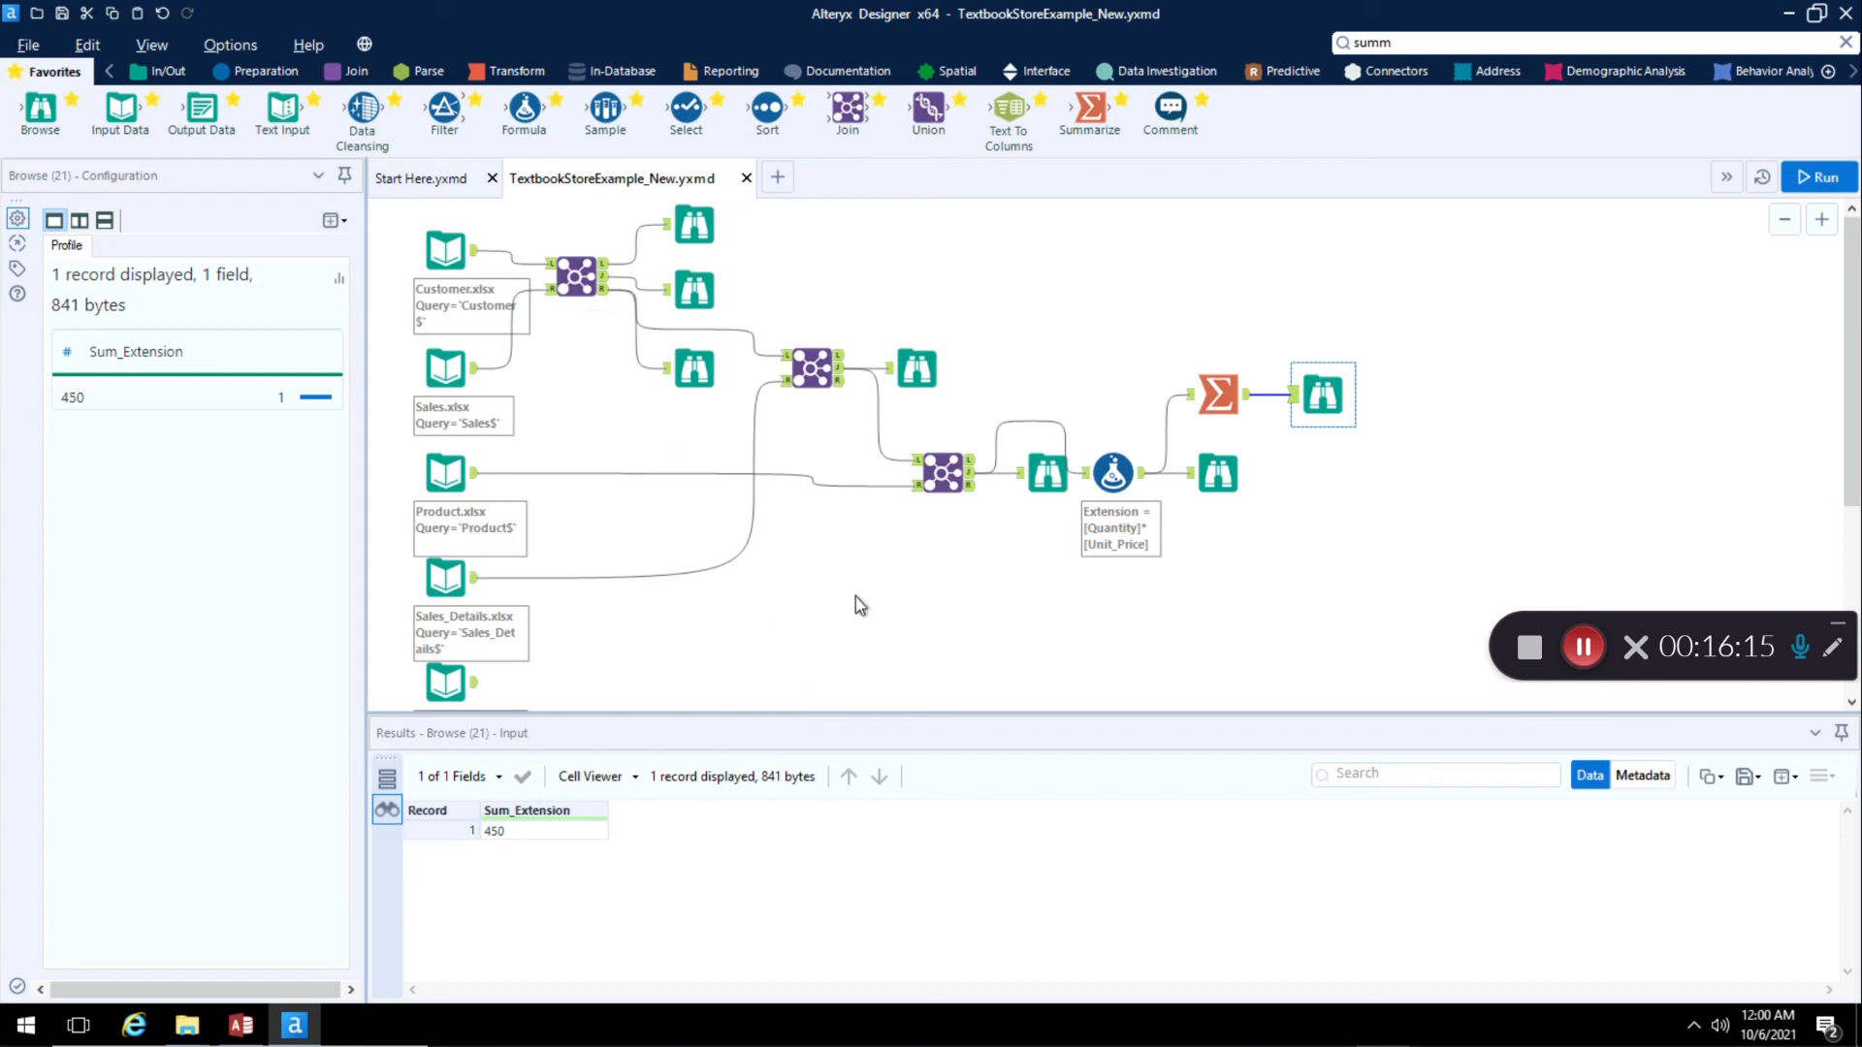
# Step: Add a Join tool below the existing joins with Sales.xlsx as its left input and Sales_Details.xlsx as its right input
pyautogui.moveTo(848, 109); pyautogui.dragTo(812, 590)
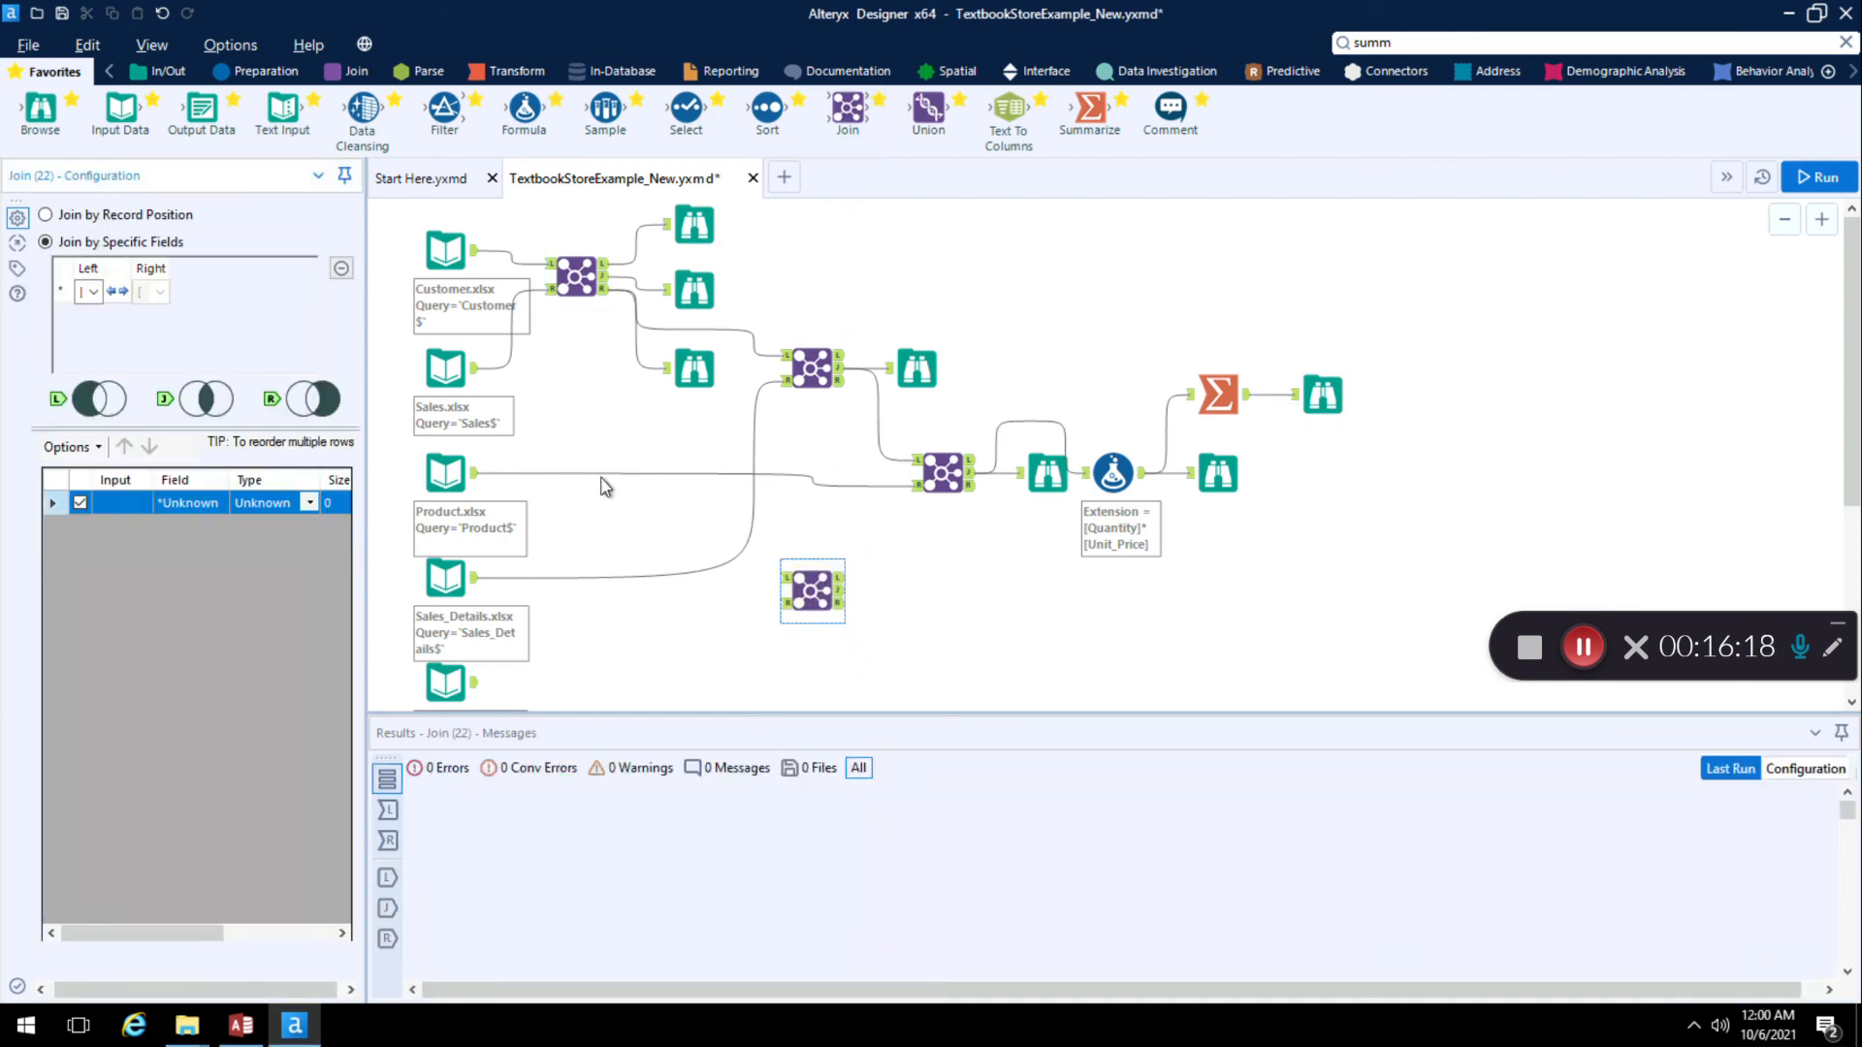
pyautogui.moveTo(475, 367); pyautogui.dragTo(765, 584)
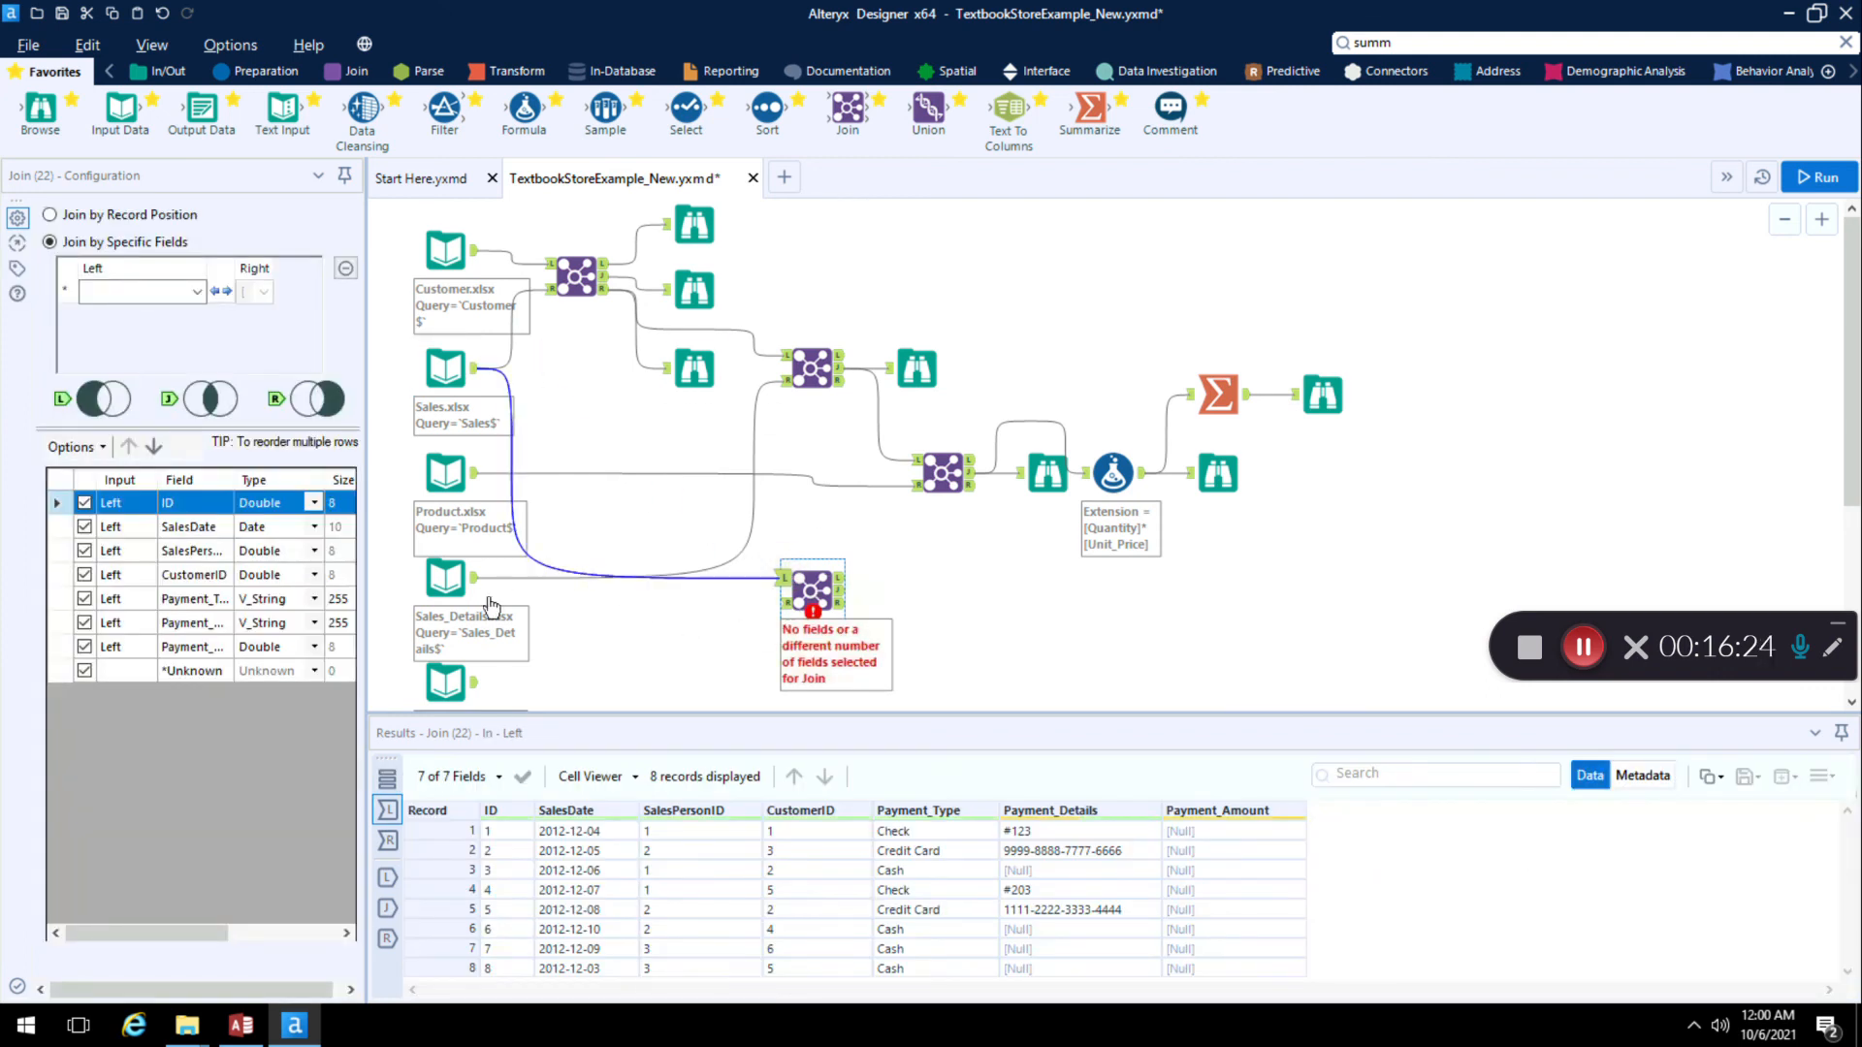
pyautogui.moveTo(474, 578); pyautogui.dragTo(787, 605)
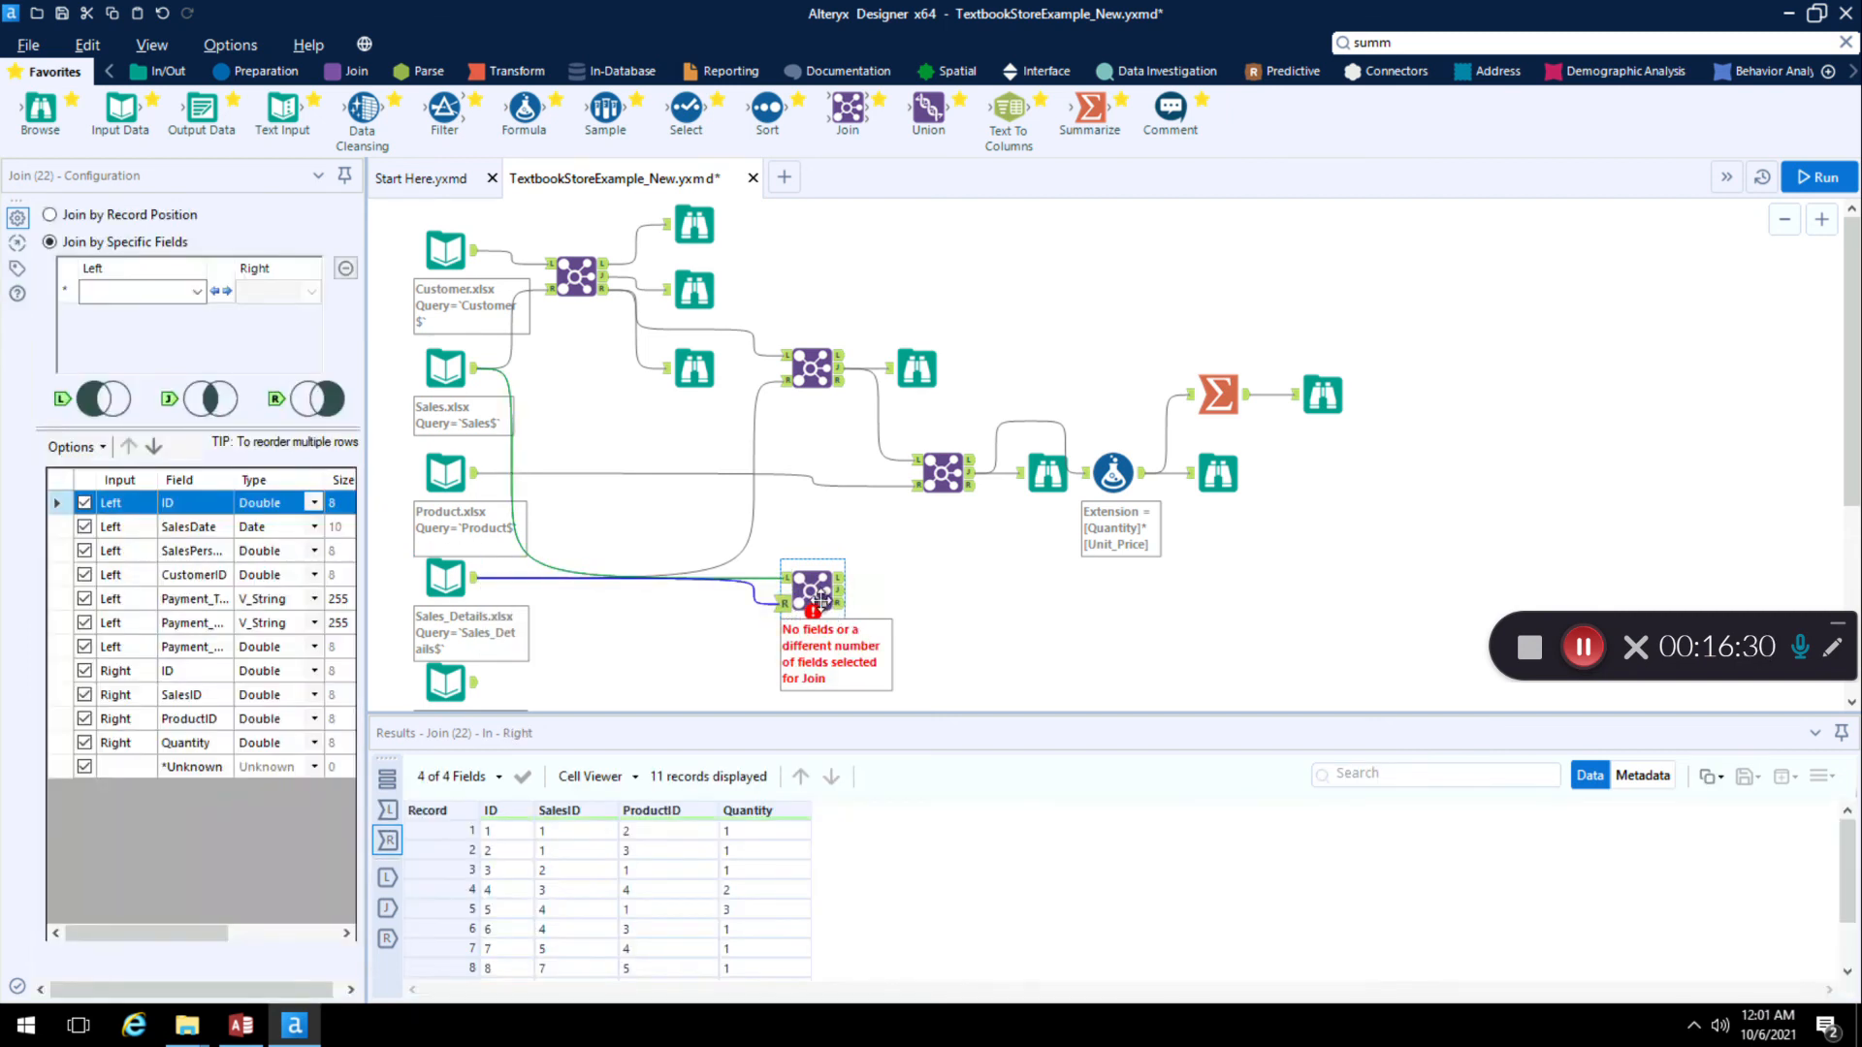
# Step: Match the new join's left ID field to its right SalesID field
pyautogui.click(200, 291)
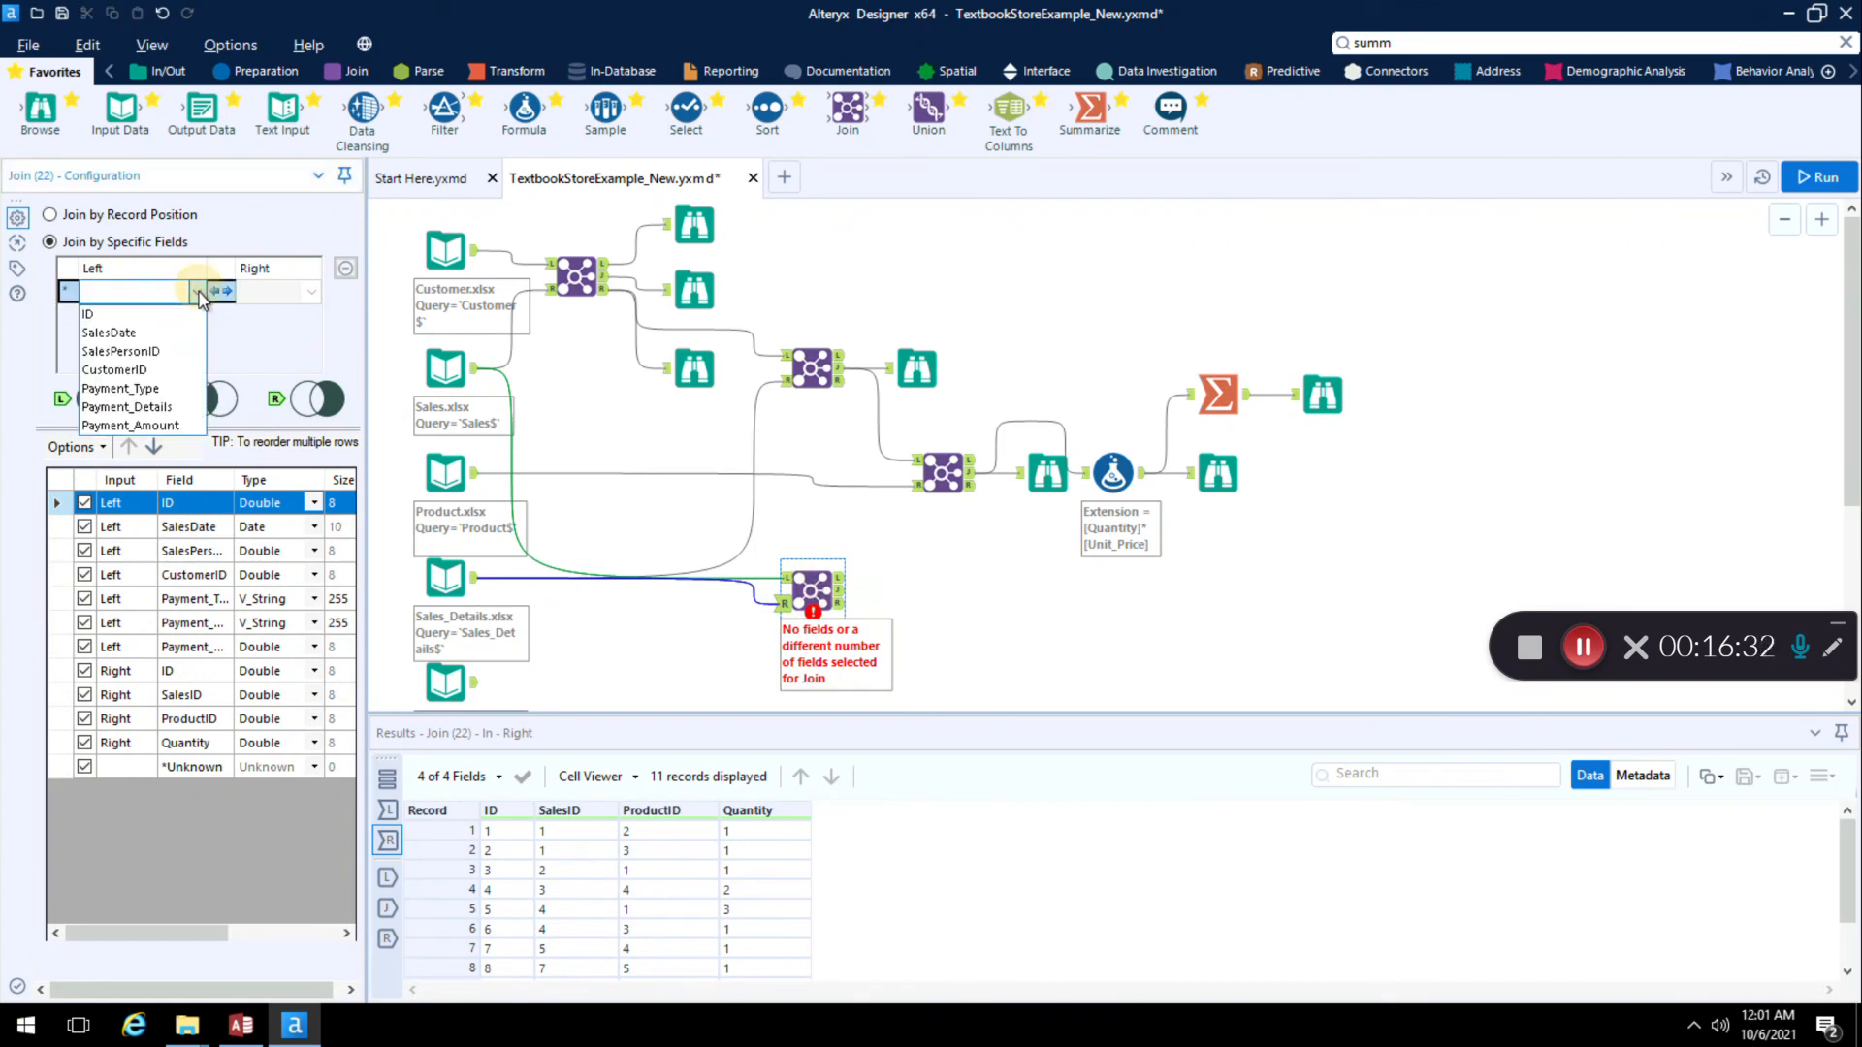
pyautogui.click(154, 314)
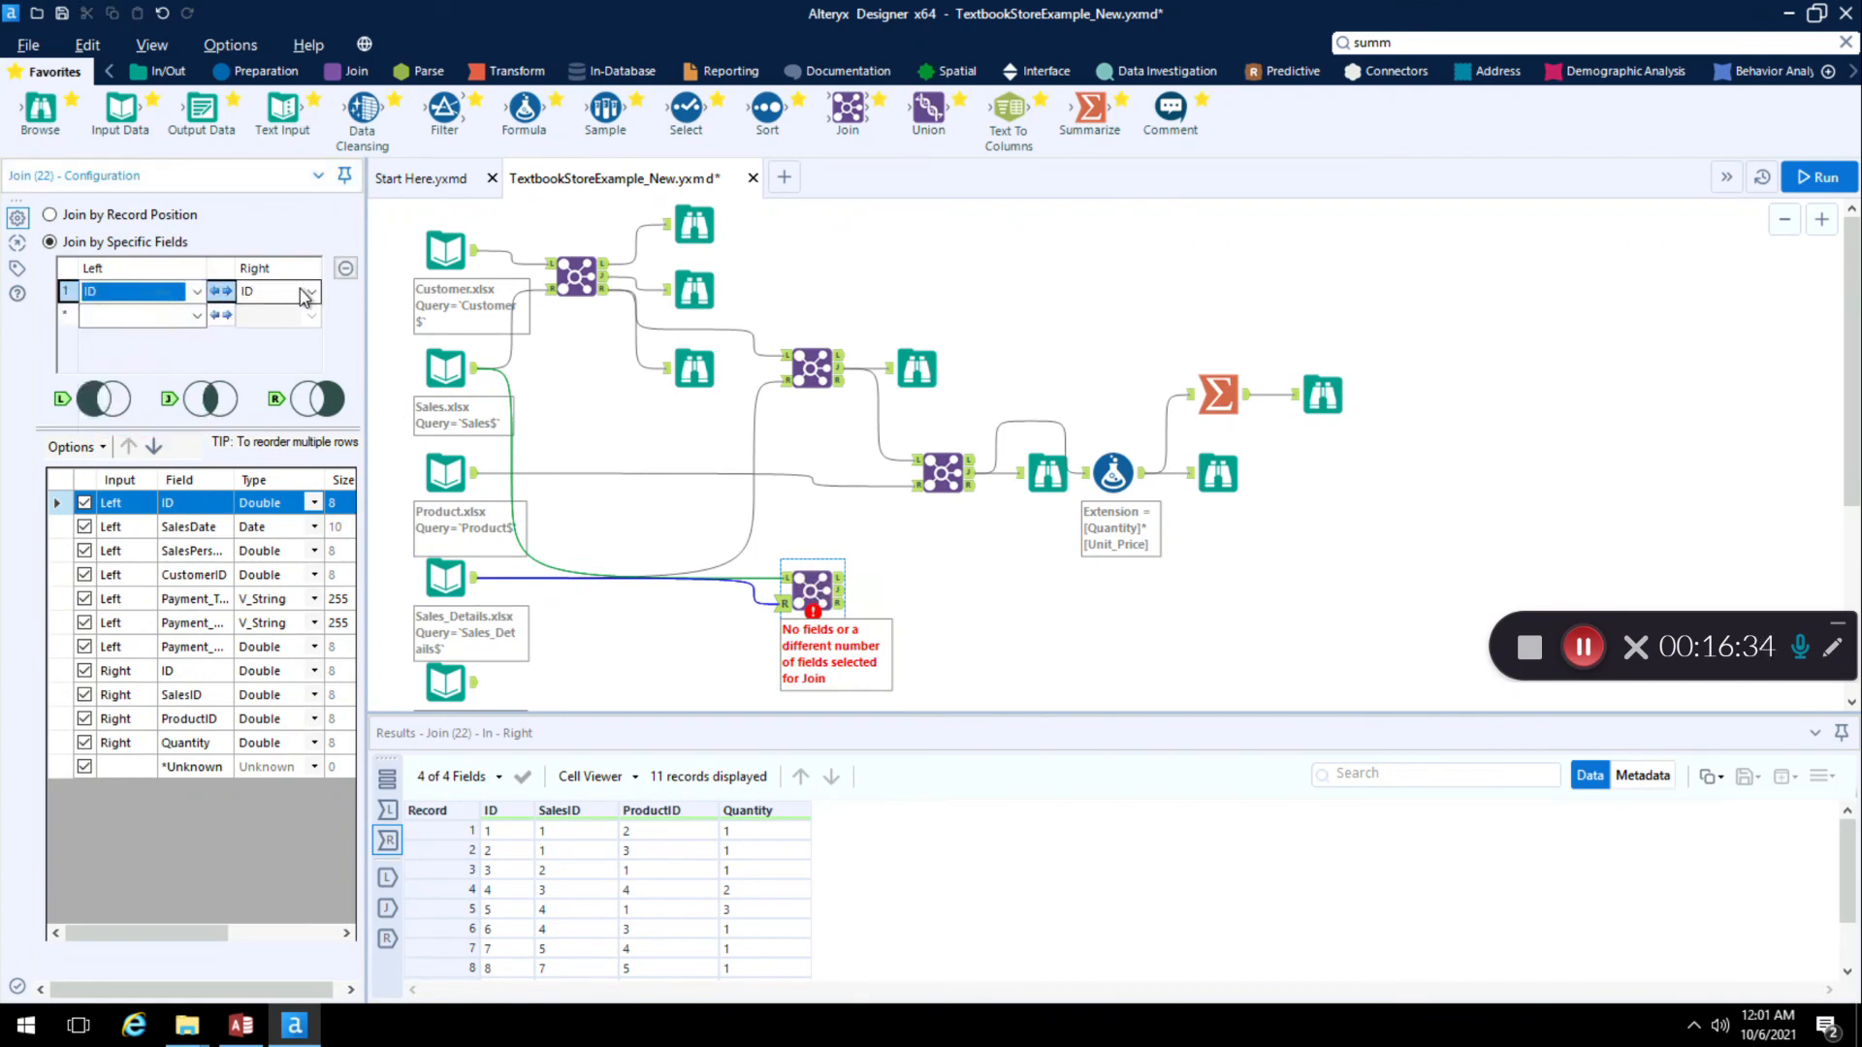
pyautogui.click(310, 291)
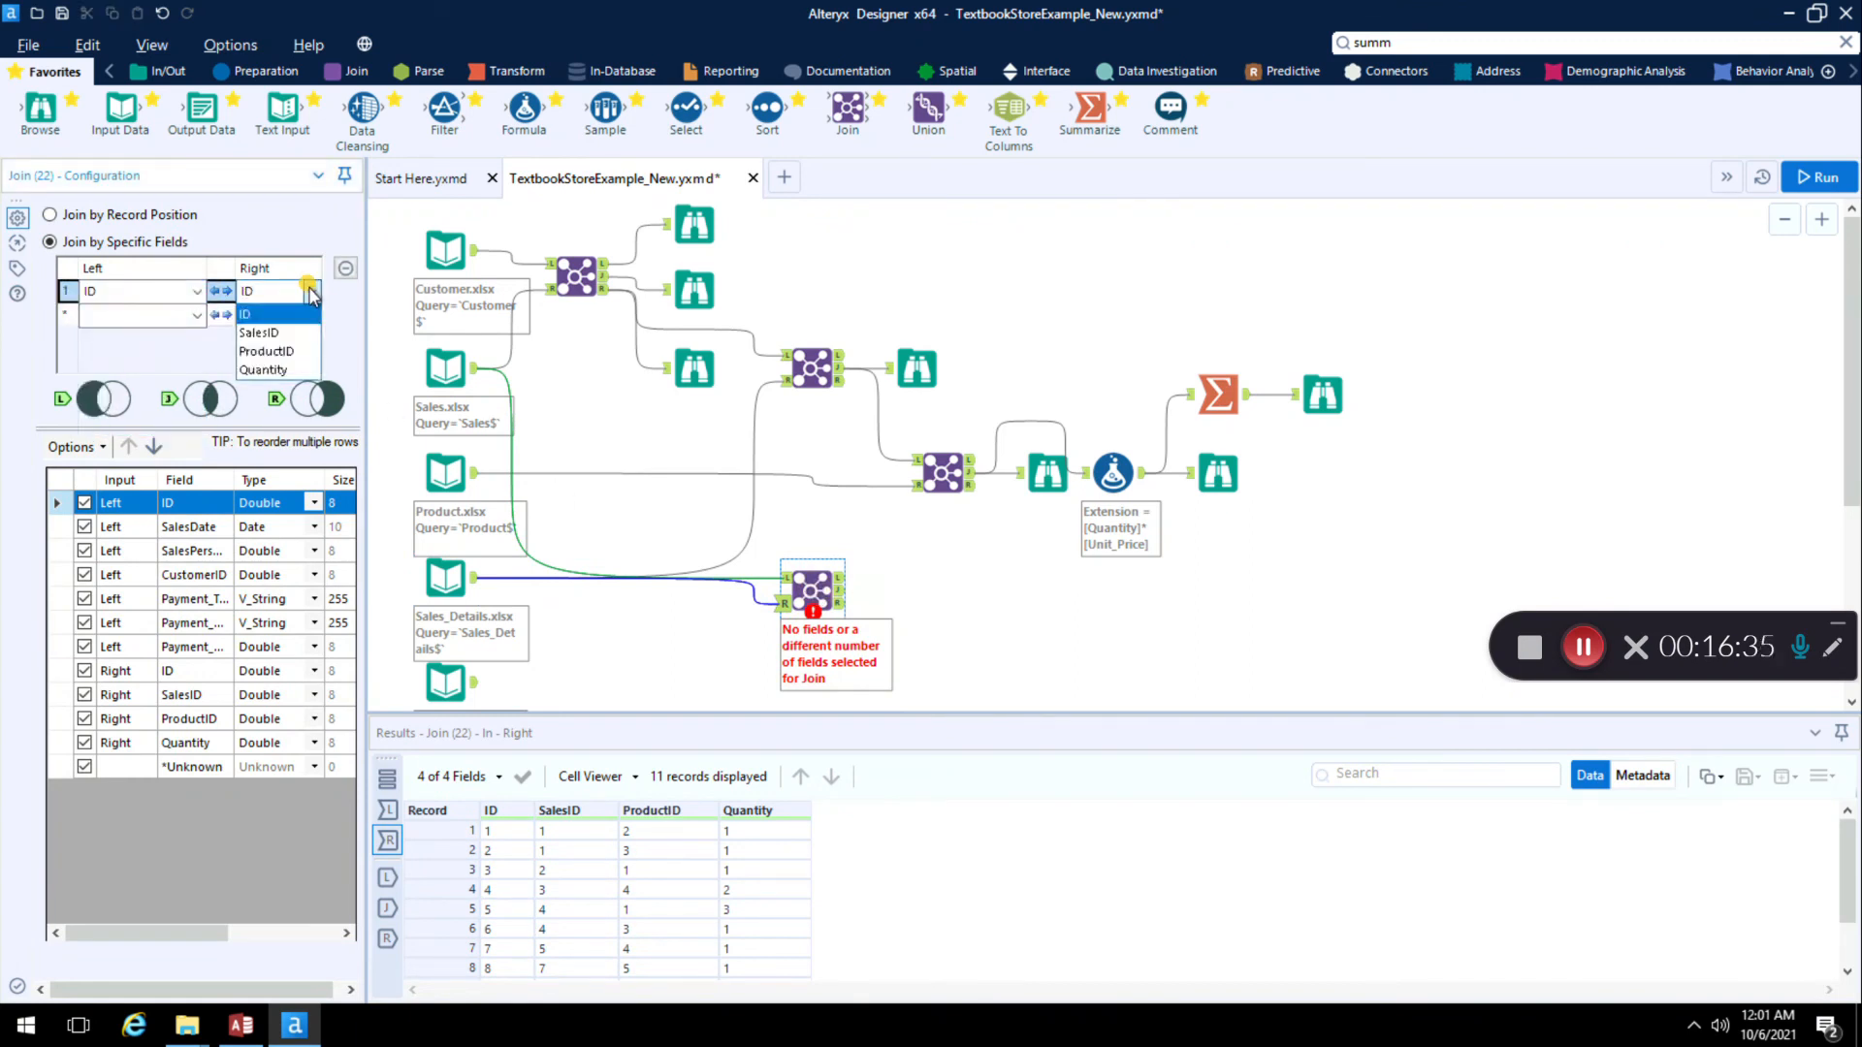
pyautogui.click(291, 334)
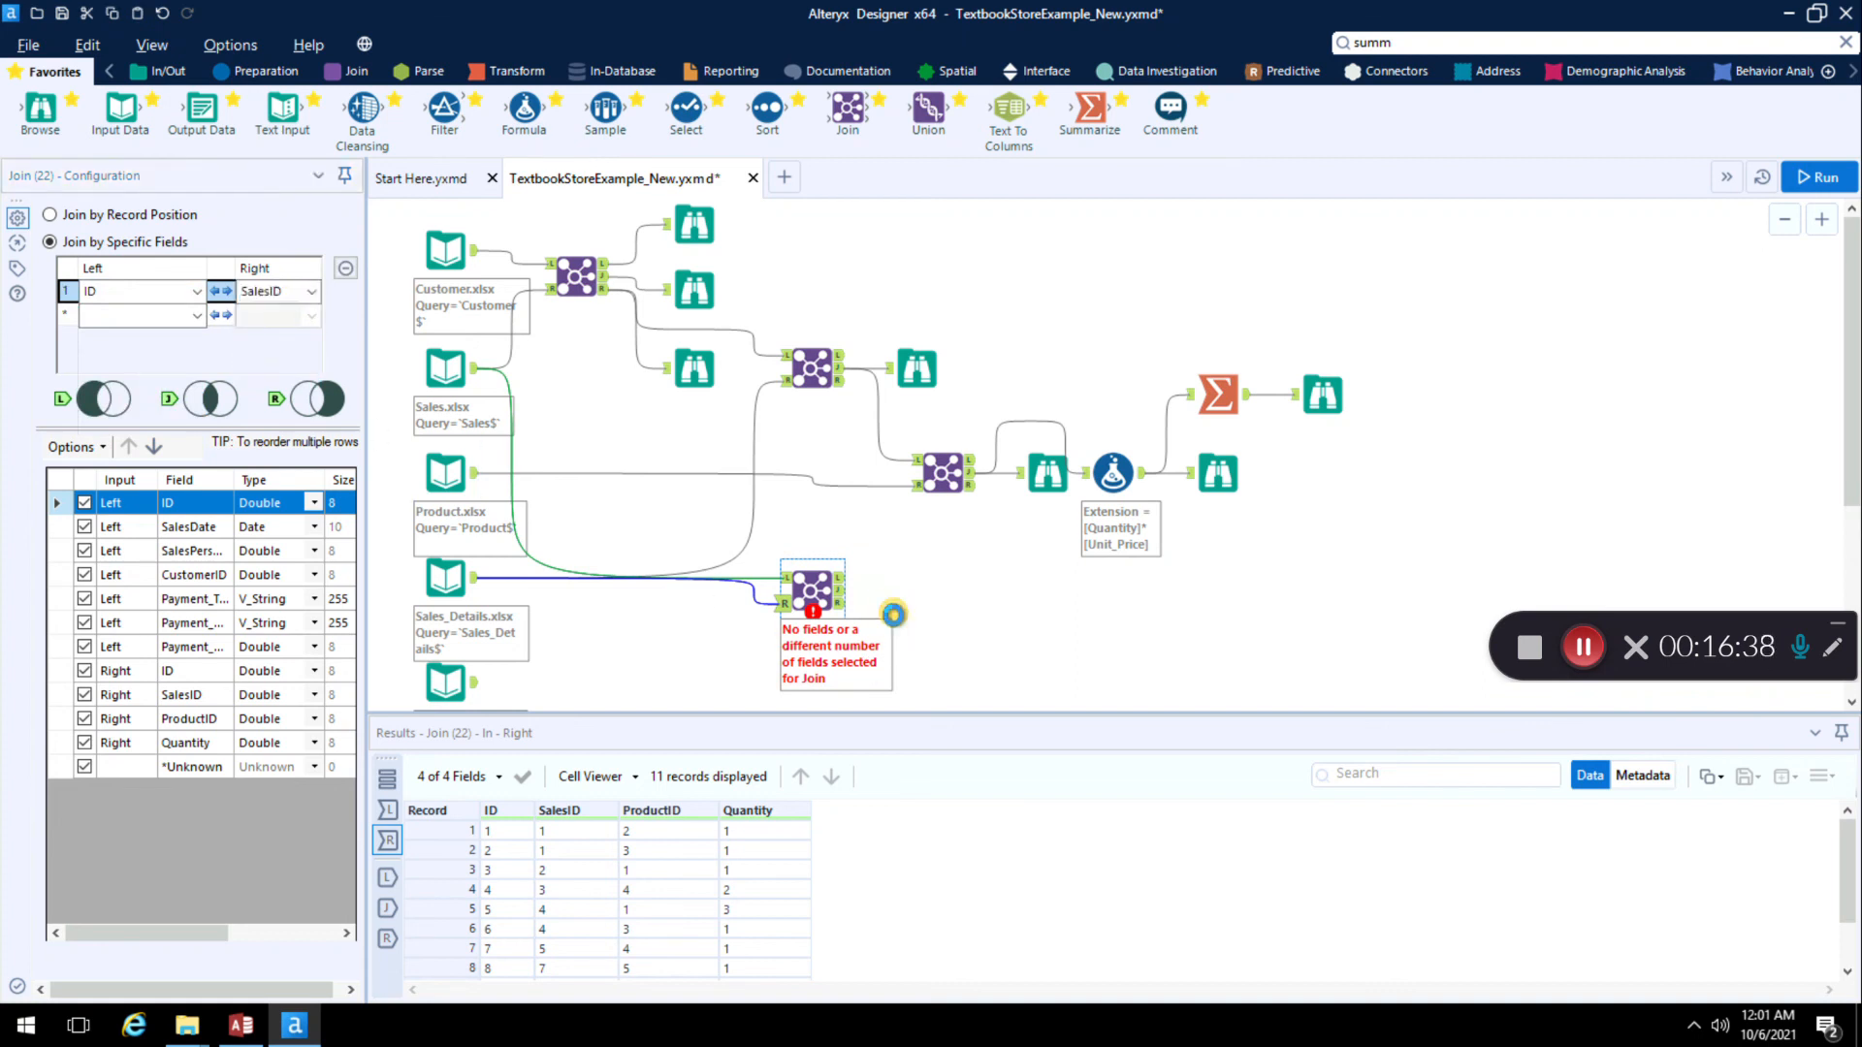
pyautogui.click(893, 613)
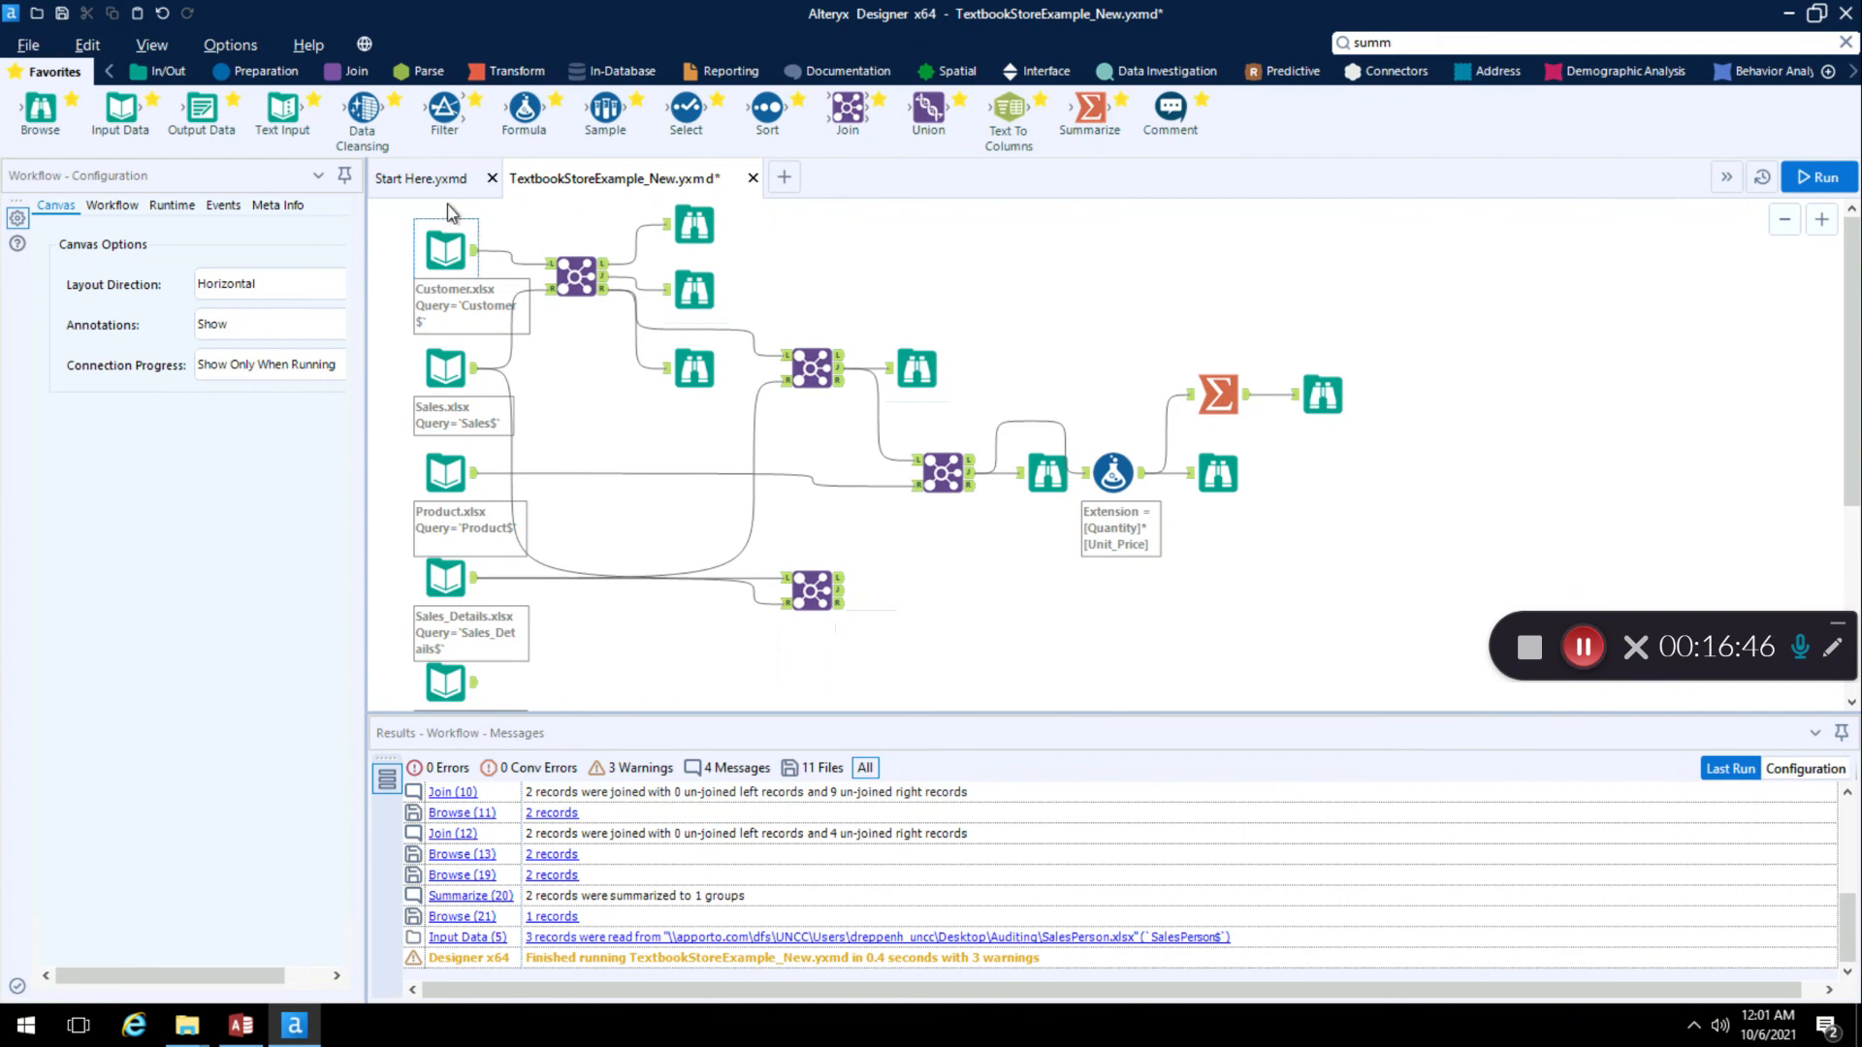
# Step: Add another Join tool with the Sales and Sales_Details join's joined output as its left input and Product.xlsx as its right input
pyautogui.moveTo(847, 107); pyautogui.dragTo(922, 603)
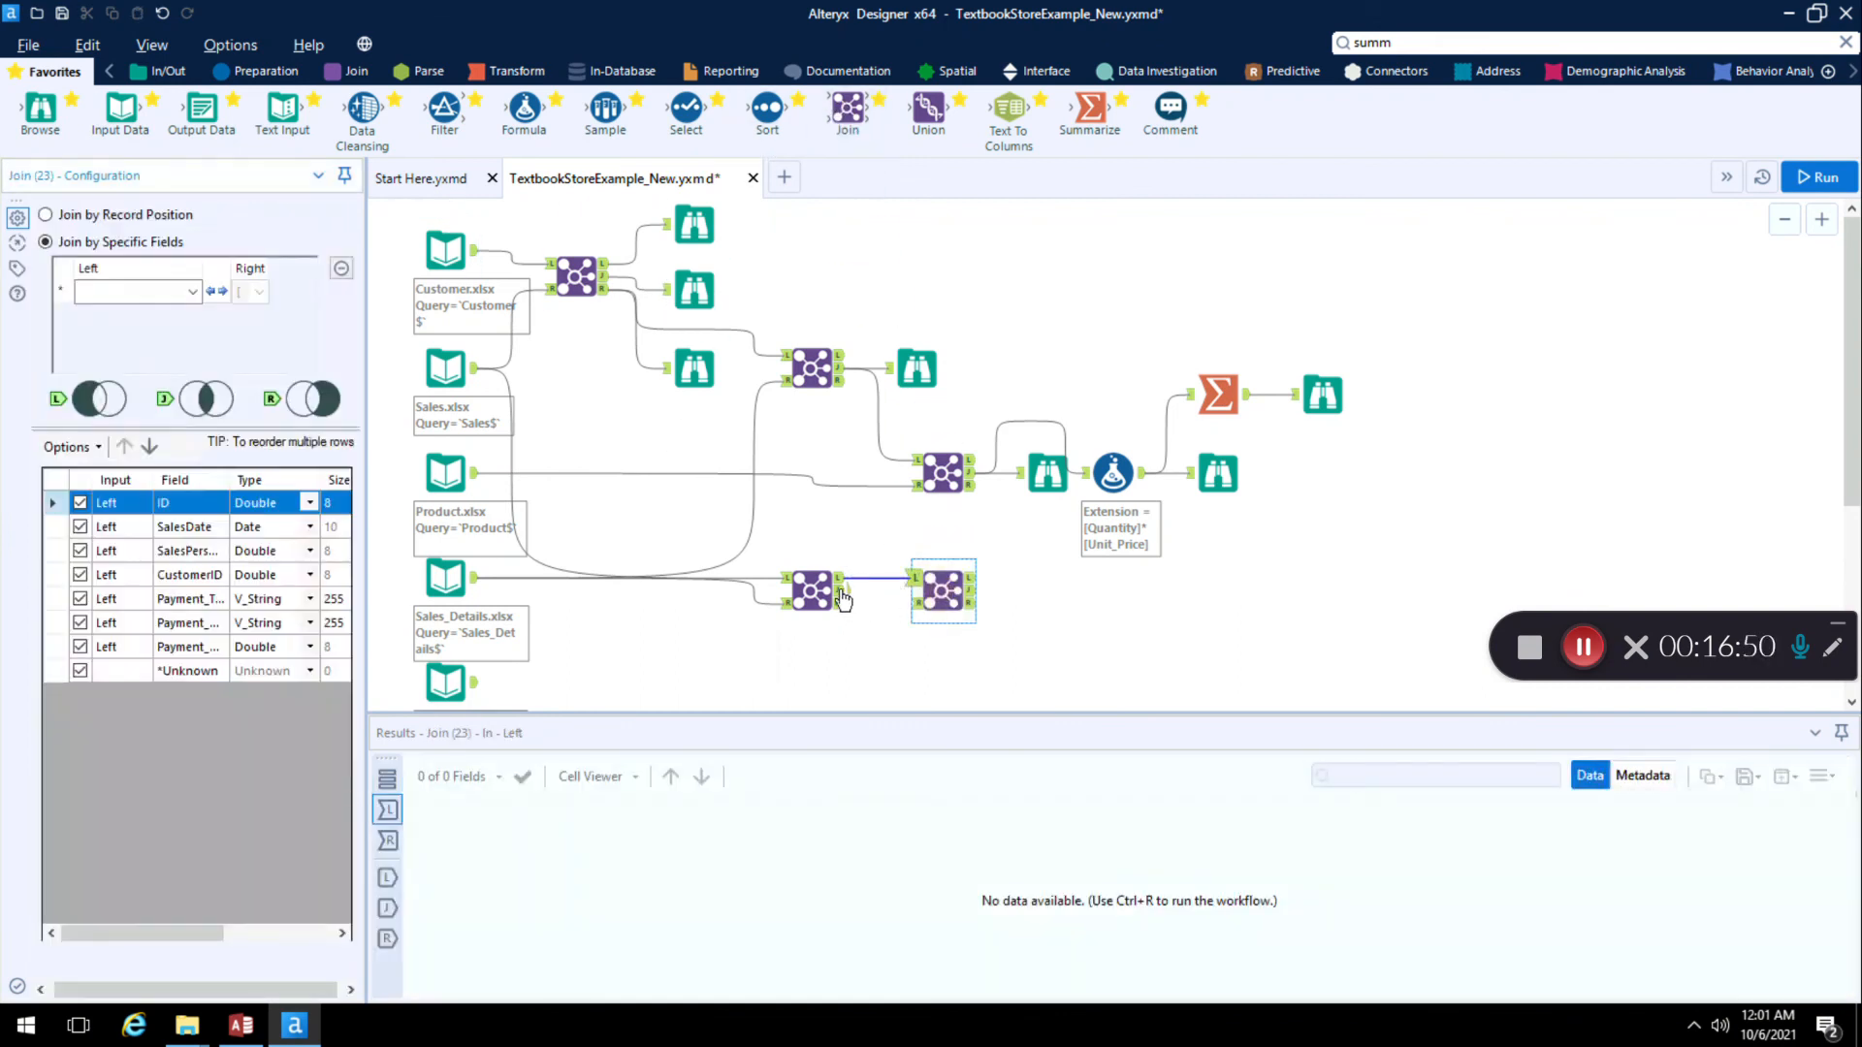
pyautogui.click(866, 580)
pyautogui.rightClick(866, 586)
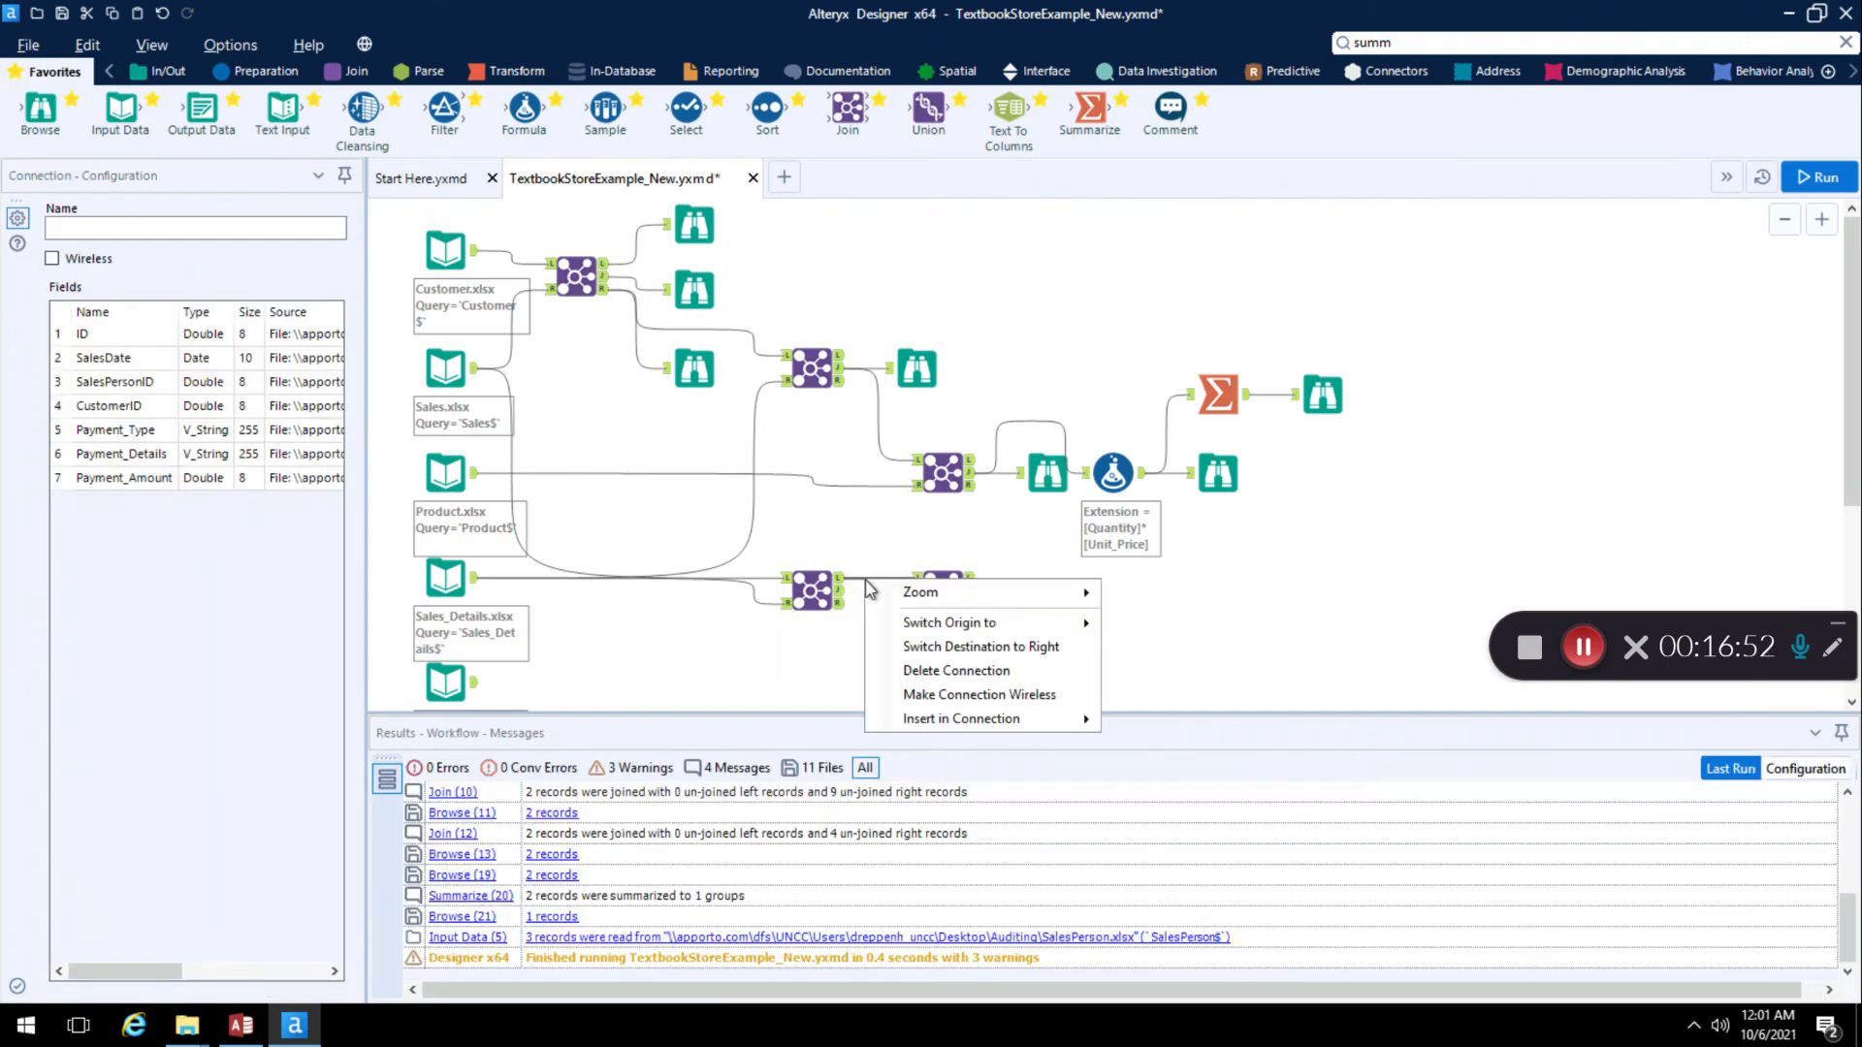
pyautogui.click(977, 672)
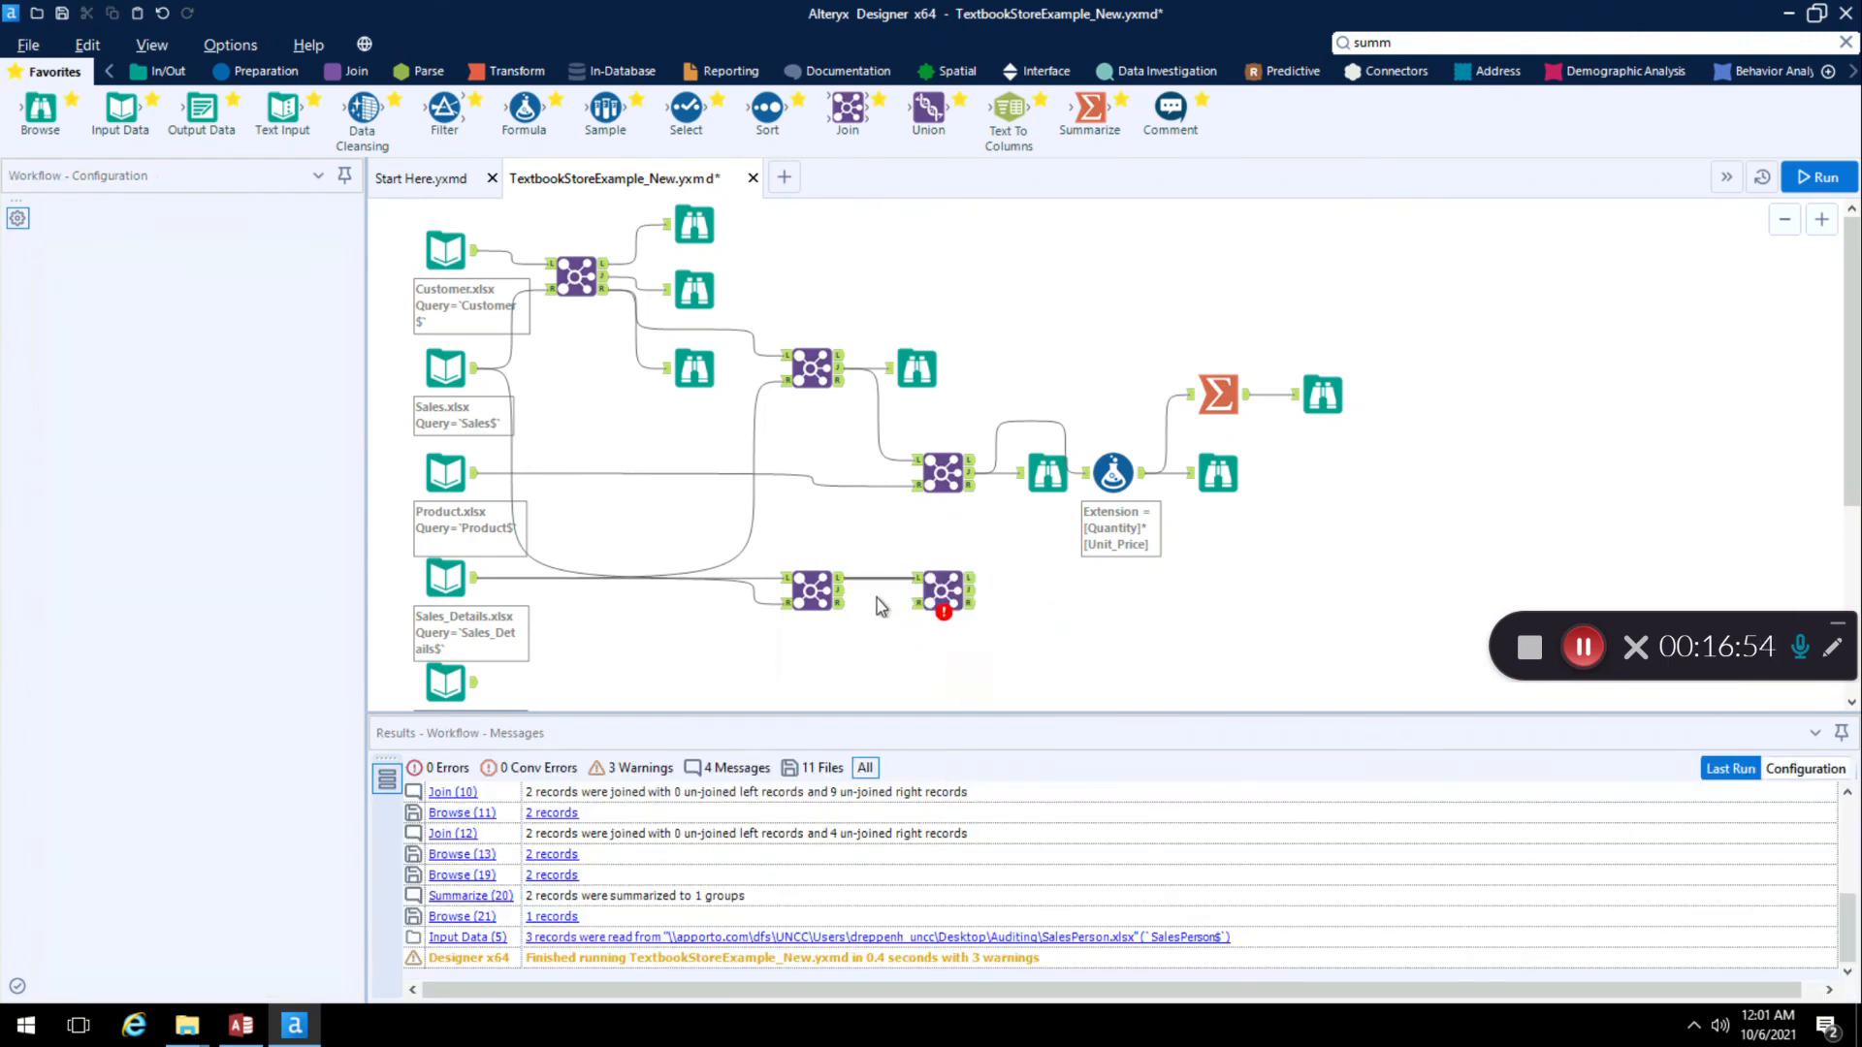
pyautogui.moveTo(842, 593); pyautogui.dragTo(917, 582)
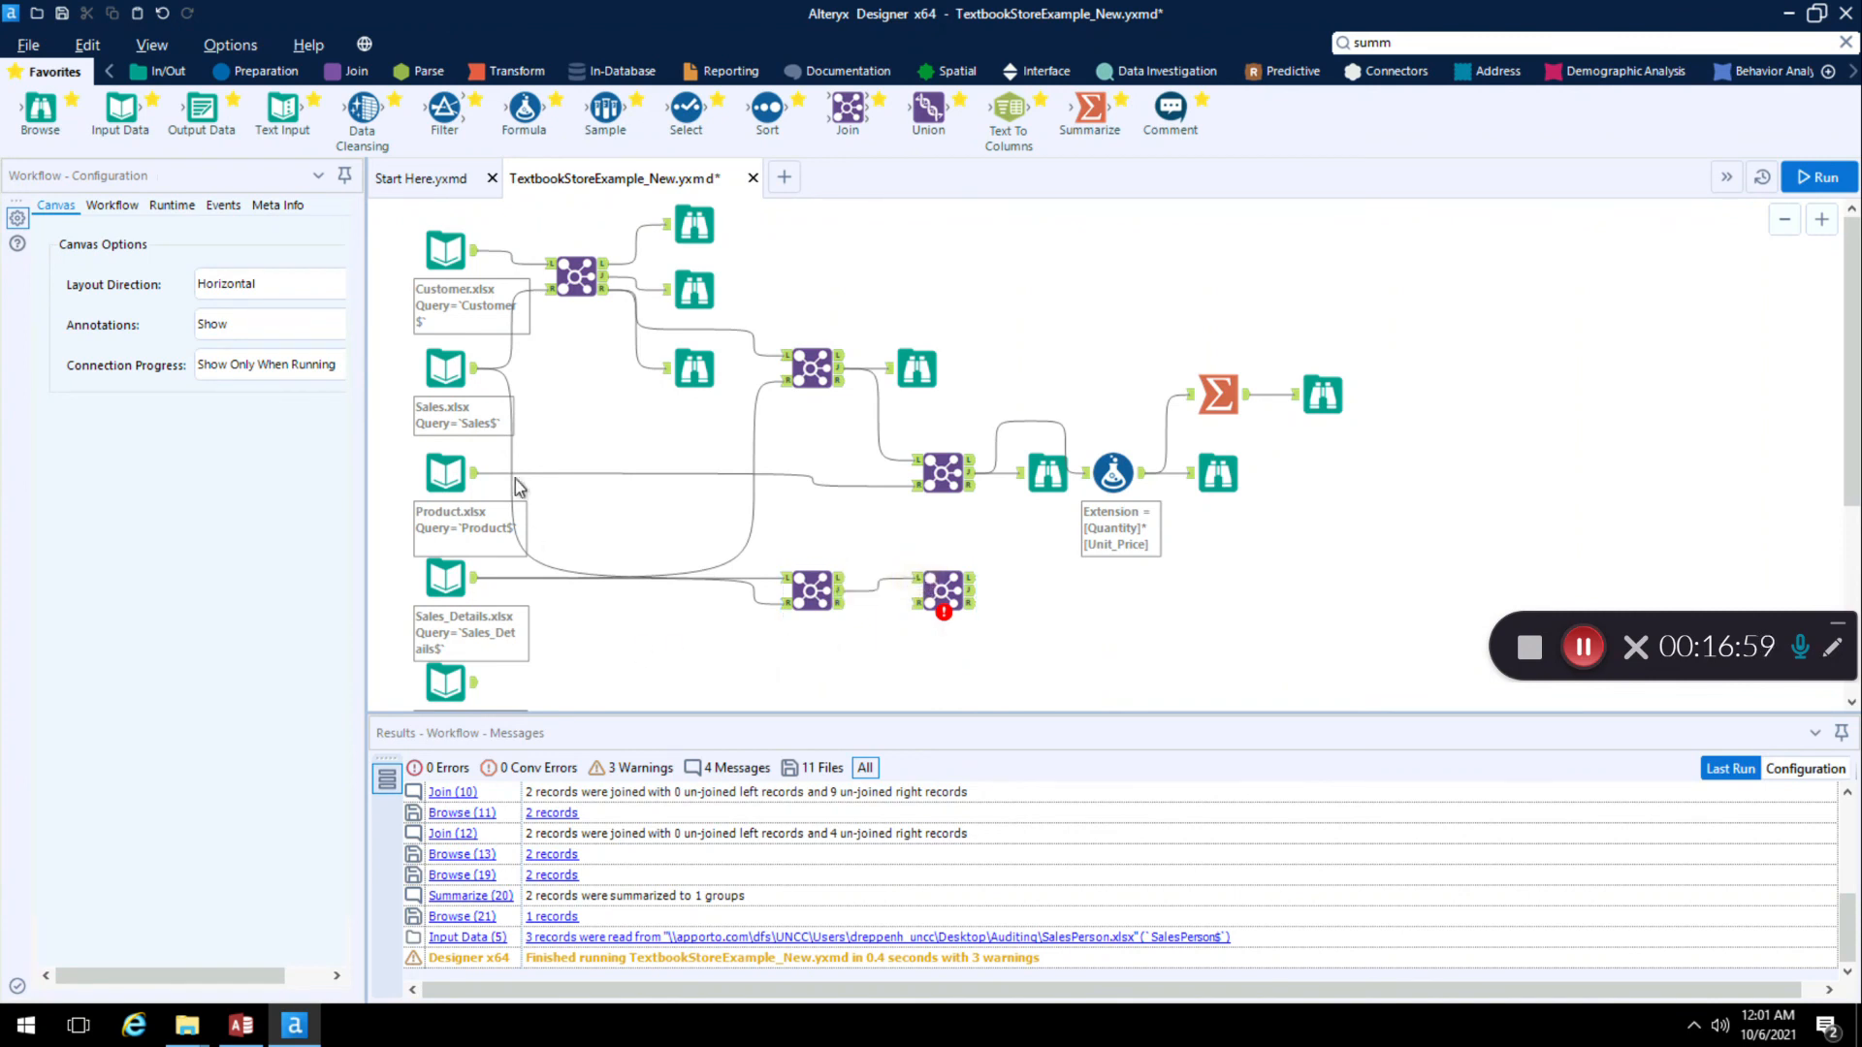
pyautogui.moveTo(474, 475); pyautogui.dragTo(919, 604)
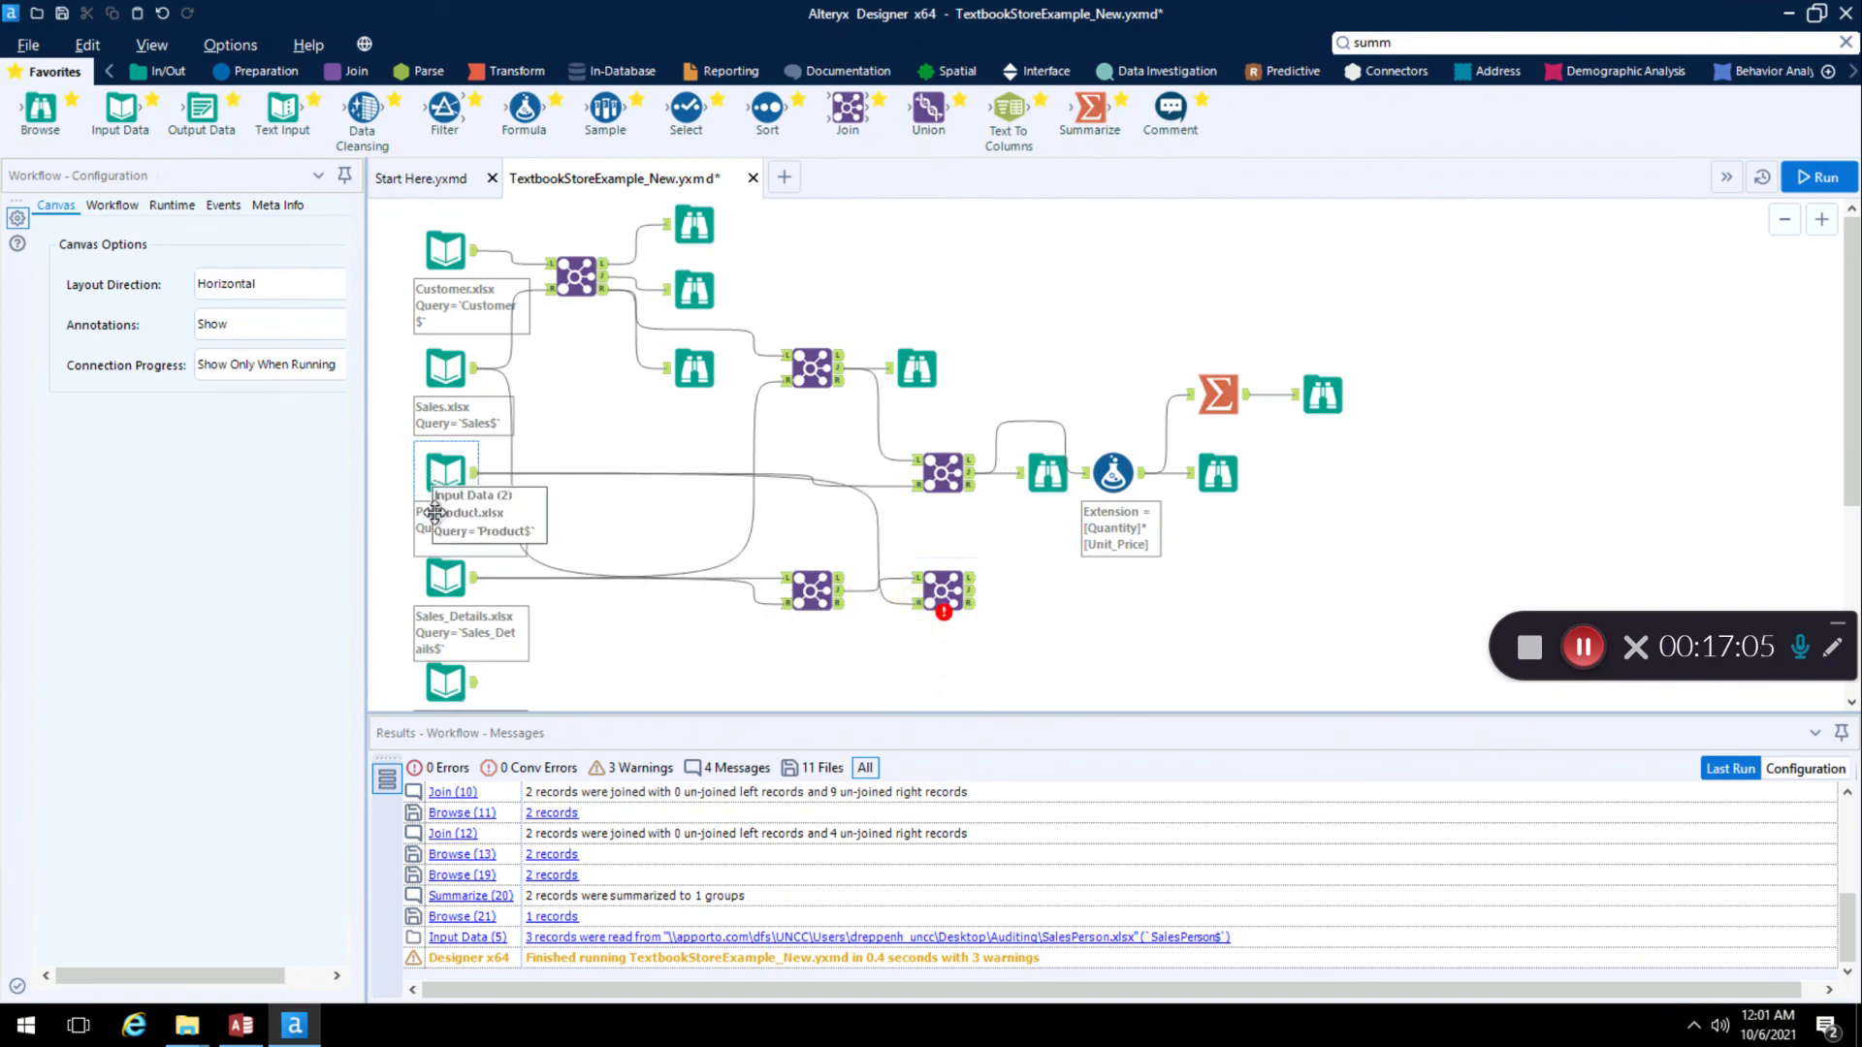
# Step: Tidy the canvas by moving Product.xlsx close to the product joins and shifting the Sales and Sales_Details join slightly lower
pyautogui.moveTo(448, 470); pyautogui.dragTo(801, 481)
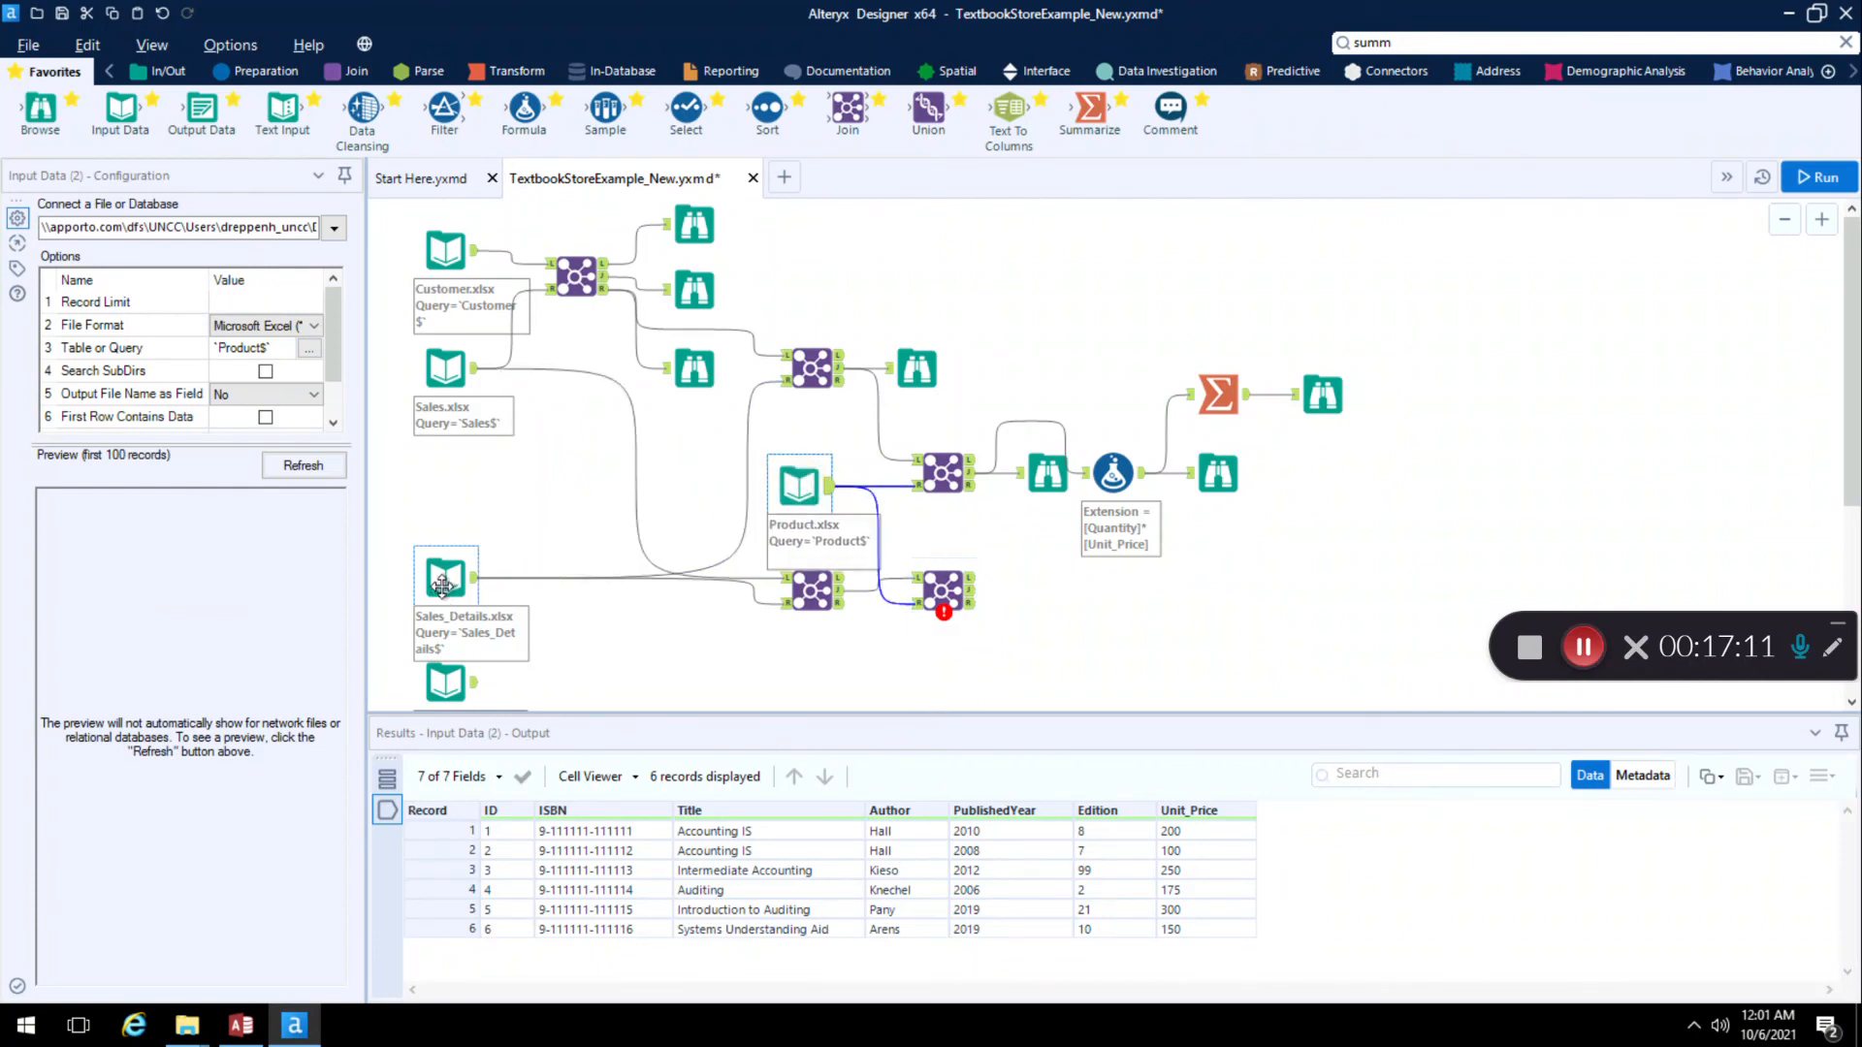
pyautogui.click(1055, 656)
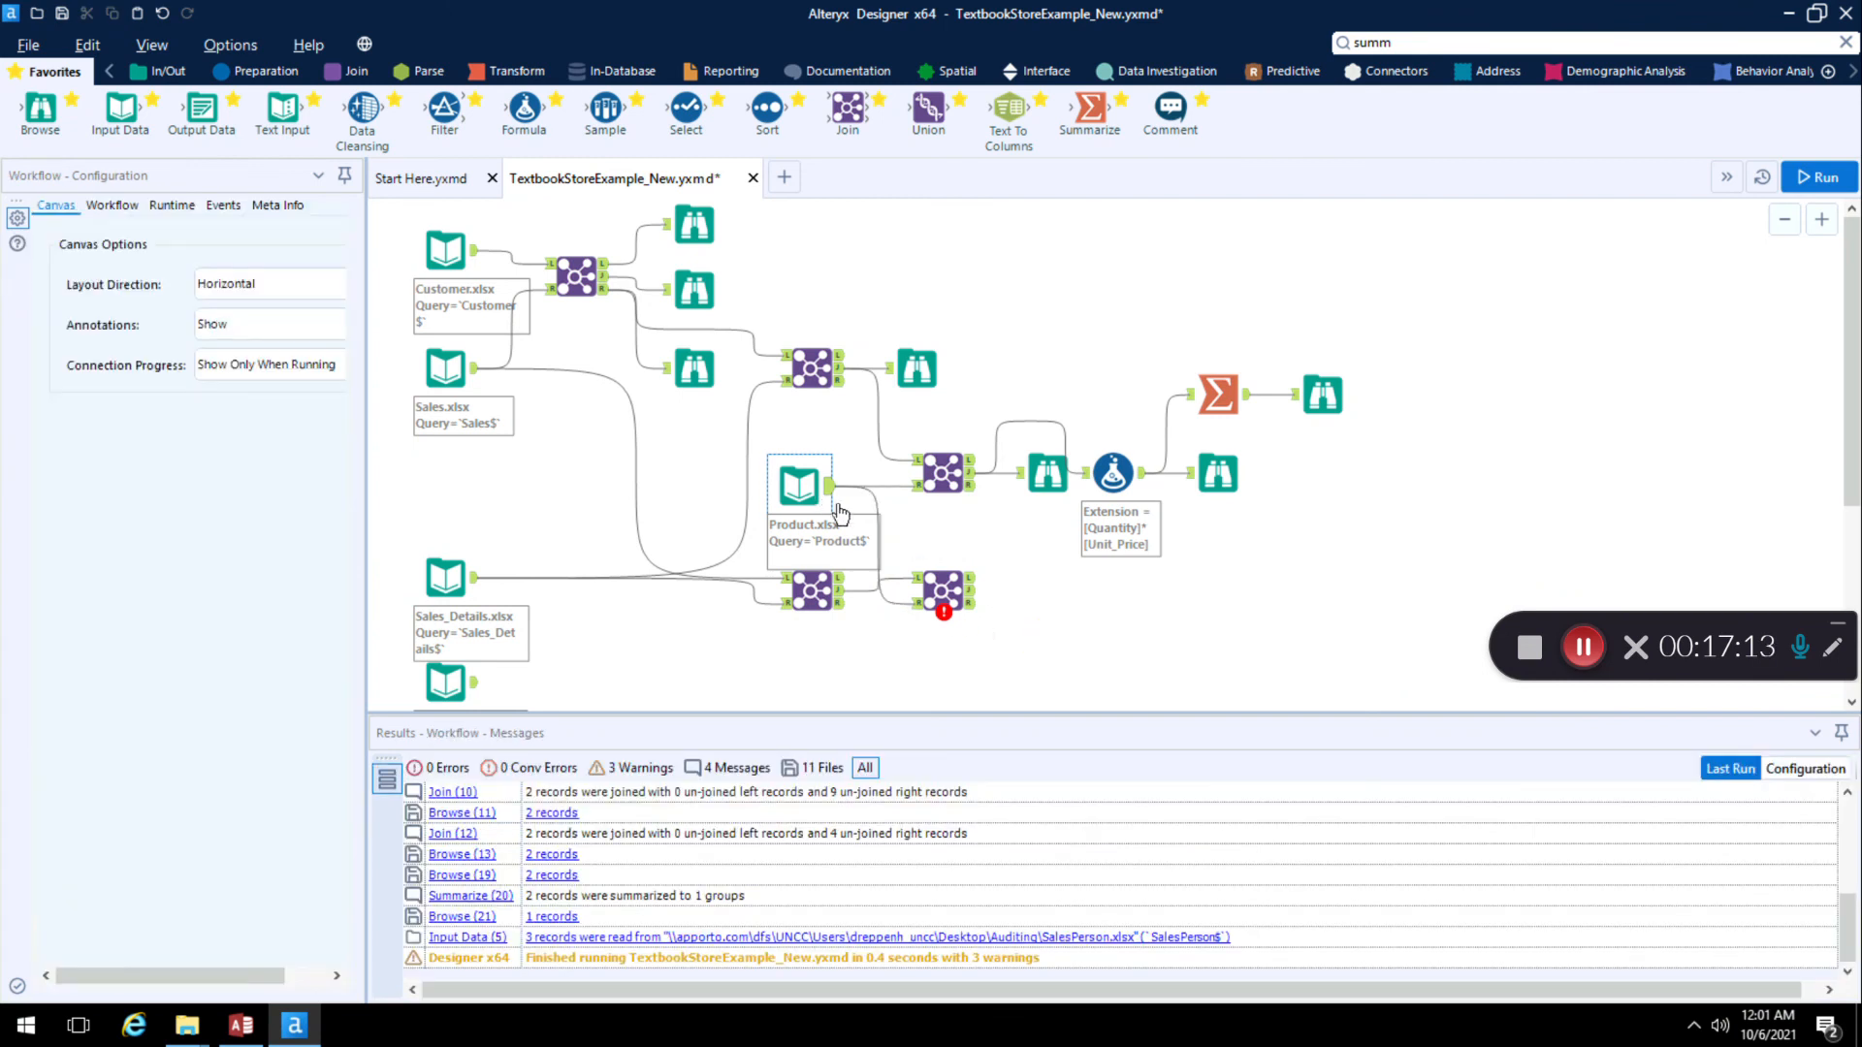
pyautogui.click(942, 591)
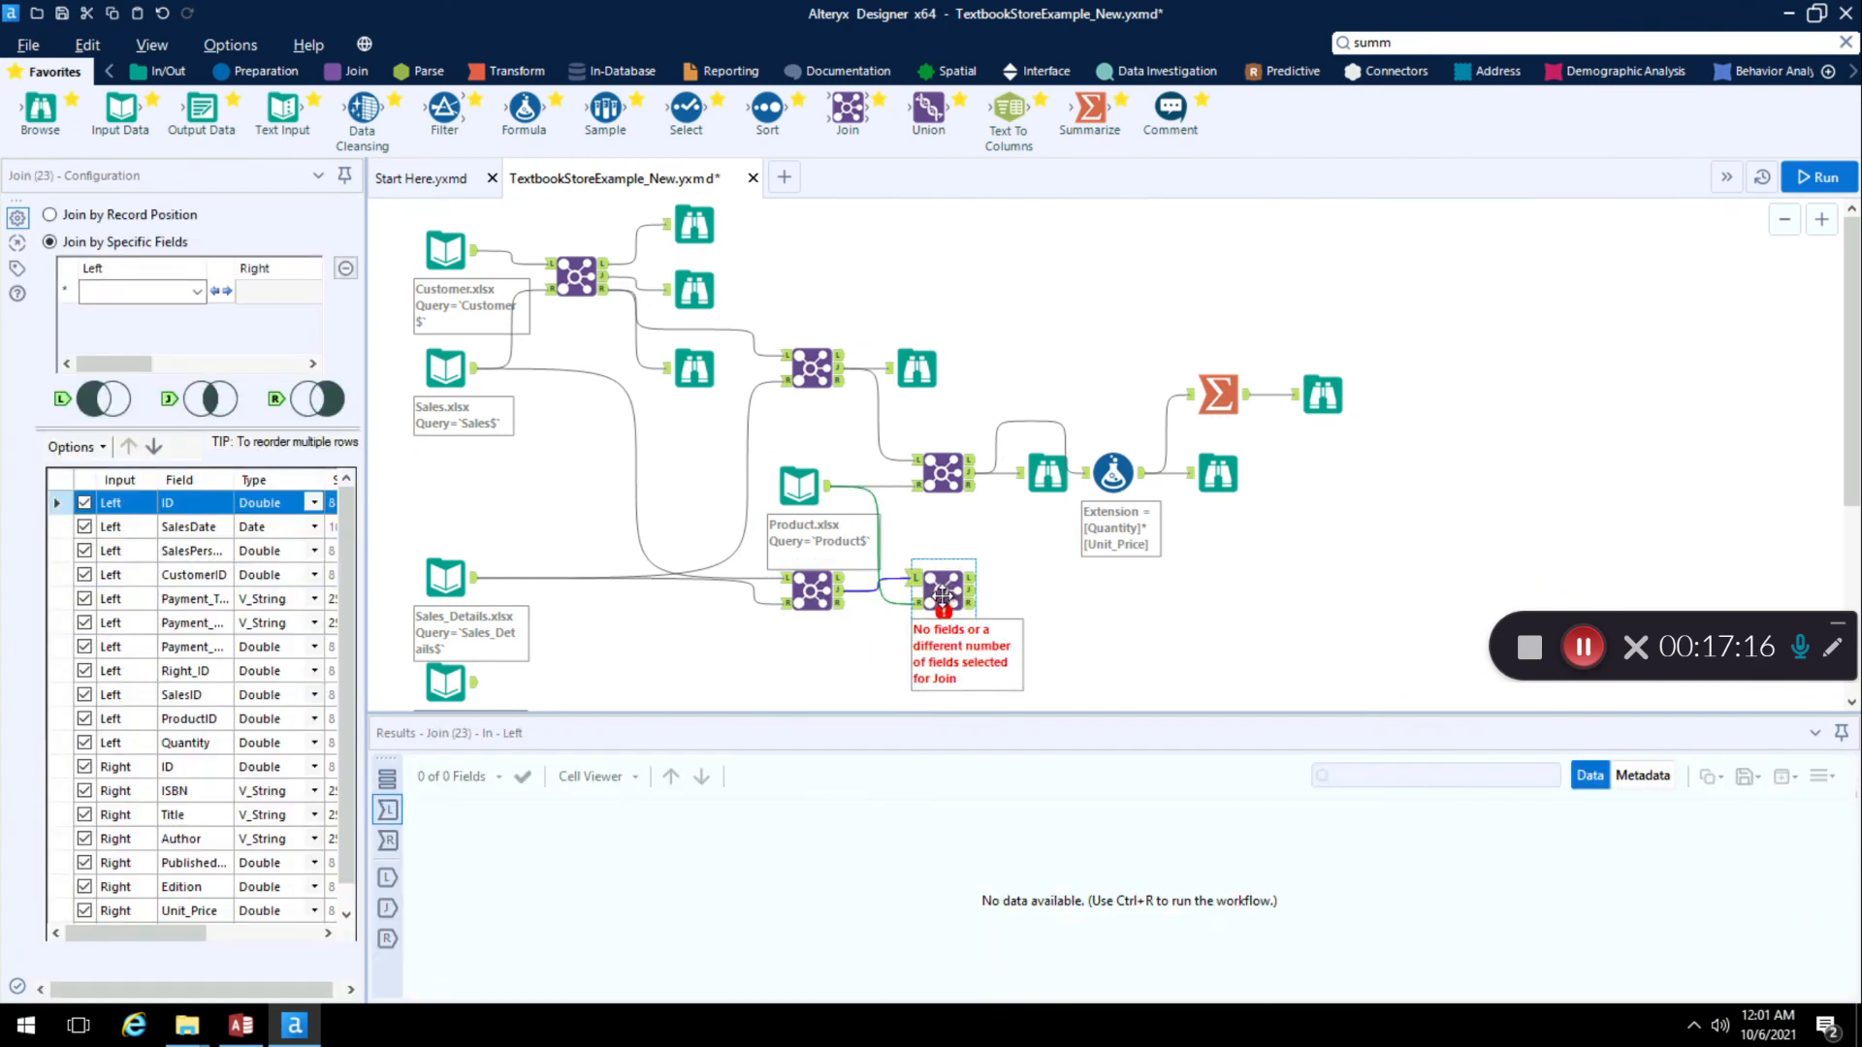
pyautogui.click(836, 632)
pyautogui.moveTo(819, 603); pyautogui.dragTo(799, 614)
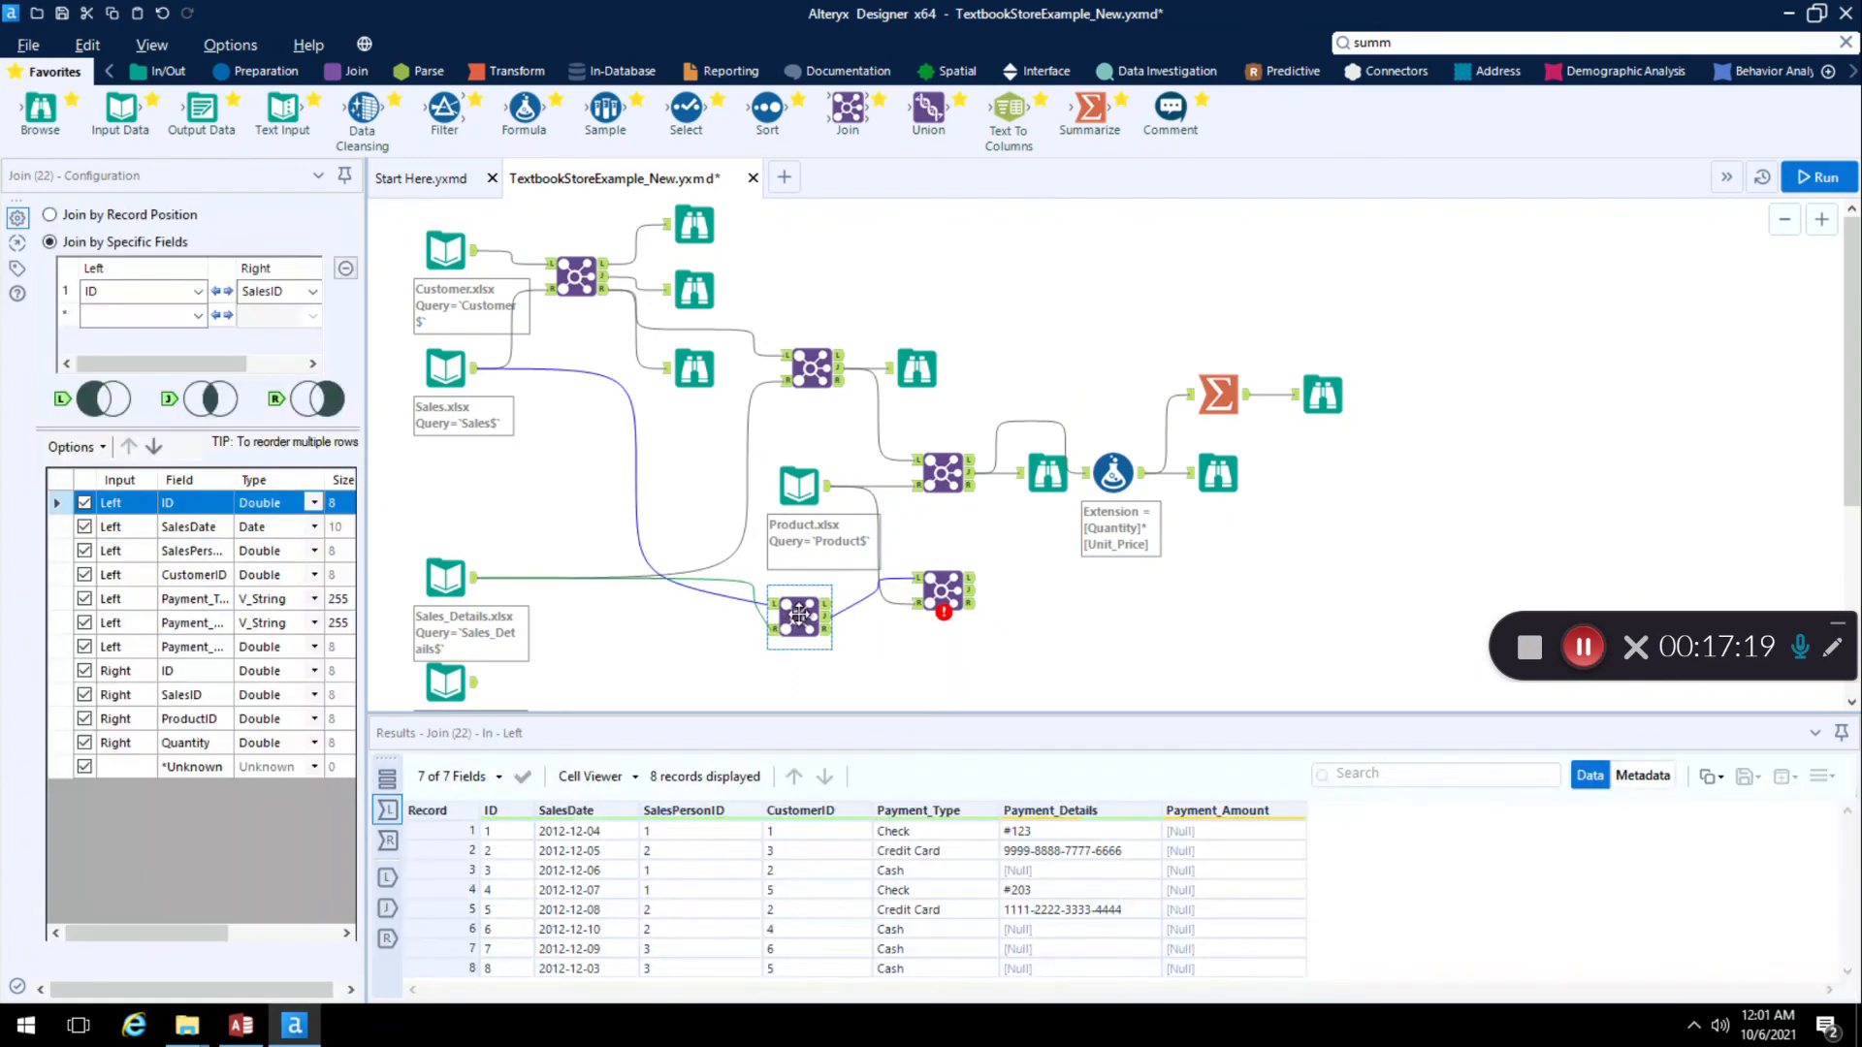
pyautogui.click(898, 663)
# Step: Match the new product join's left ProductID field to its right ID field
pyautogui.click(946, 600)
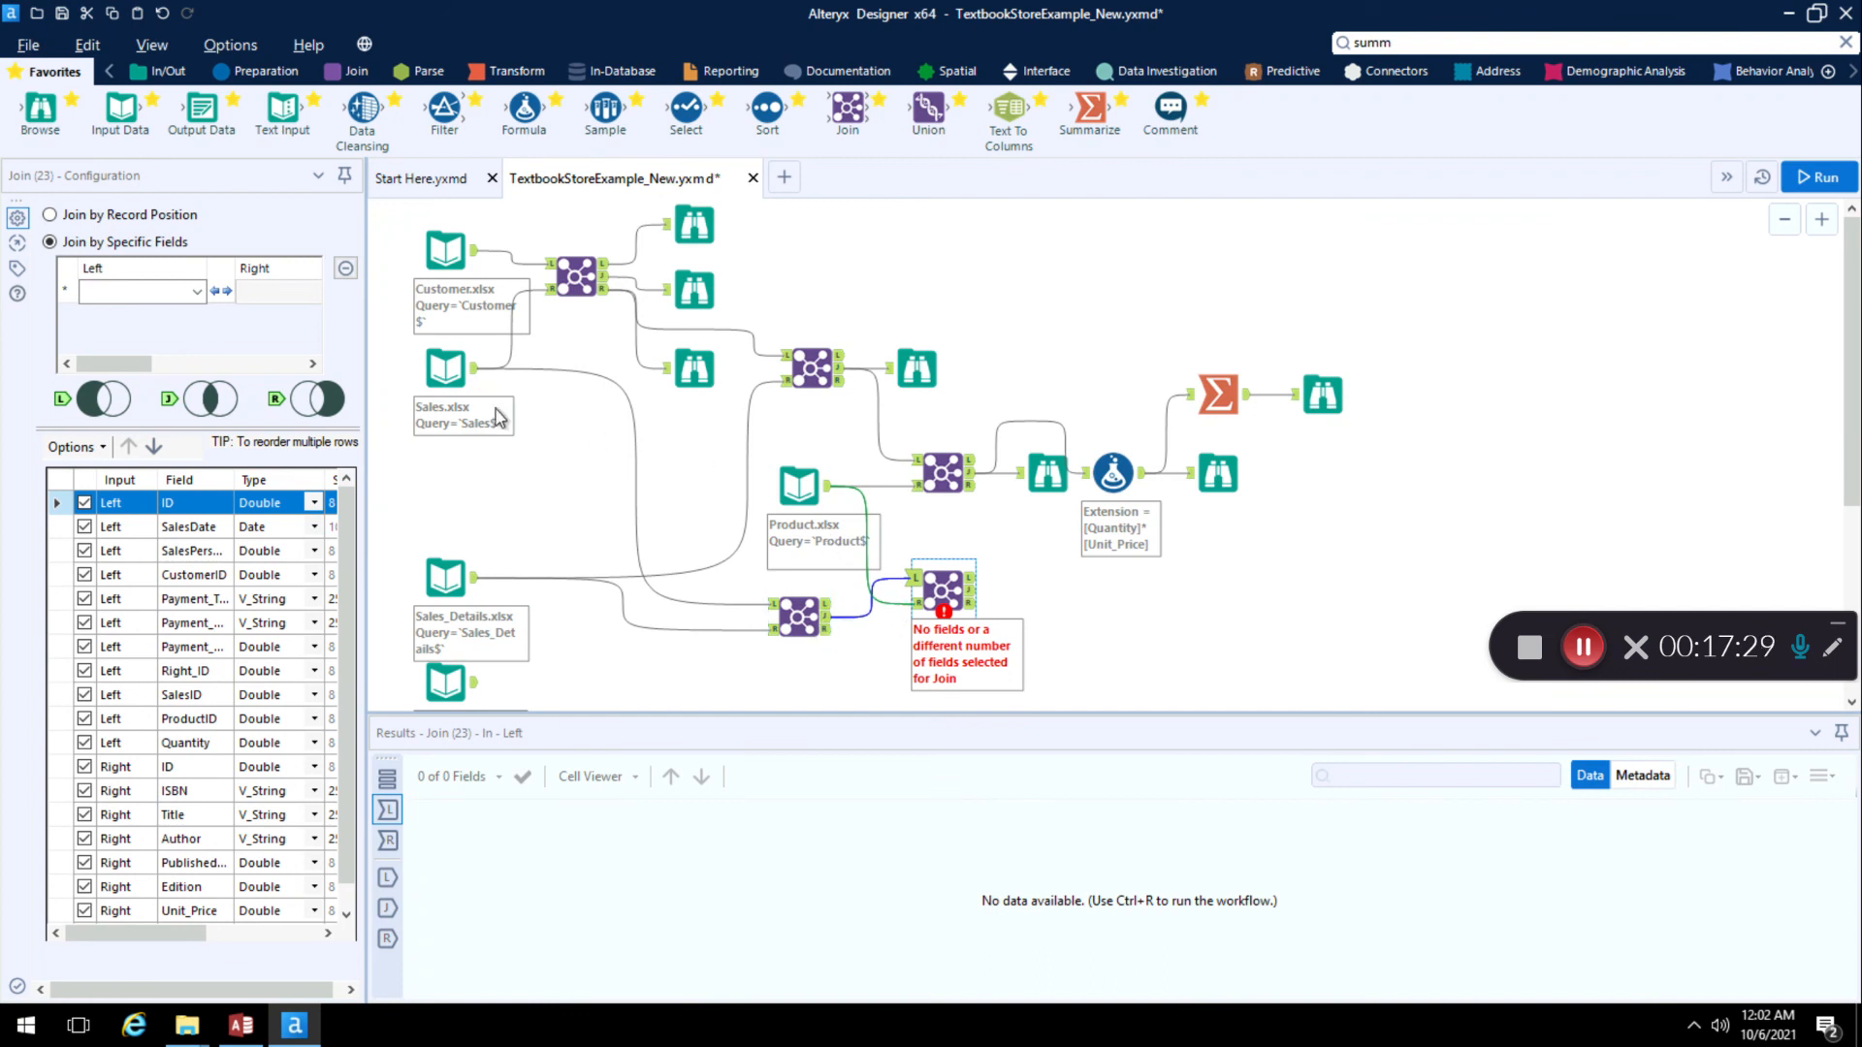
pyautogui.click(197, 291)
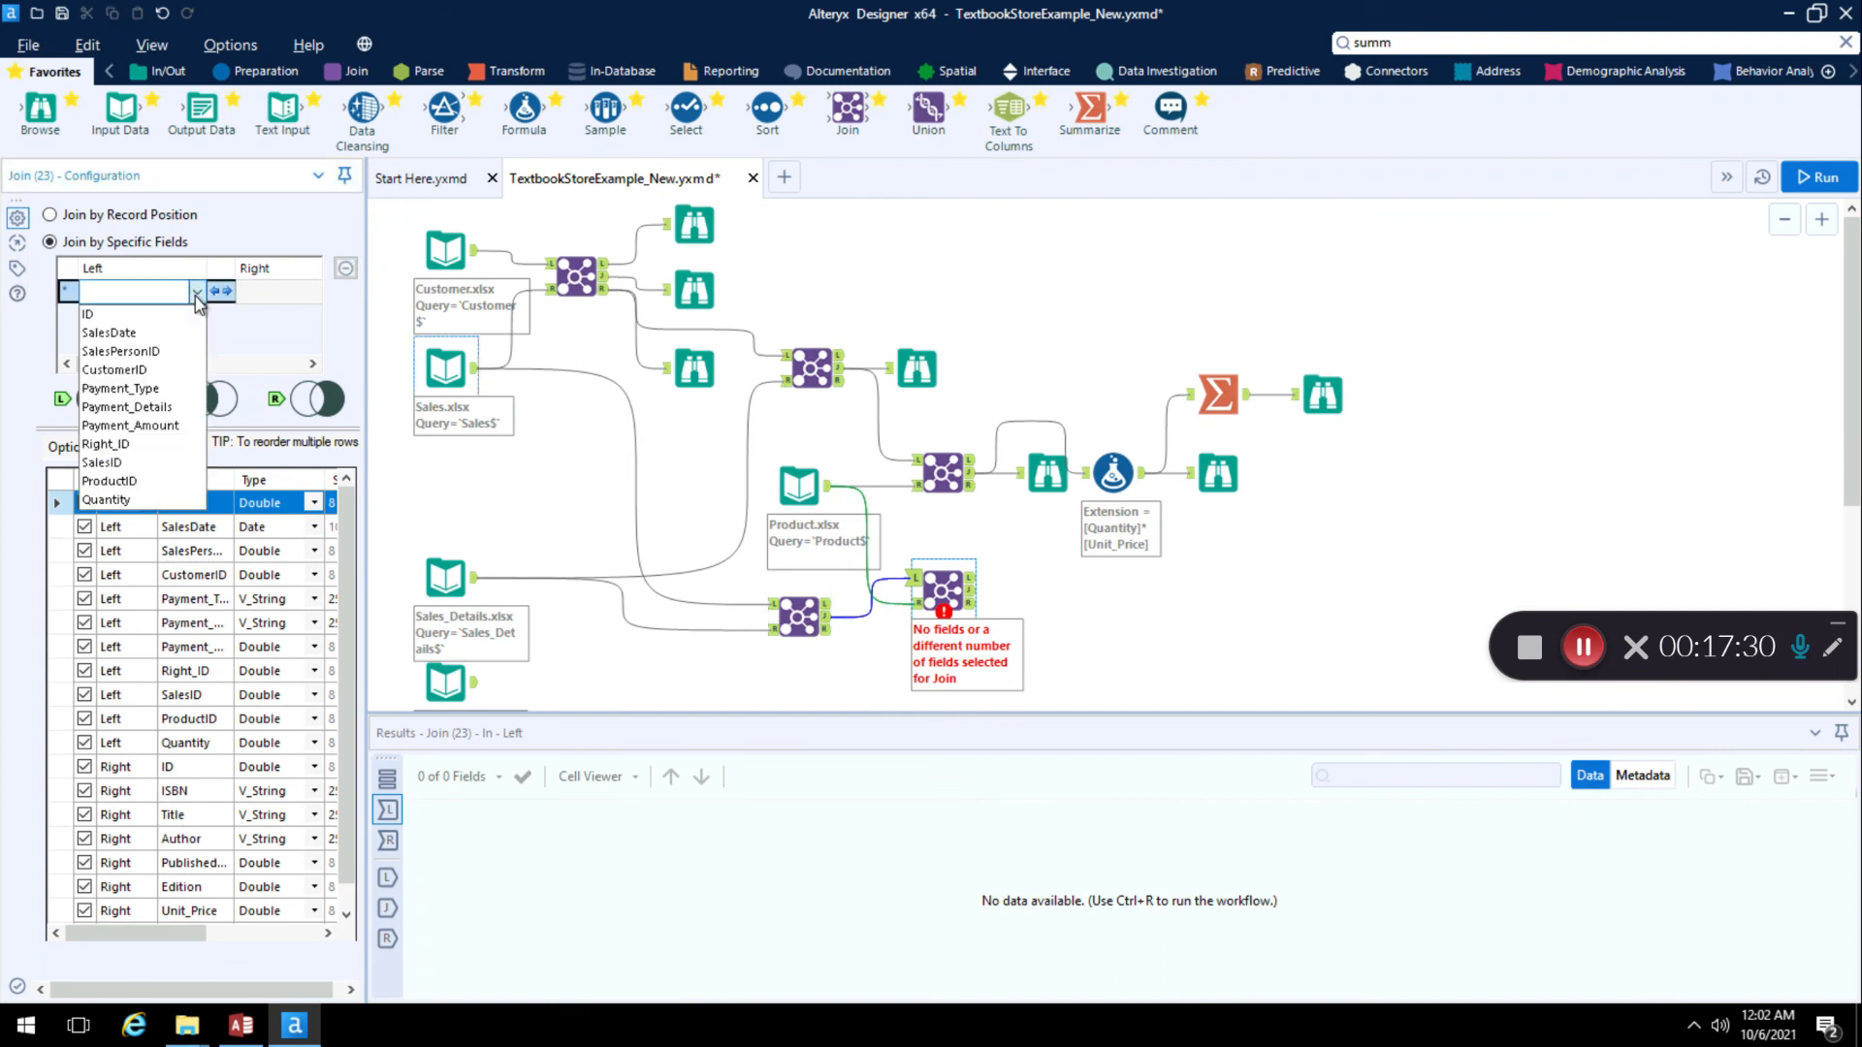
pyautogui.click(155, 481)
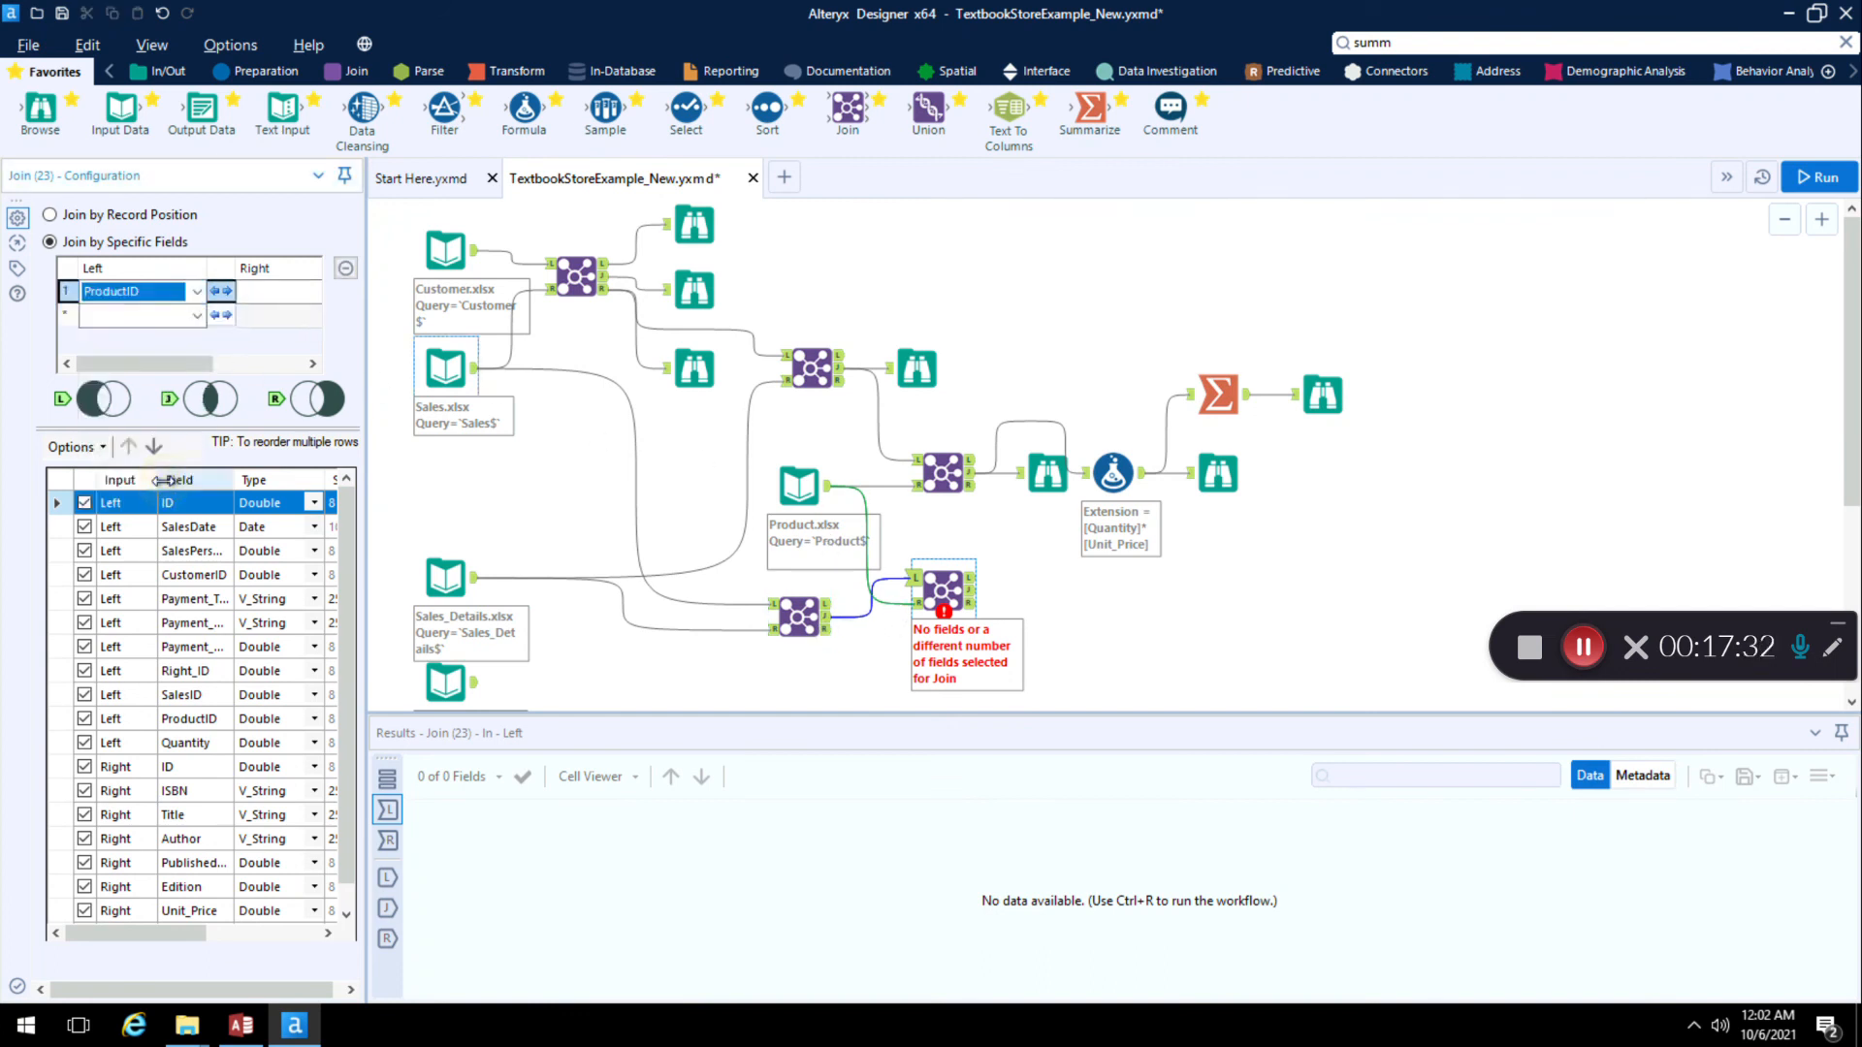
pyautogui.click(282, 293)
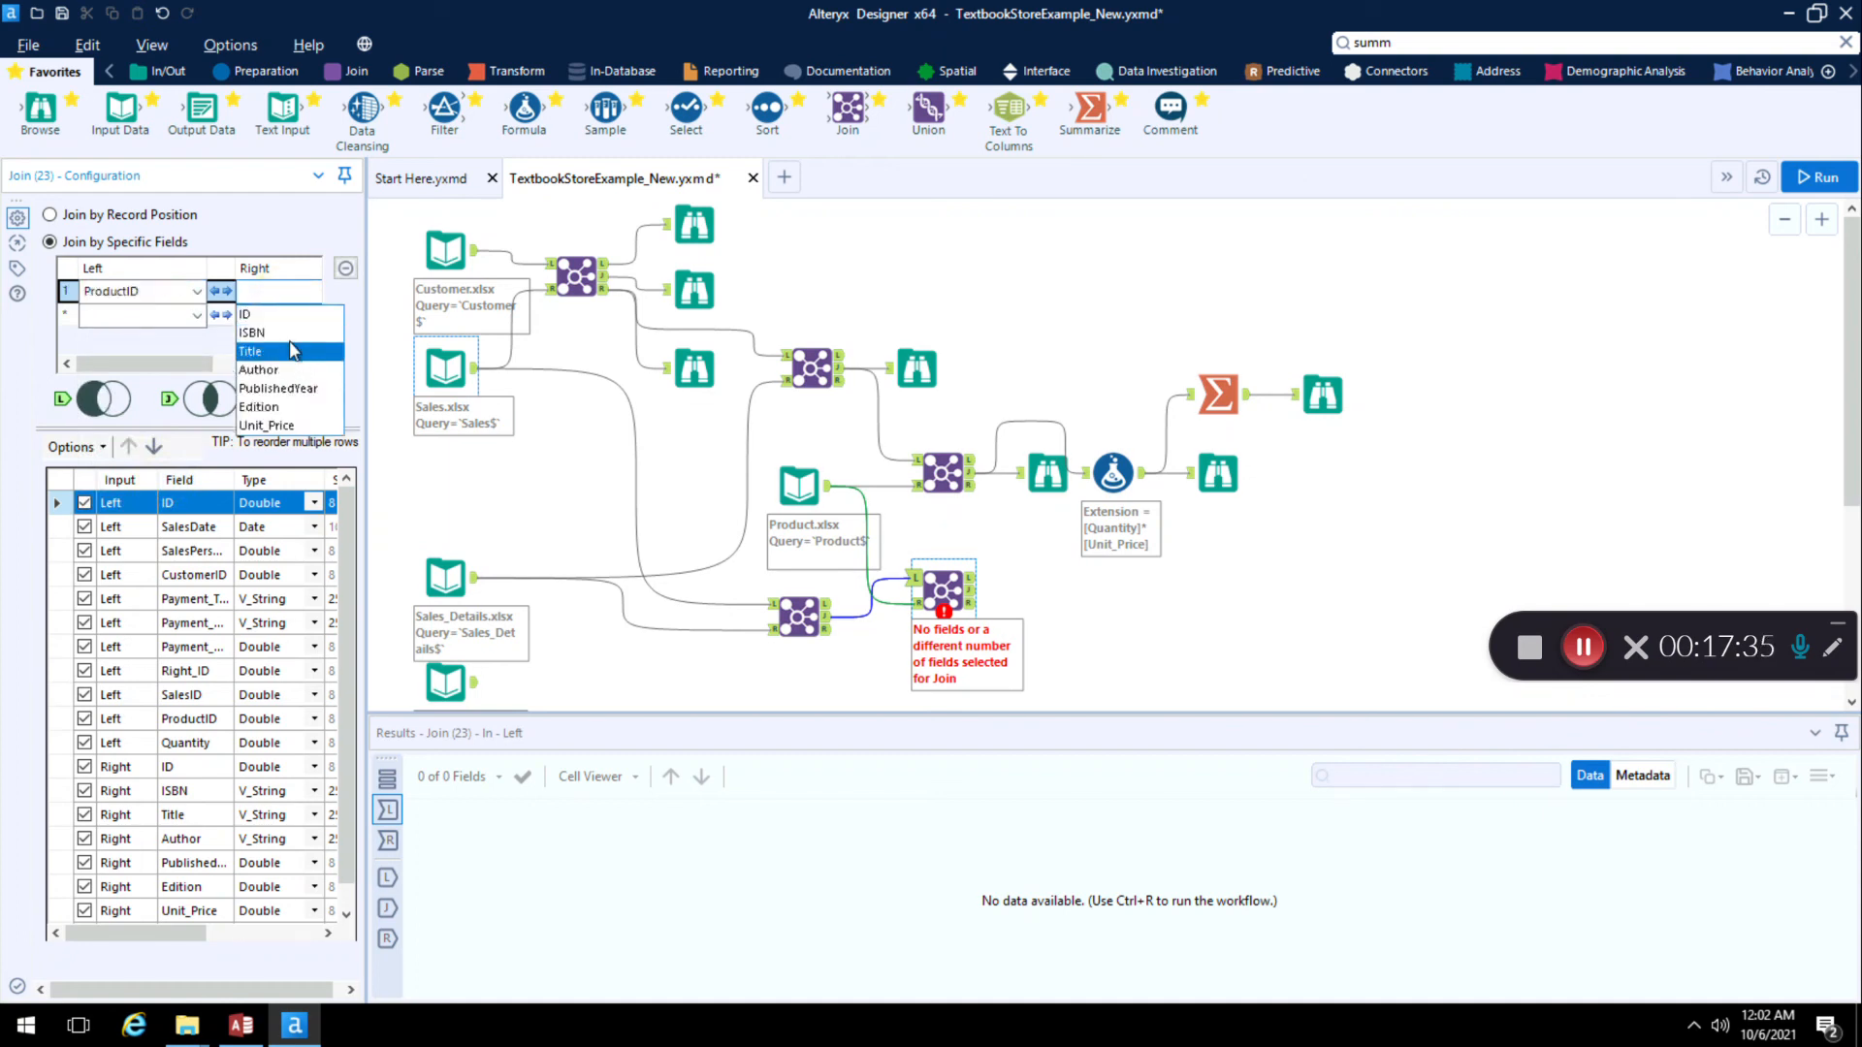
pyautogui.click(282, 316)
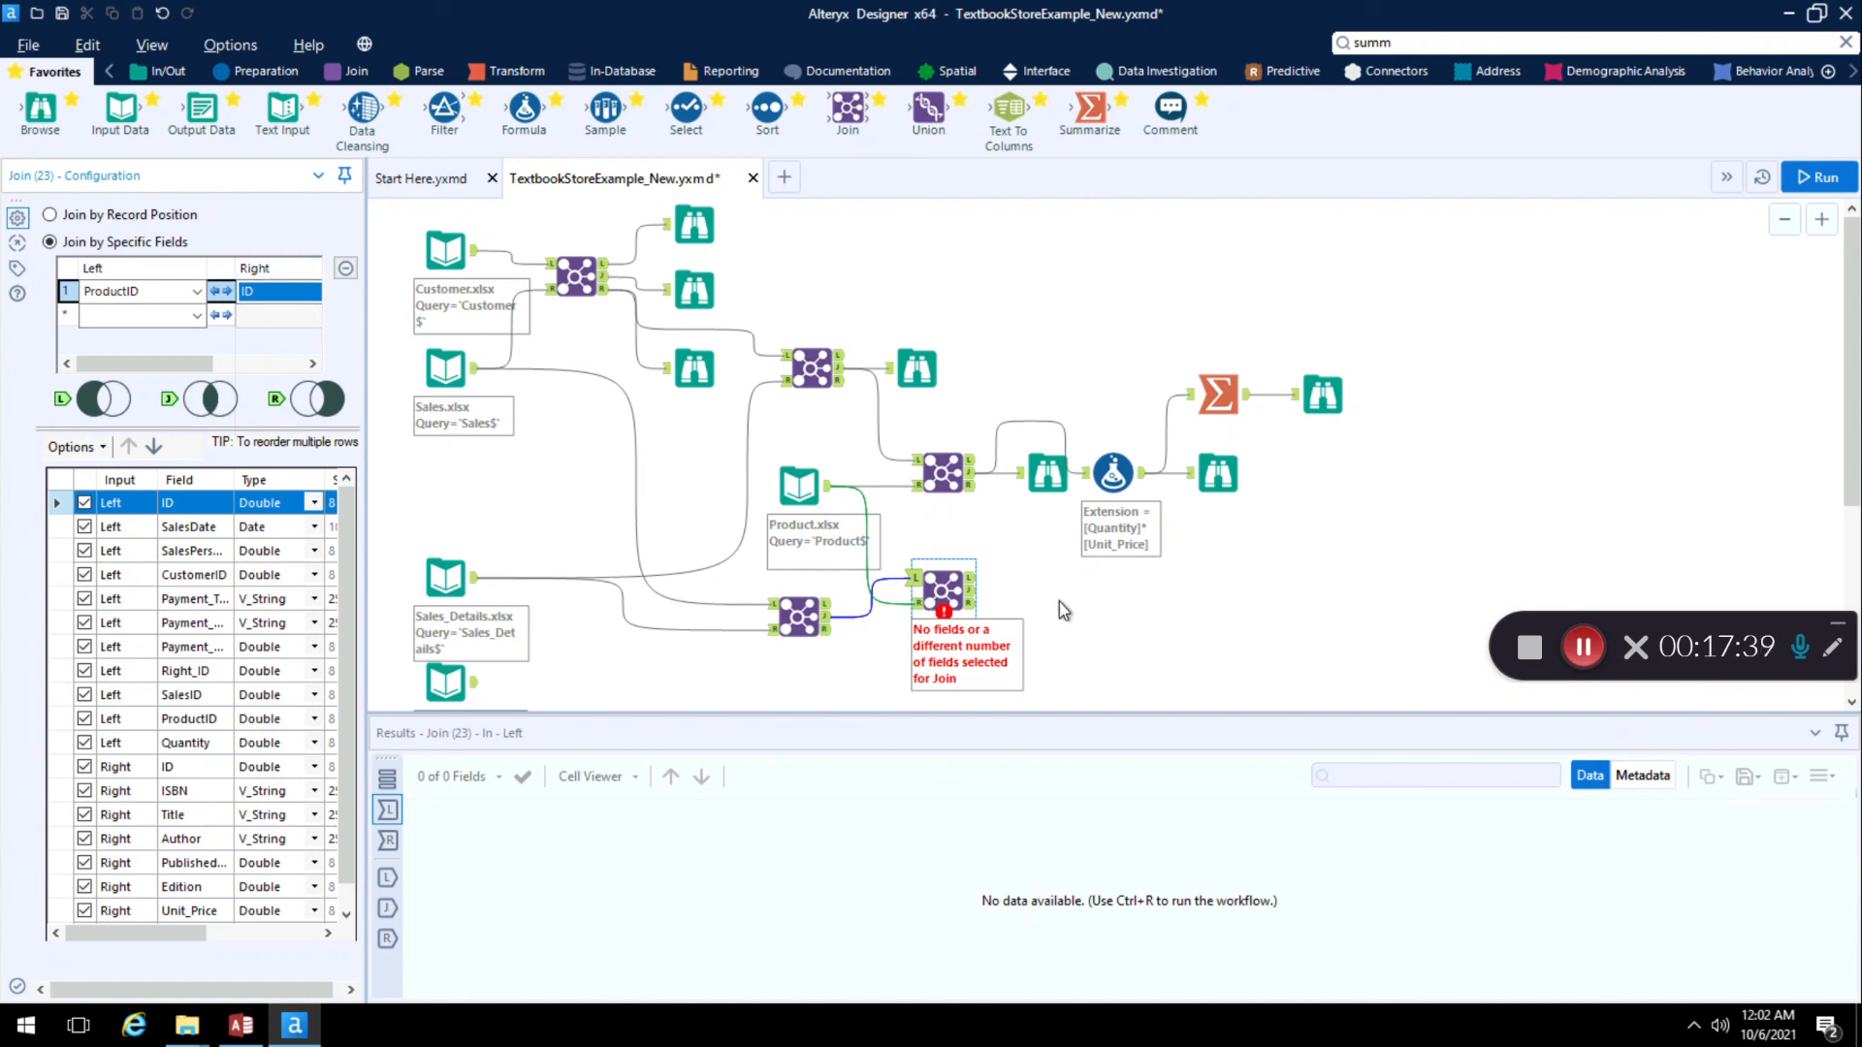
pyautogui.hotkey('ctrl', 'r')
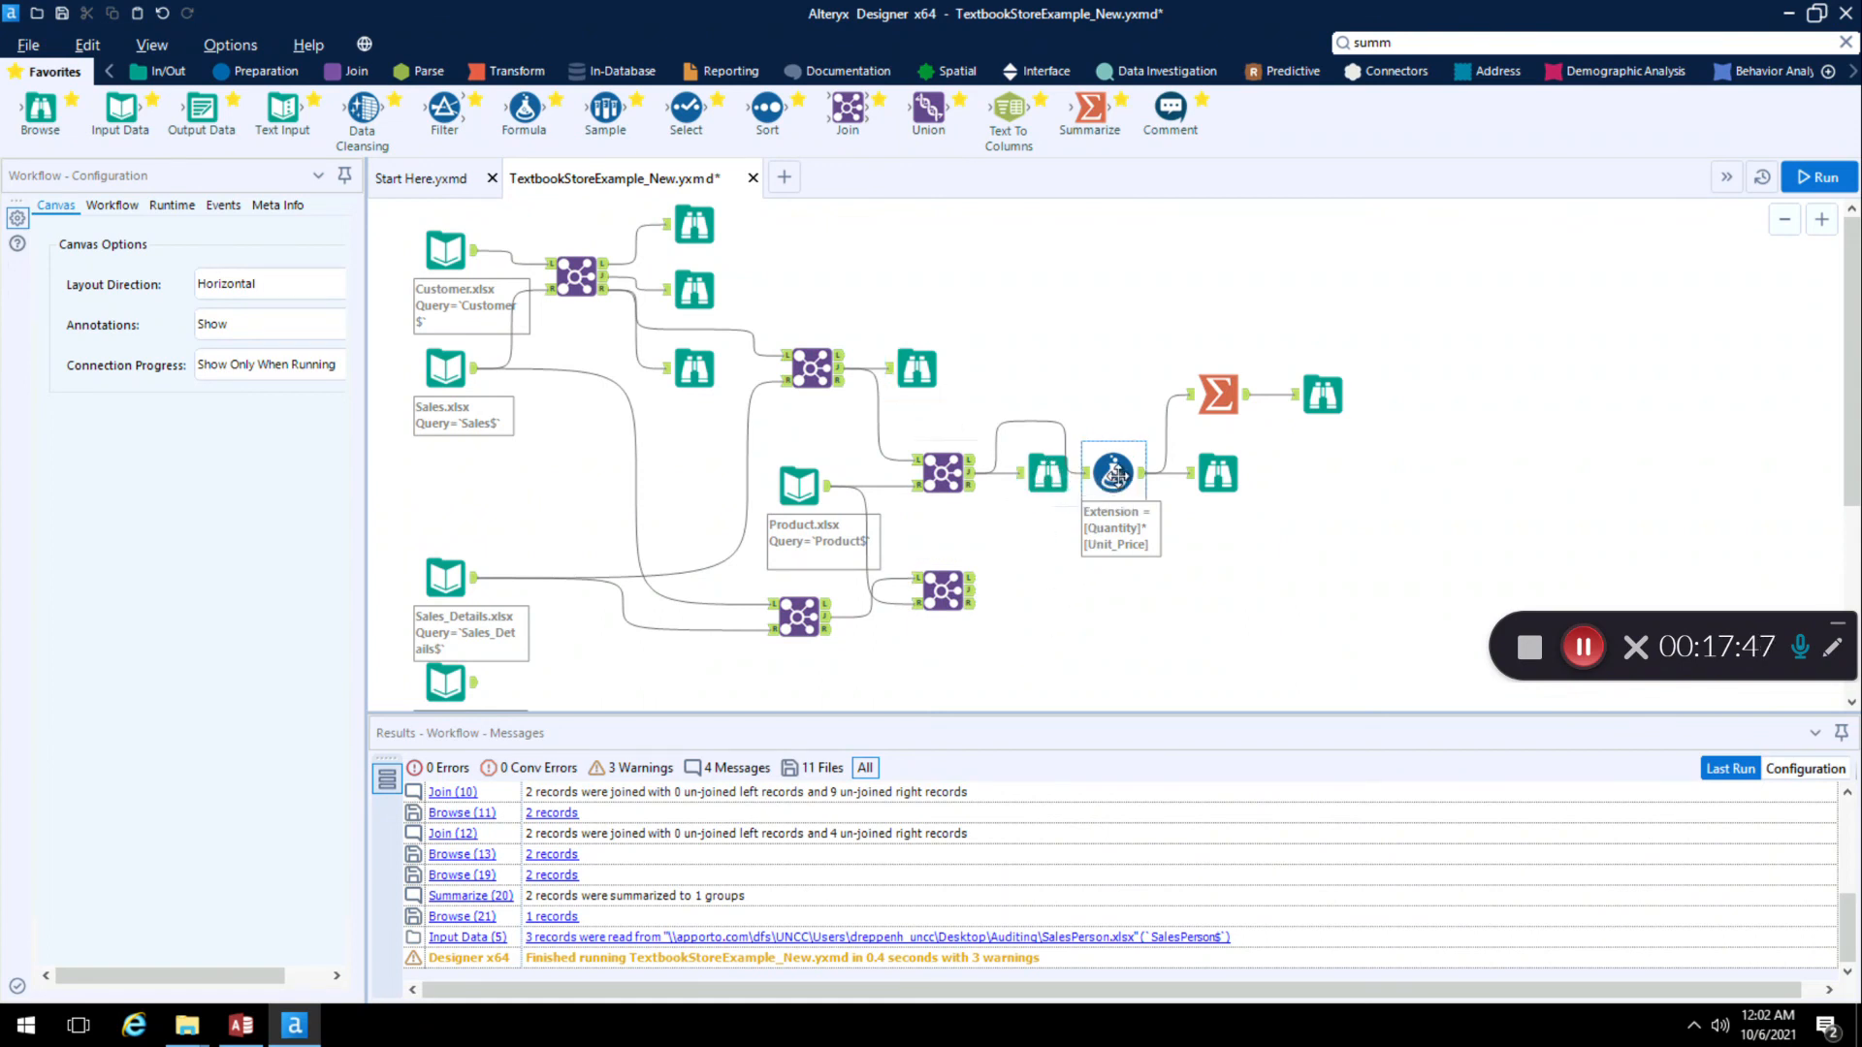
# Step: Attach a Formula tool to the new product join's joined output and add an output column named Extension
pyautogui.moveTo(553, 129); pyautogui.dragTo(1049, 596)
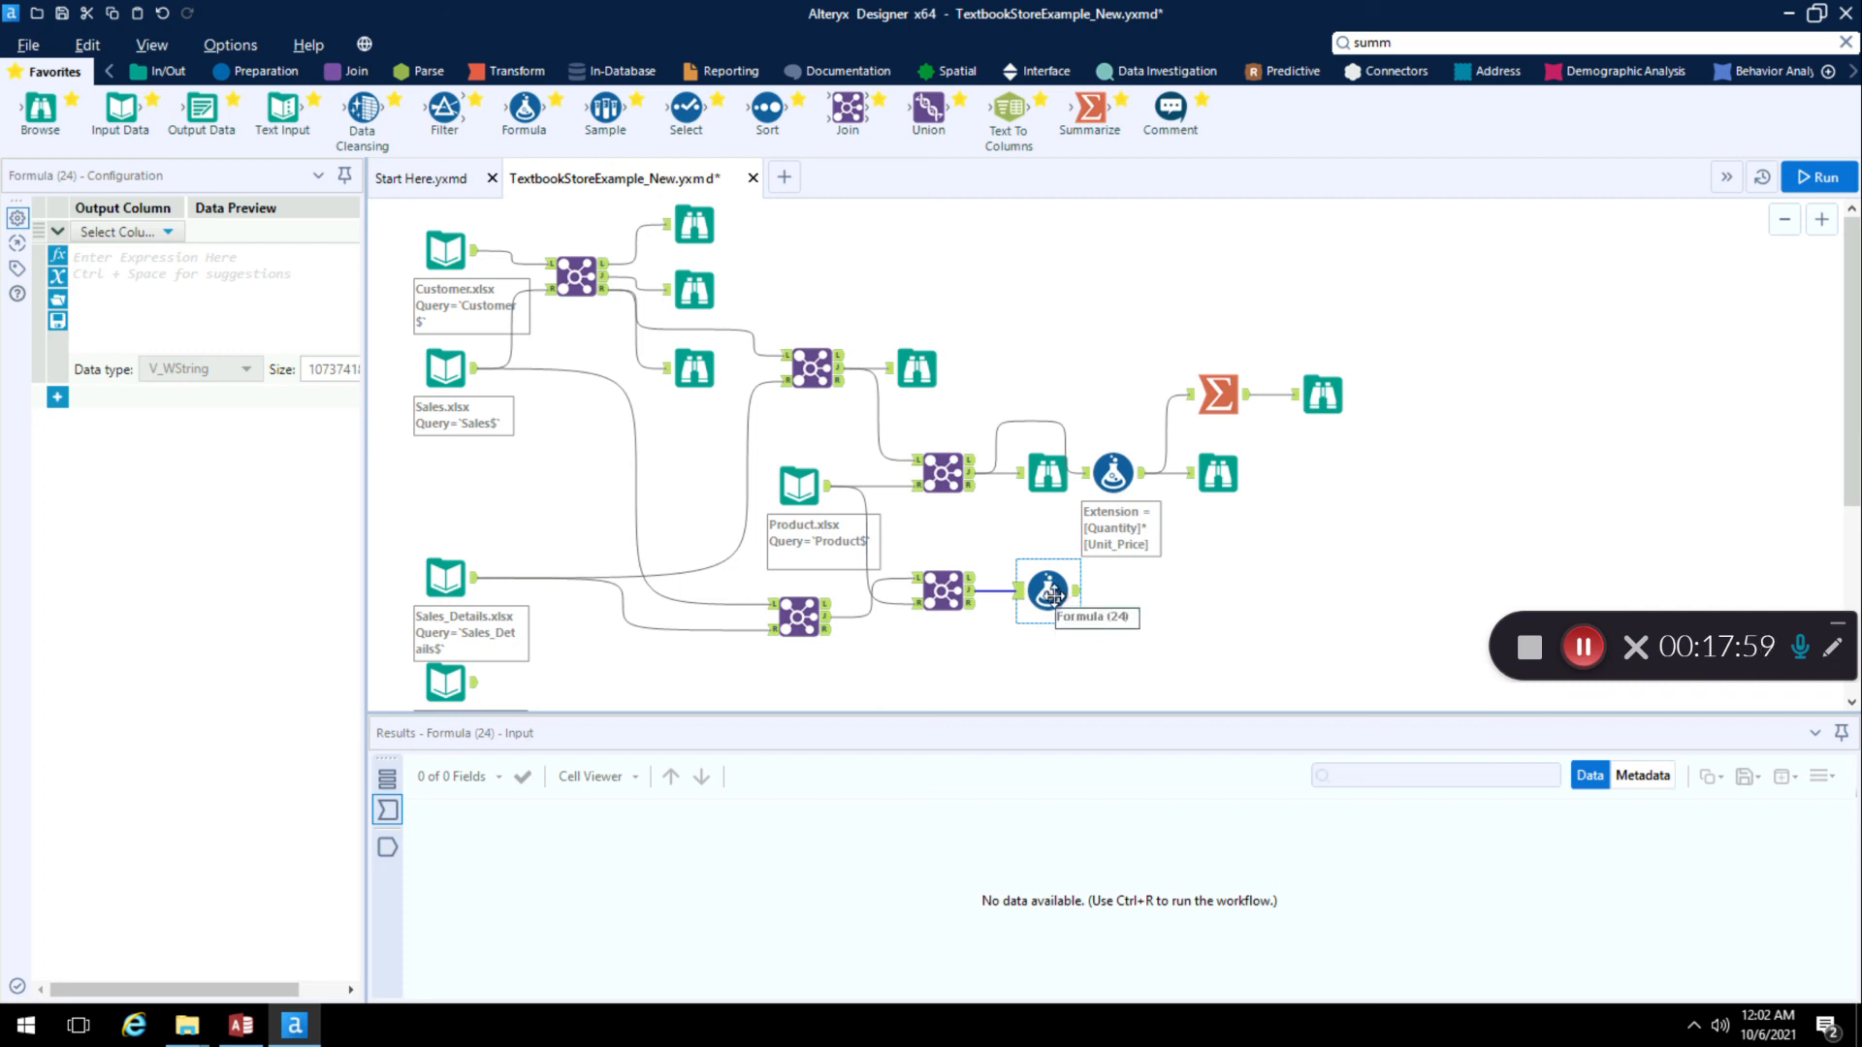
pyautogui.click(215, 291)
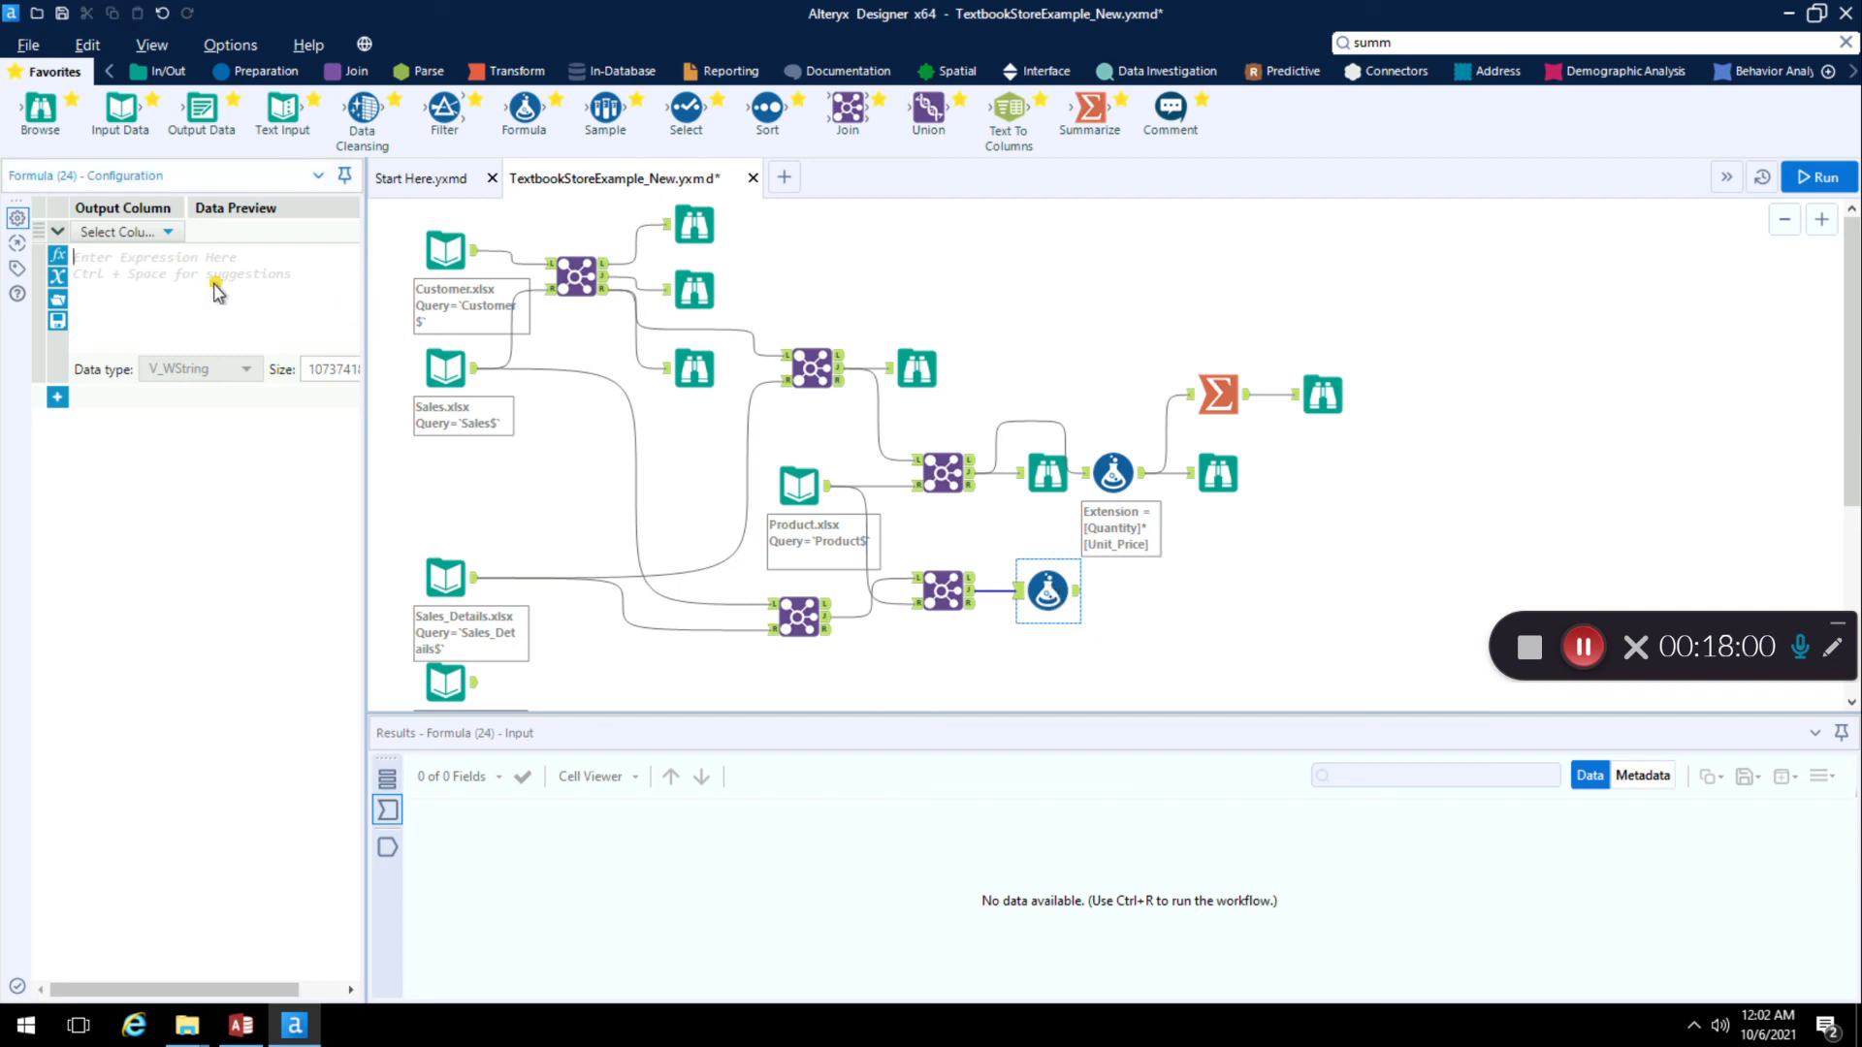
pyautogui.click(152, 236)
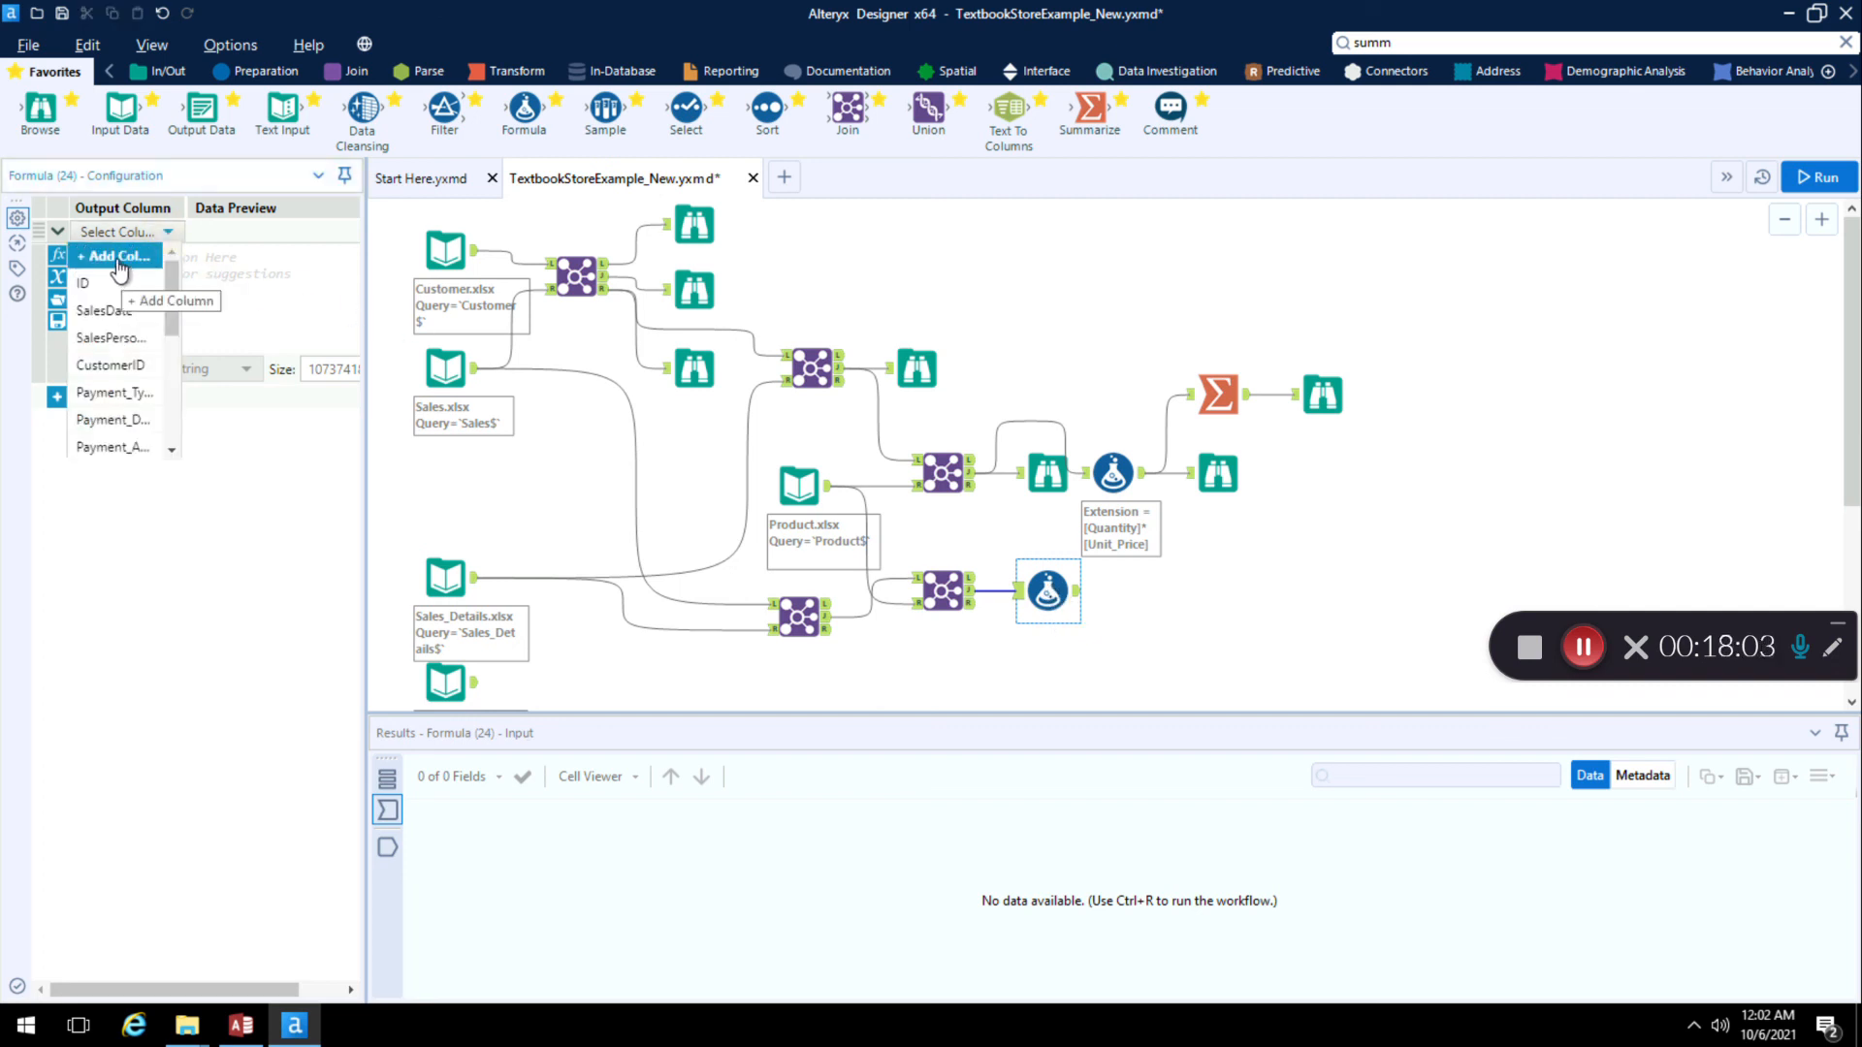
pyautogui.click(119, 258)
pyautogui.write('Extension')
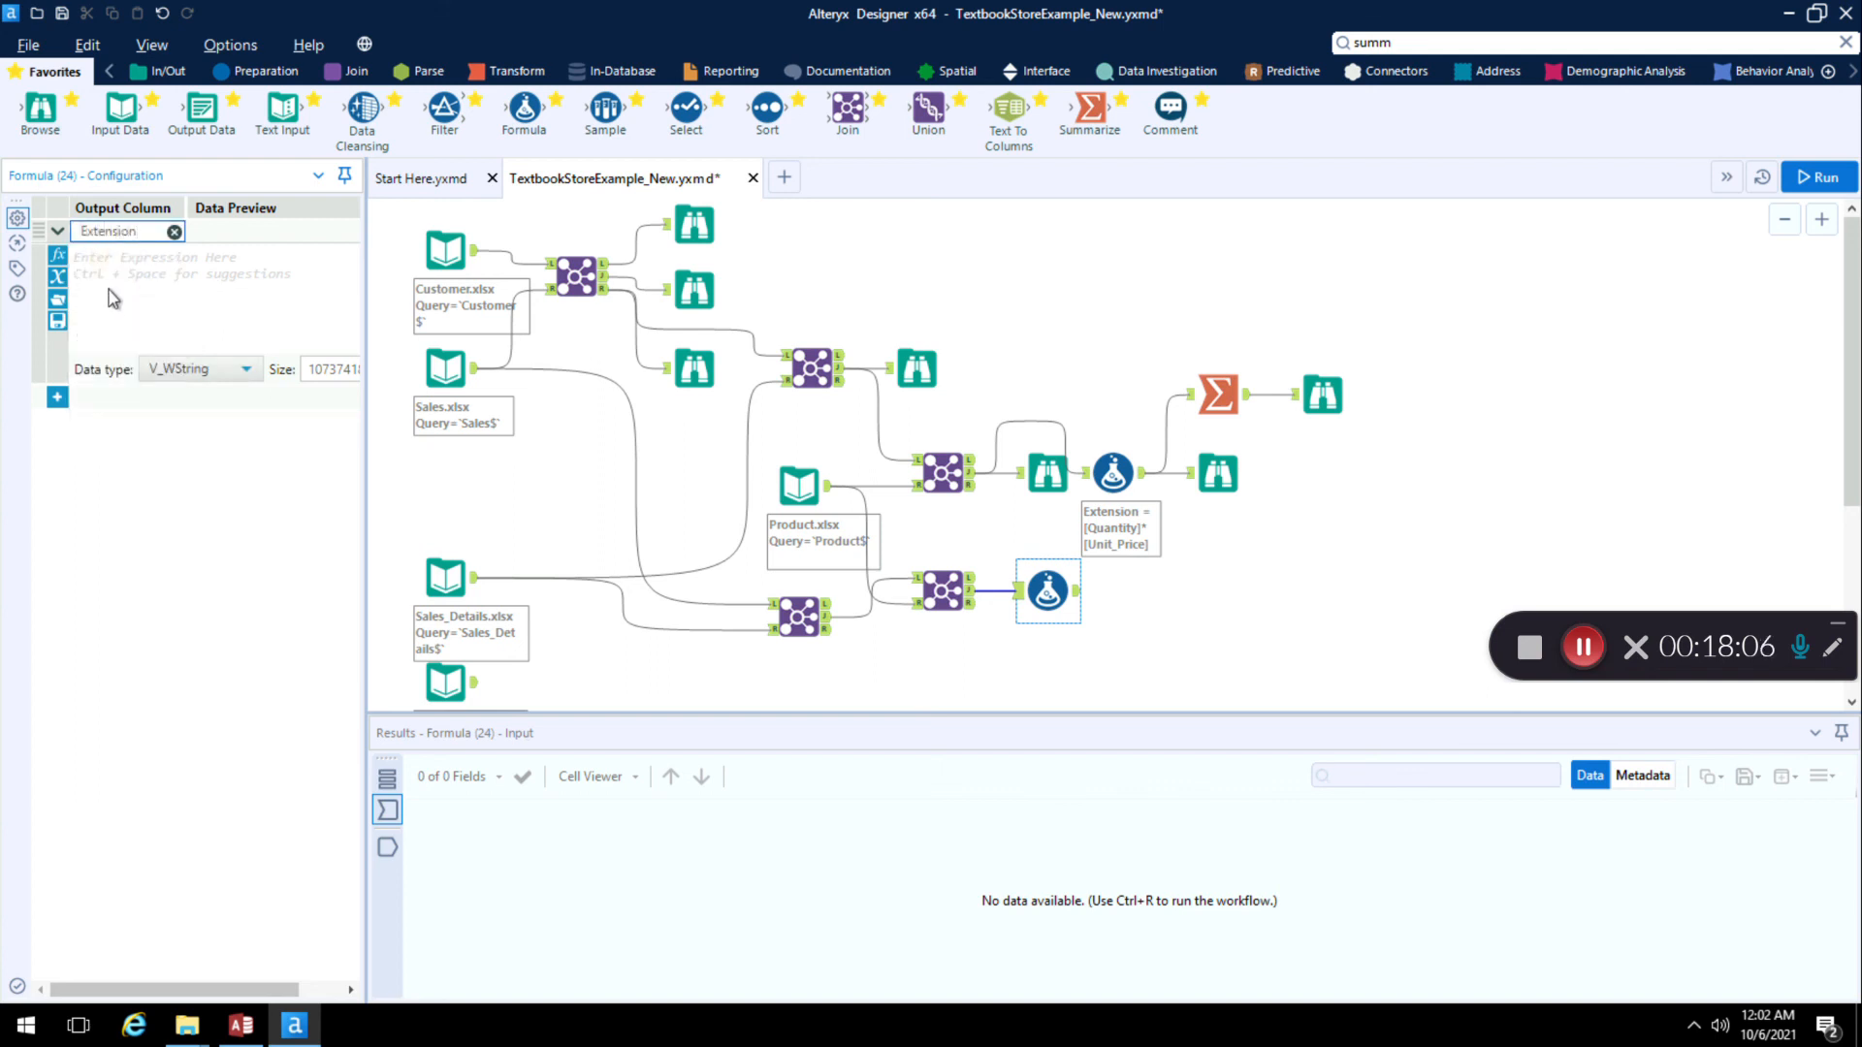
# Step: Define the Extension column's expression as [Quantity]*[Unit_Price]
pyautogui.click(113, 296)
pyautogui.write('sum')
pyautogui.press('BackSpace')
pyautogui.press('BackSpace')
pyautogui.write('a')
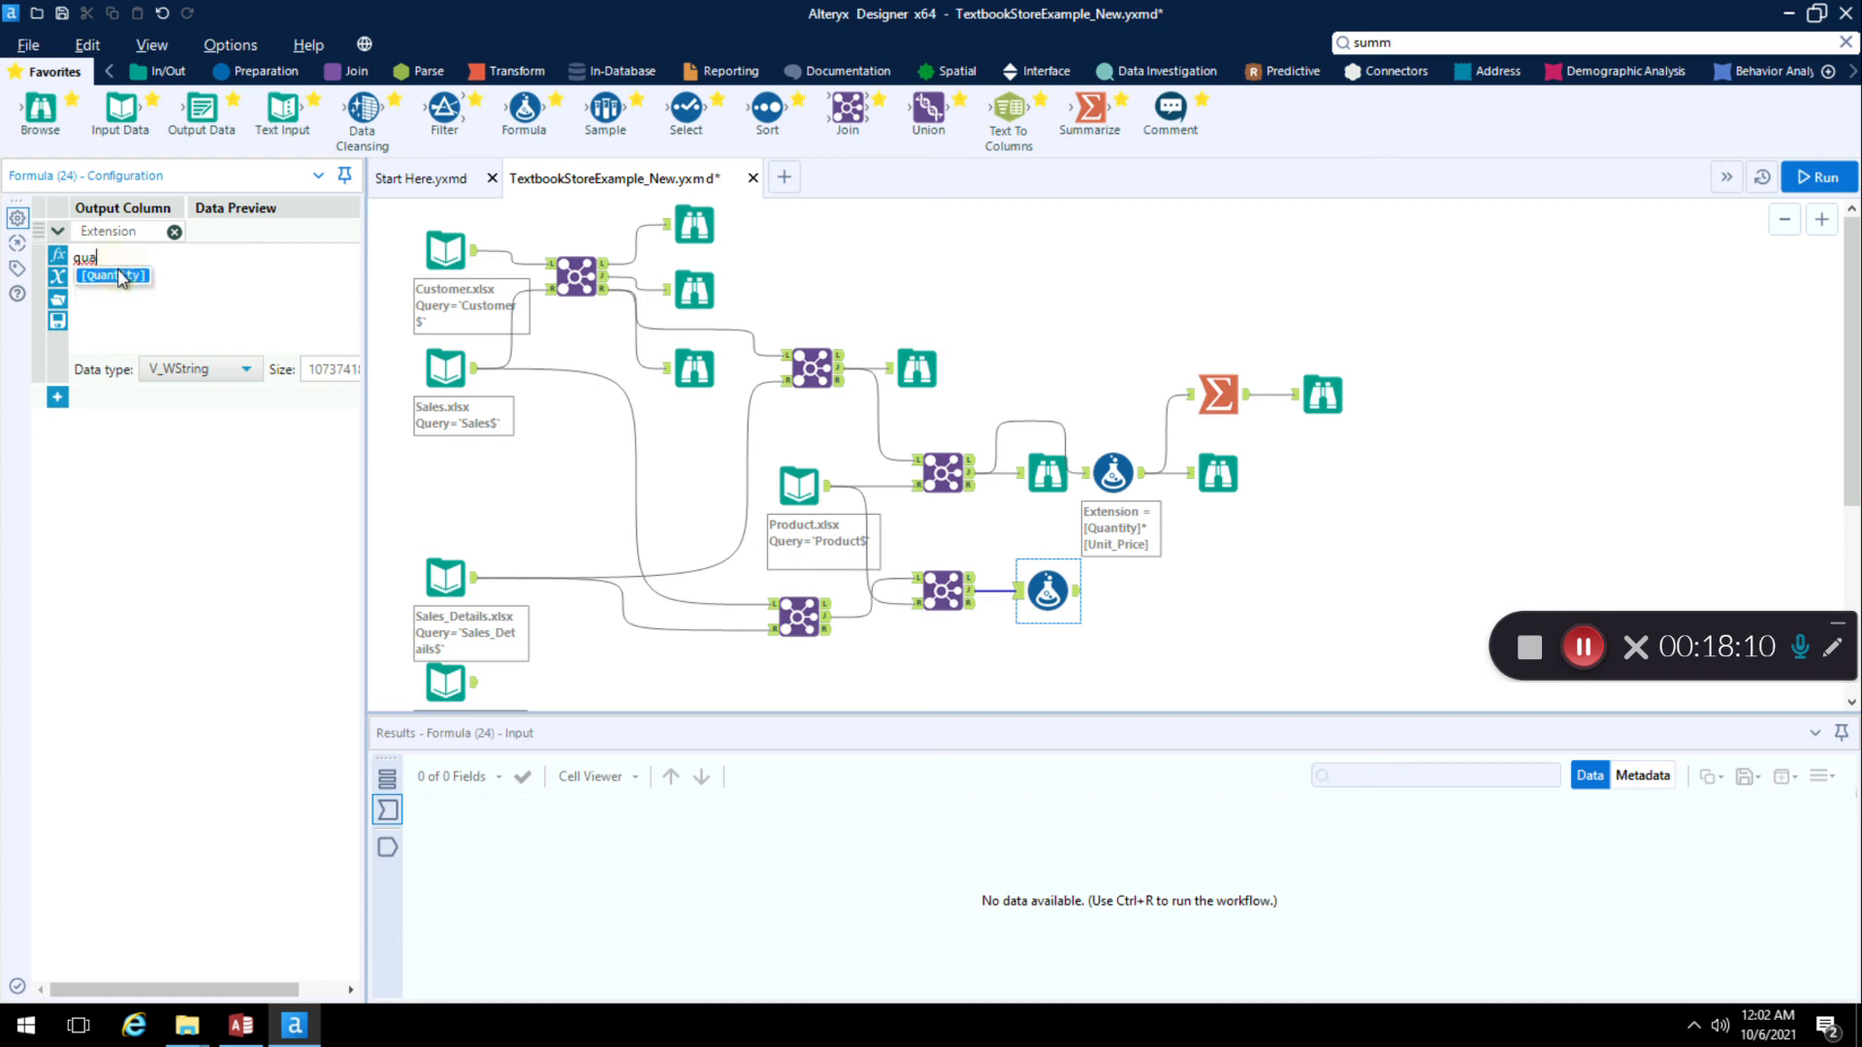
pyautogui.click(121, 279)
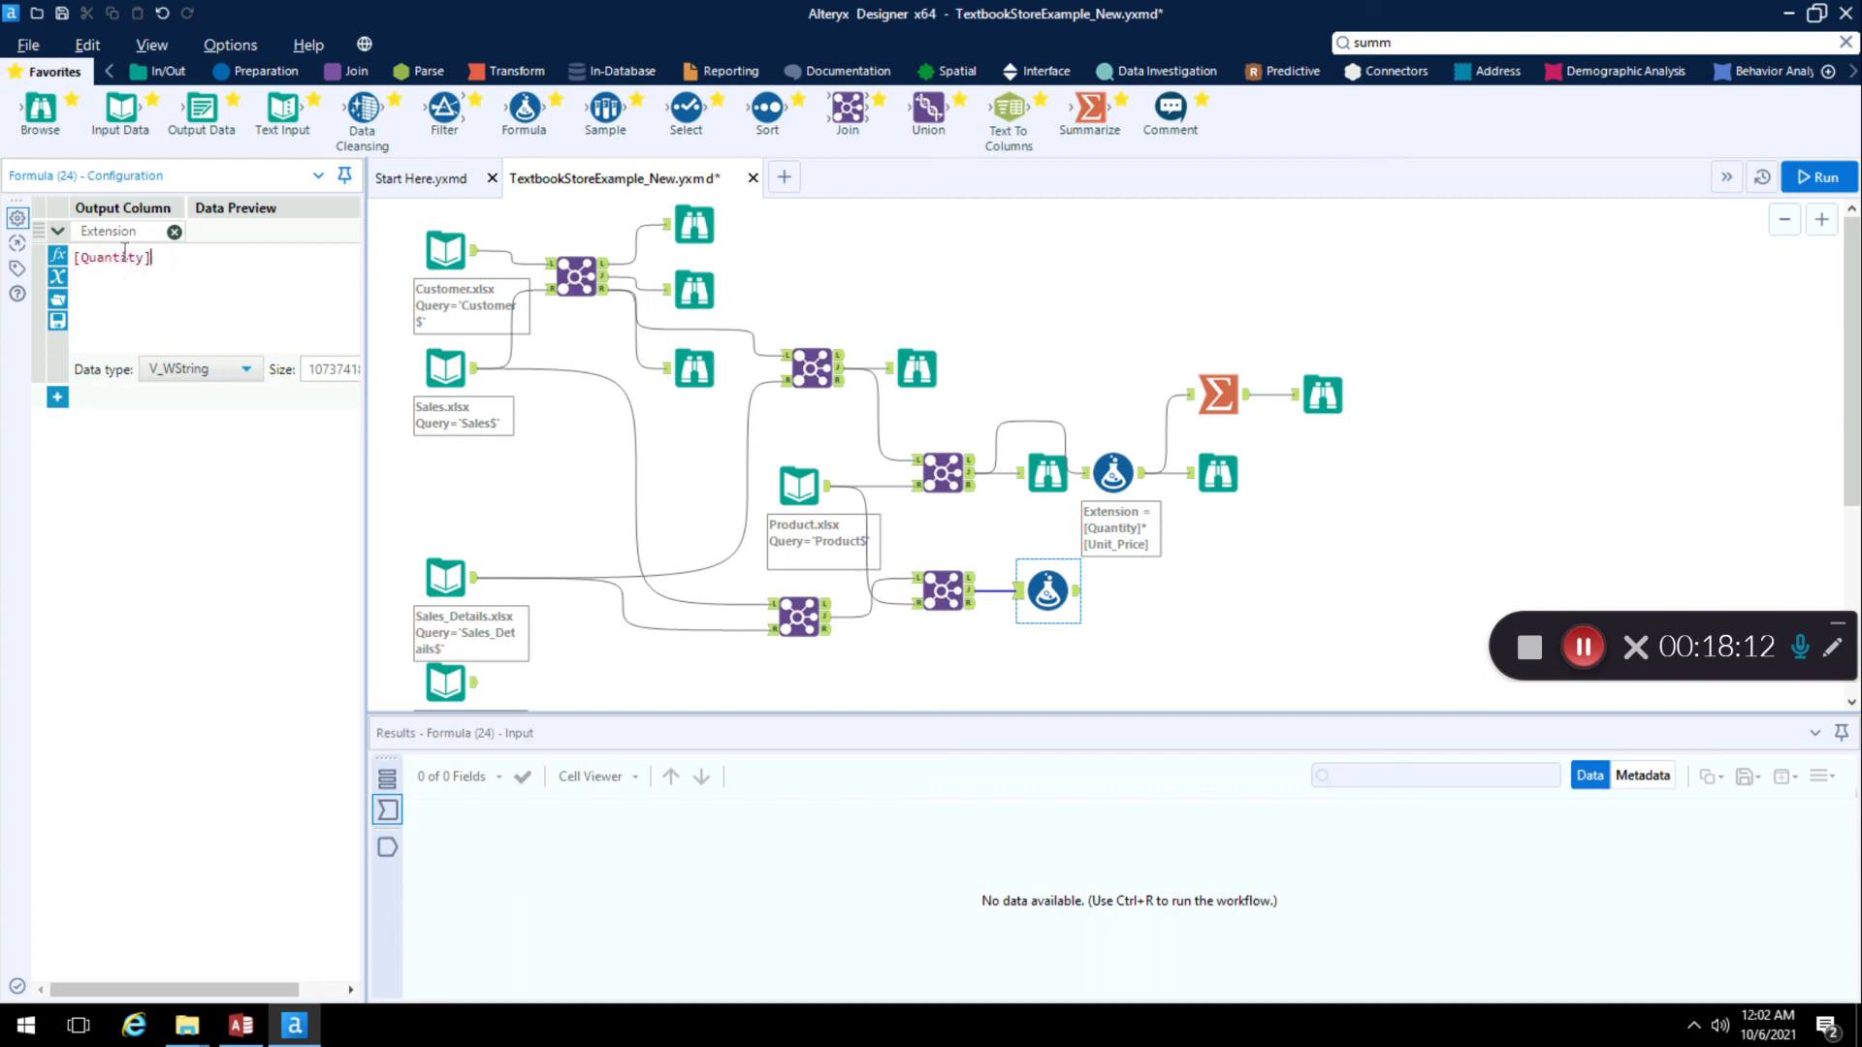
pyautogui.write('*uni')
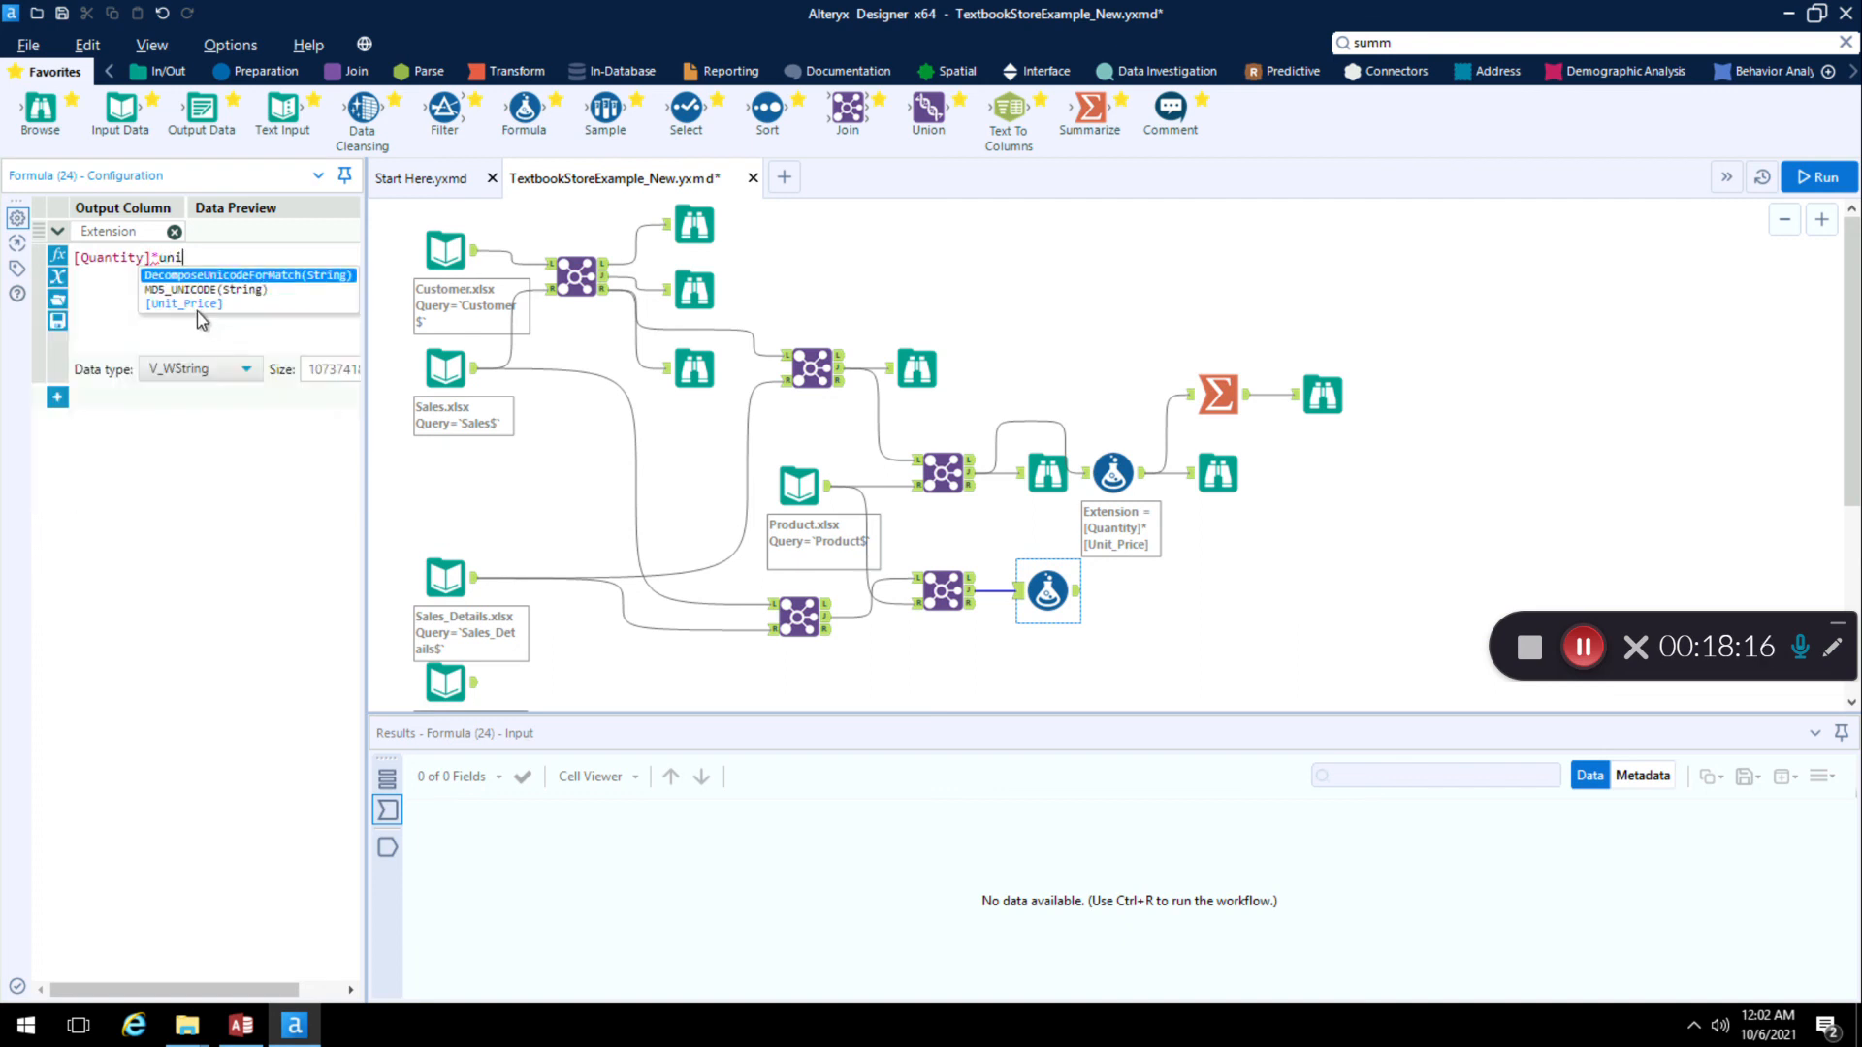
pyautogui.click(197, 310)
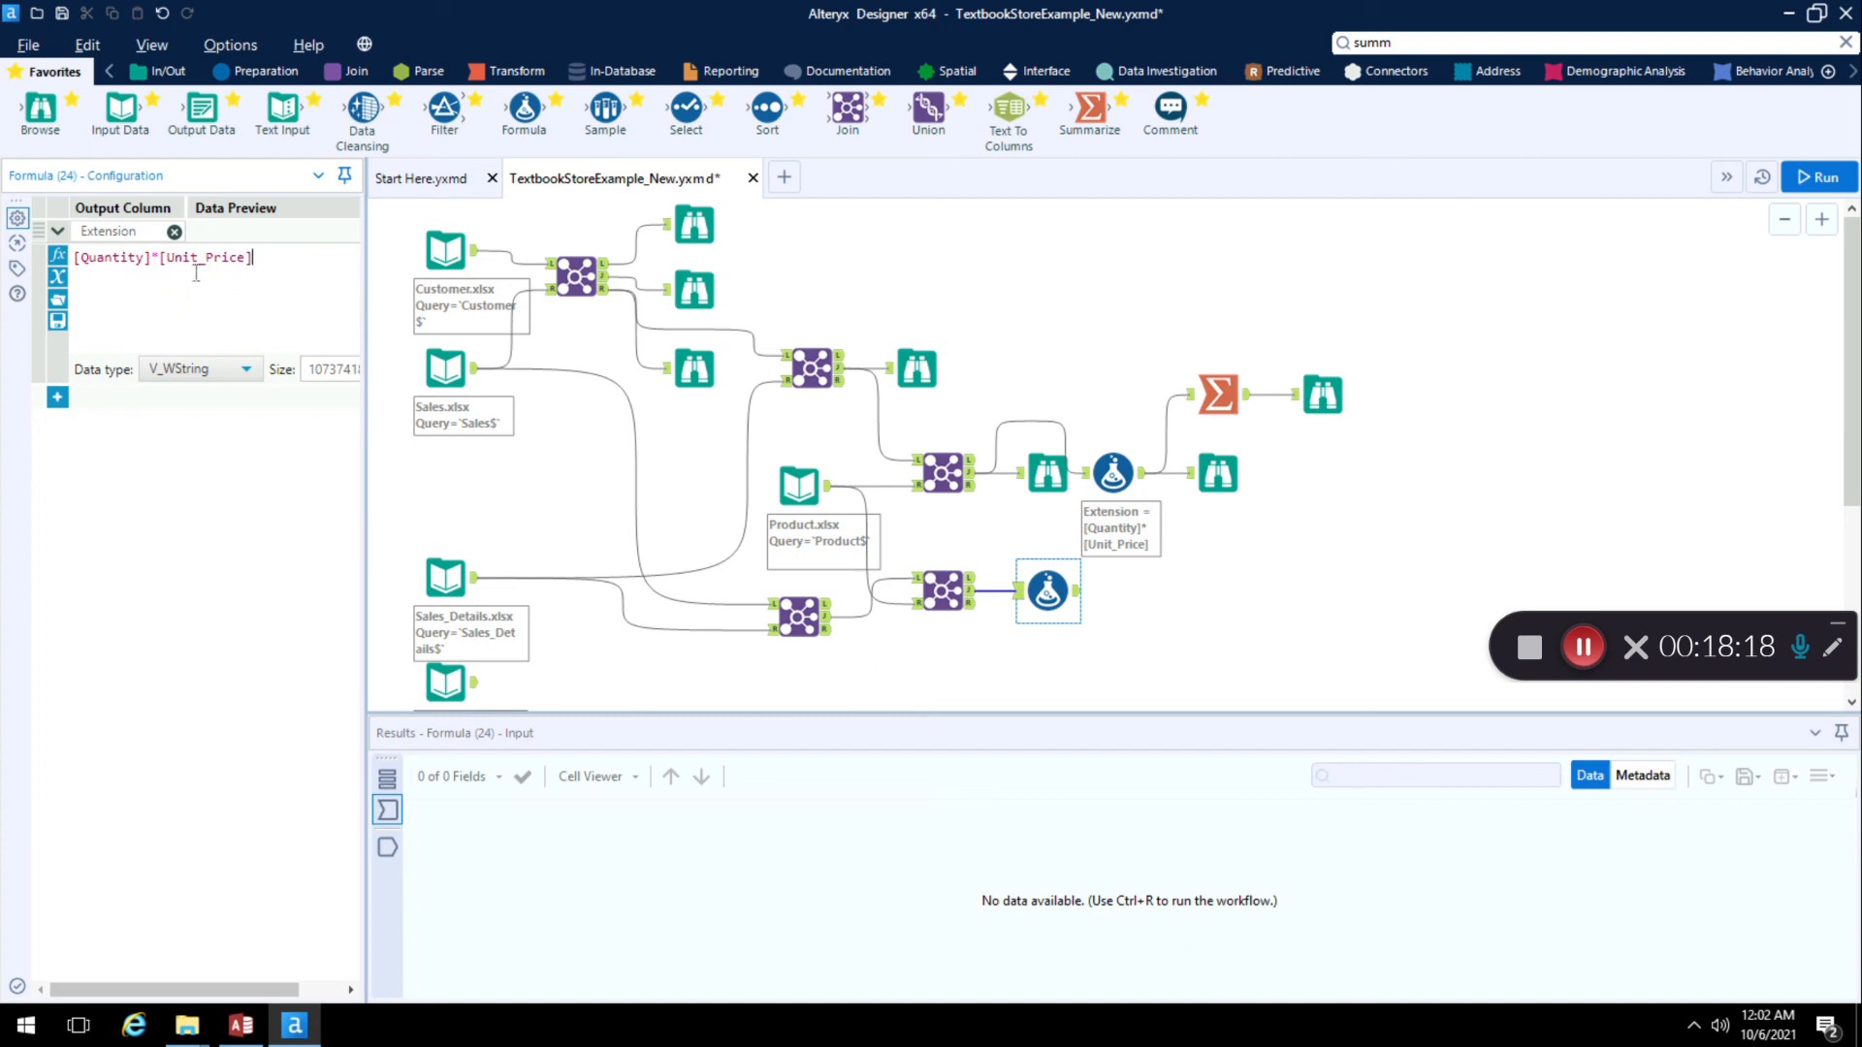
# Step: Set the Extension column's data type to Double
pyautogui.click(249, 370)
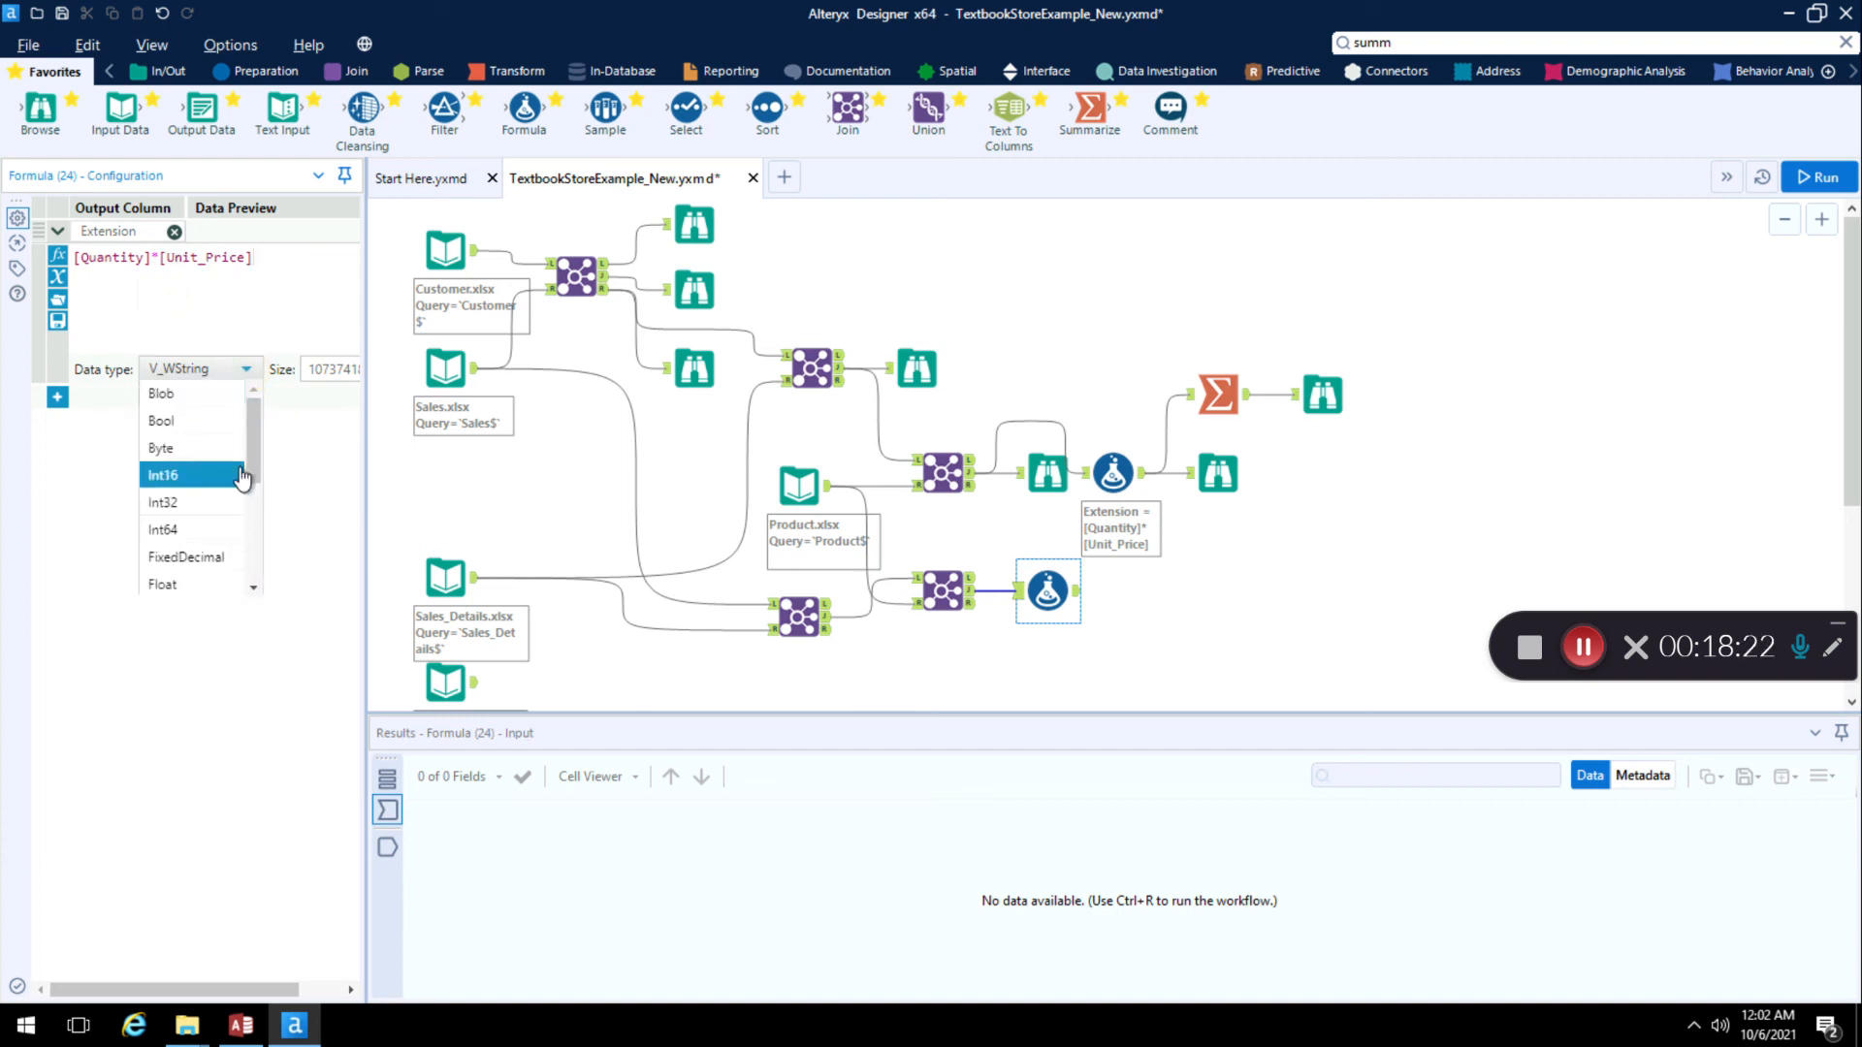
pyautogui.moveTo(253, 442); pyautogui.dragTo(254, 483)
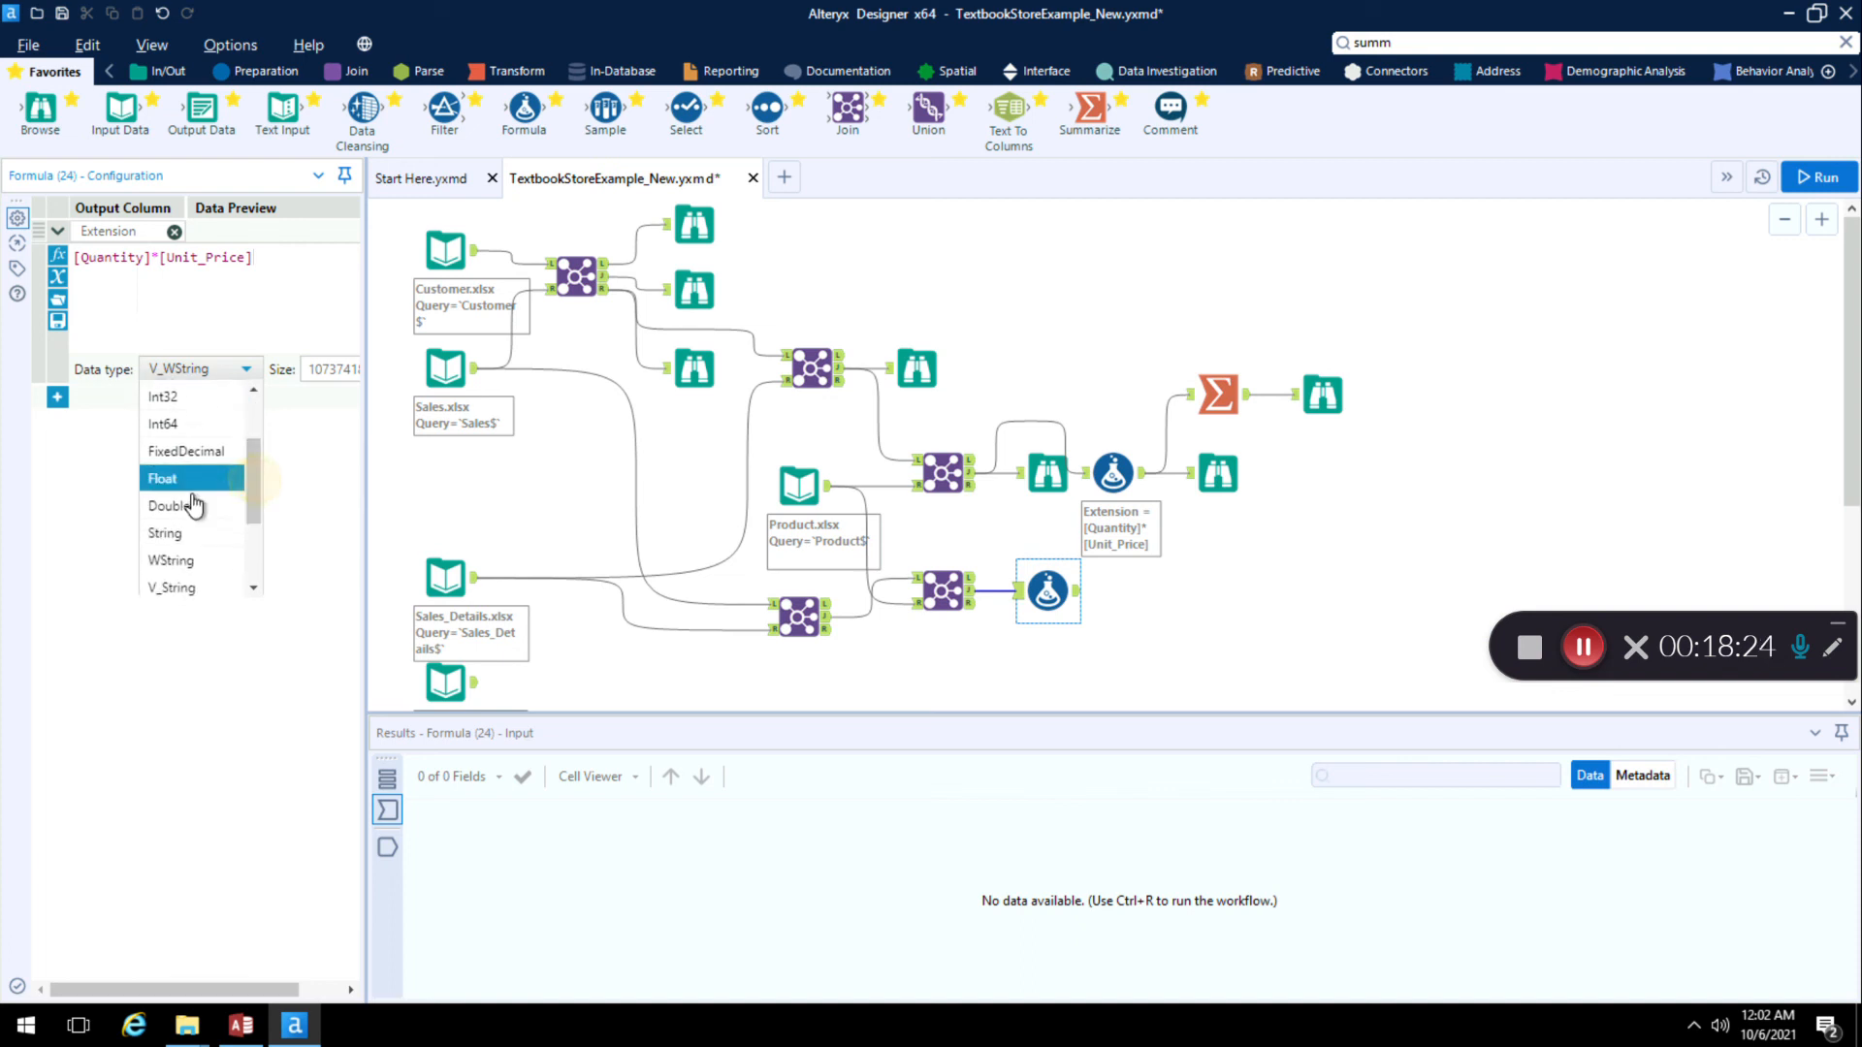
pyautogui.click(193, 507)
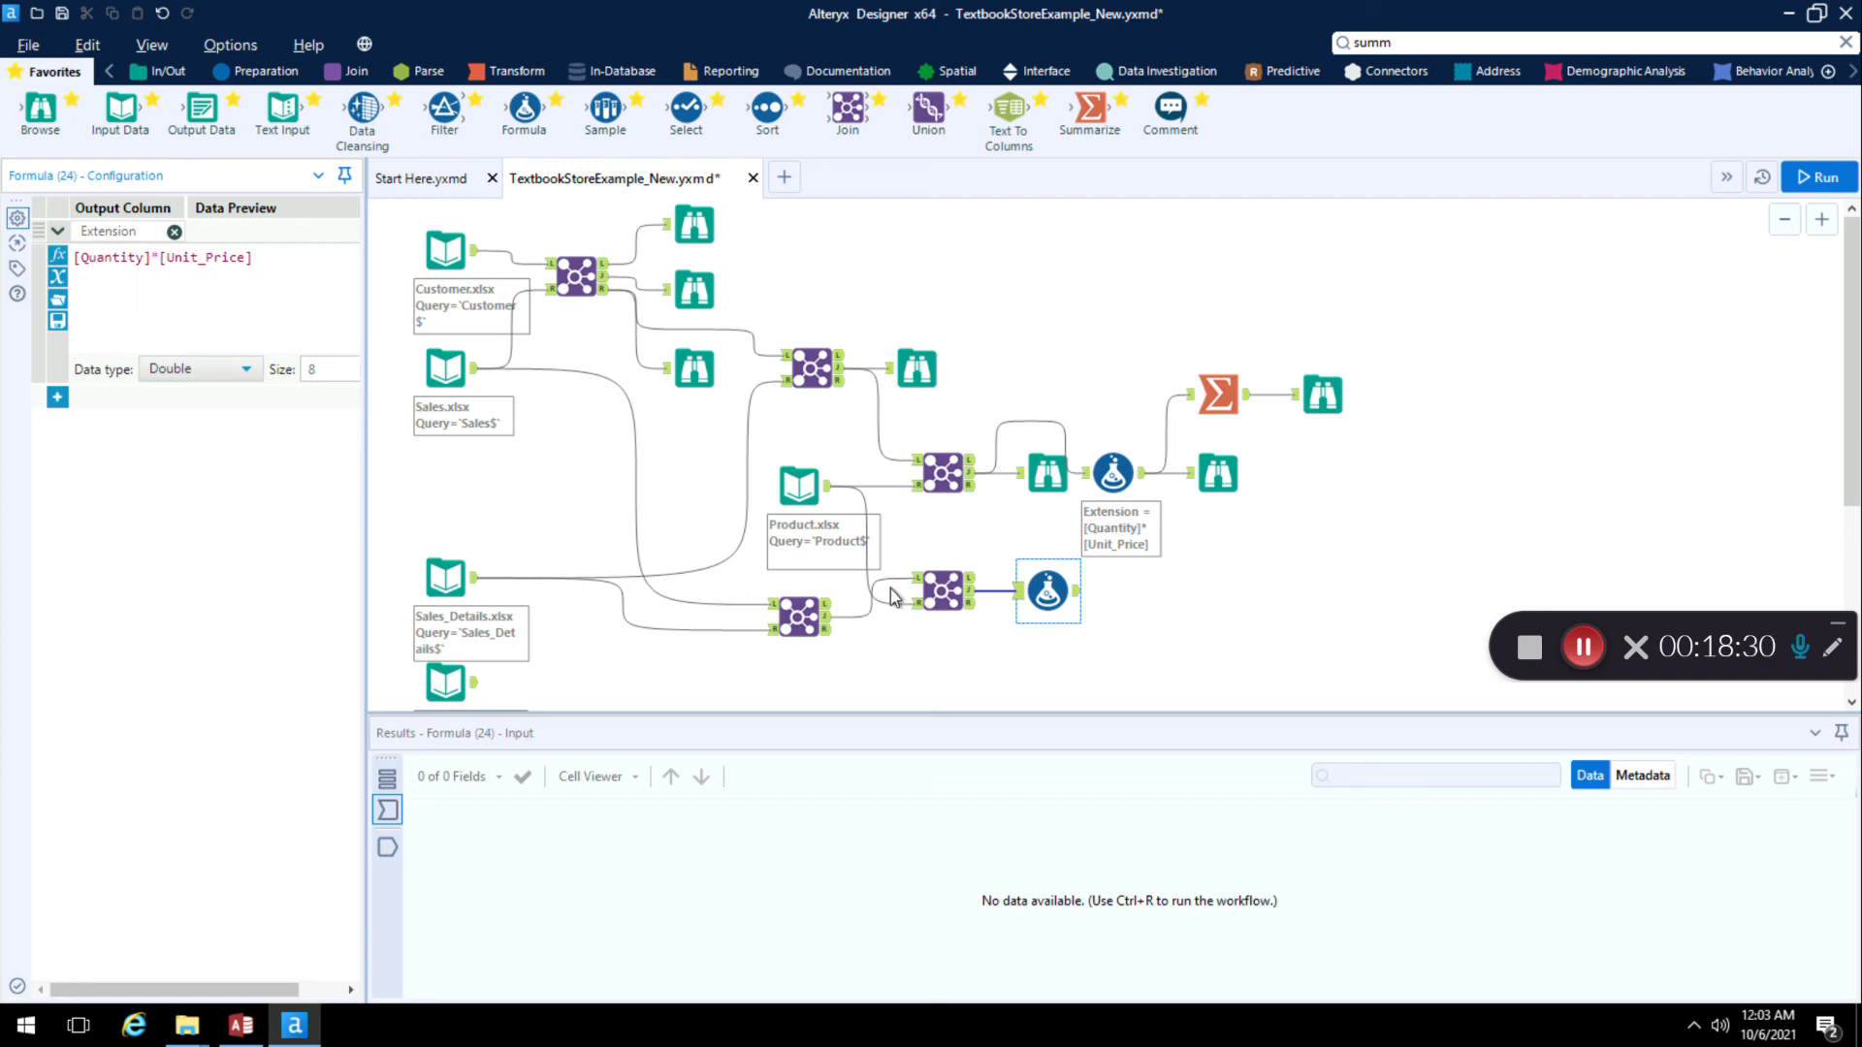
pyautogui.hotkey('ctrl', 'r')
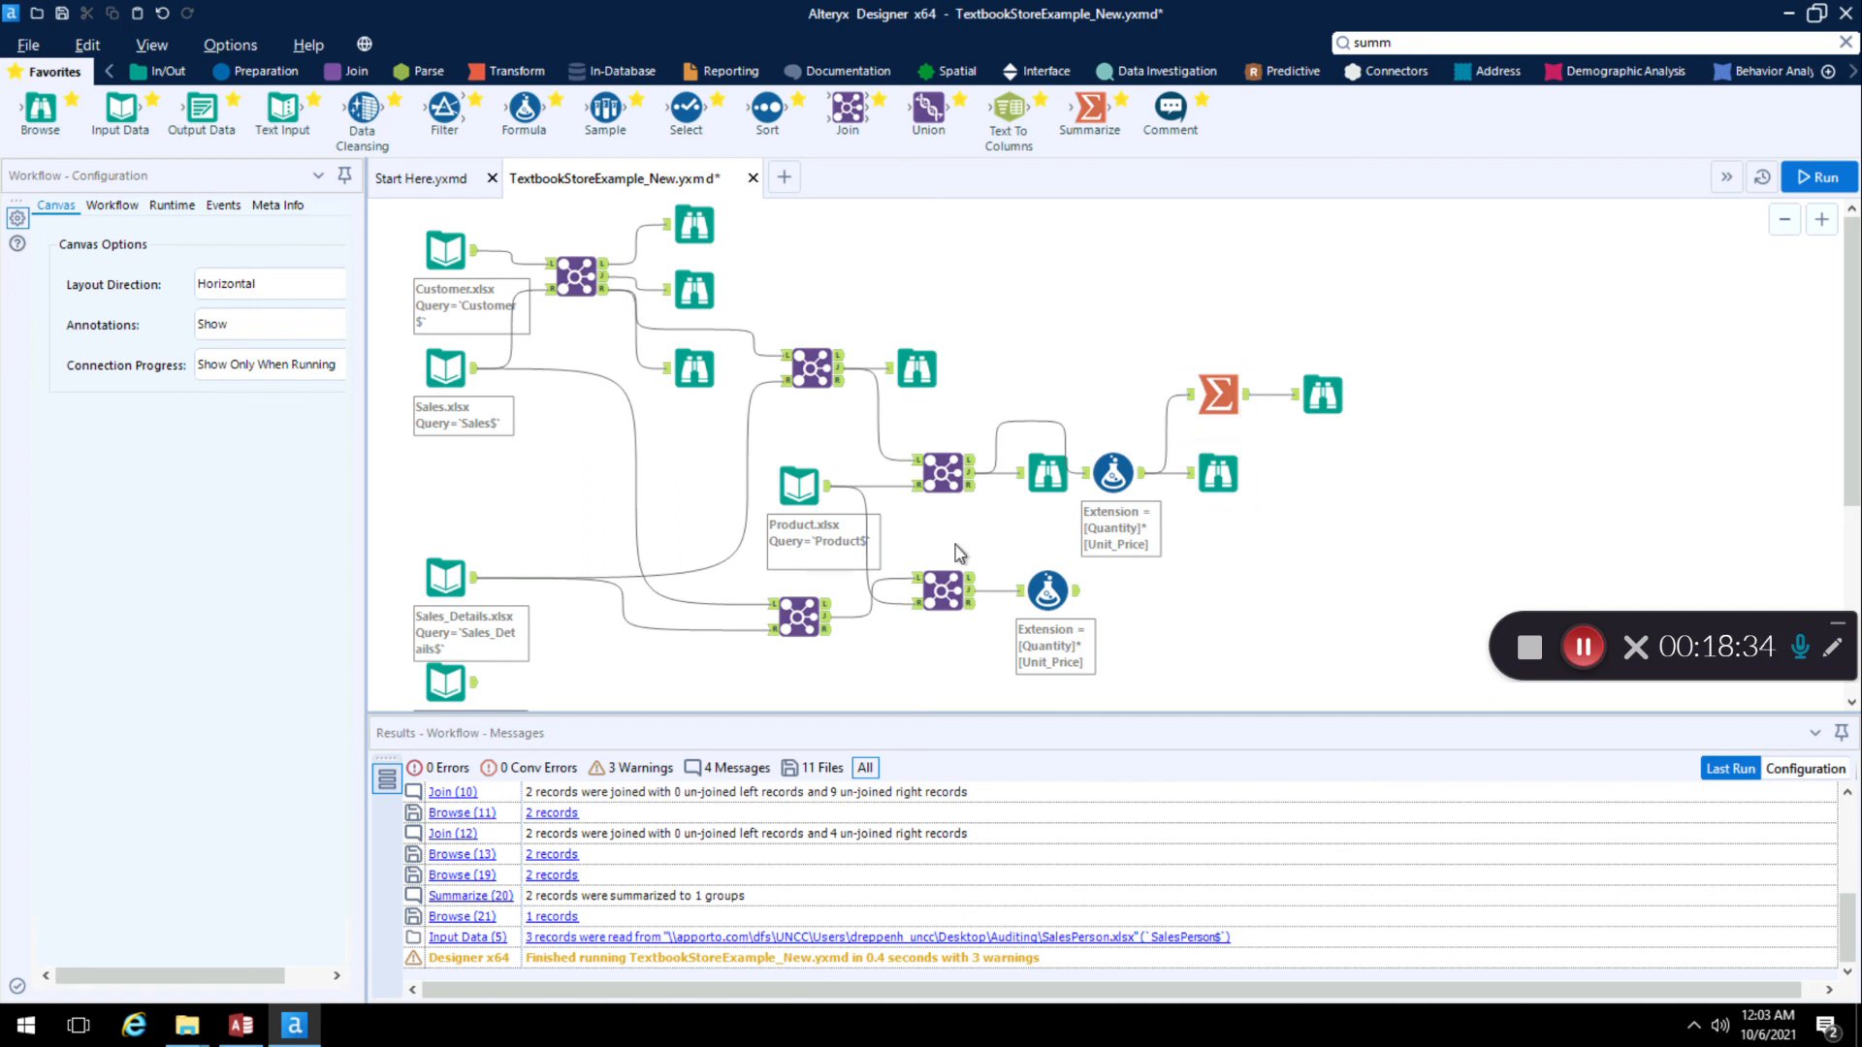
# Step: Attach a Summarize tool to the new Formula tool and have it sum the Extension field
pyautogui.moveTo(1092, 118); pyautogui.dragTo(1180, 591)
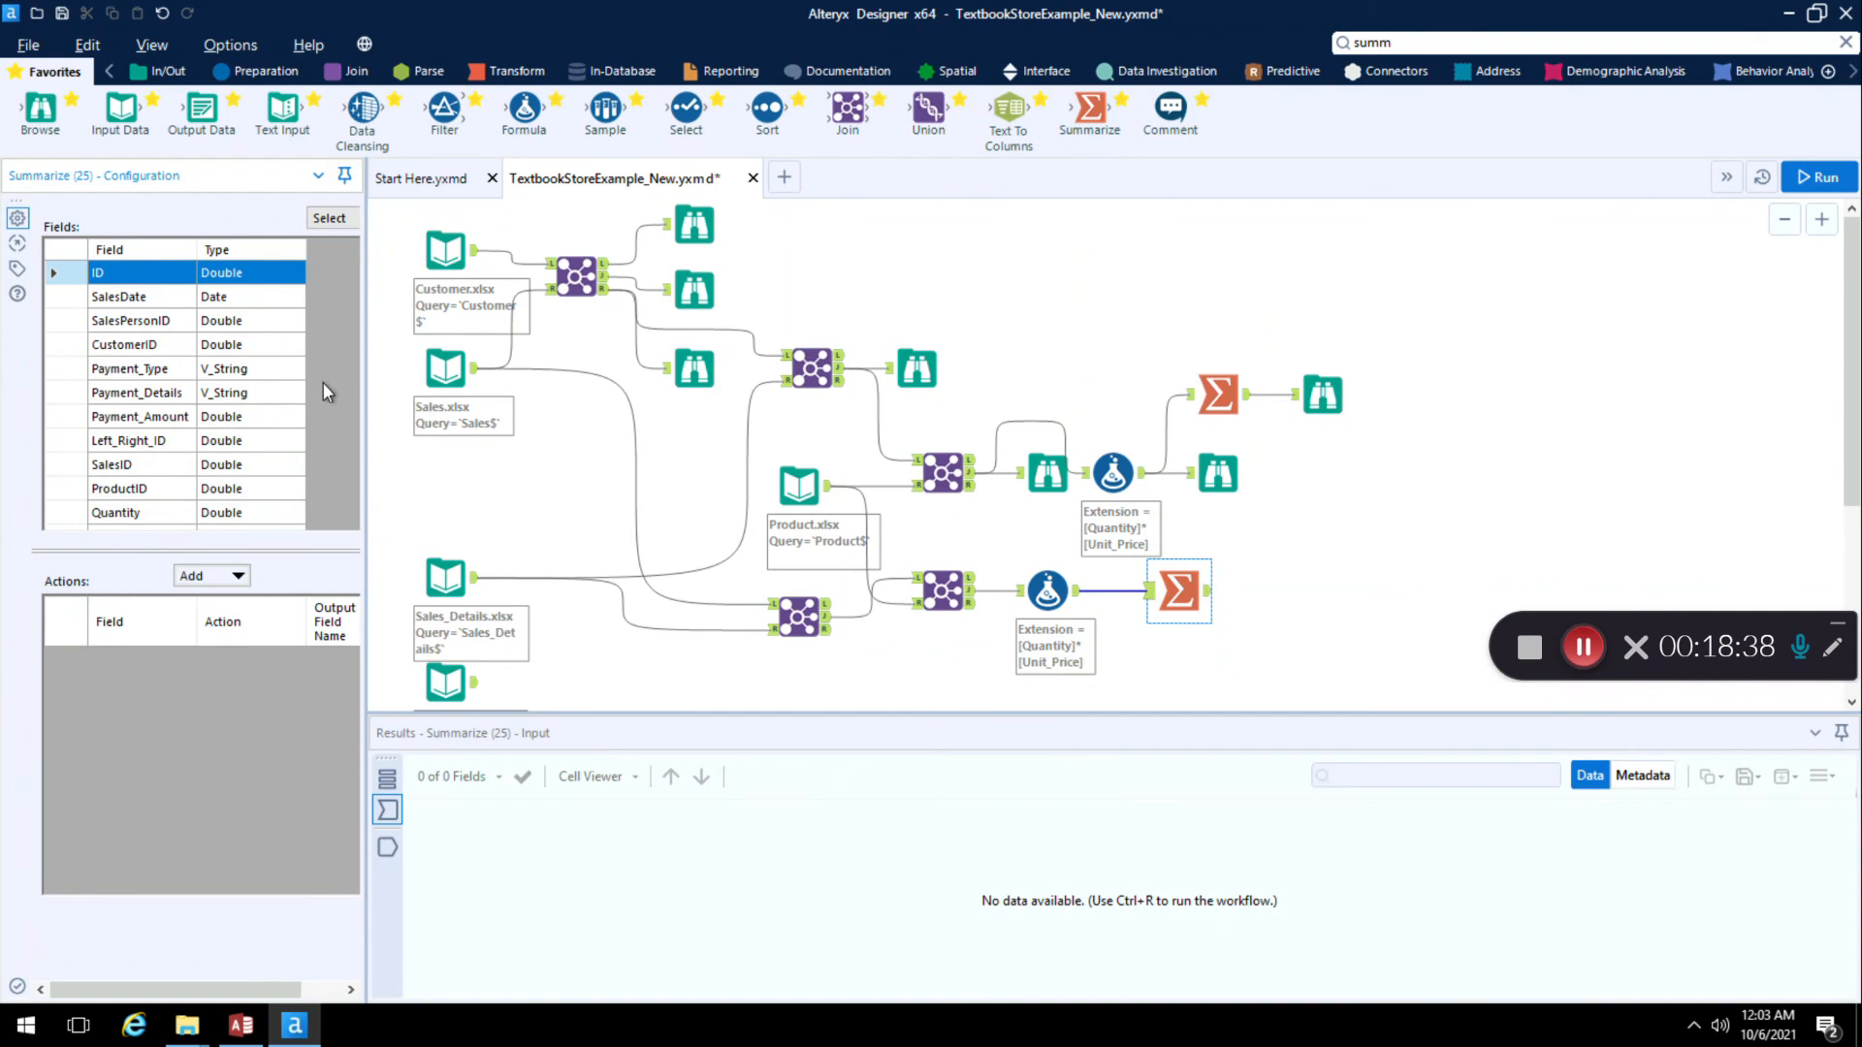
pyautogui.click(60, 512)
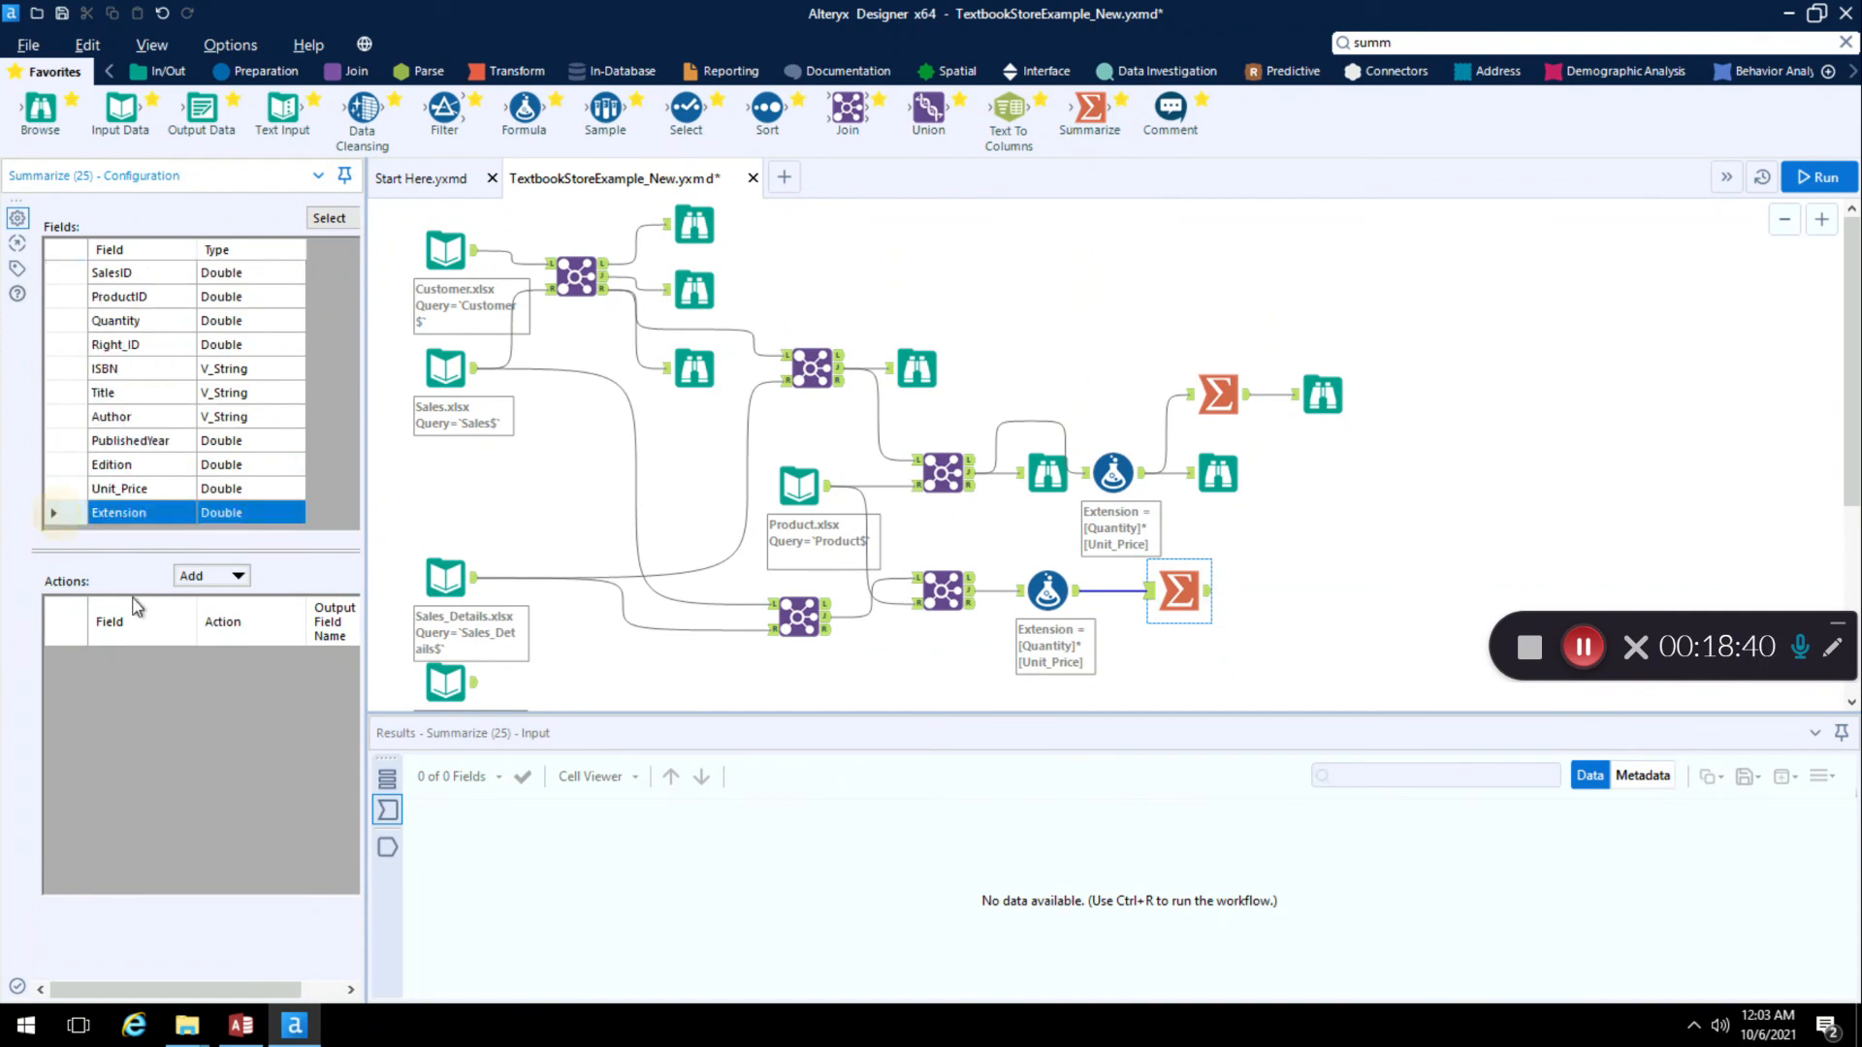
pyautogui.click(238, 578)
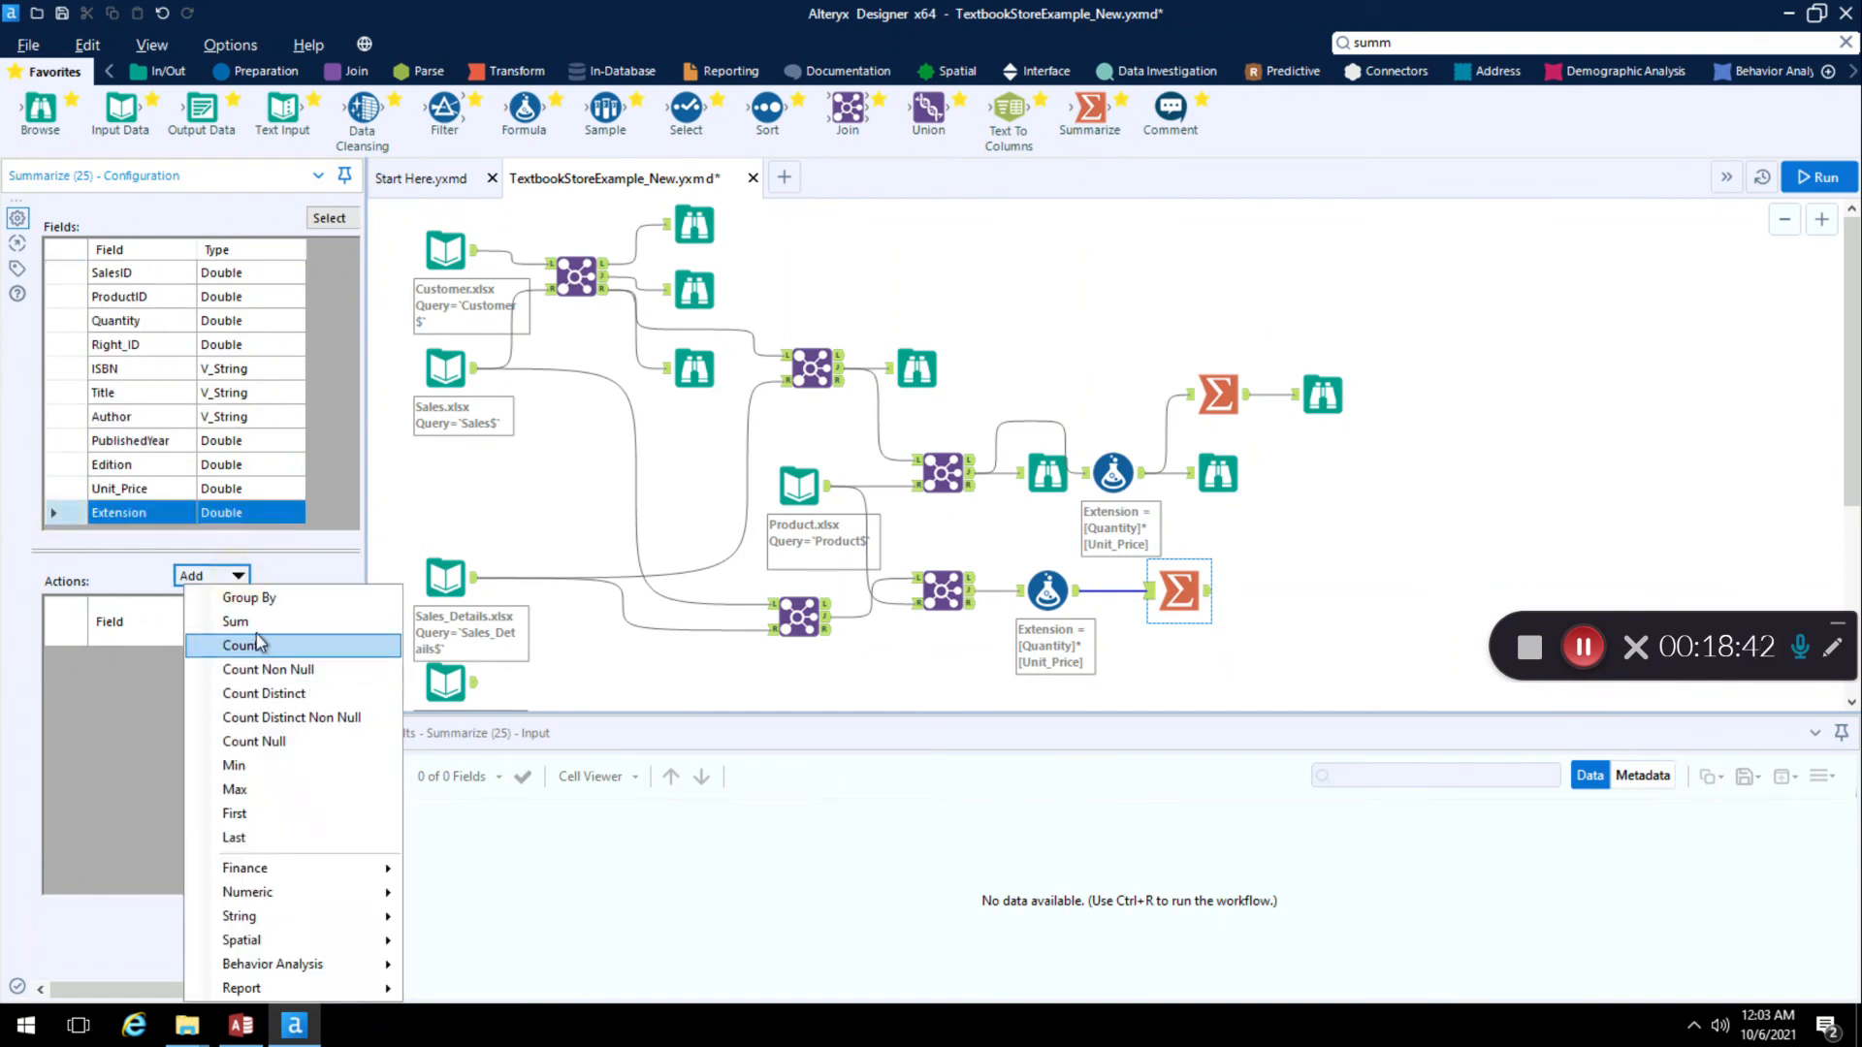
pyautogui.click(256, 628)
pyautogui.click(1313, 623)
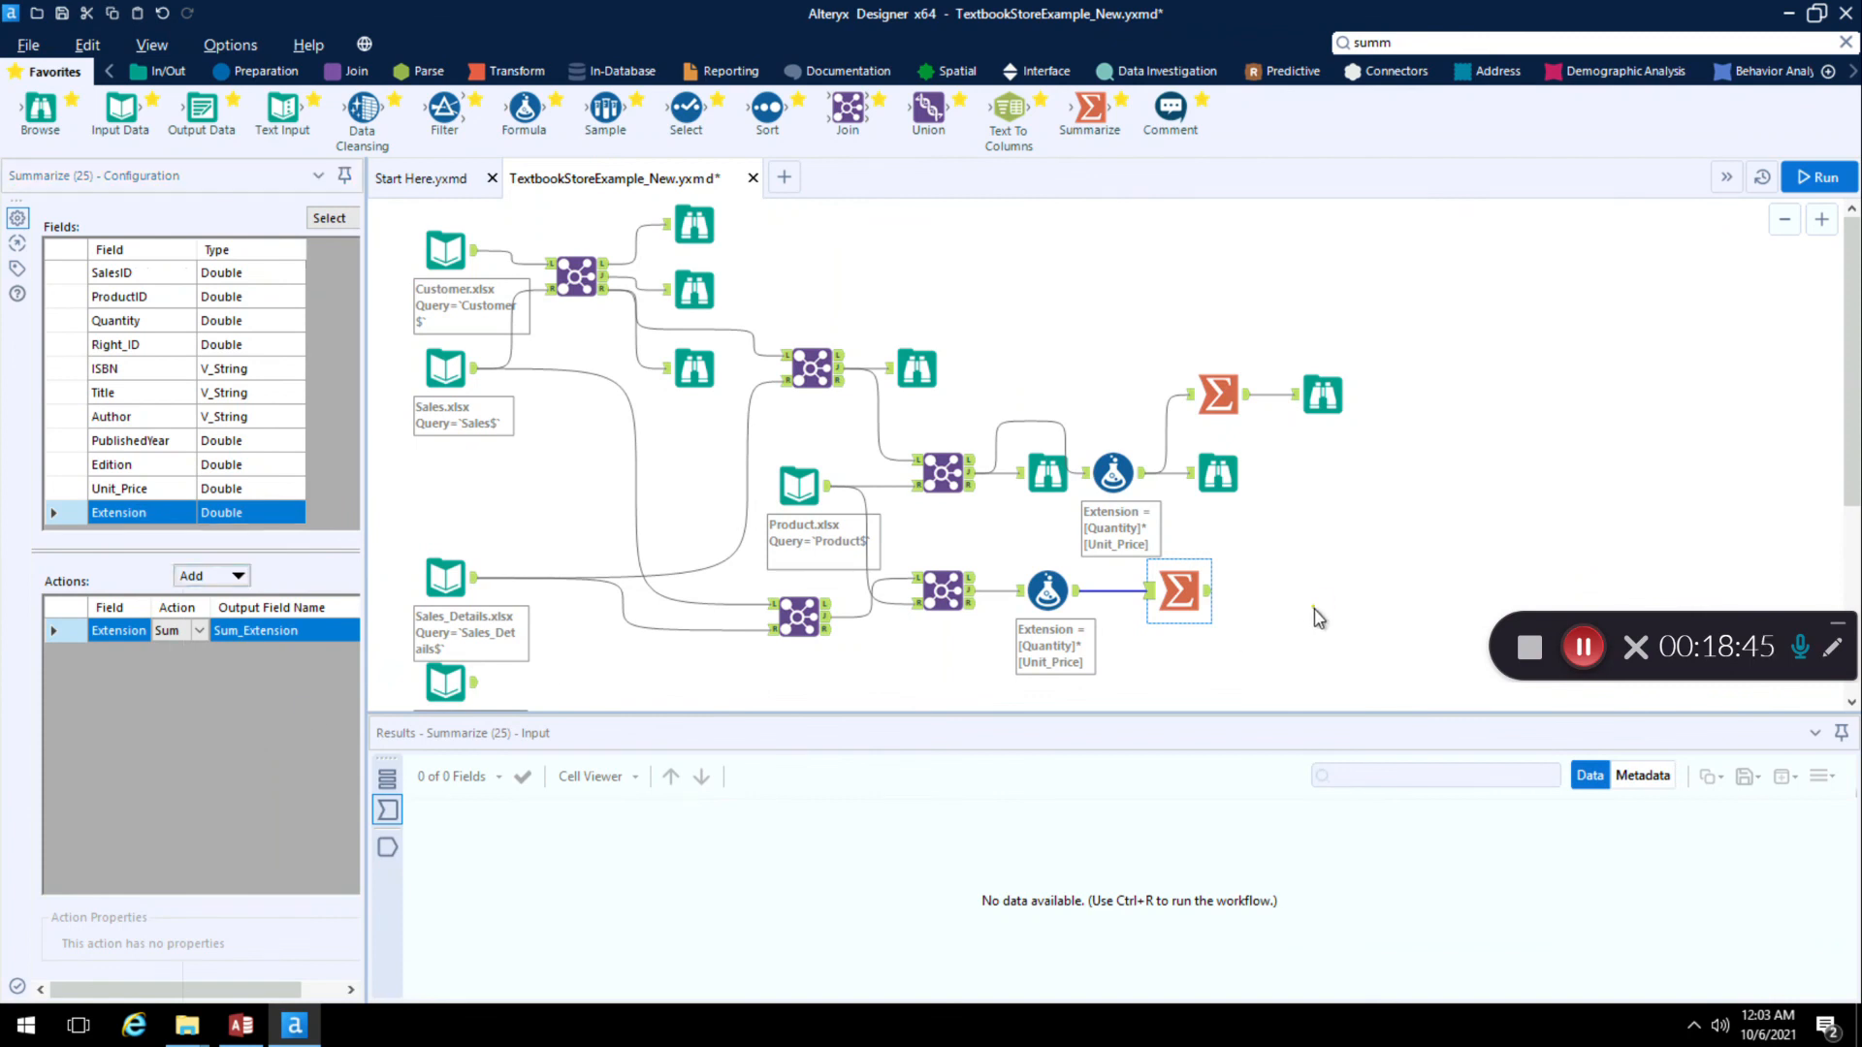
pyautogui.hotkey('ctrl', 'r')
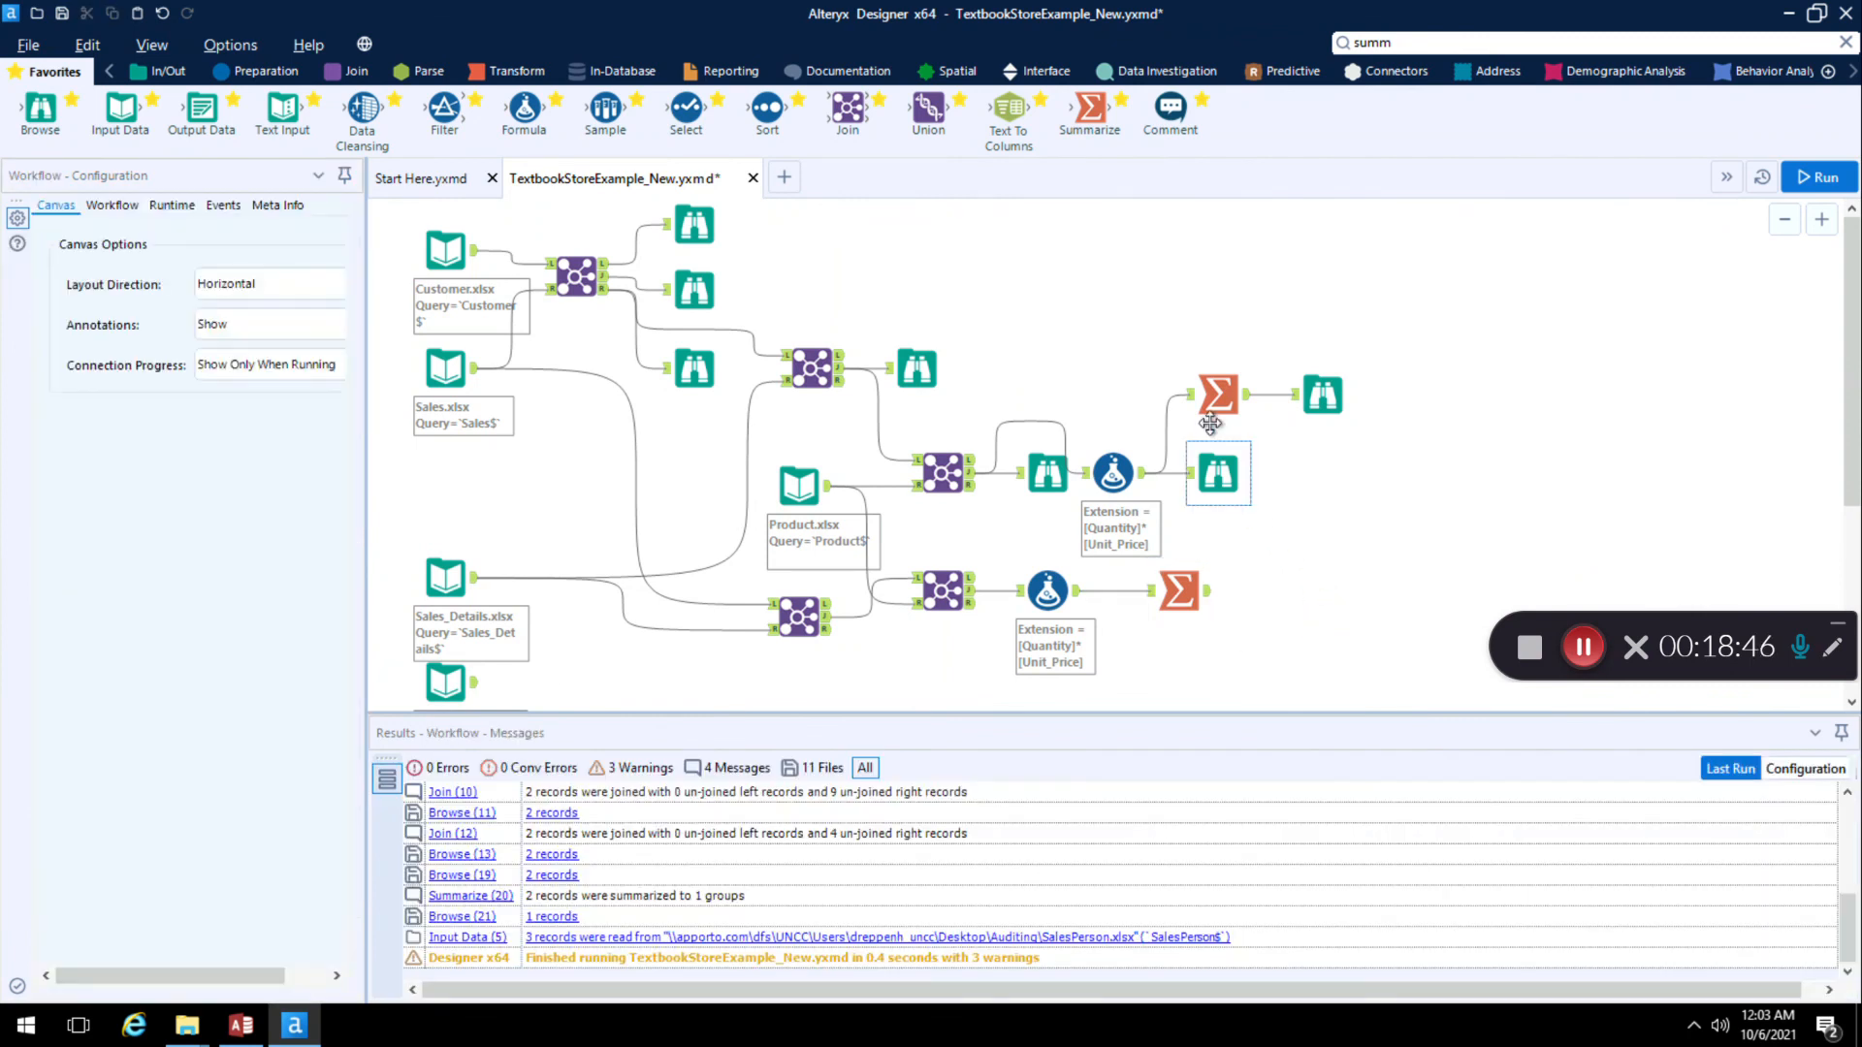
# Step: Add a Browse tool after the new Summarize tool and run the workflow
pyautogui.rightClick(1178, 590)
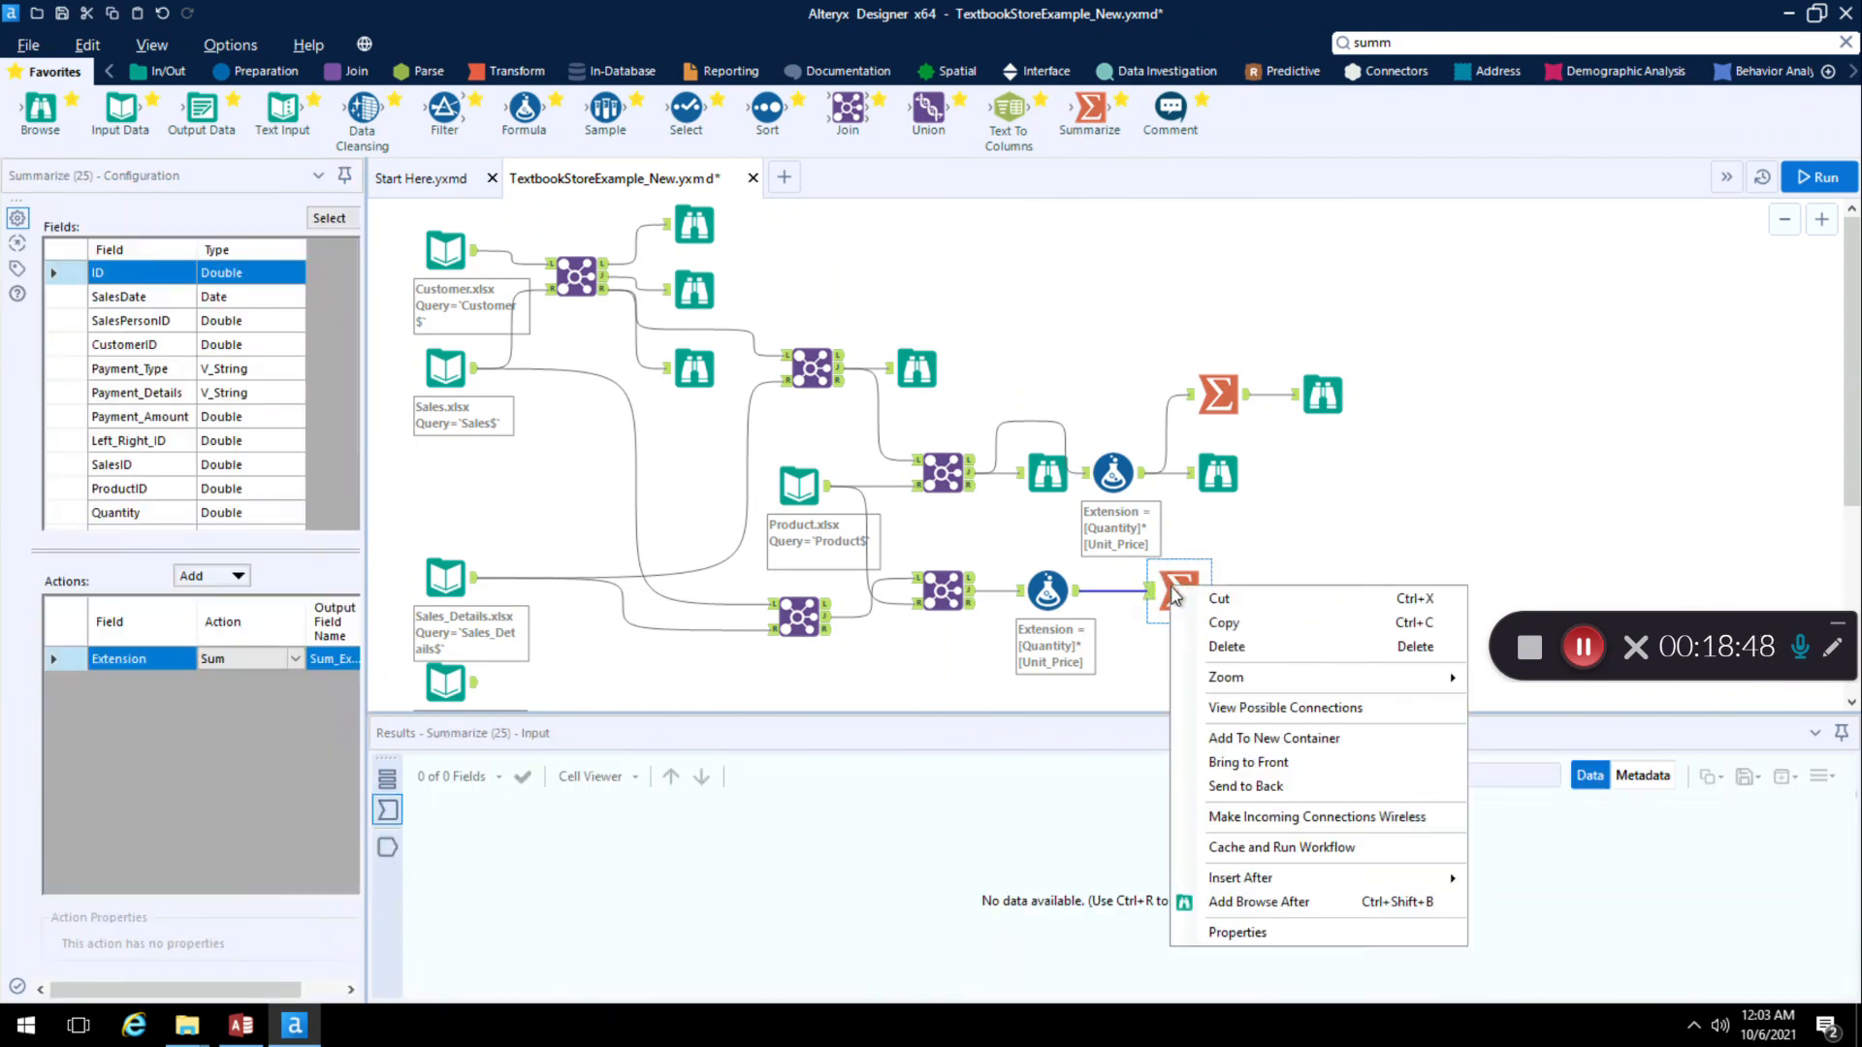
pyautogui.click(1313, 900)
pyautogui.click(1818, 178)
# Step: Compare the Sum_Extension results for all sales and for sales without valid customers, and review the all-sales Extension formula
pyautogui.click(1283, 589)
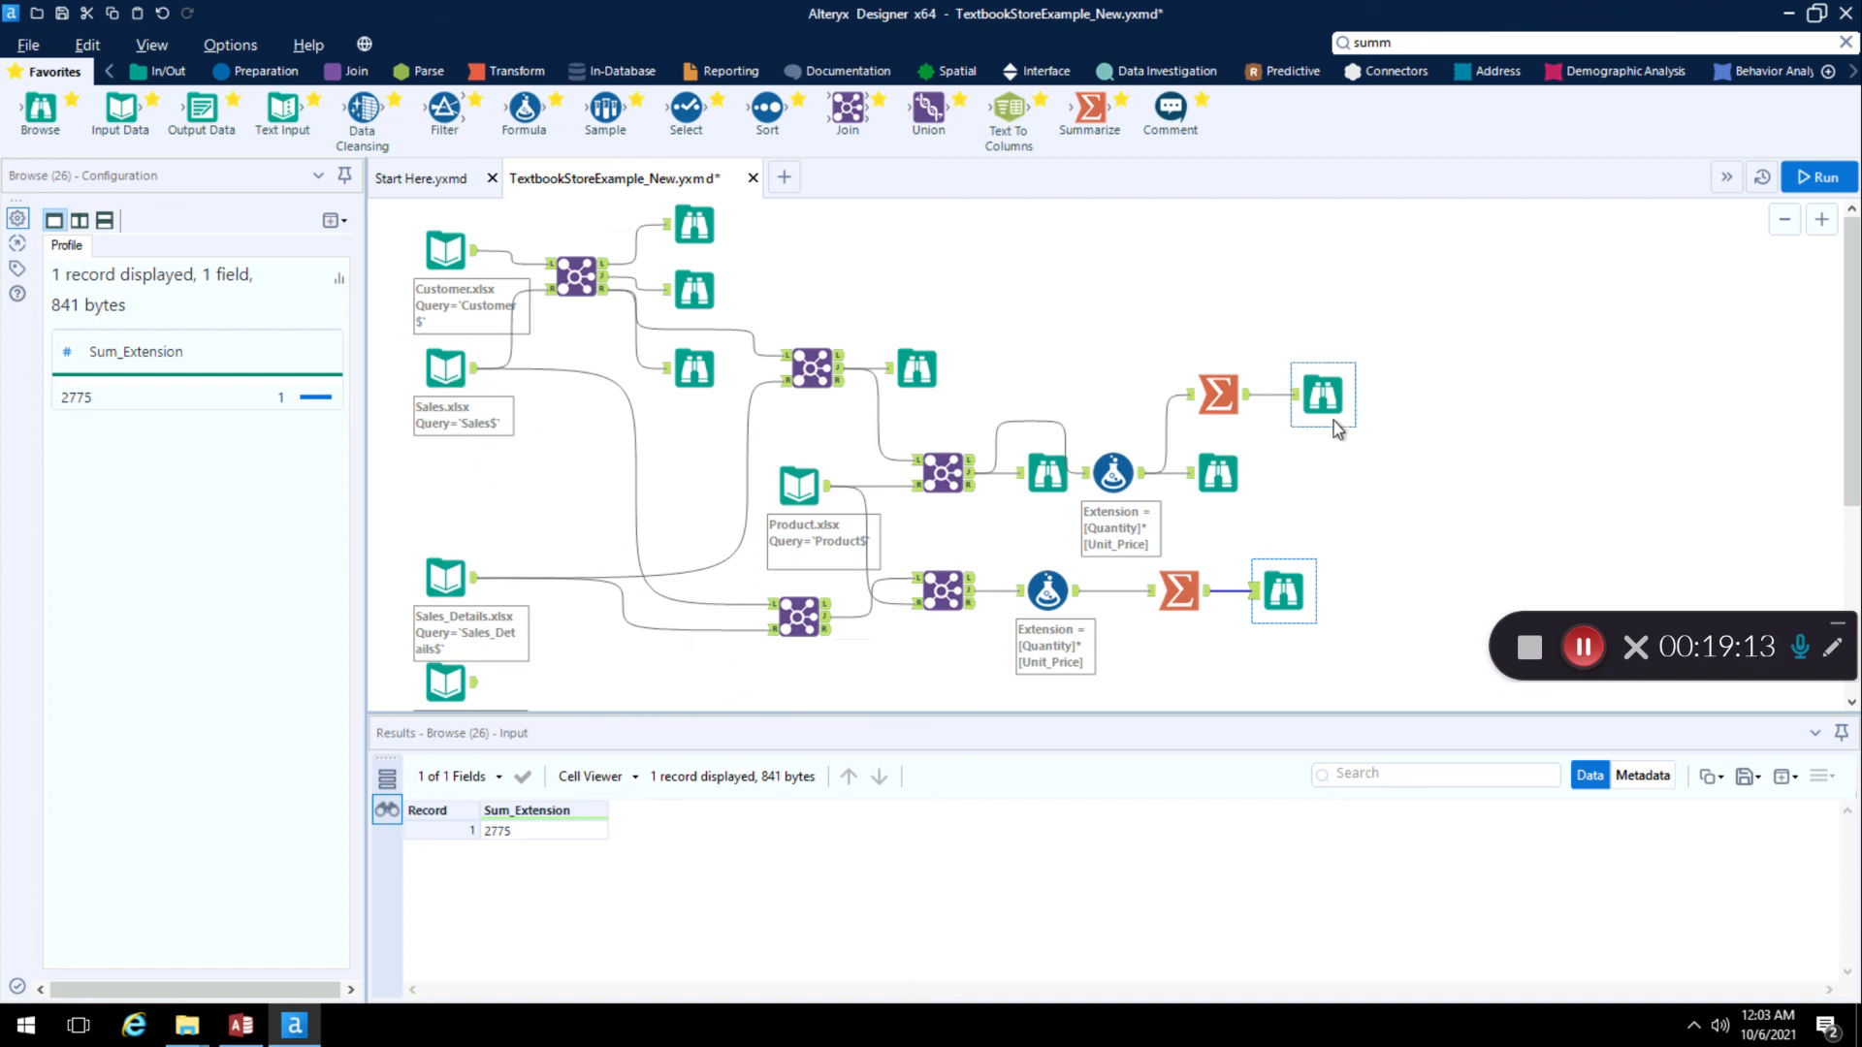
pyautogui.click(1325, 393)
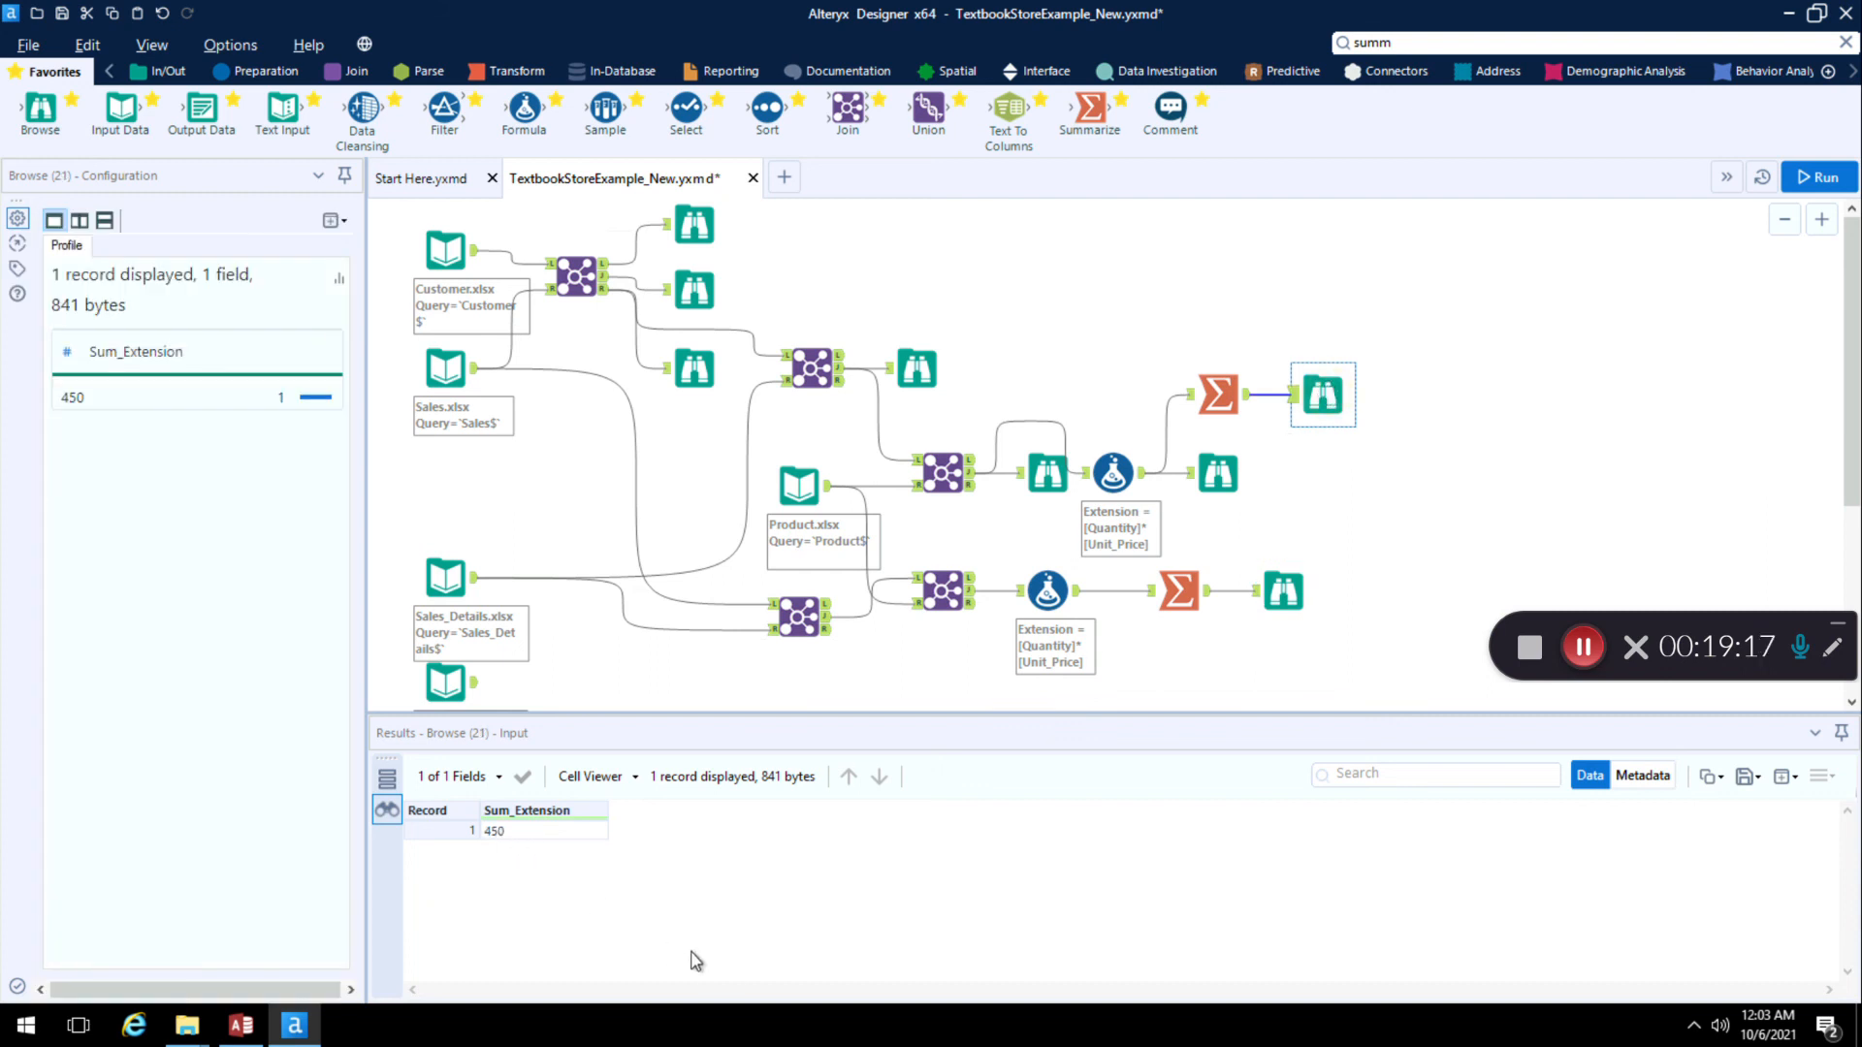
pyautogui.click(1282, 593)
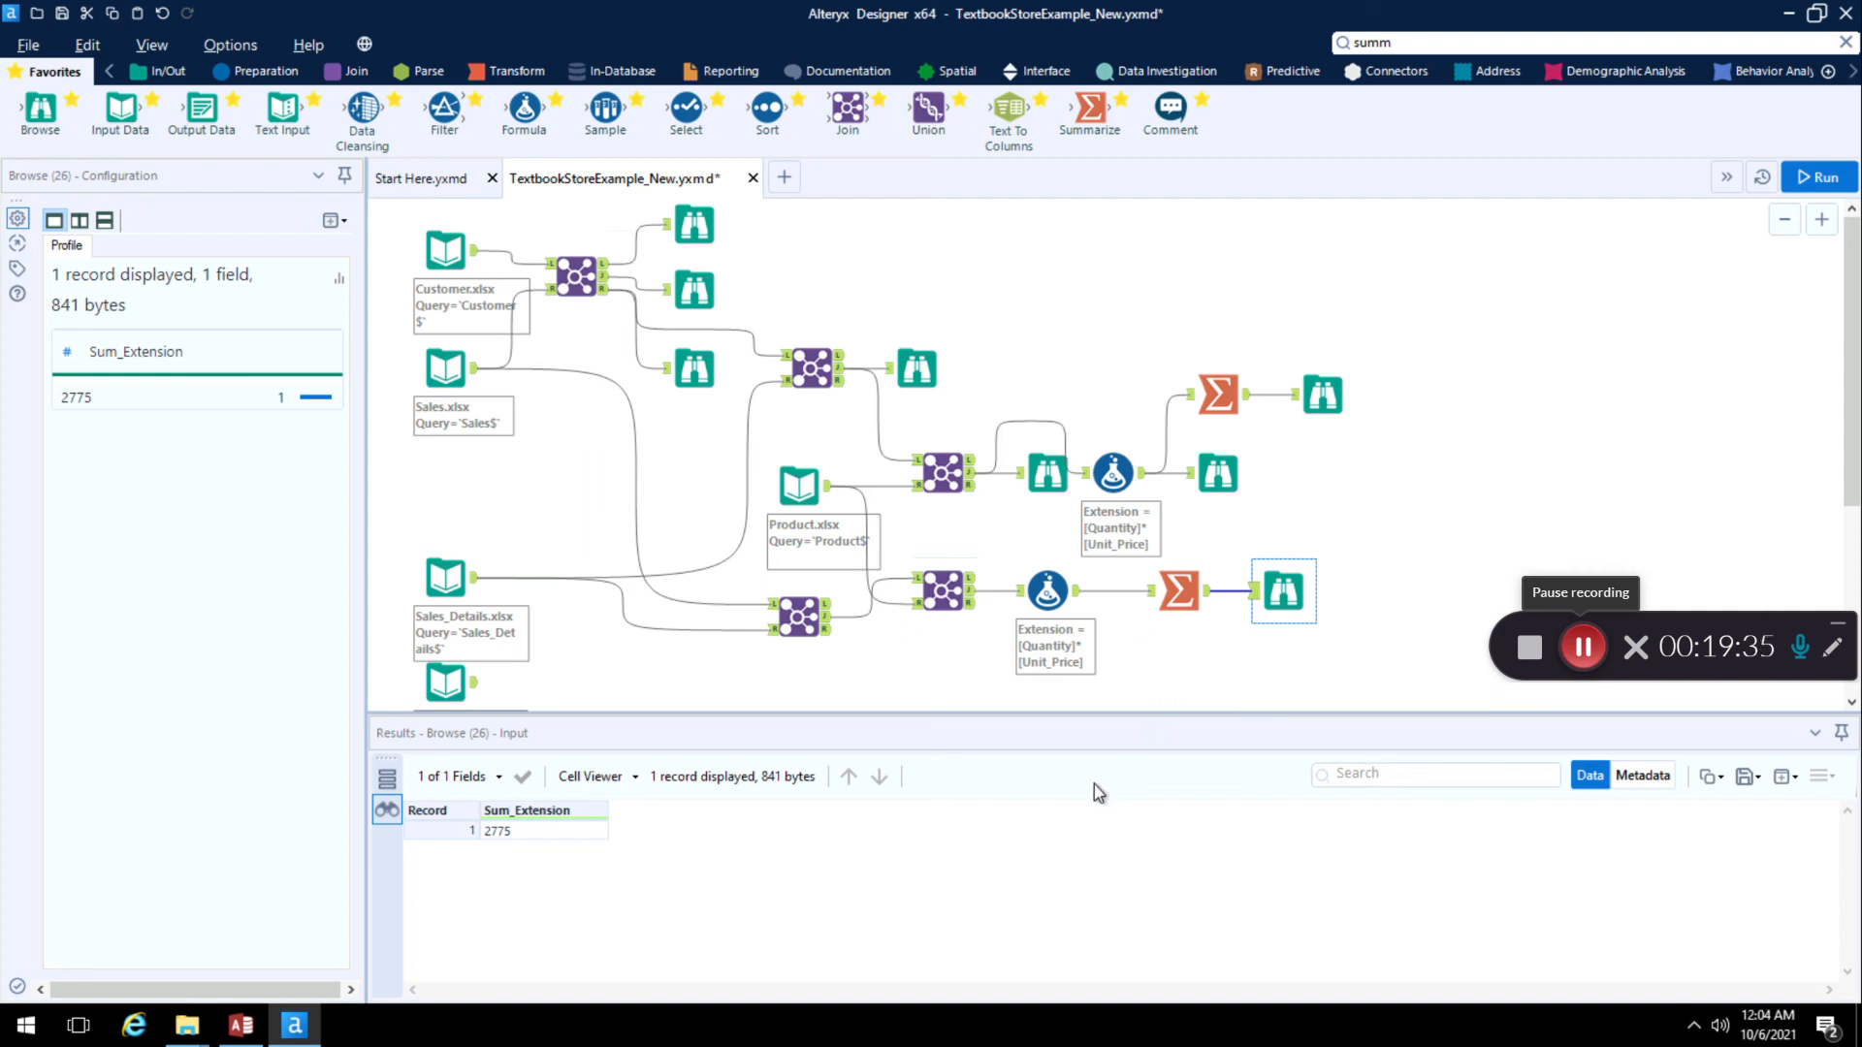
pyautogui.click(1057, 597)
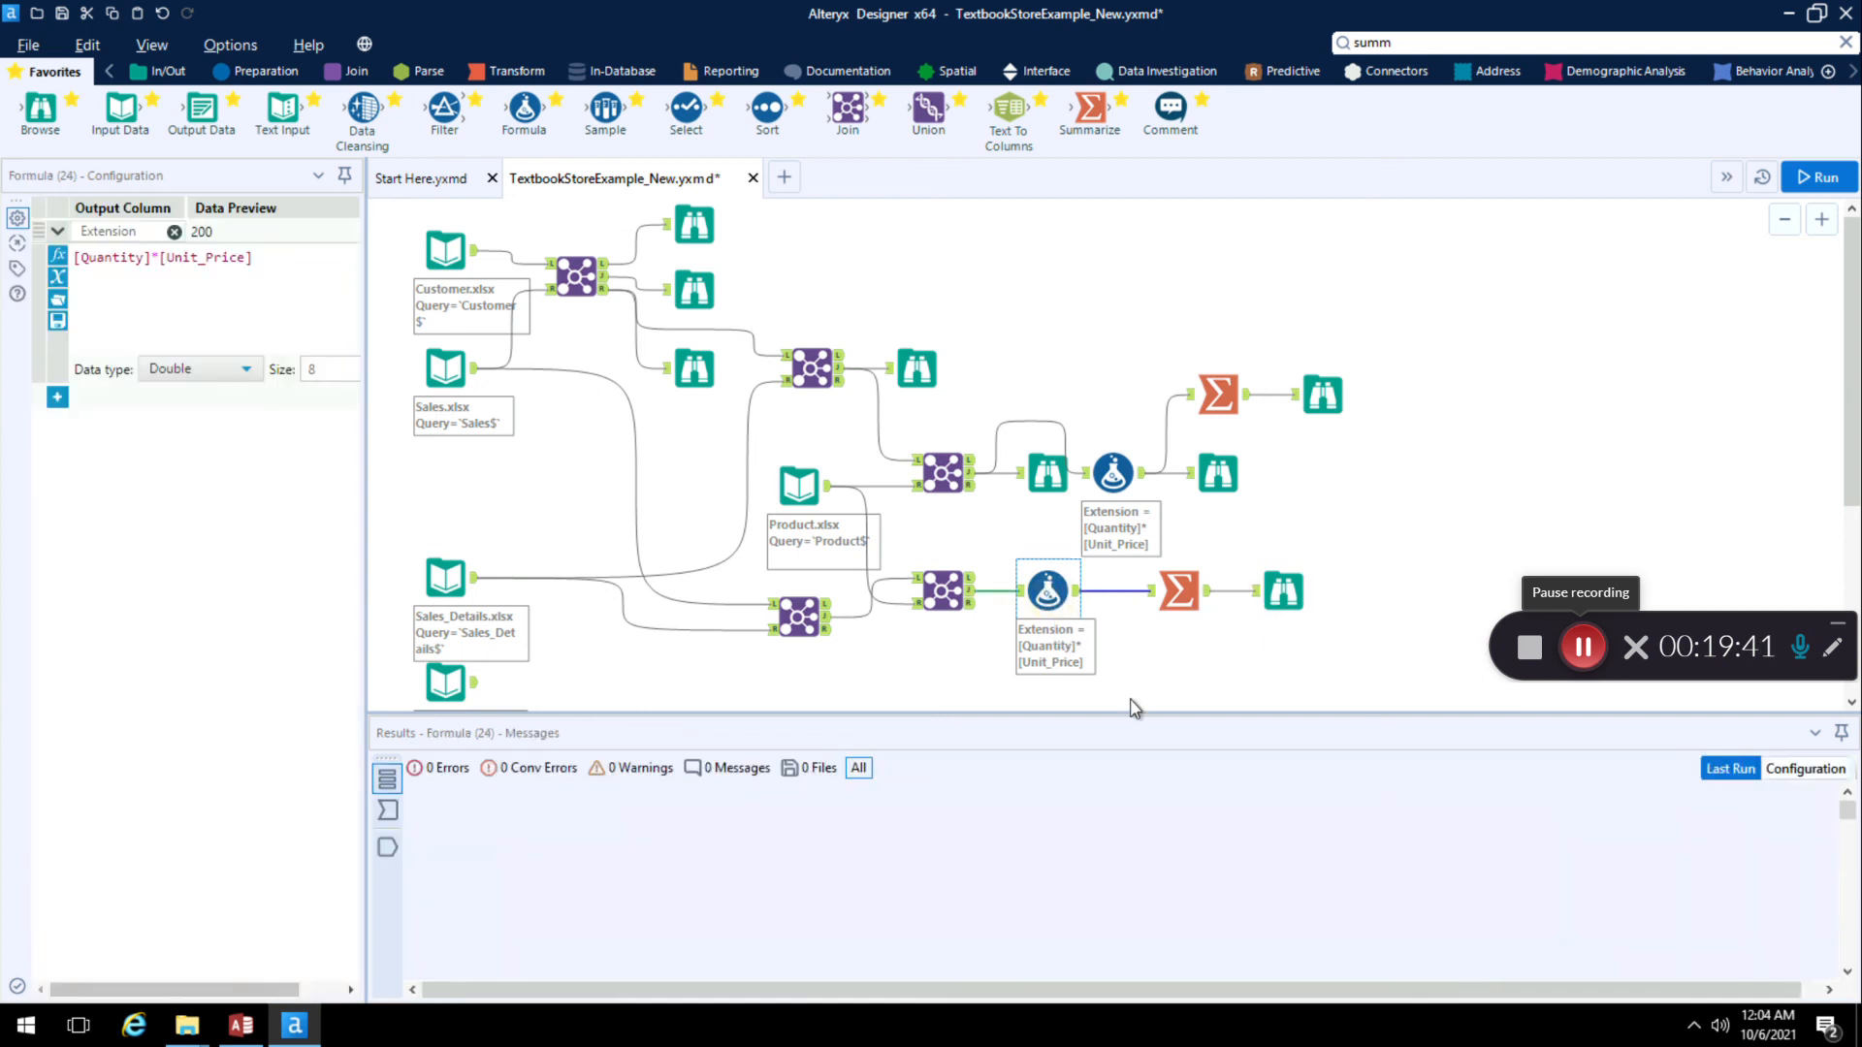